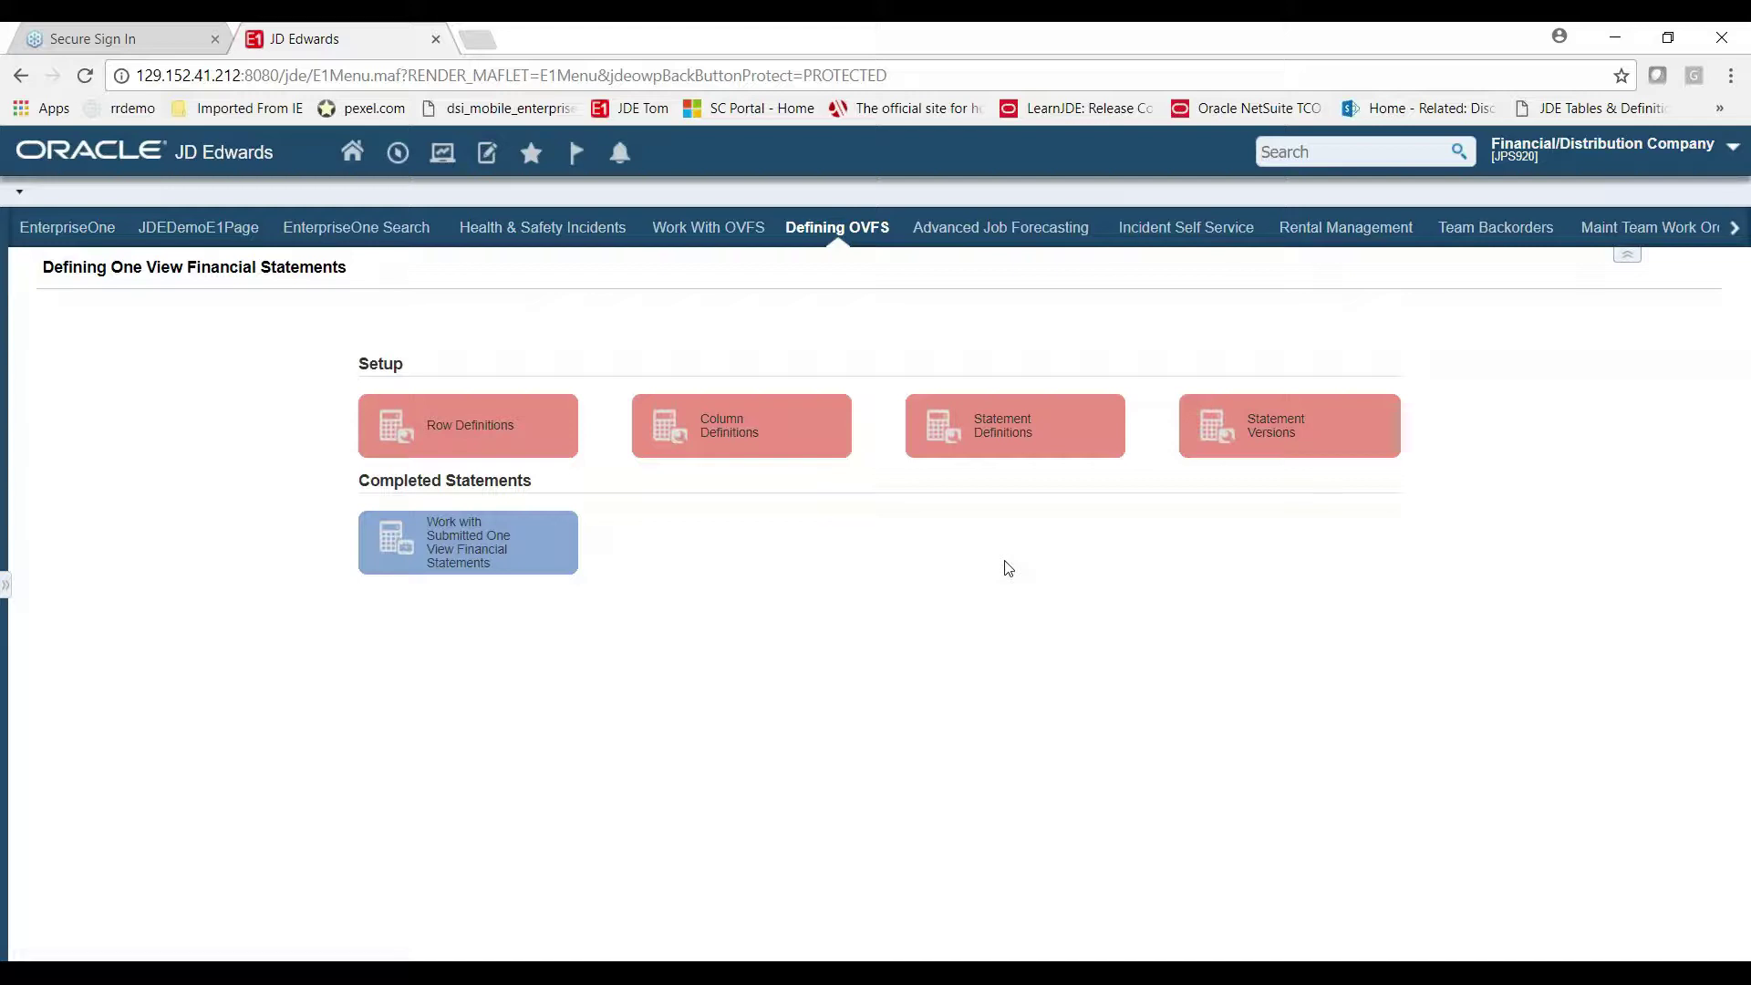
Show the browser full screen and open the Customer Service inquiry from the Sales Order Inquiries favorites
{"action": "key", "text": "F11"}
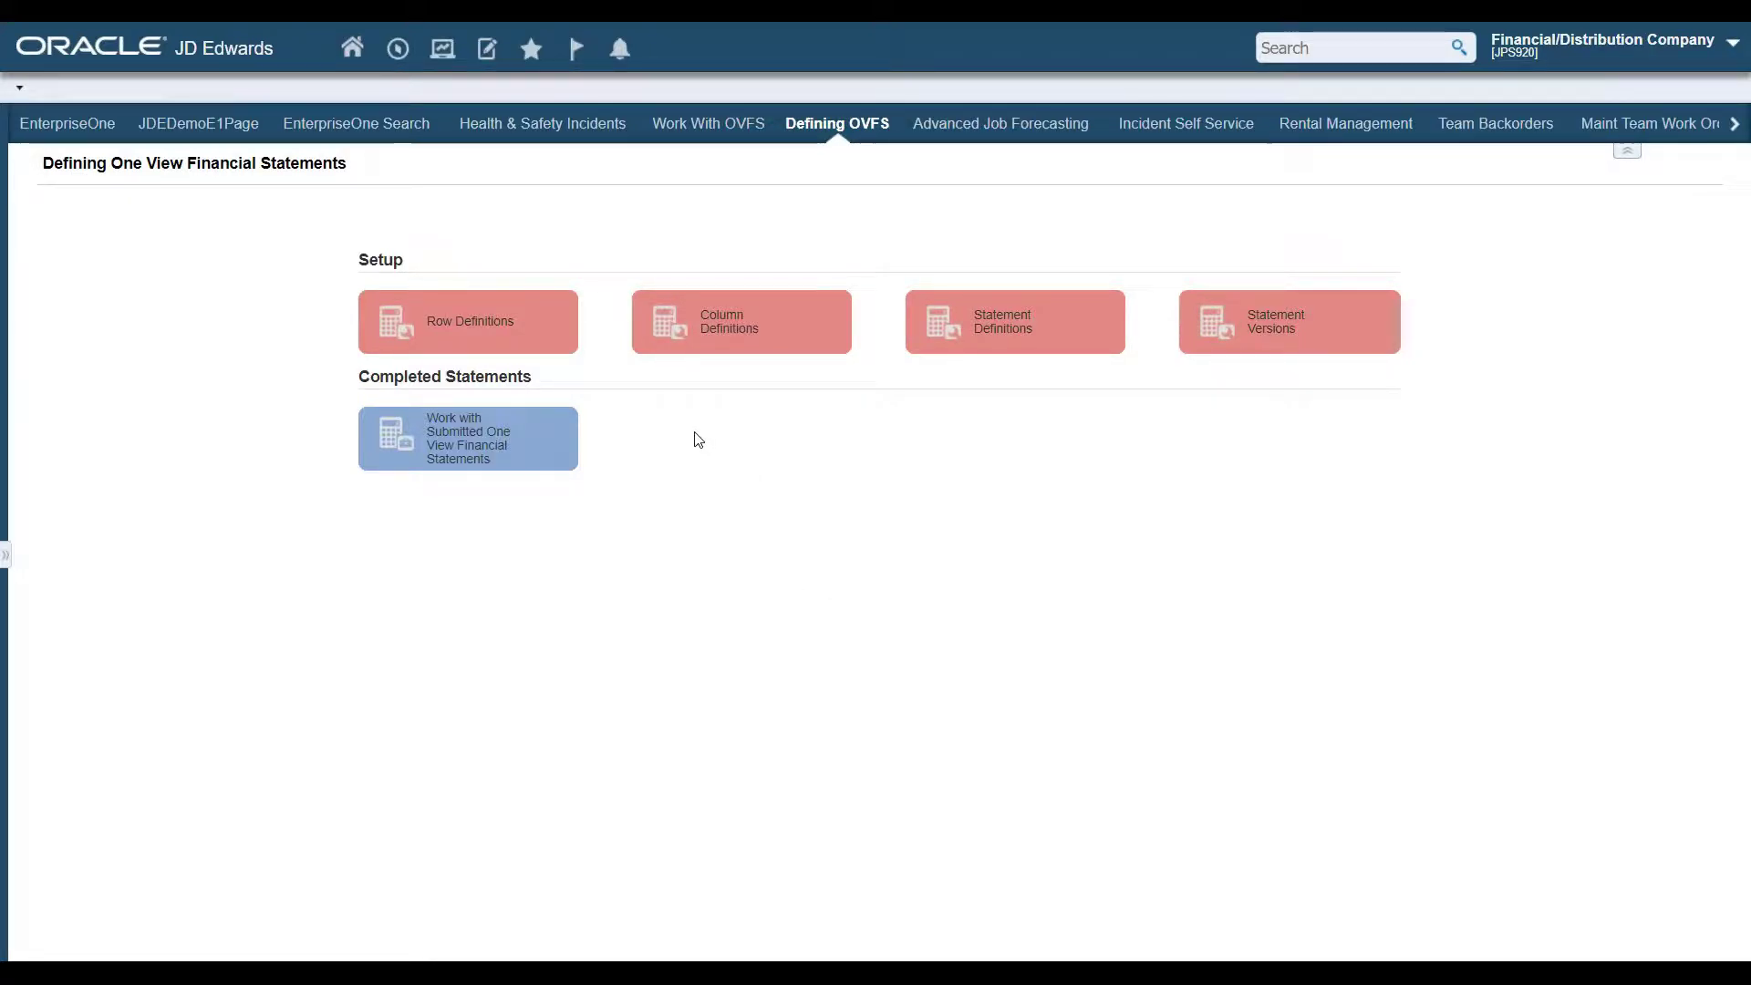
{"action": "left_click", "coordinate": [533, 57]}
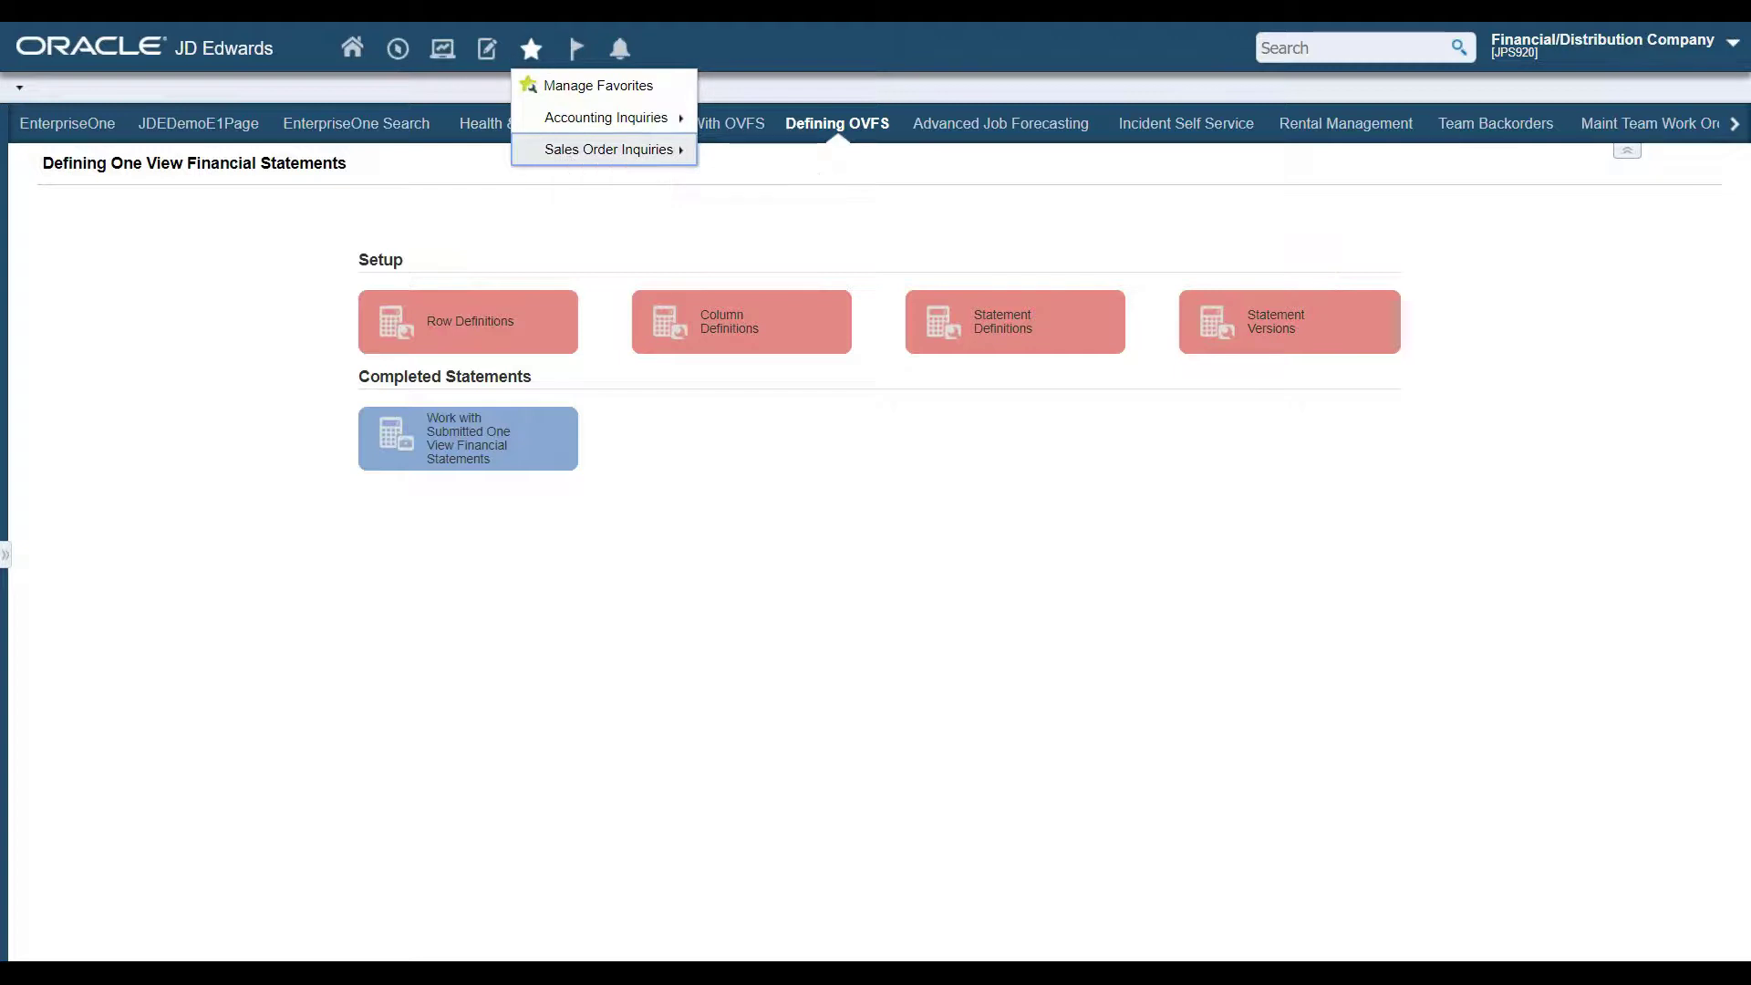
{"action": "left_click", "coordinate": [682, 152]}
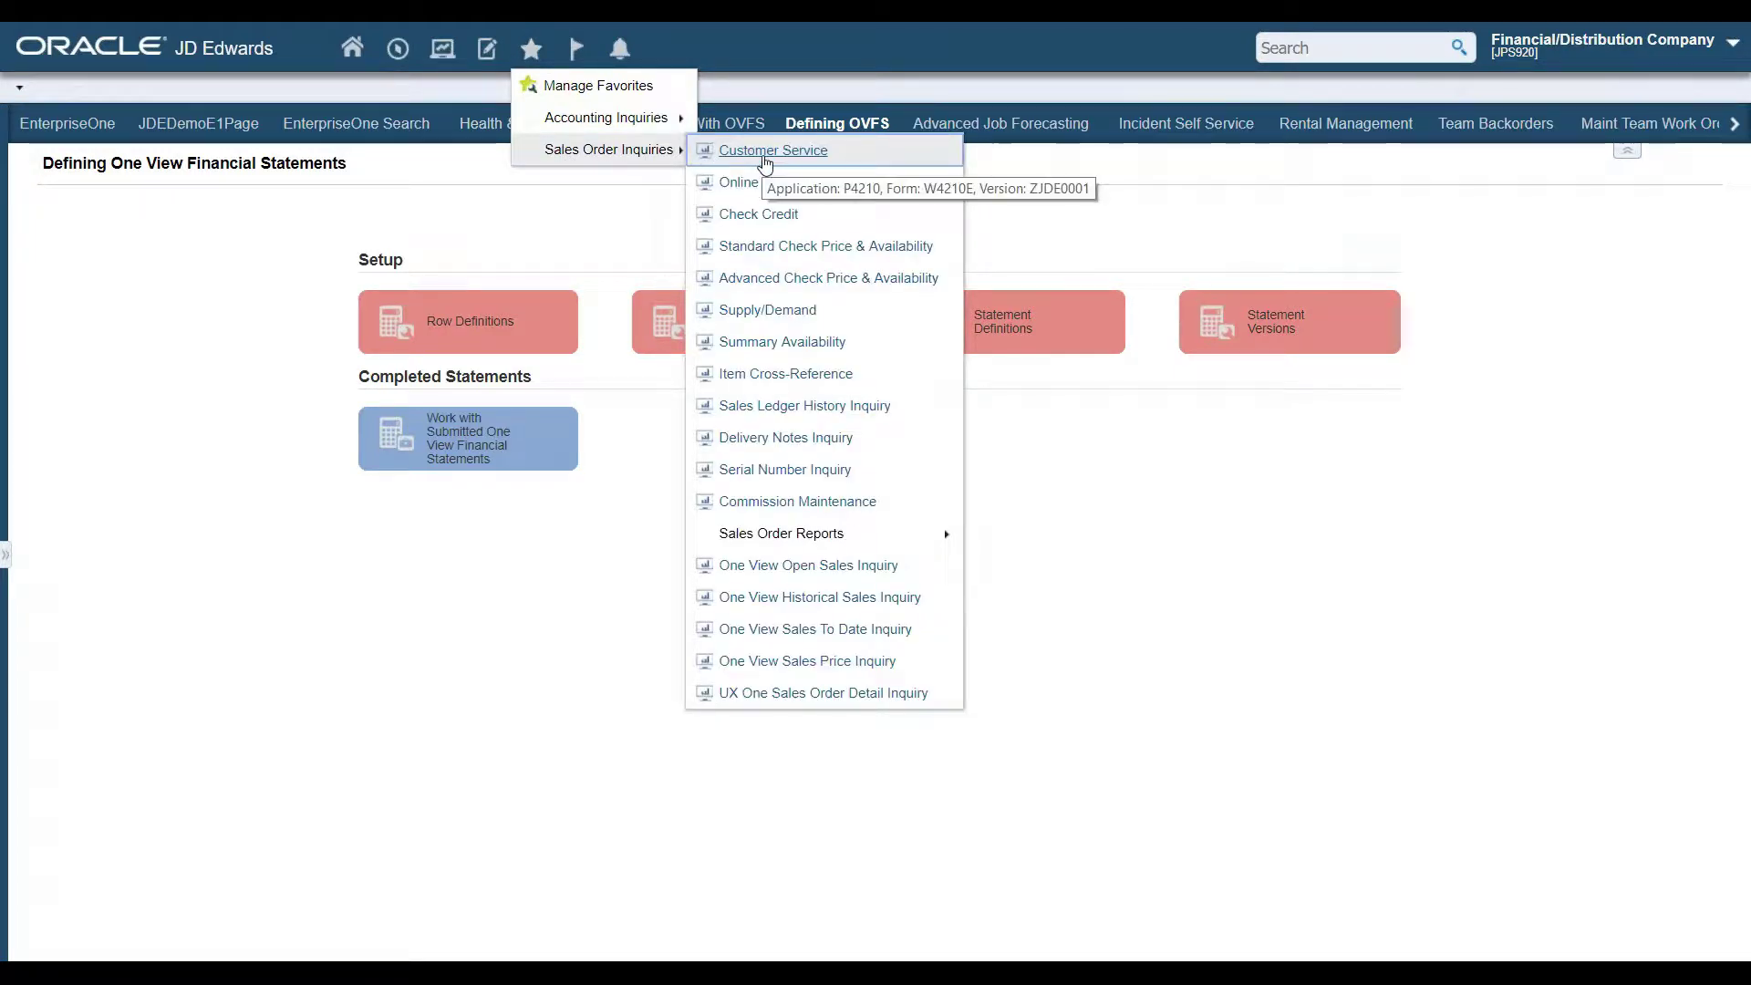
{"action": "left_click", "coordinate": [775, 156]}
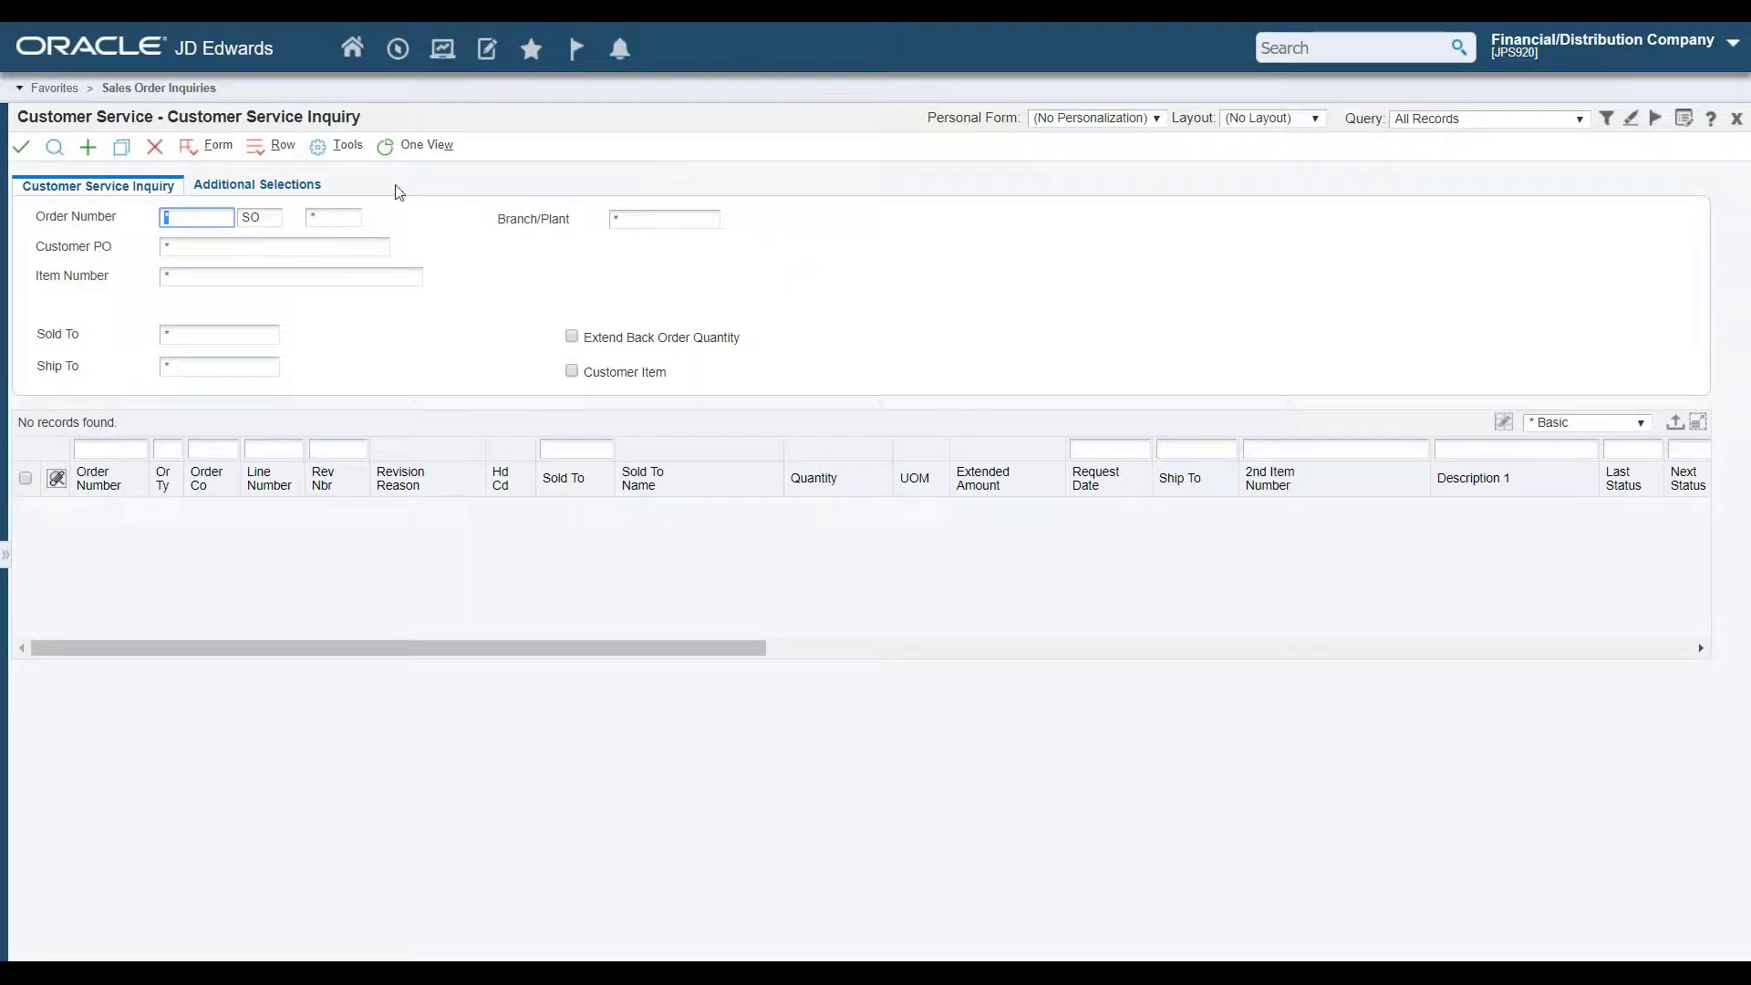
Set the order type filter to *, switch the grid format to Show All Columns, and find the matching sales orders
{"action": "key", "text": "Tab"}
{"action": "type", "text": "*"}
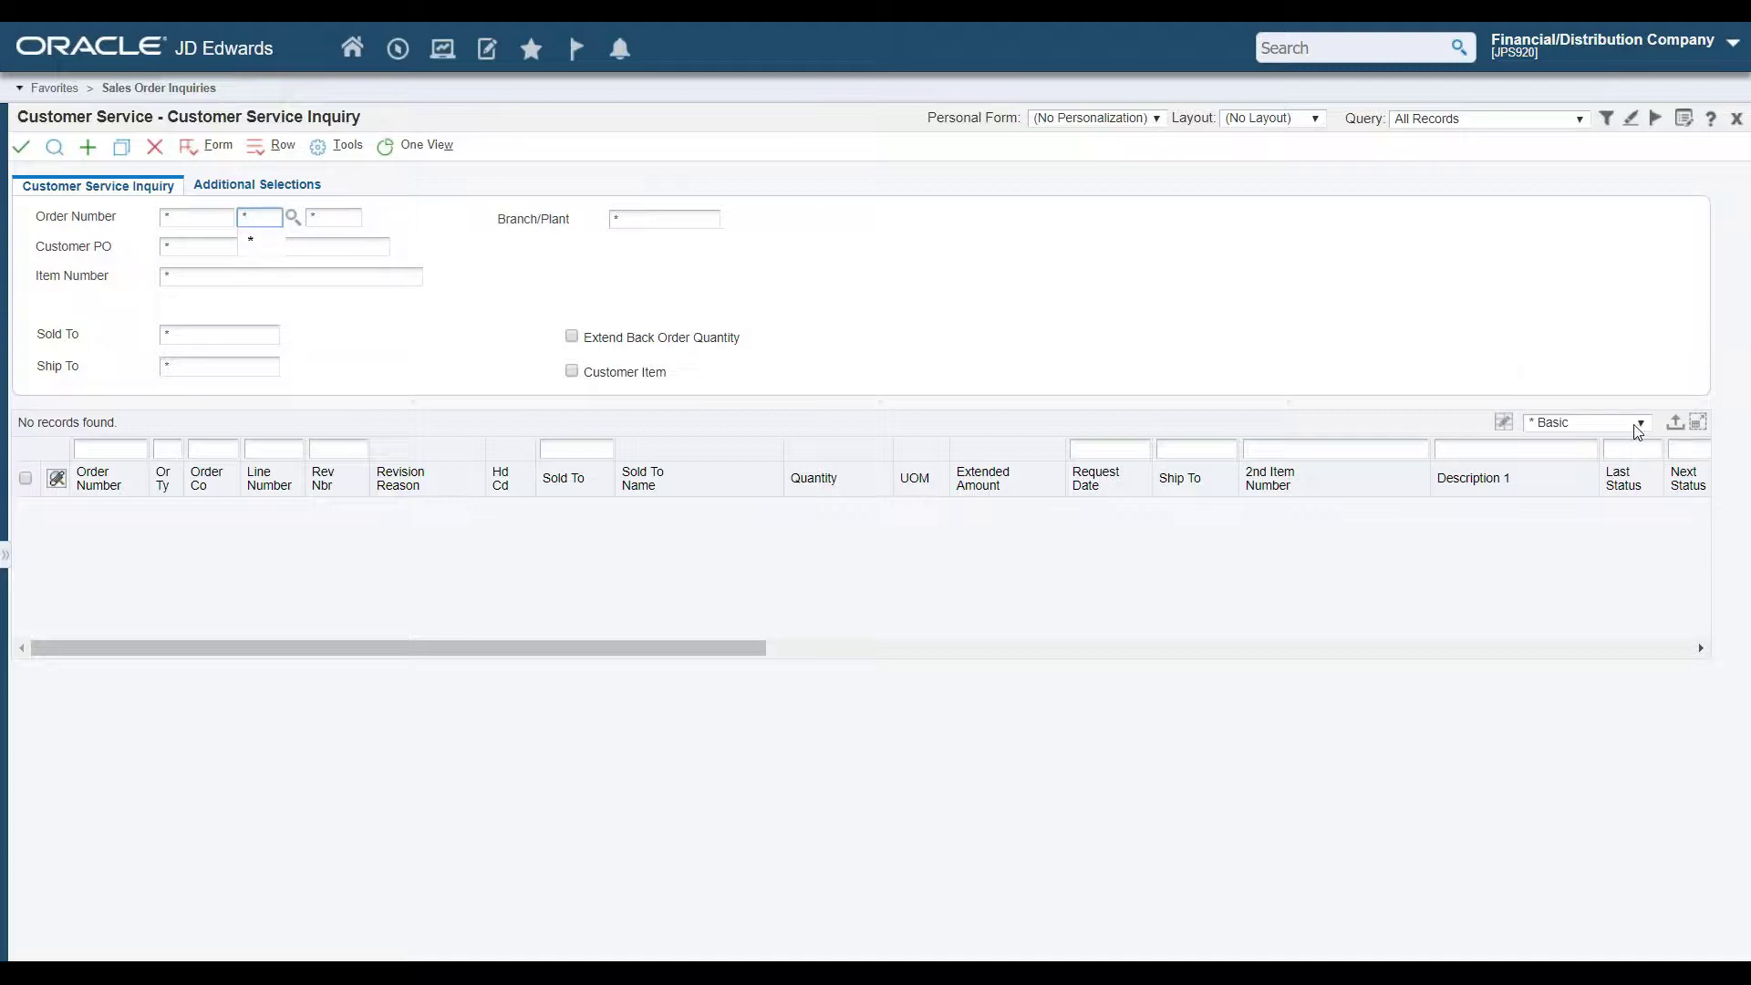
{"action": "left_click", "coordinate": [1639, 433]}
{"action": "left_click", "coordinate": [1587, 450]}
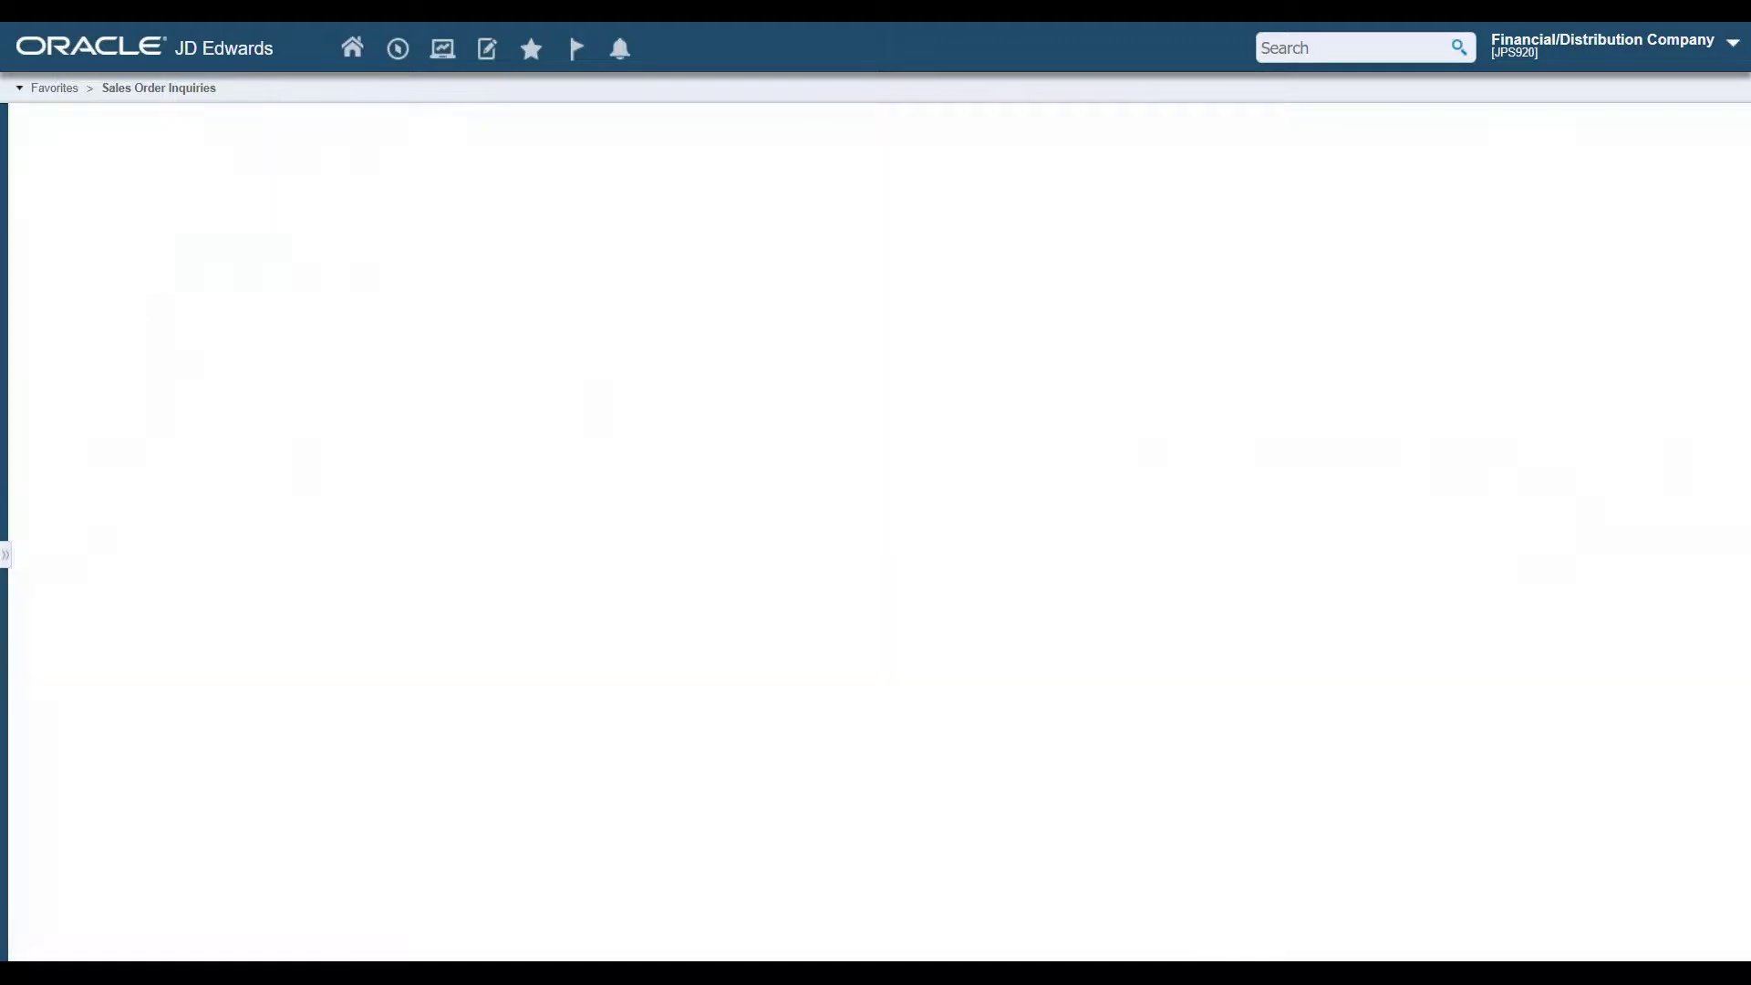
{"action": "left_click", "coordinate": [54, 147]}
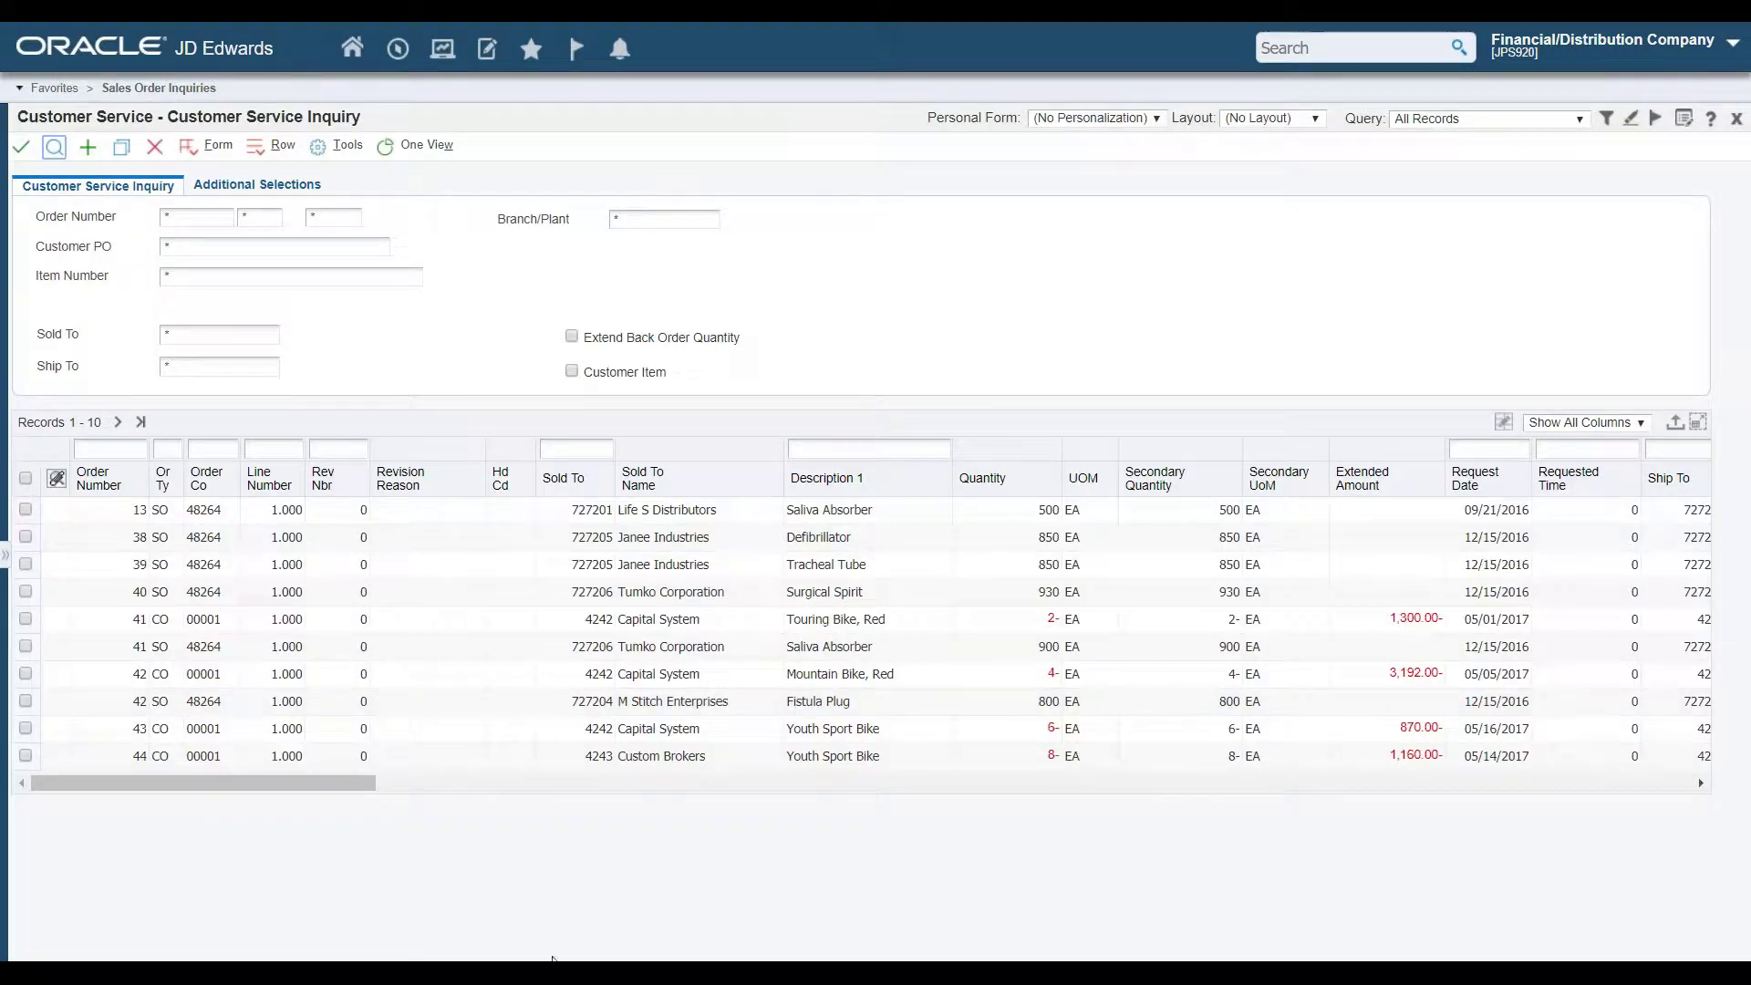
Create a new One View report and add all grid columns to its data model
{"action": "left_click", "coordinate": [417, 149]}
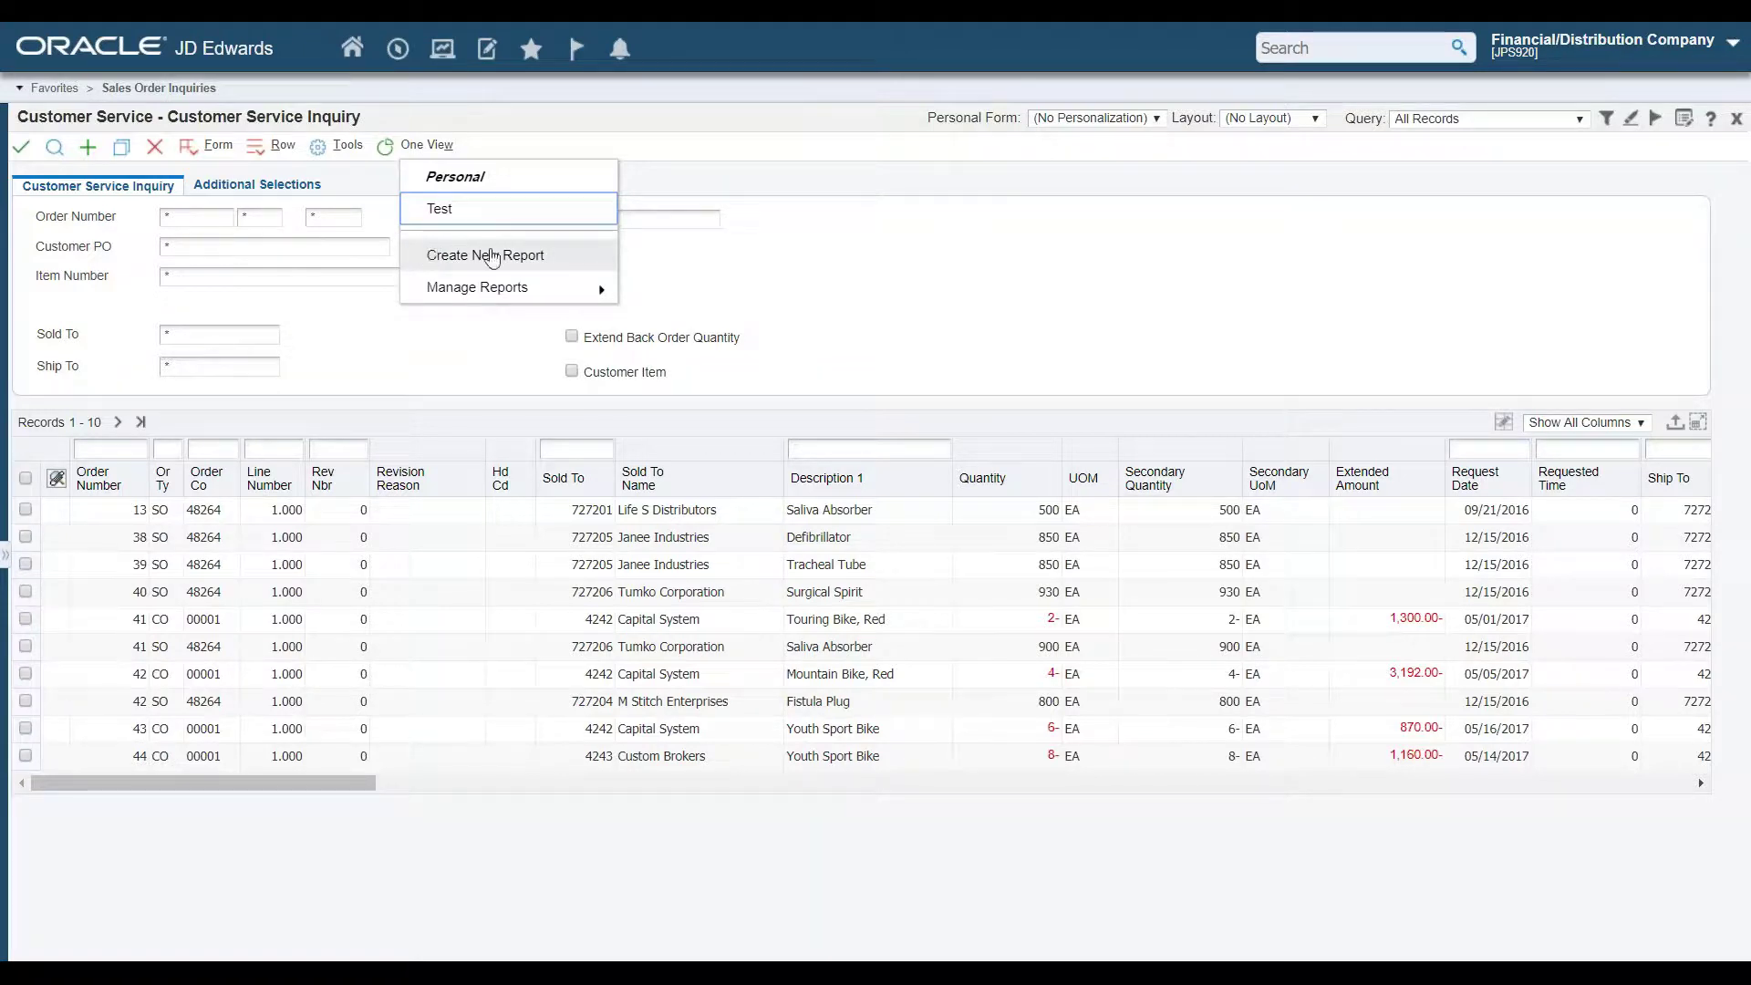
{"action": "mouse_move", "coordinate": [505, 299]}
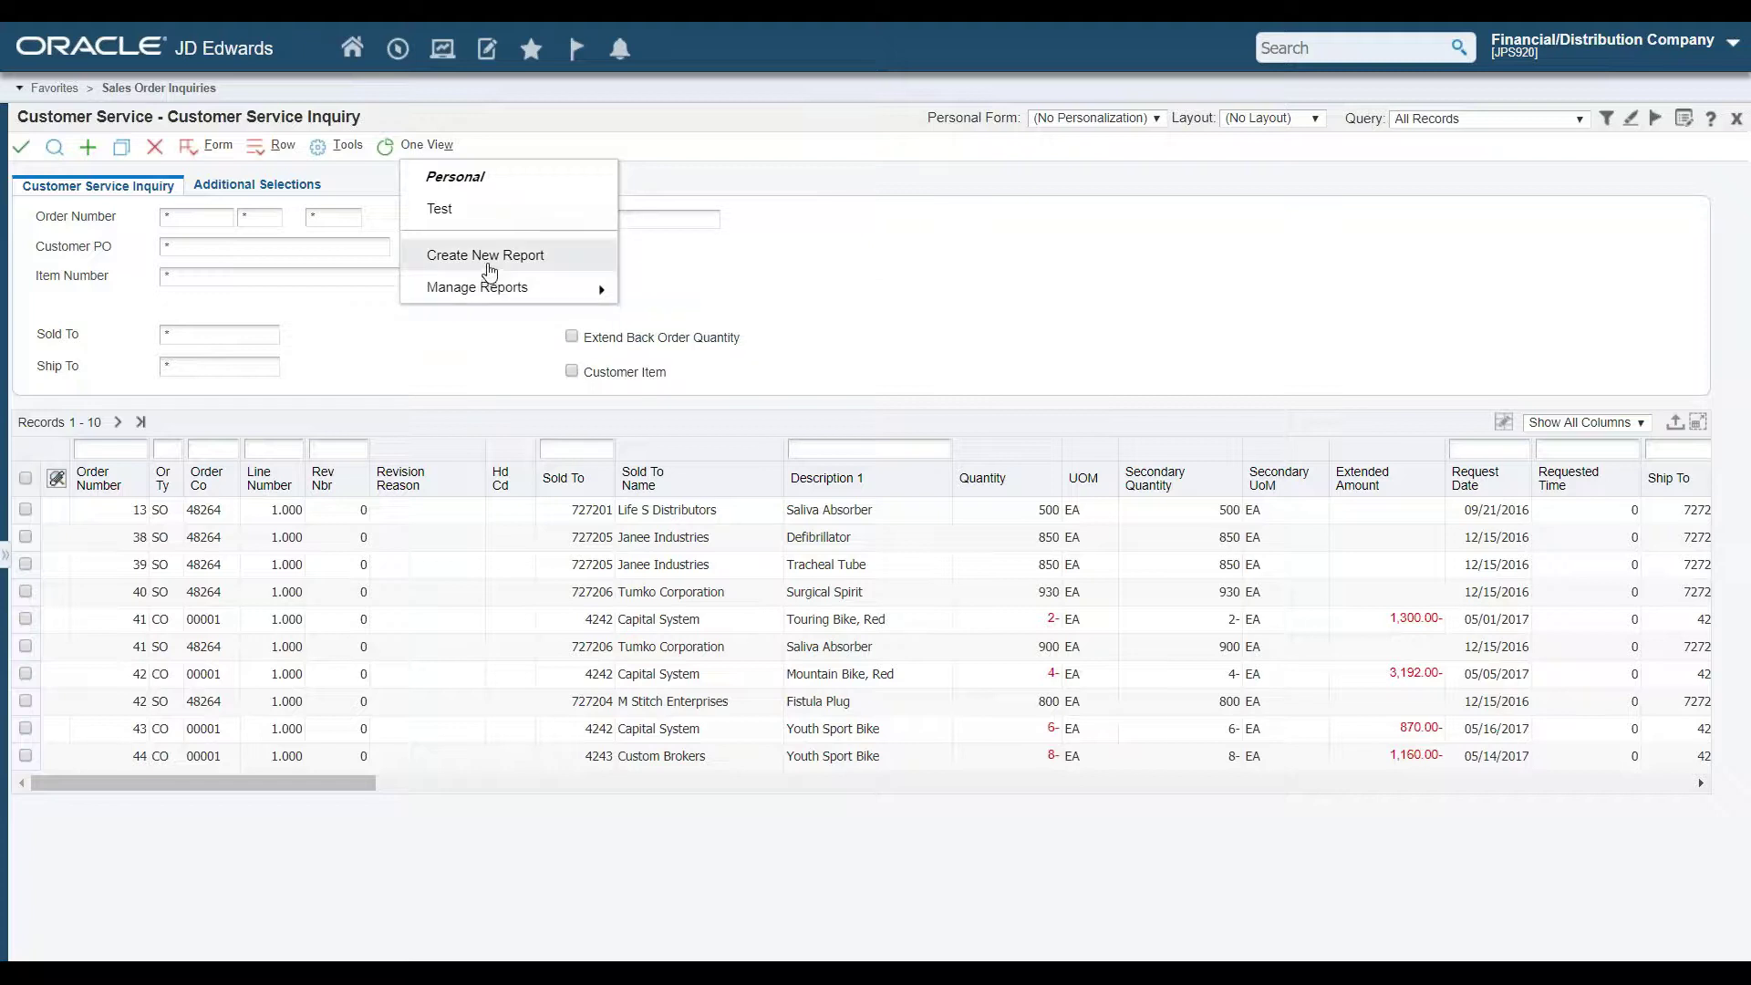
{"action": "left_click", "coordinate": [490, 260]}
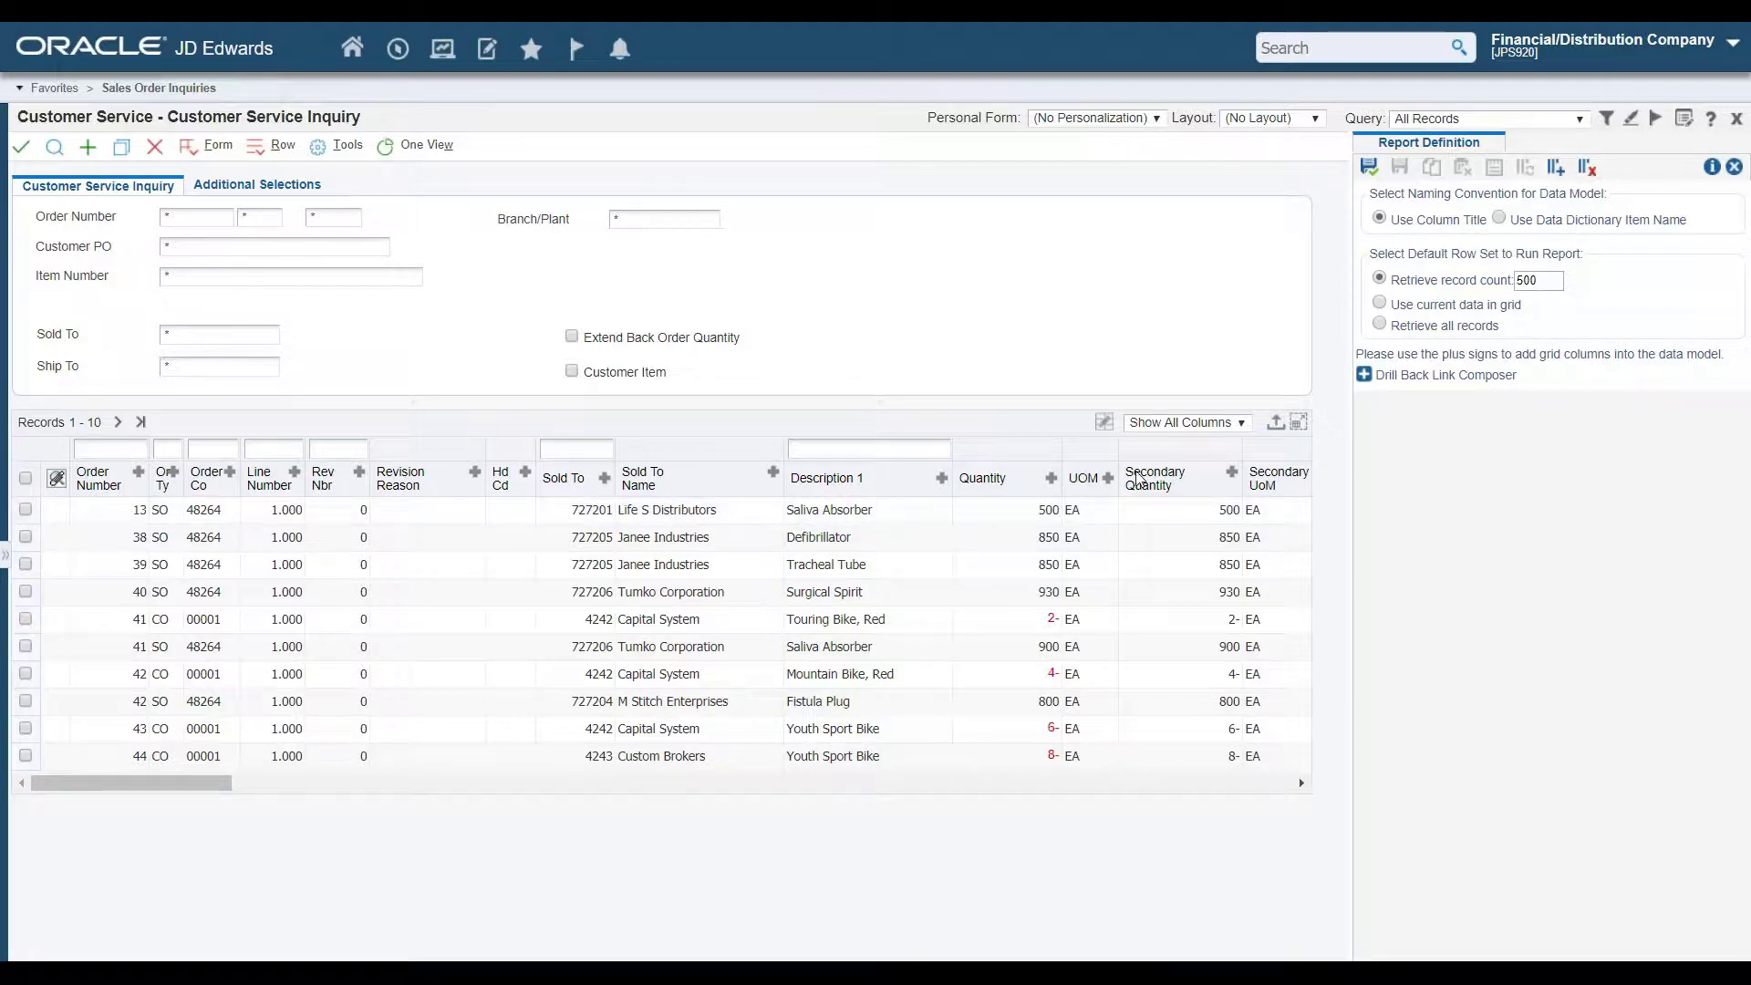
{"action": "left_click", "coordinate": [1567, 171]}
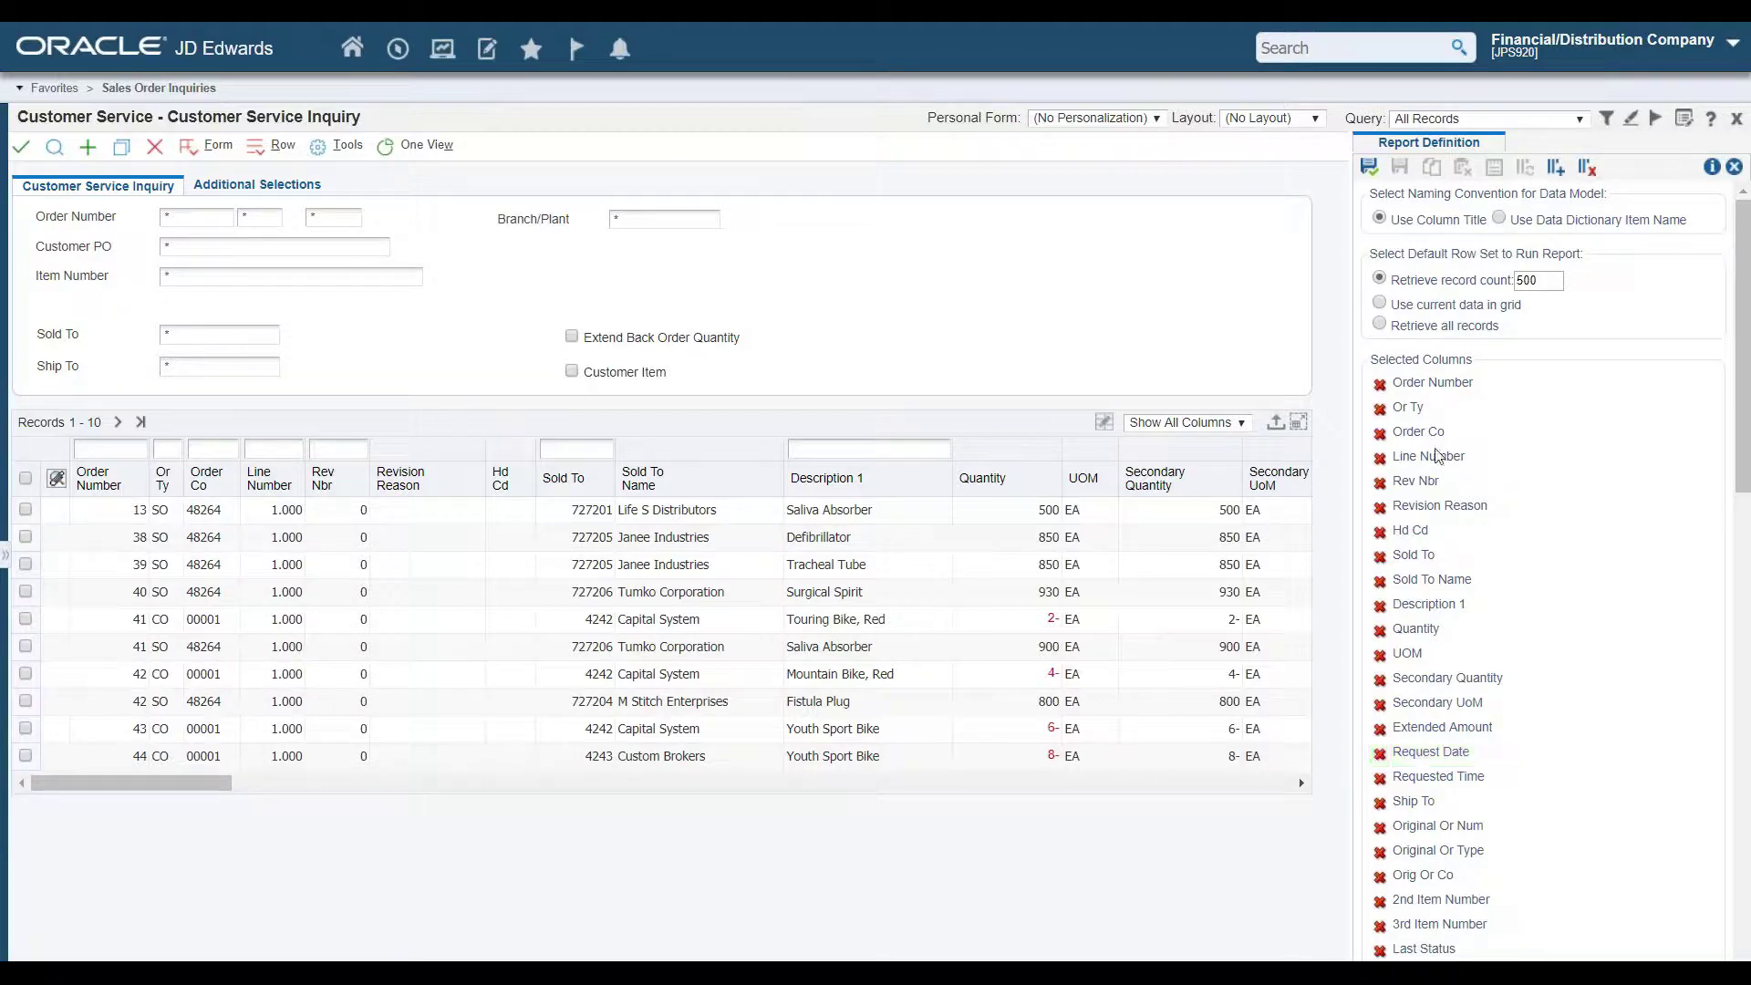
Save the report definition under the author's first name and choose the EnterpriseOne 2 Chart and Table layout template
{"action": "left_click", "coordinate": [1369, 166]}
{"action": "type", "text": "T"}
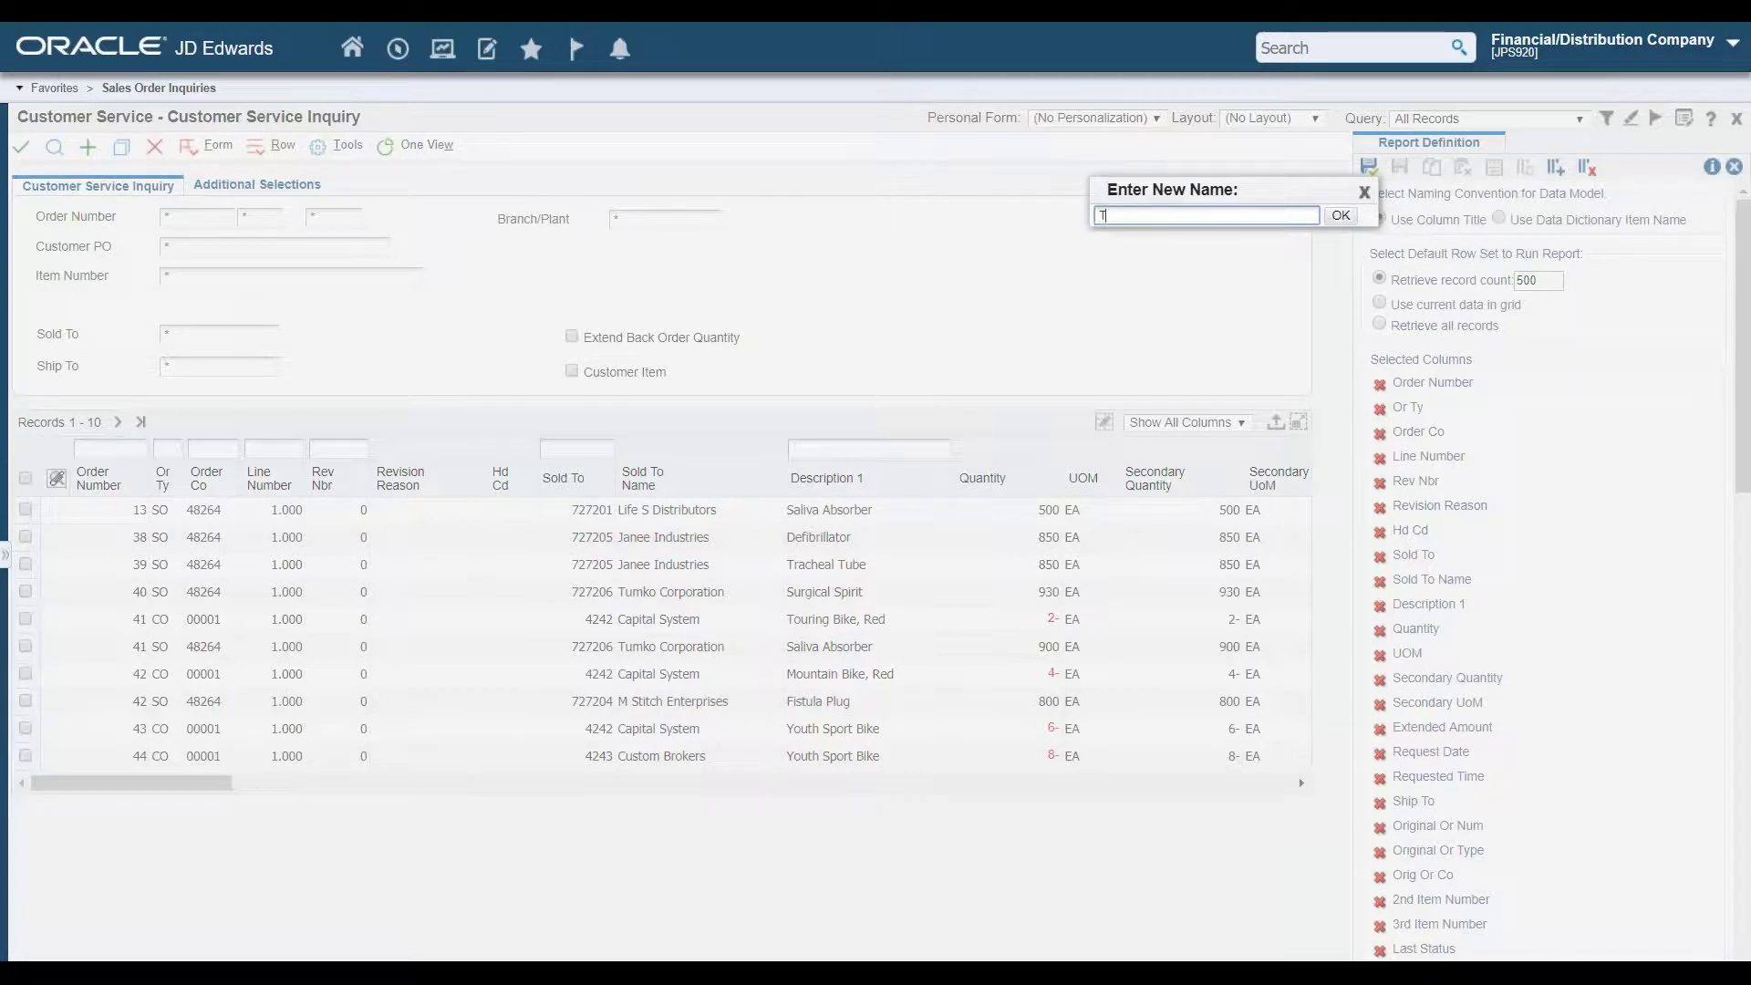
{"action": "type", "text": "om"}
{"action": "left_click", "coordinate": [1341, 216]}
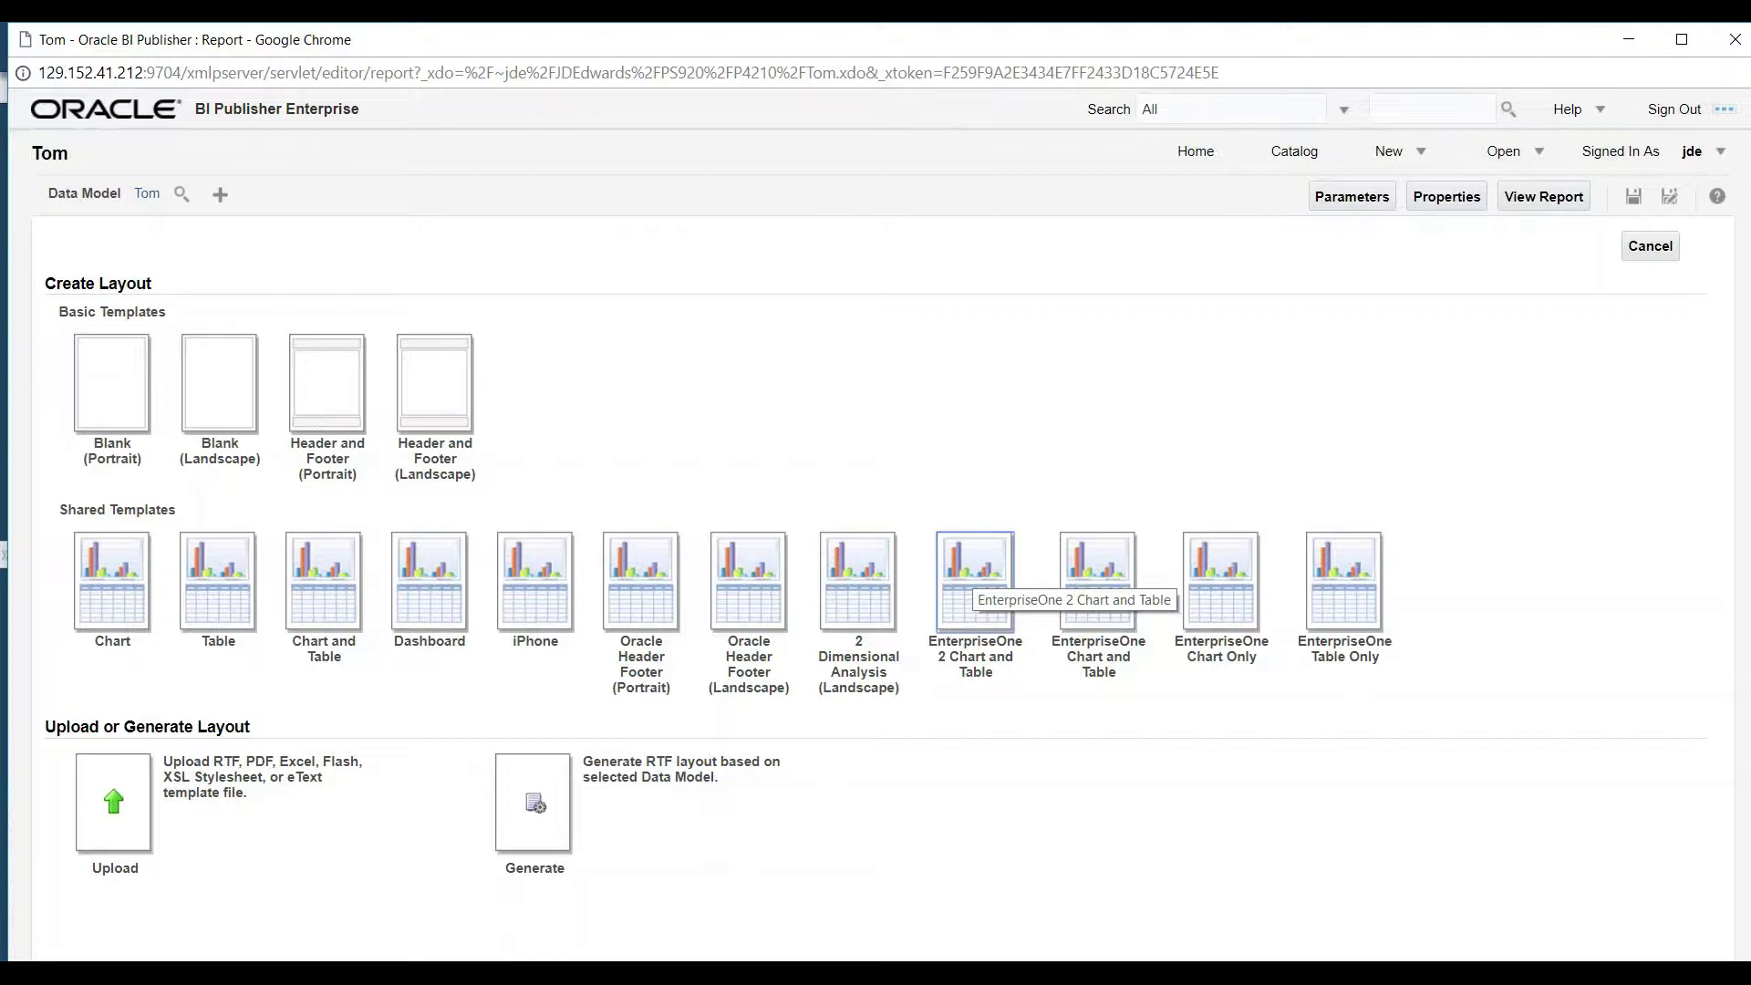
{"action": "left_click", "coordinate": [939, 547]}
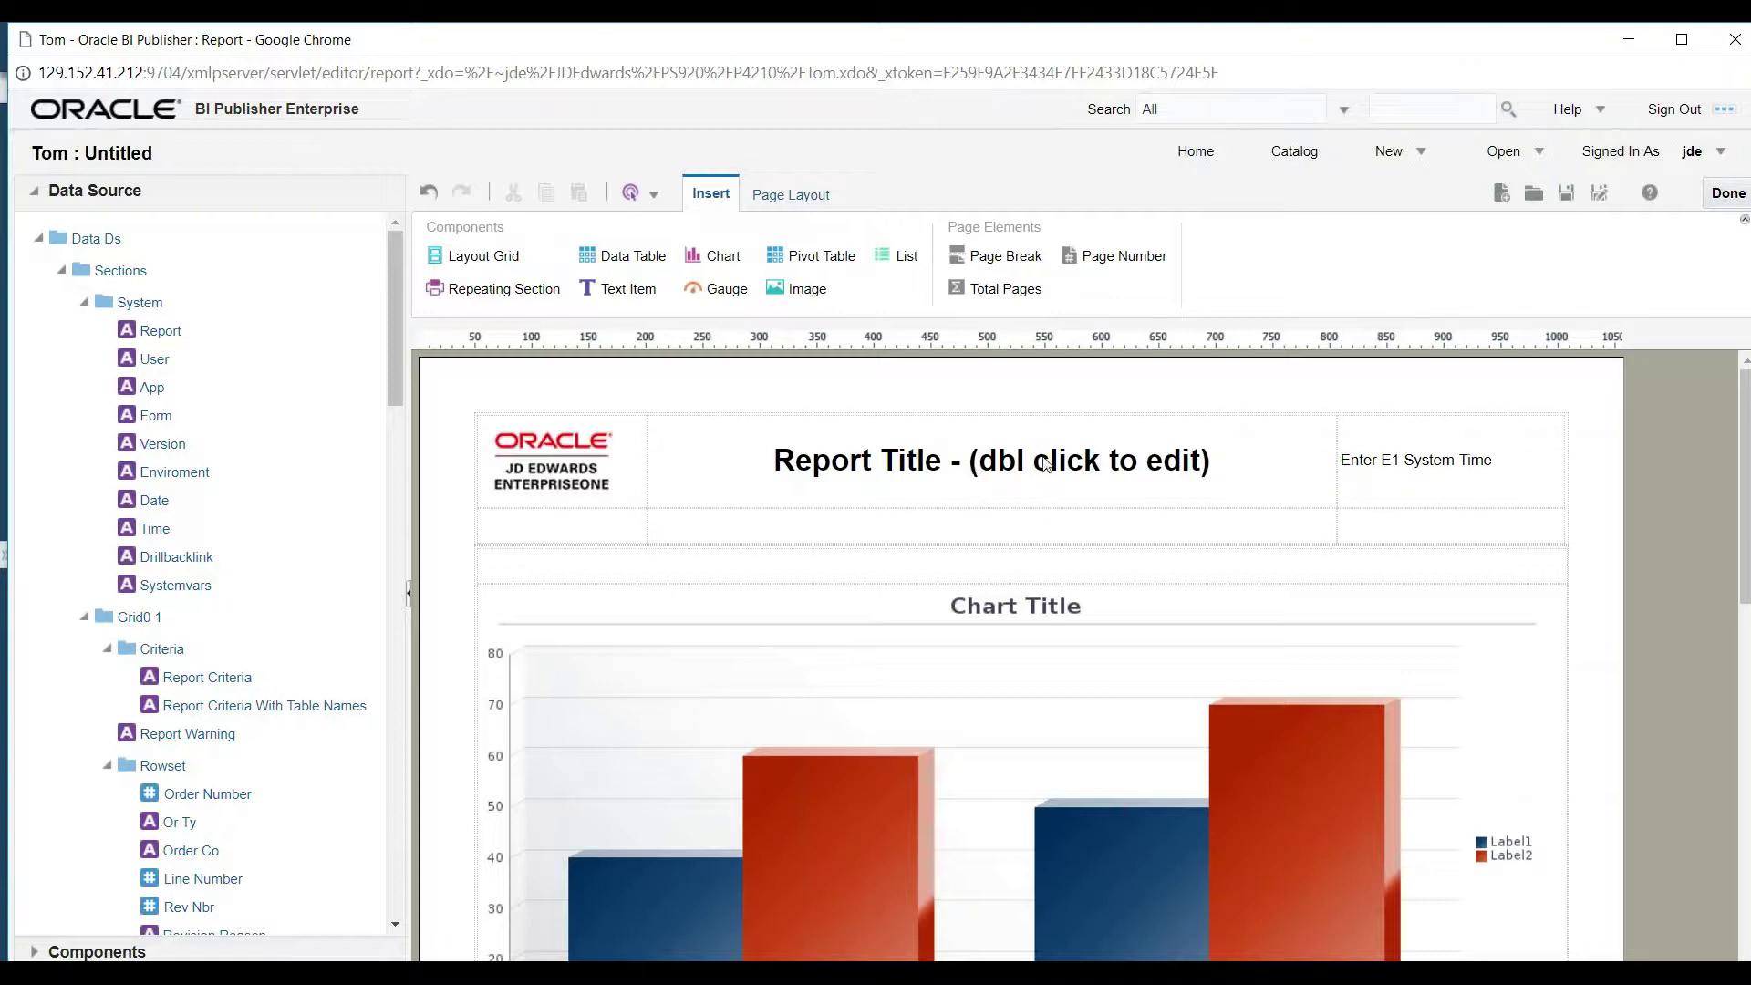
Replace the report title placeholder with the author's first name in the possessive followed by "Test Report"
{"action": "double_click", "coordinate": [1053, 472]}
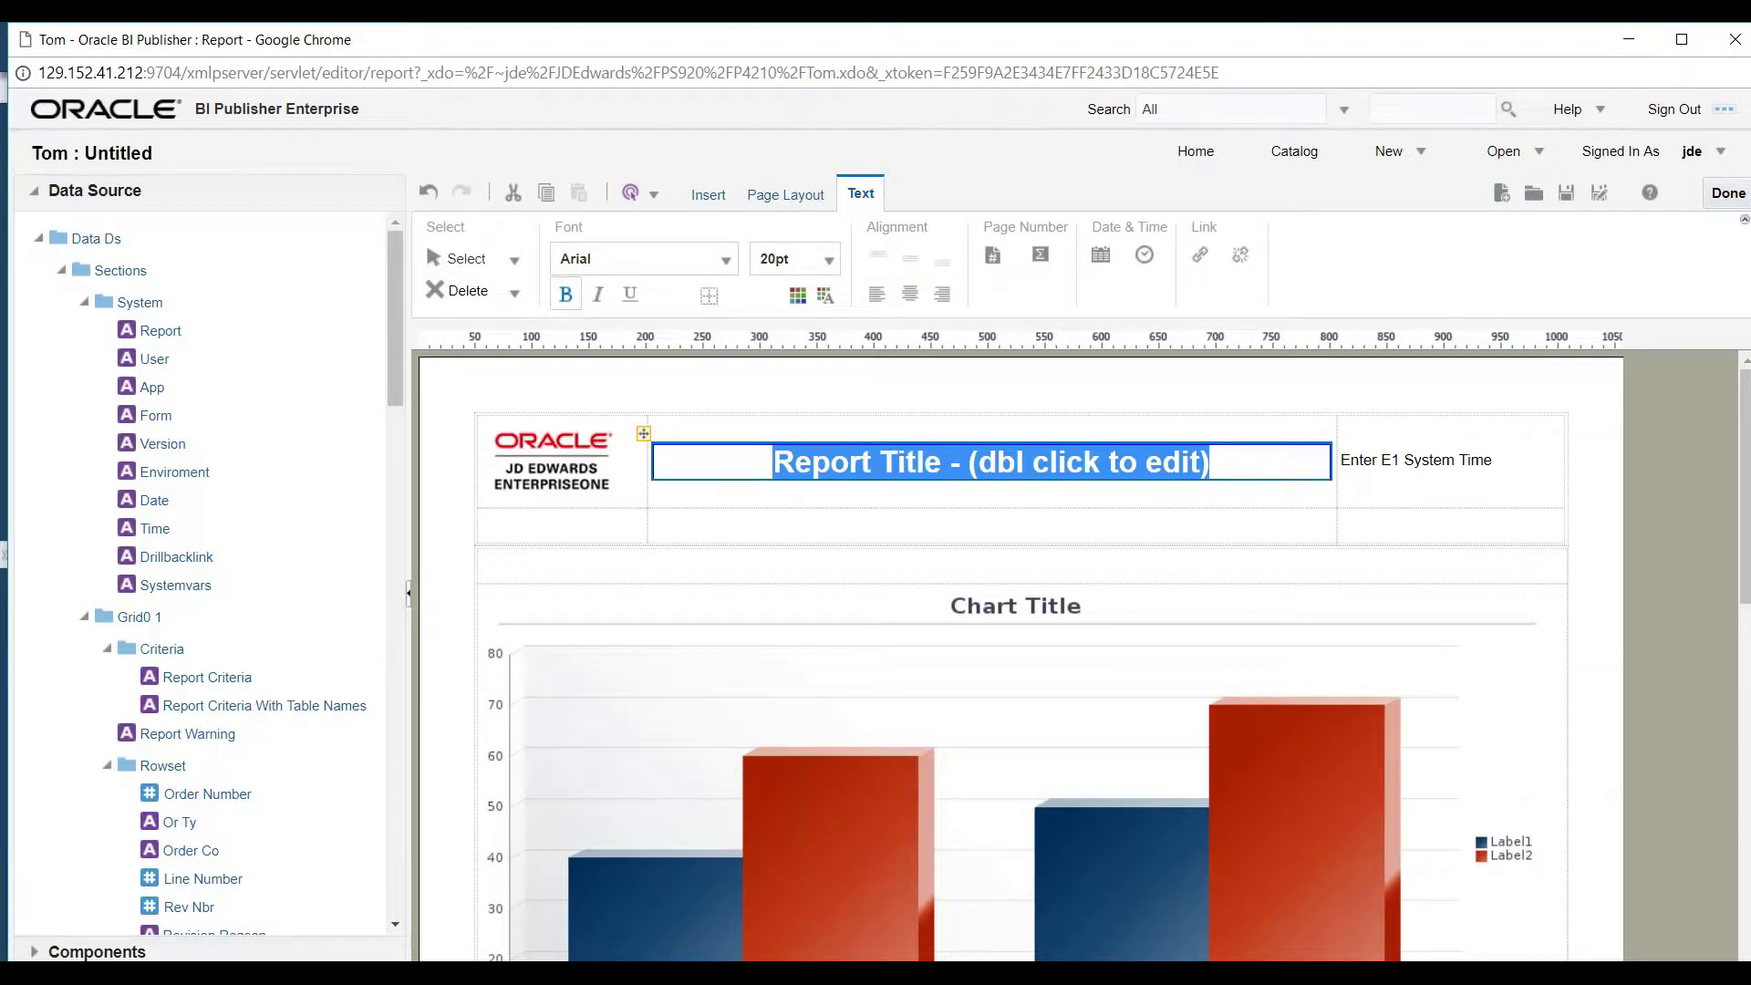
{"action": "type", "text": "Tom's Test Repor"}
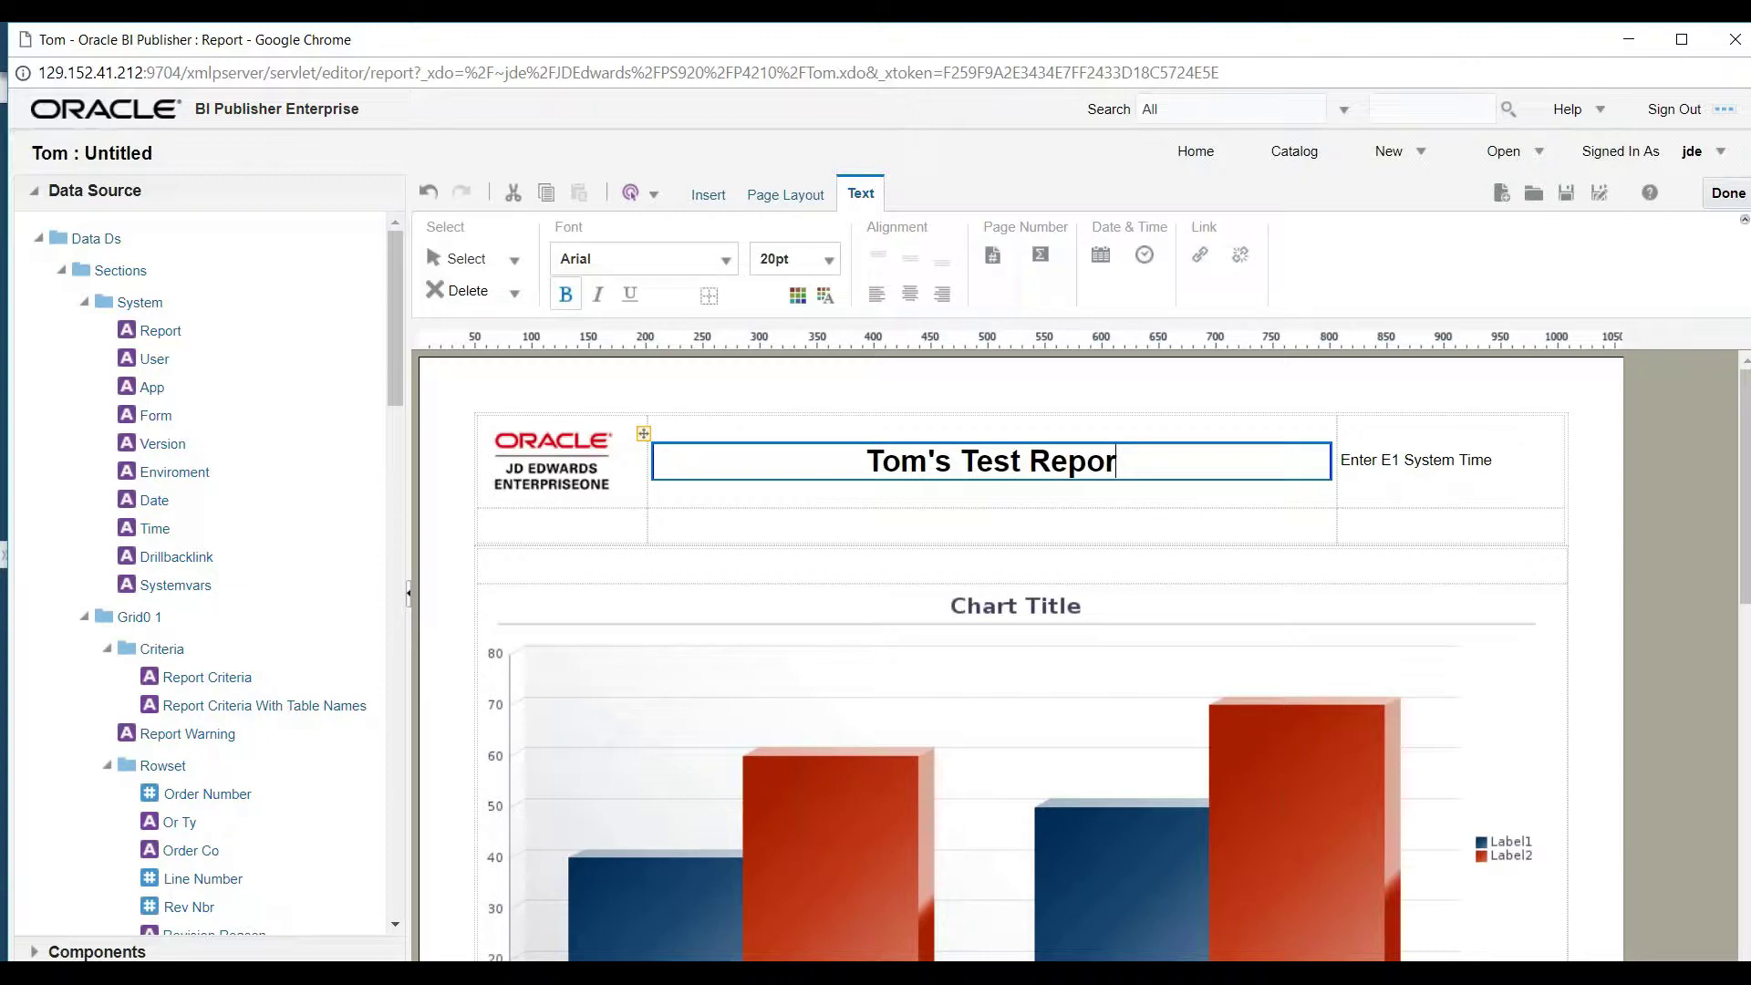
{"action": "type", "text": "t"}
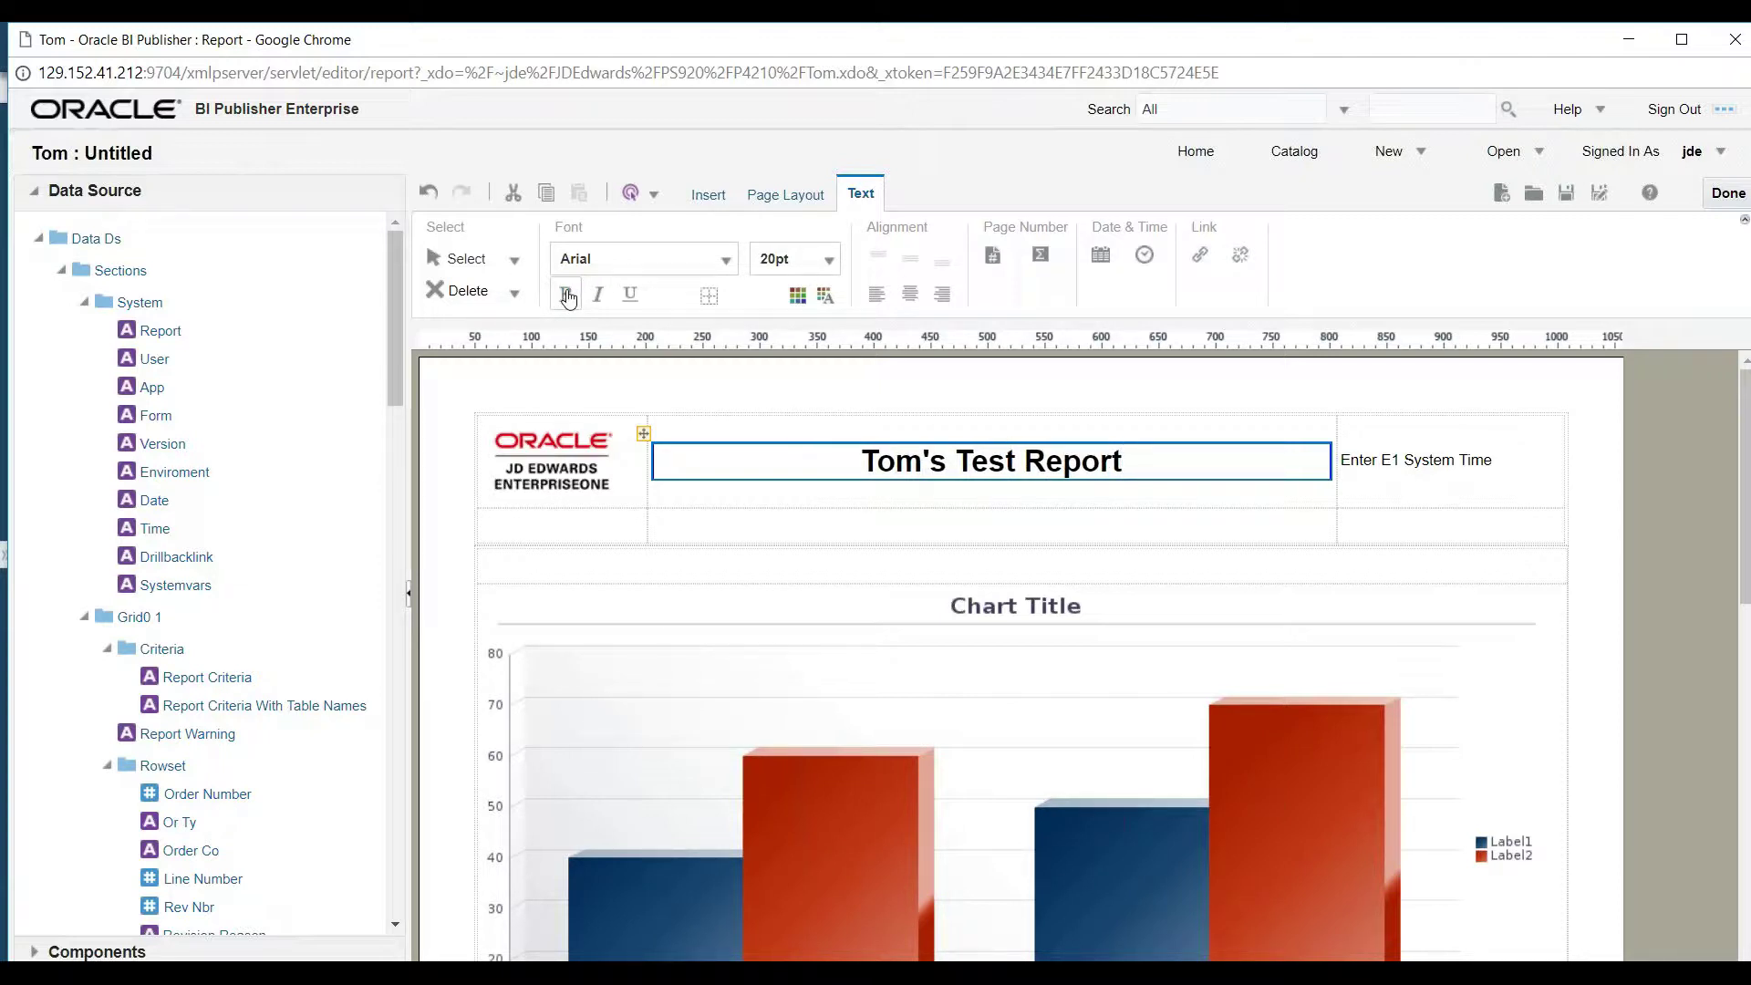
Insert a text item in the empty cell below the report title and enter "Sample Report"
{"action": "left_click", "coordinate": [748, 503]}
{"action": "left_click", "coordinate": [746, 530]}
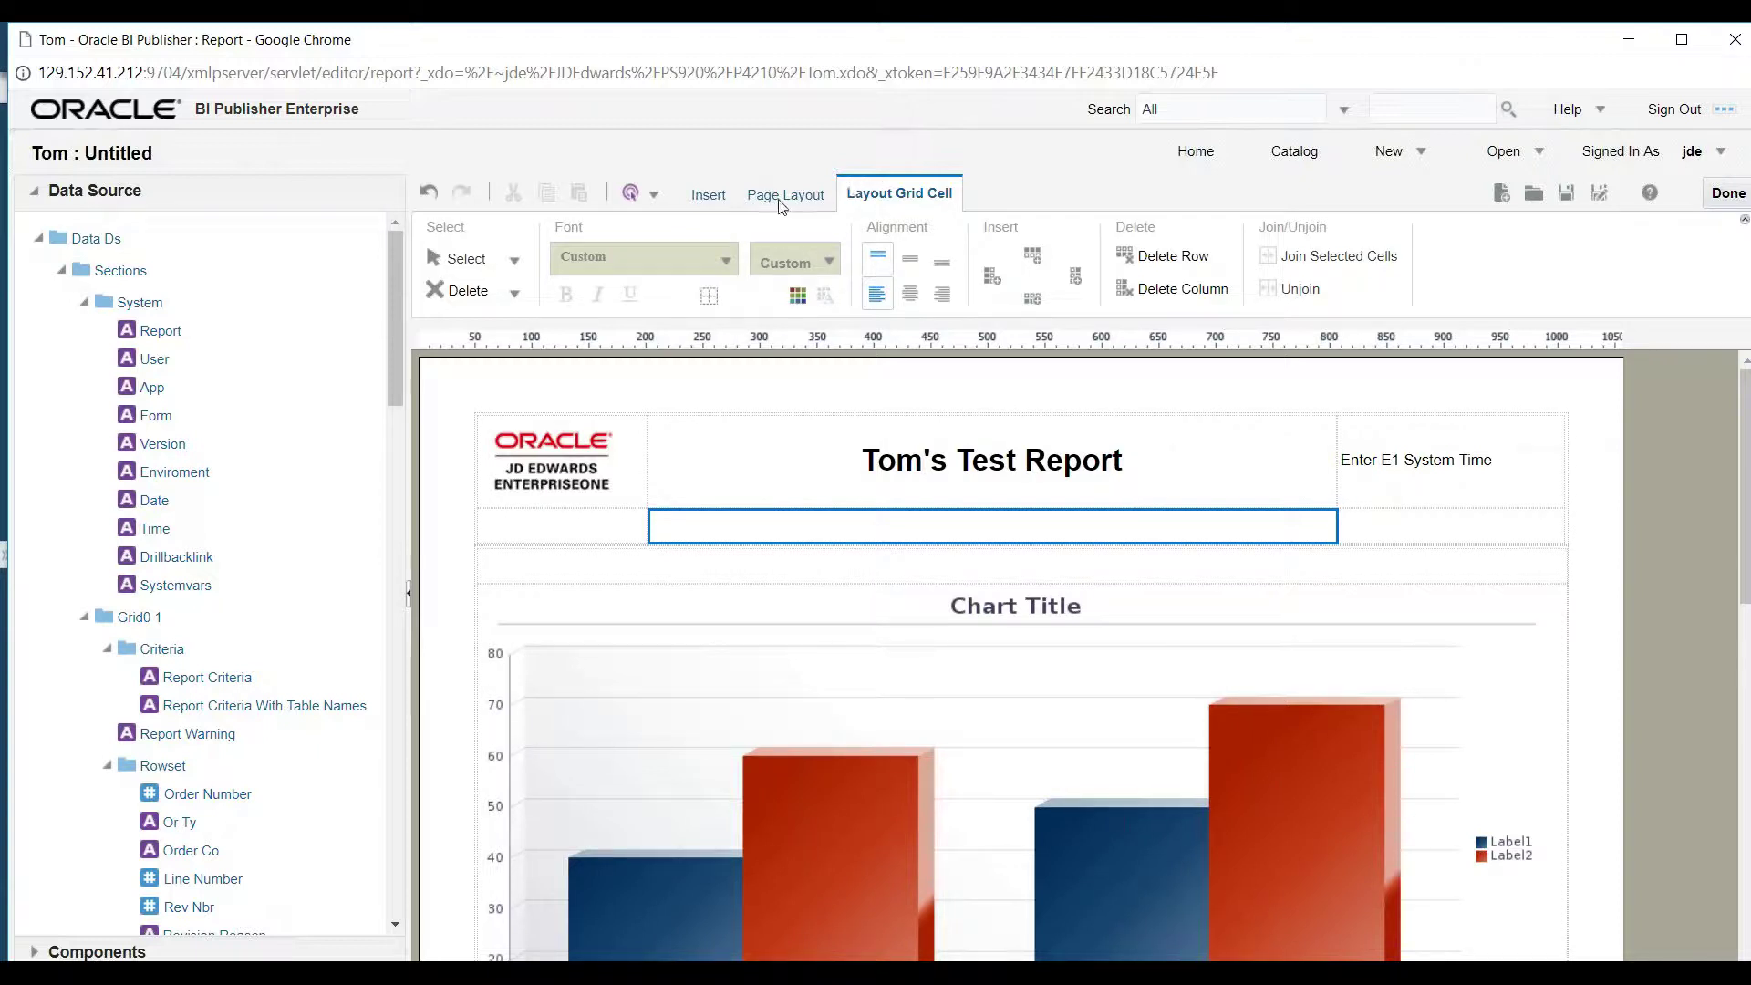
{"action": "left_click", "coordinate": [705, 201]}
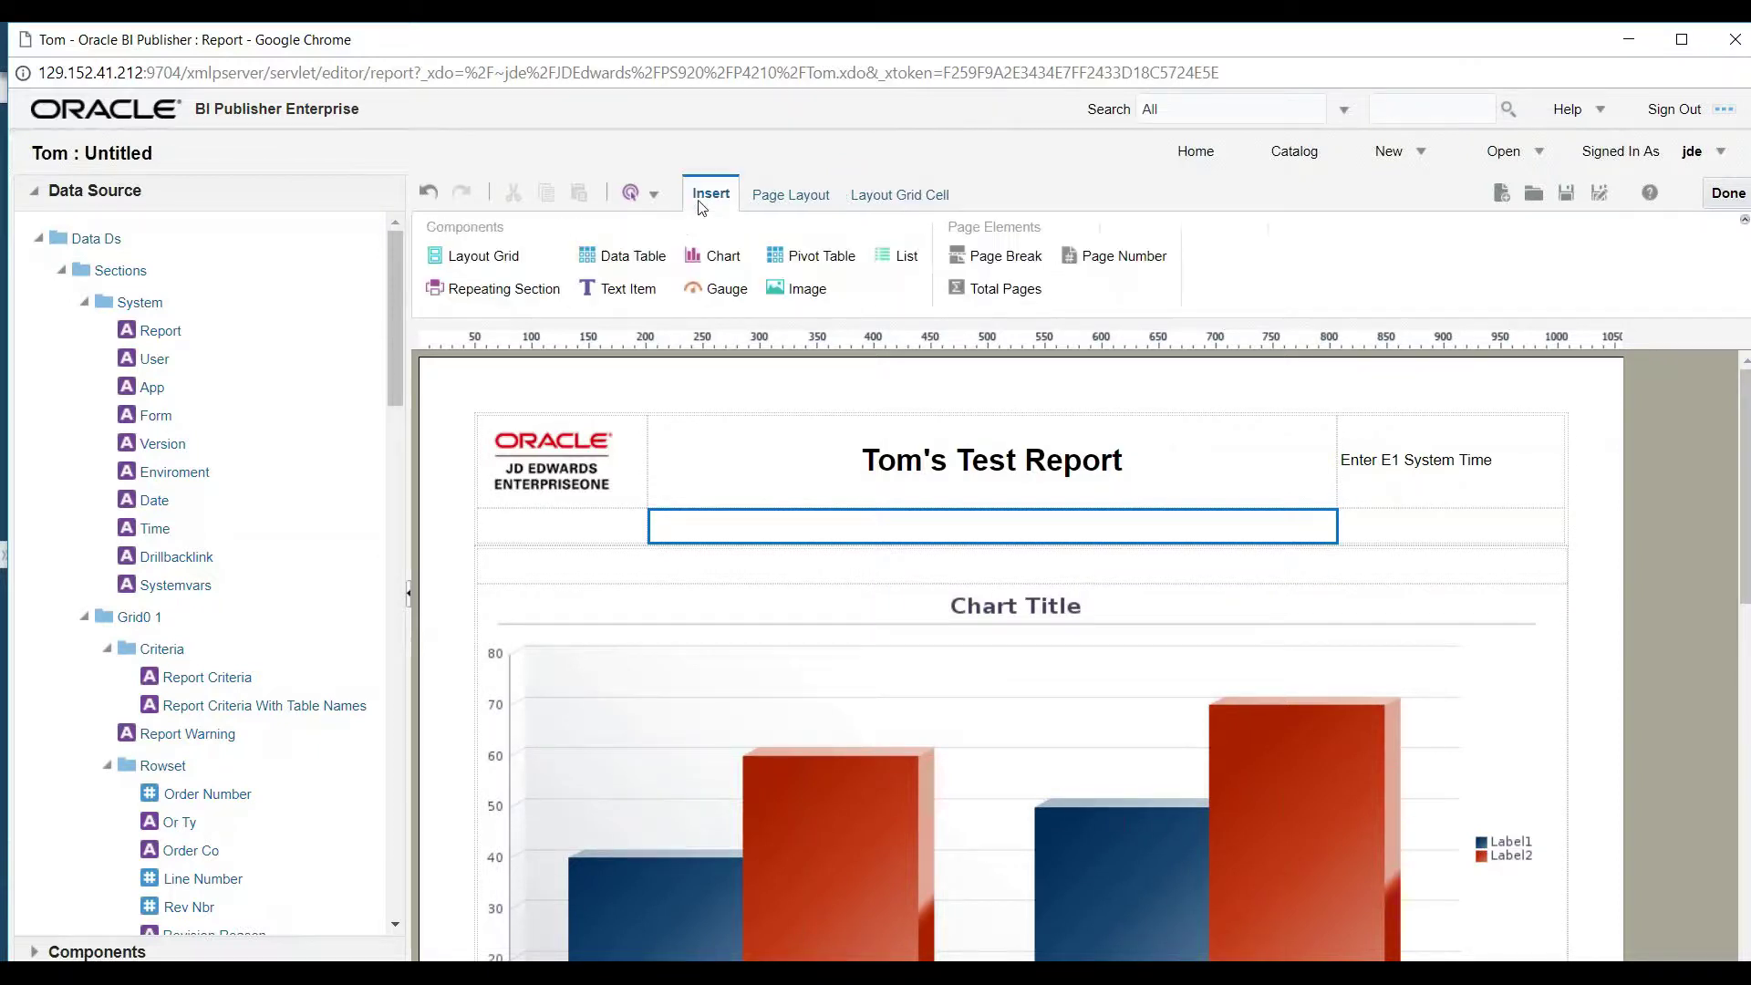
{"action": "left_click", "coordinate": [619, 289]}
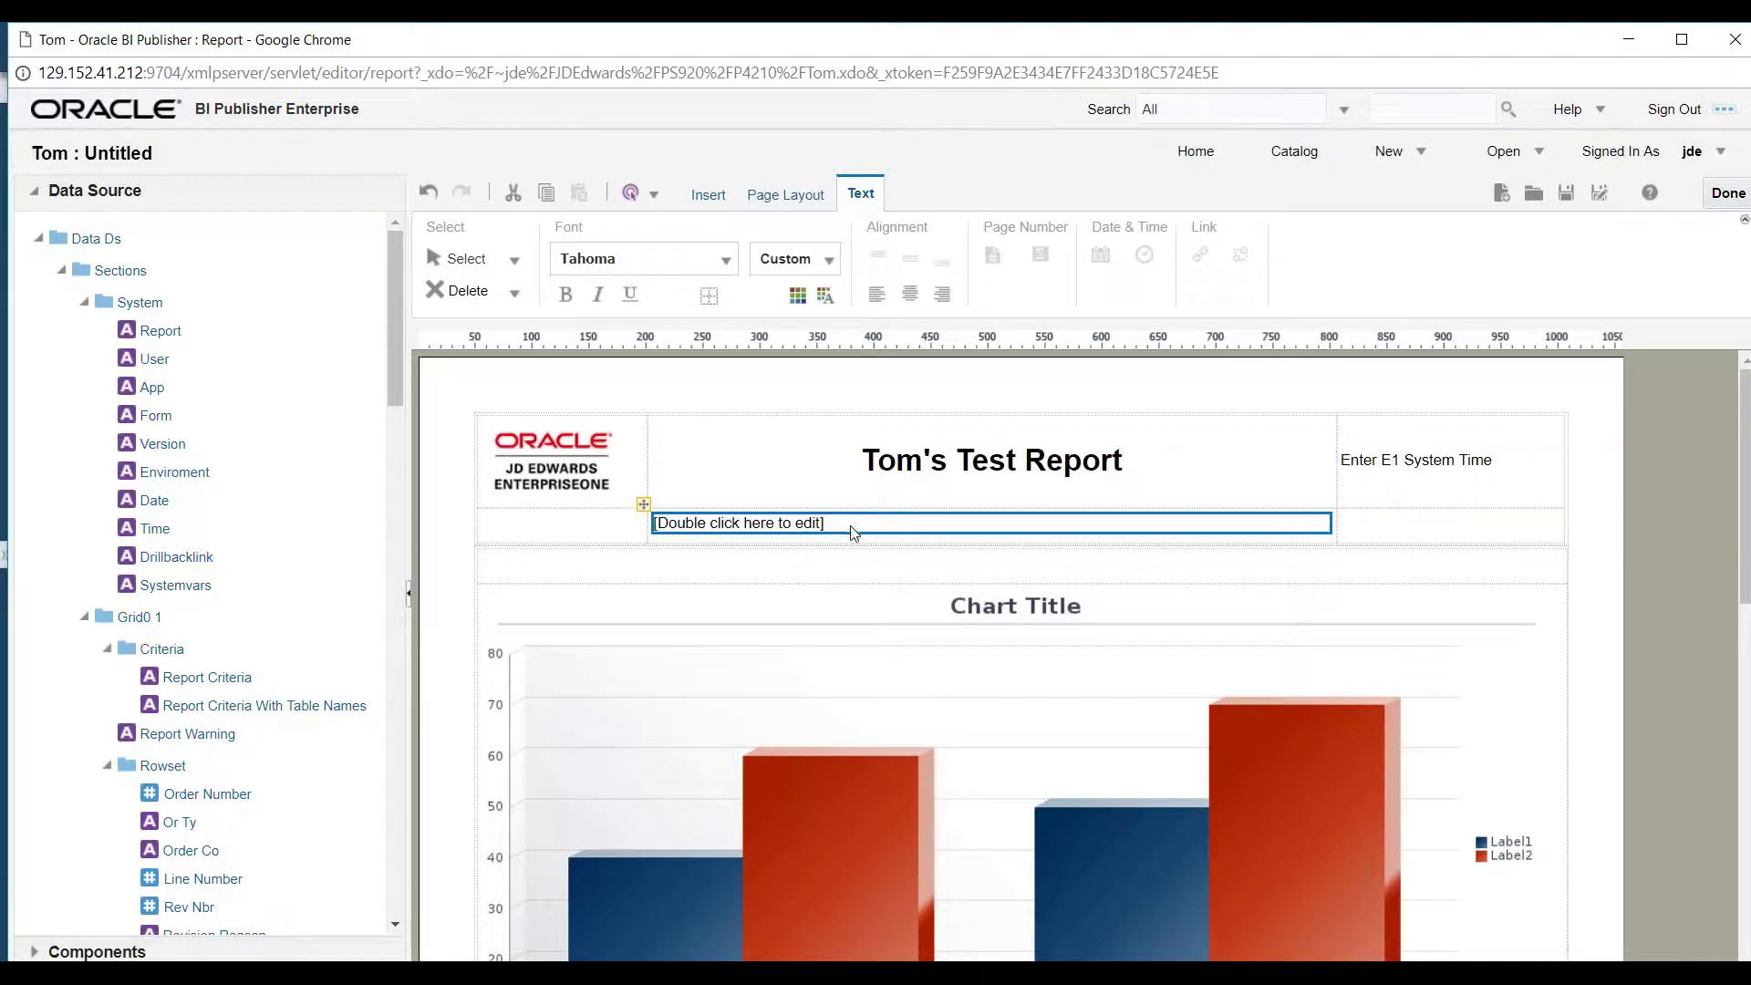
{"action": "double_click", "coordinate": [808, 524]}
{"action": "type", "text": "Sam"}
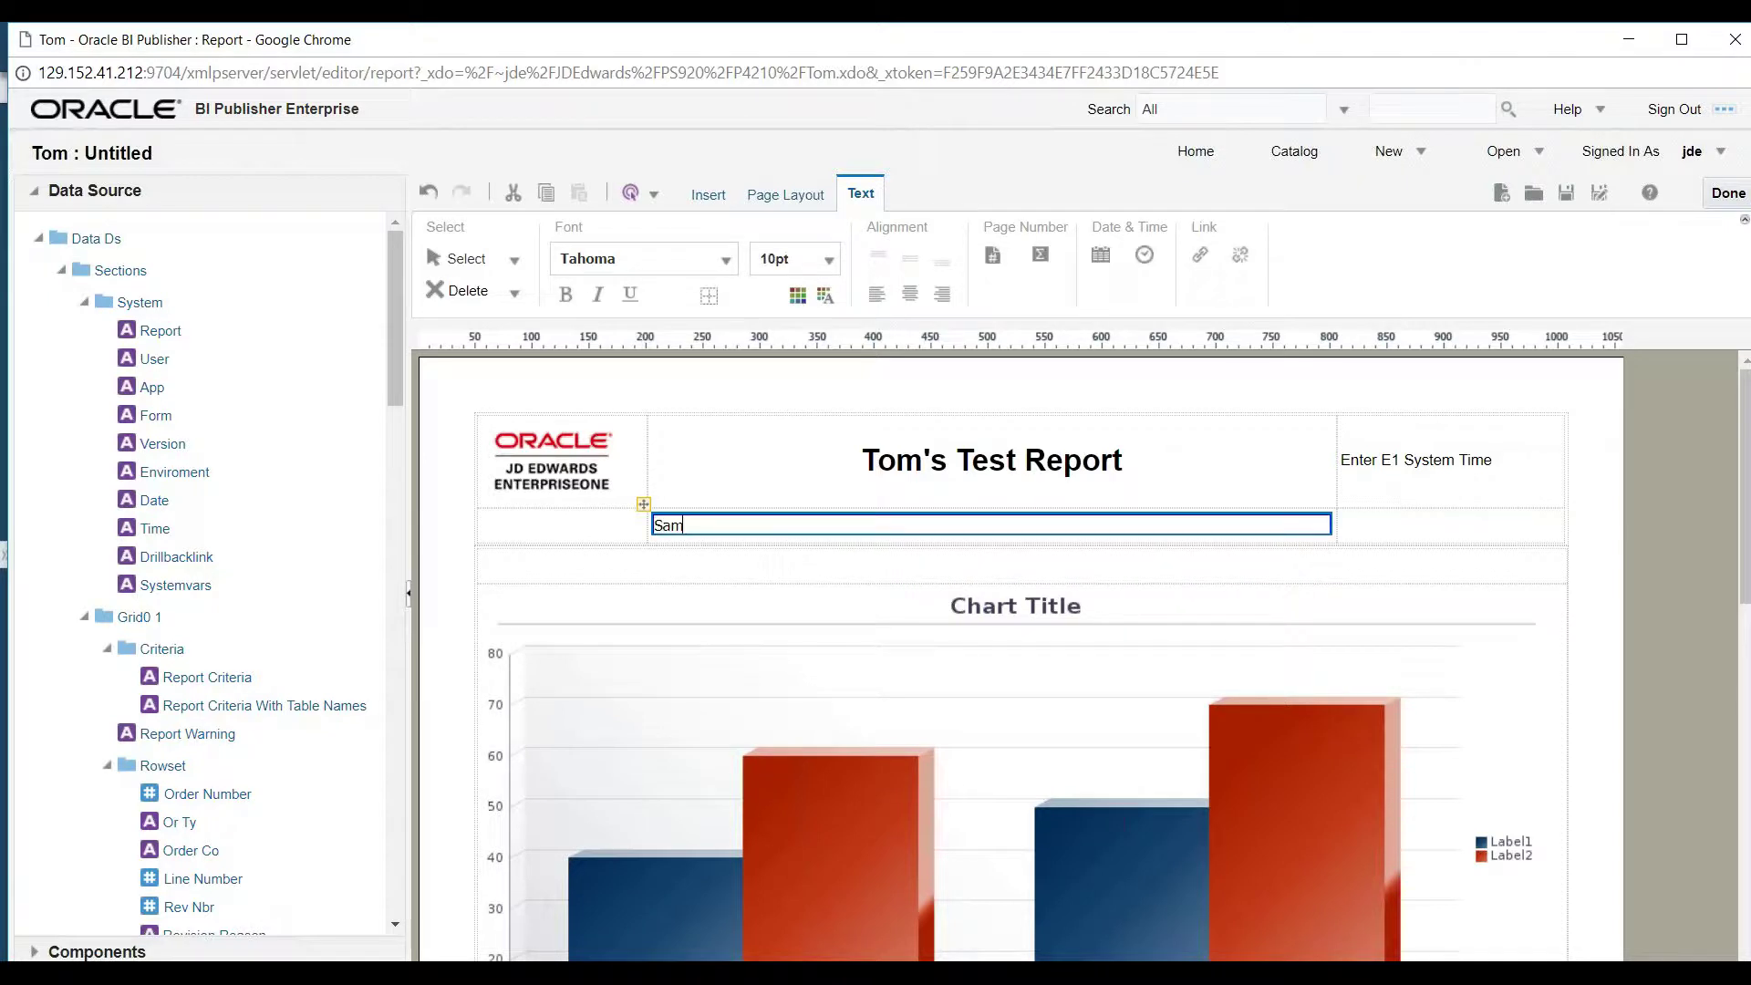
{"action": "type", "text": "ple Report"}
Colour the "Sample Report" subtitle green (00ff7f) and centre it in its cell
{"action": "left_click_drag", "start_coordinate": [825, 538], "coordinate": [645, 535]}
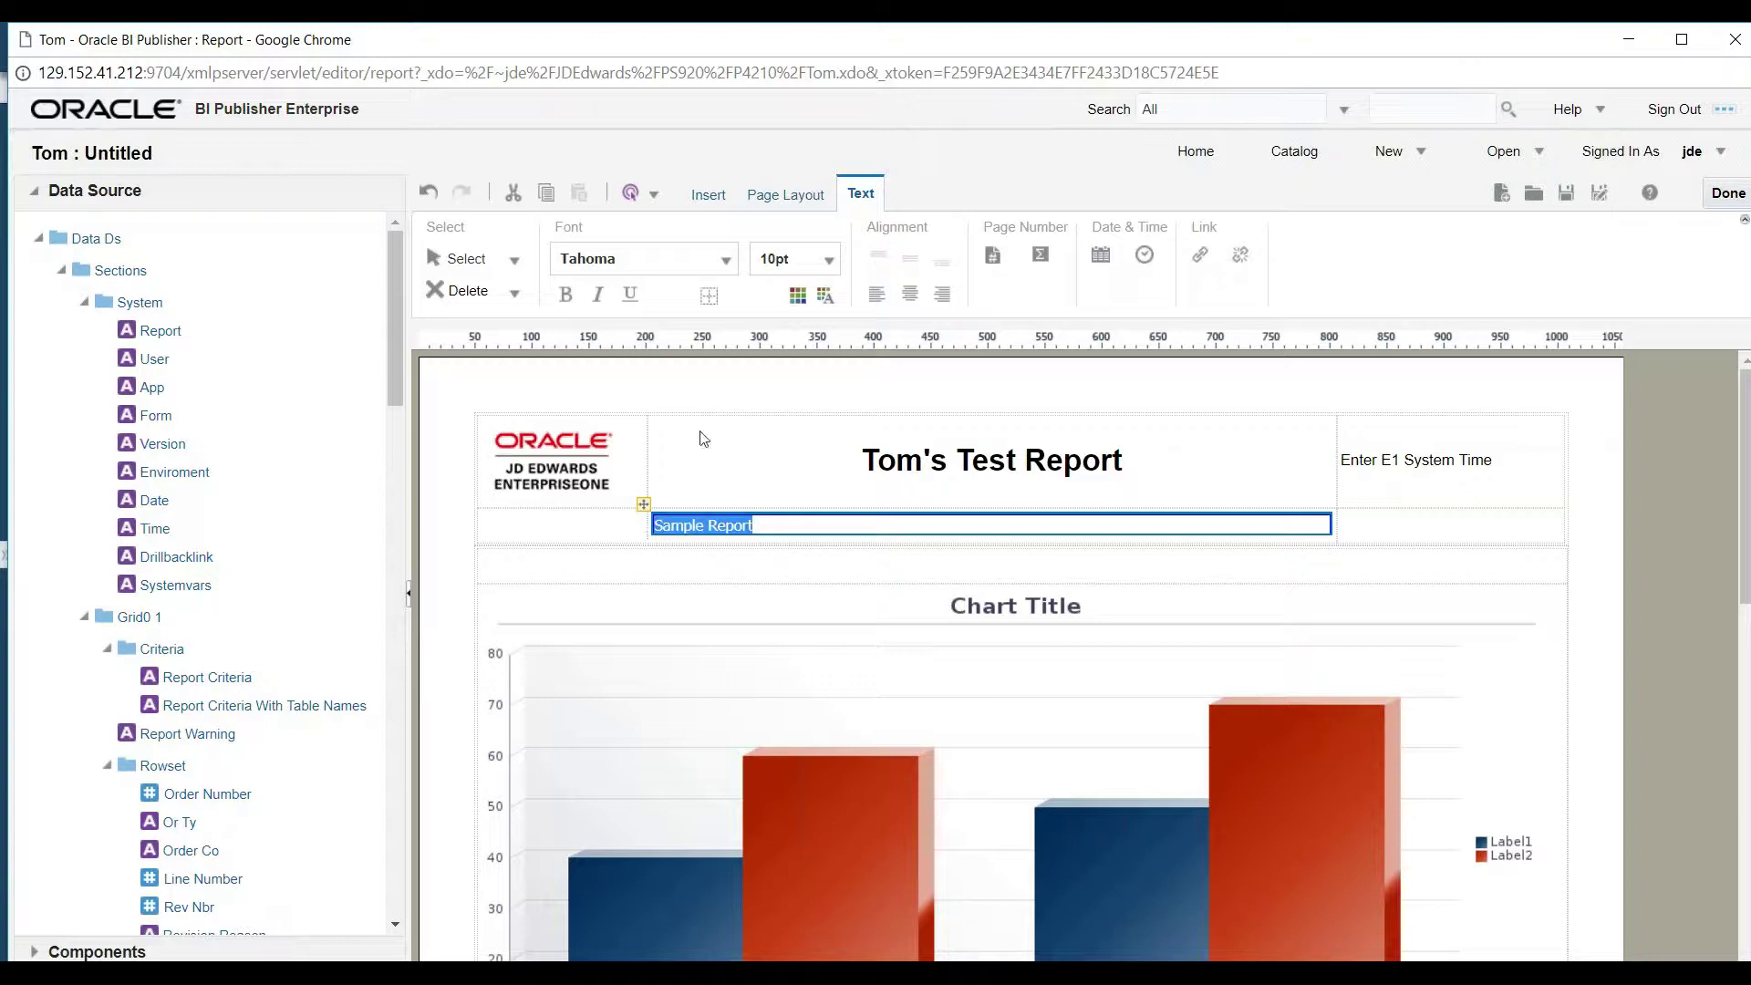
{"action": "left_click", "coordinate": [828, 295]}
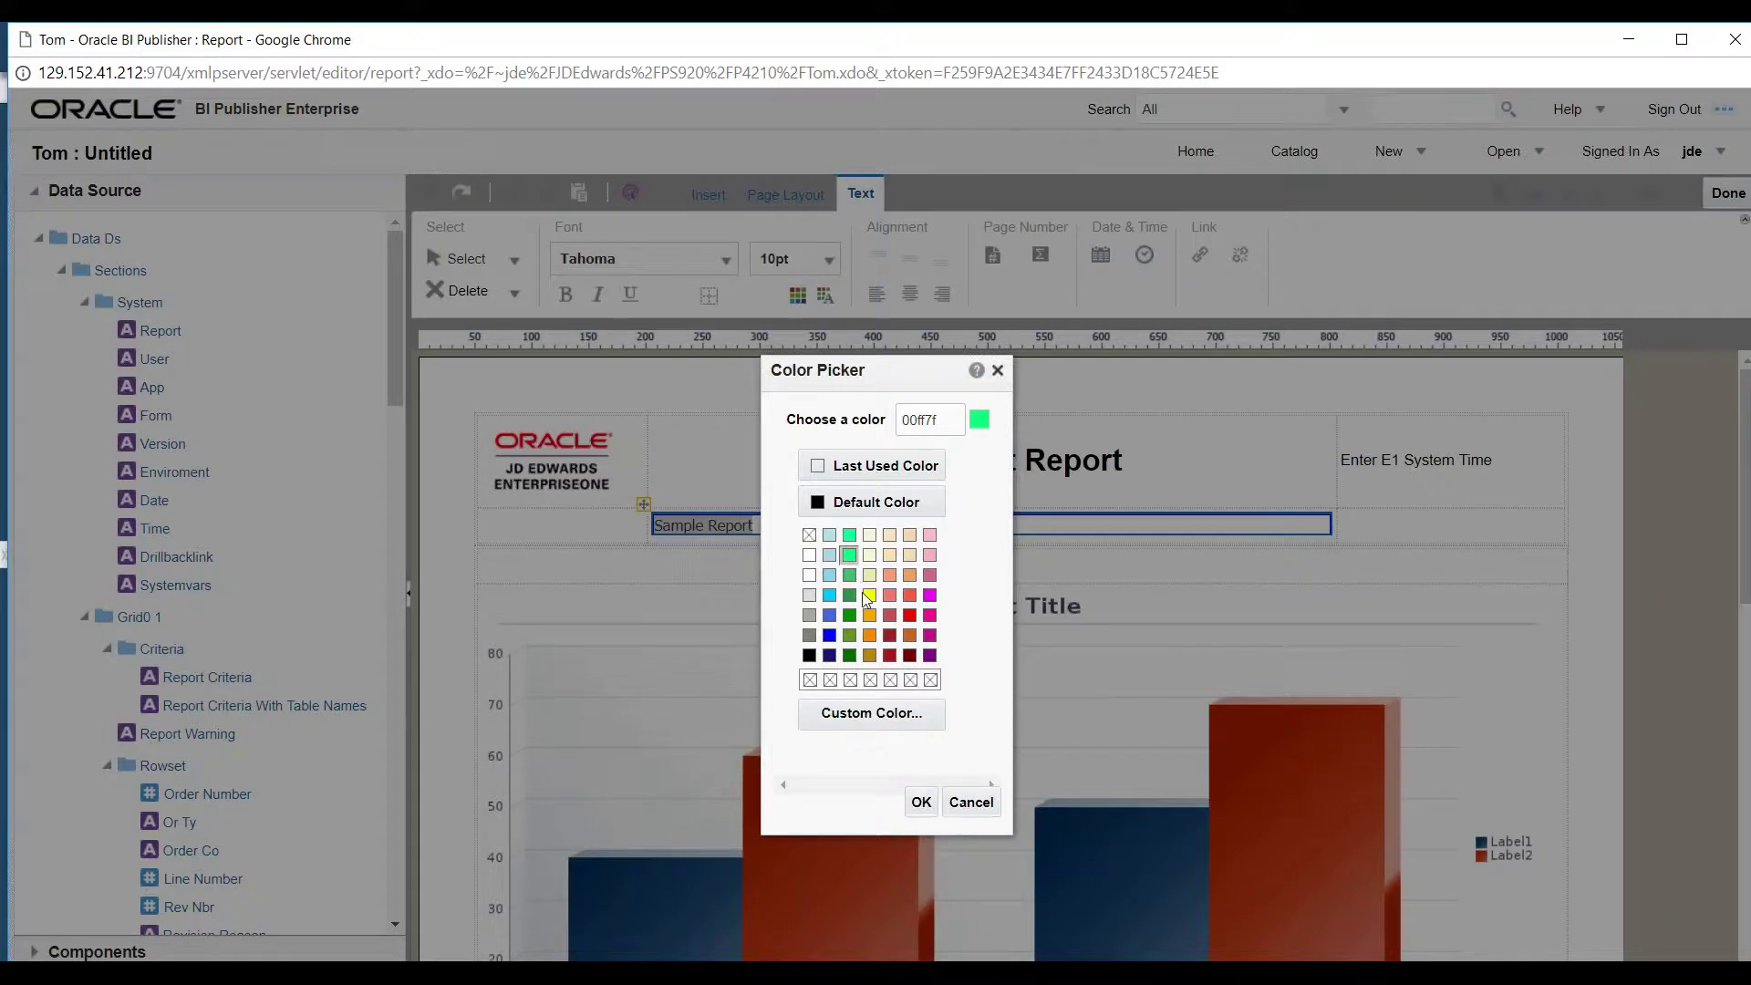
{"action": "left_click", "coordinate": [921, 802]}
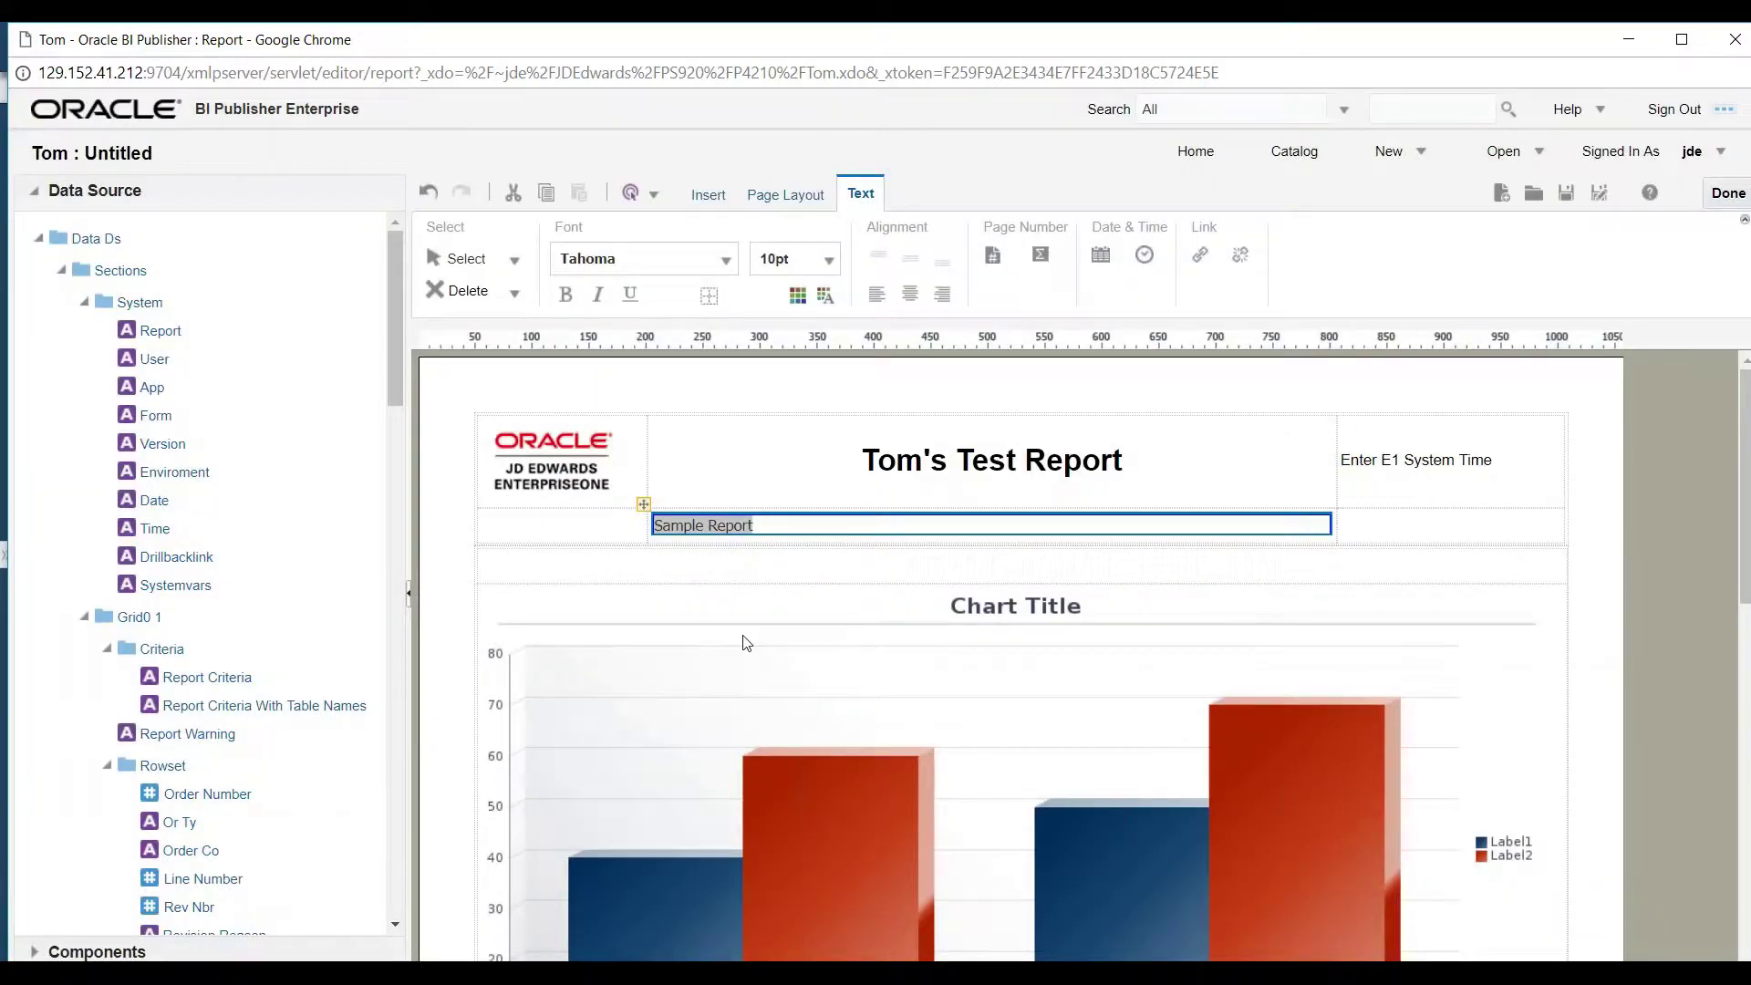
{"action": "left_click", "coordinate": [792, 529]}
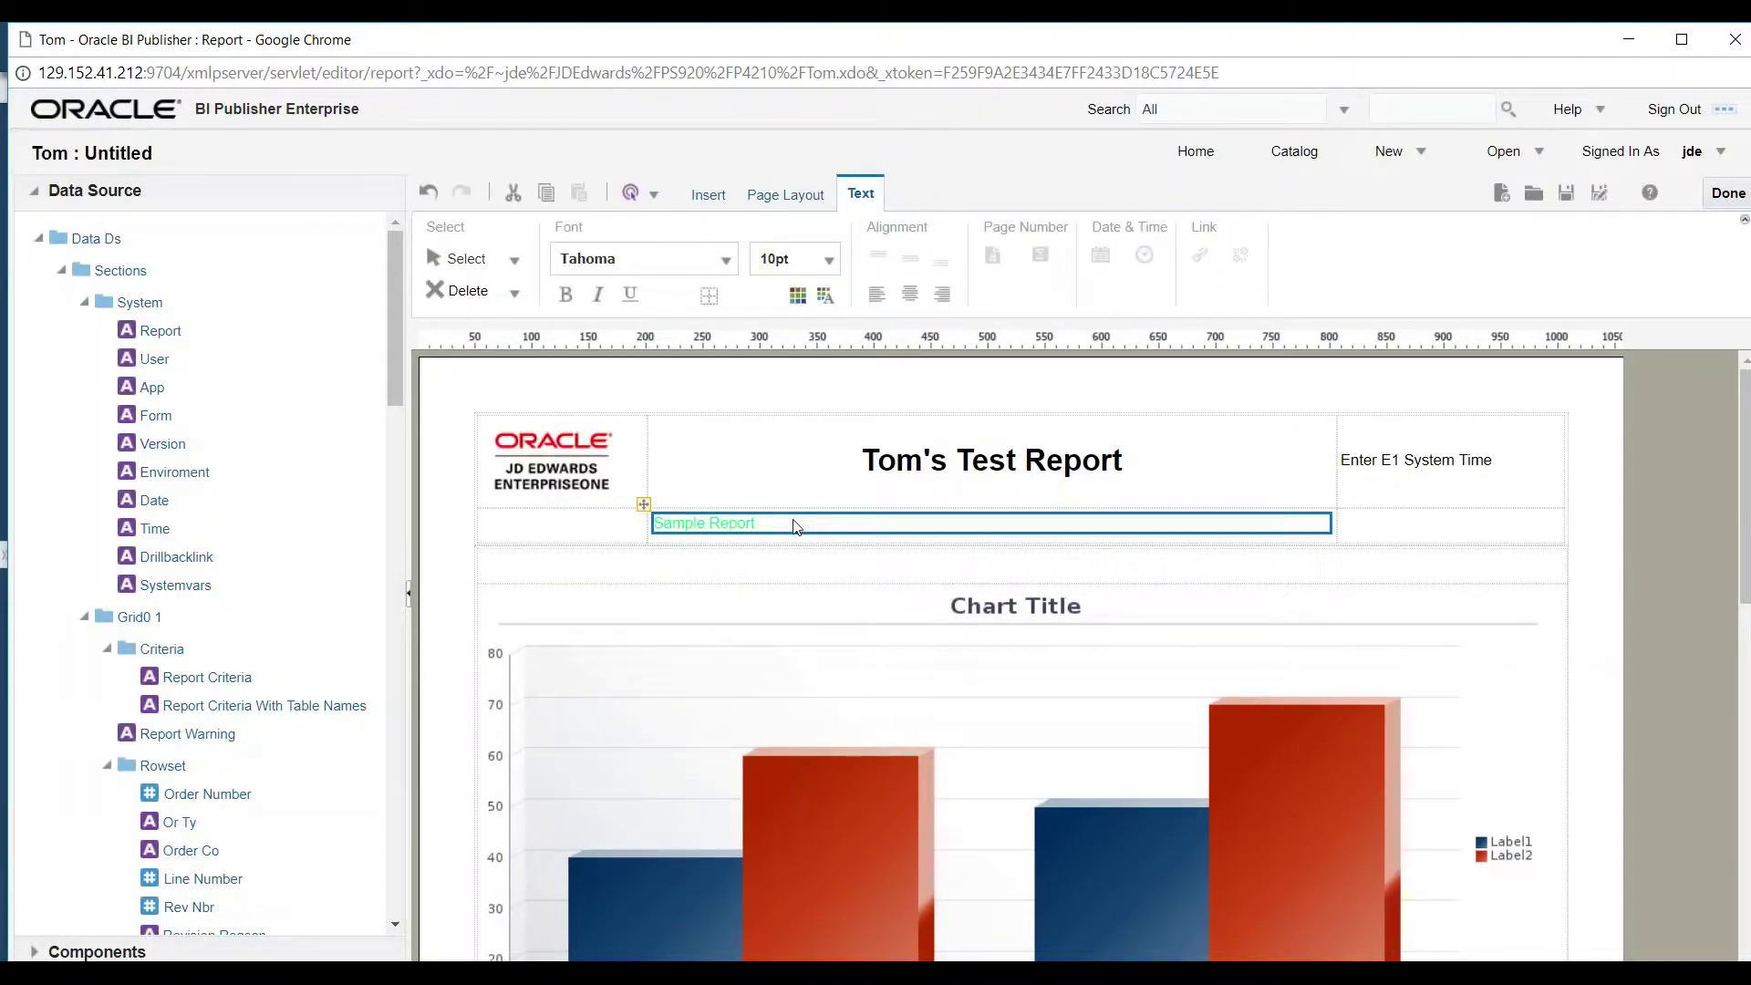
{"action": "left_click", "coordinate": [910, 293]}
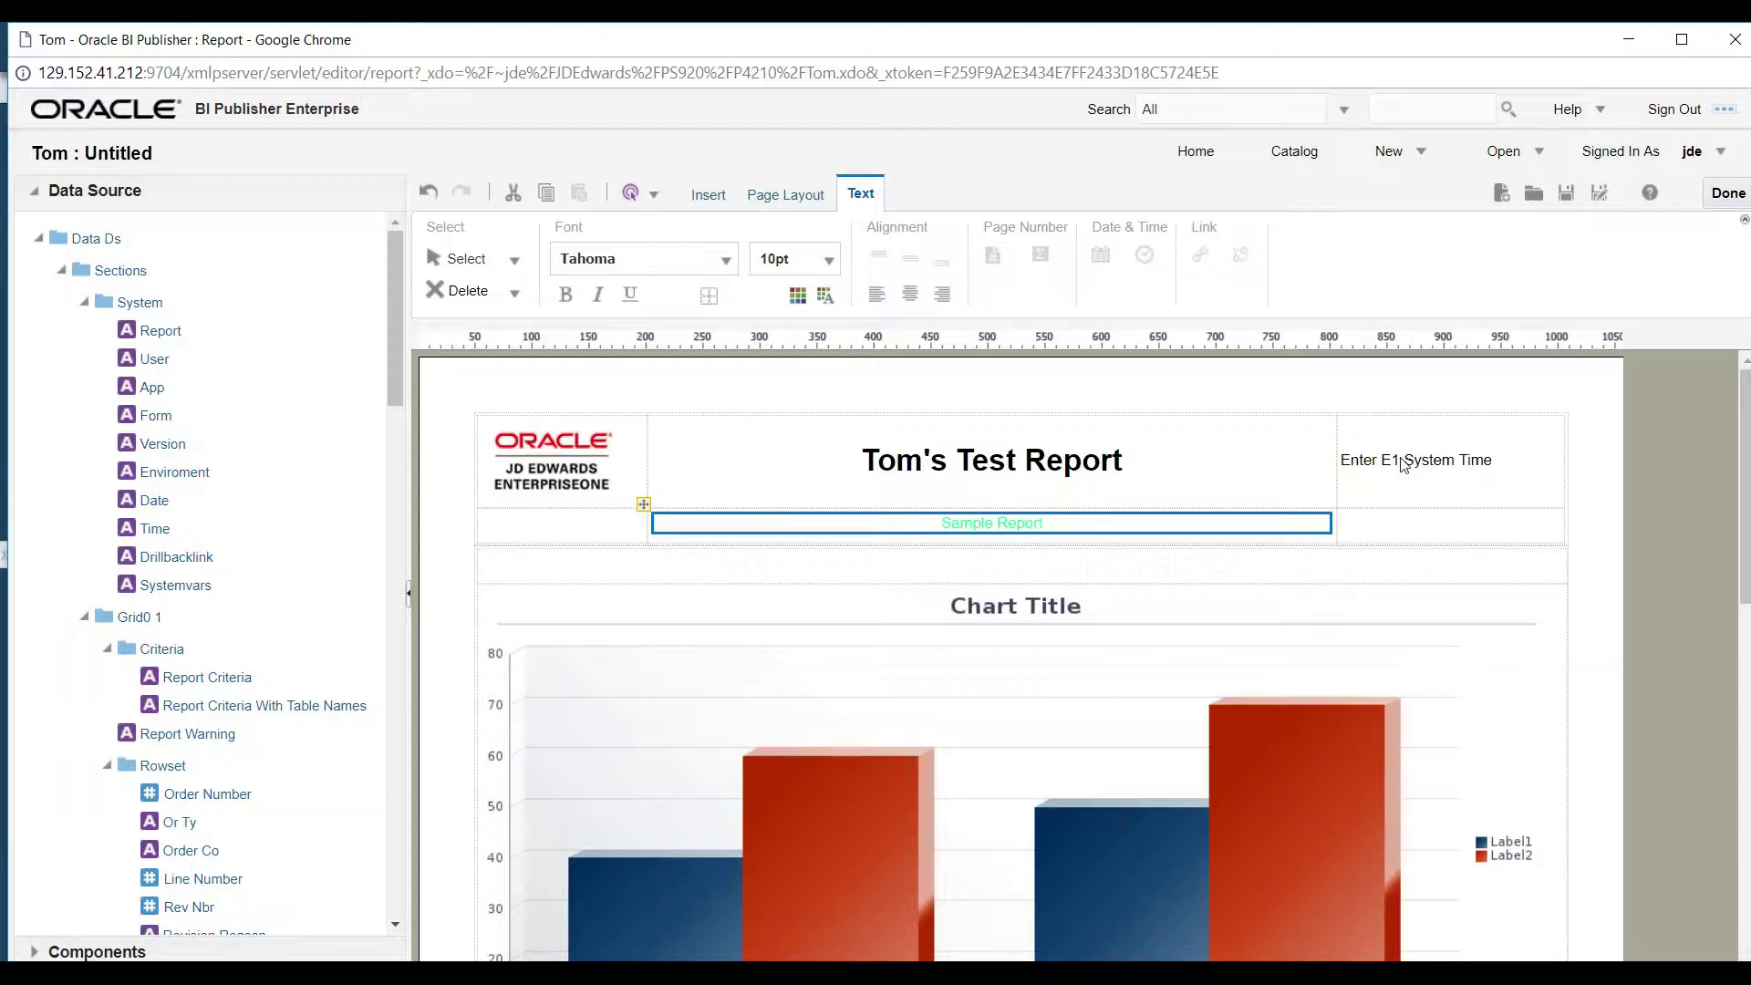
Look over the layout's header logo, bar chart, pie chart, data table area and footer
{"action": "left_click", "coordinate": [558, 487]}
{"action": "left_click", "coordinate": [694, 197]}
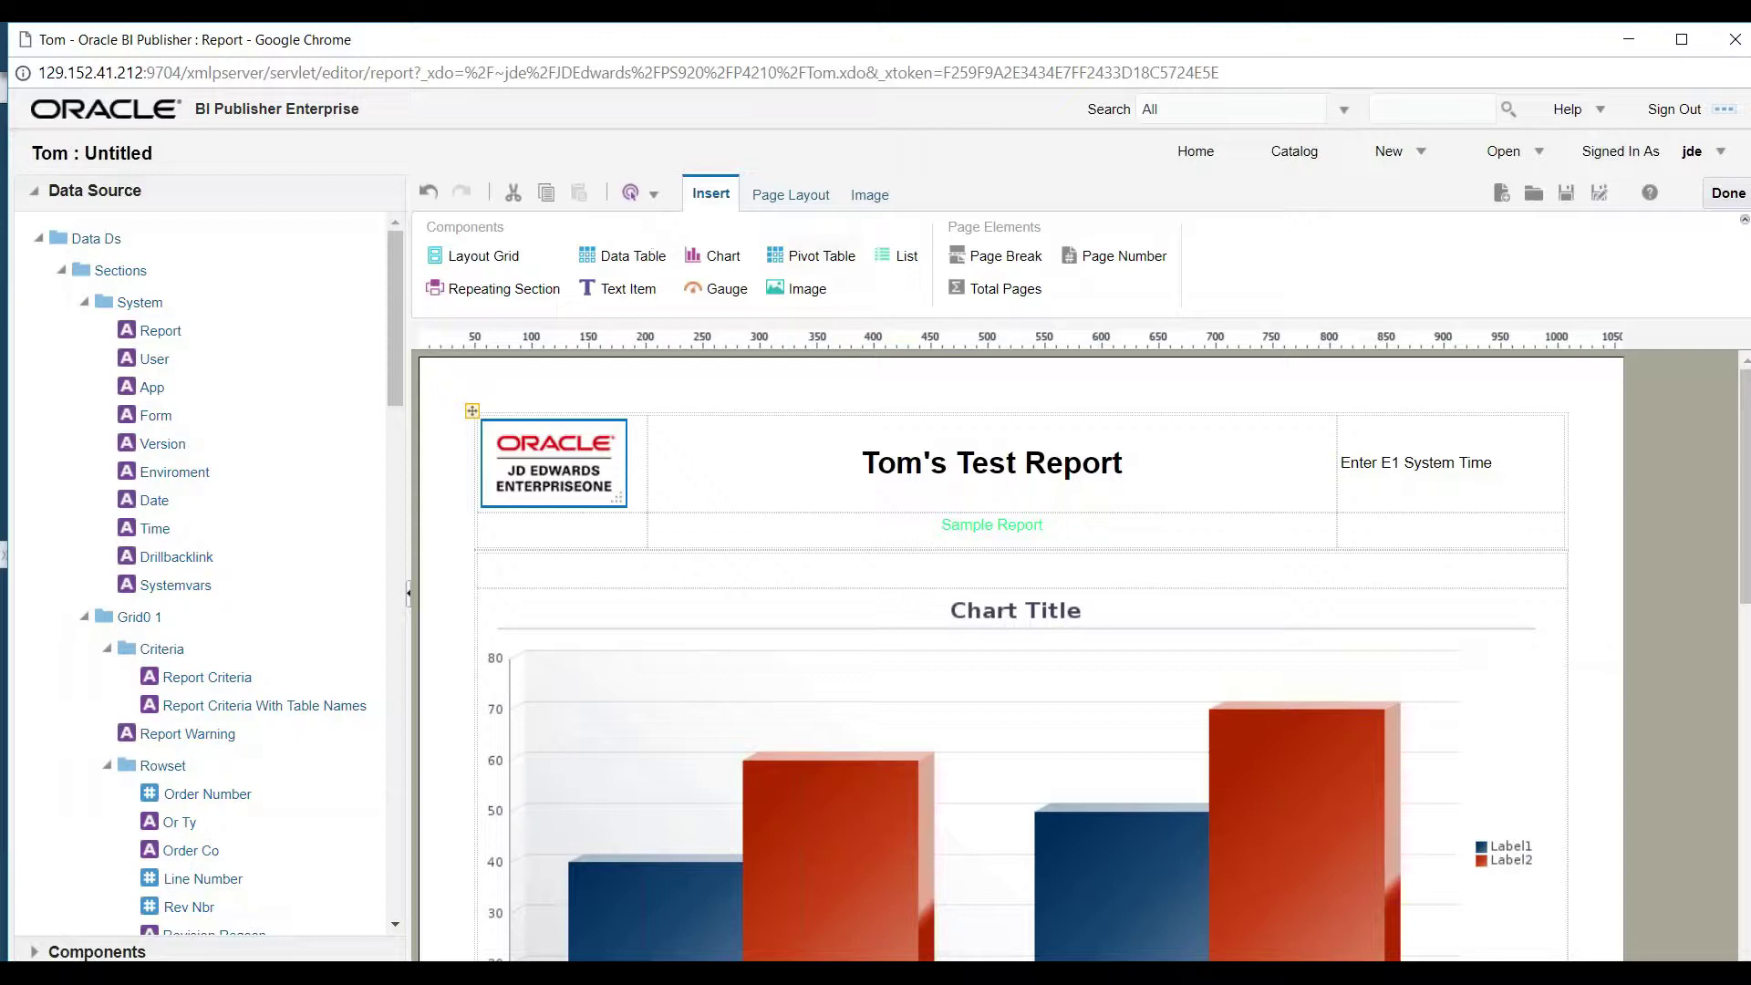
{"action": "left_click_drag", "start_coordinate": [801, 290], "coordinate": [803, 293]}
{"action": "scroll", "coordinate": [1637, 594], "scroll_direction": "down", "scroll_amount": 3}
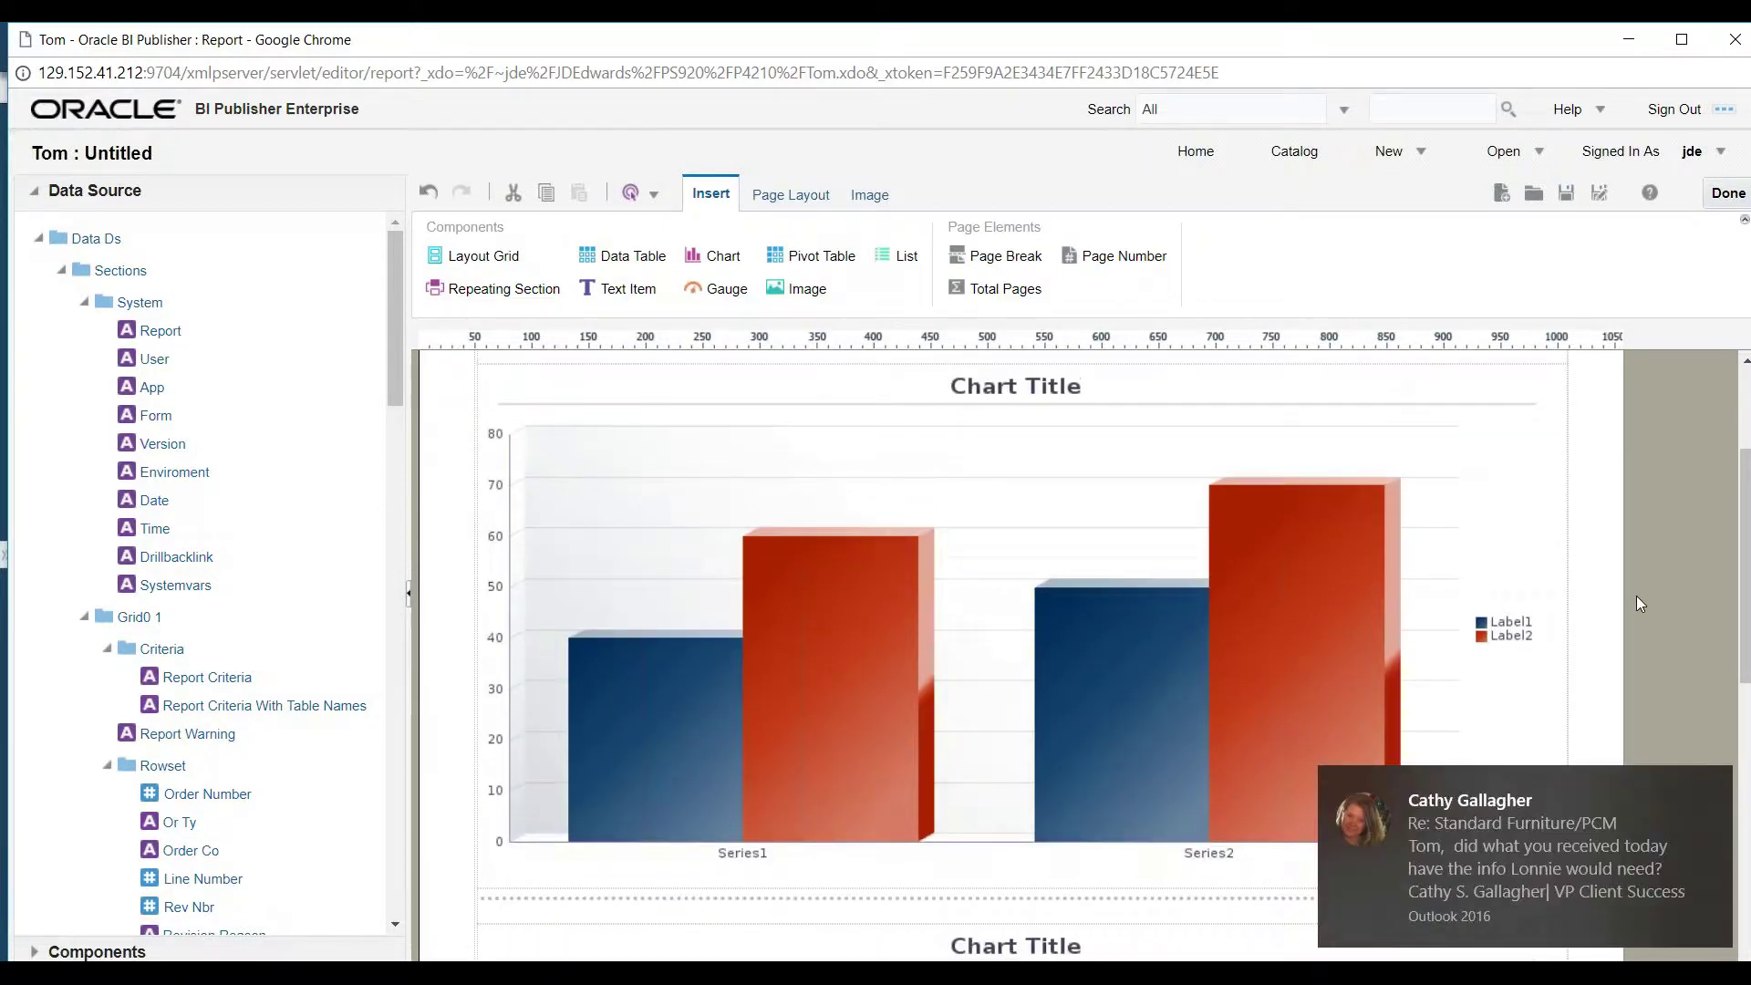
{"action": "scroll", "coordinate": [1637, 595], "scroll_direction": "up", "scroll_amount": 1}
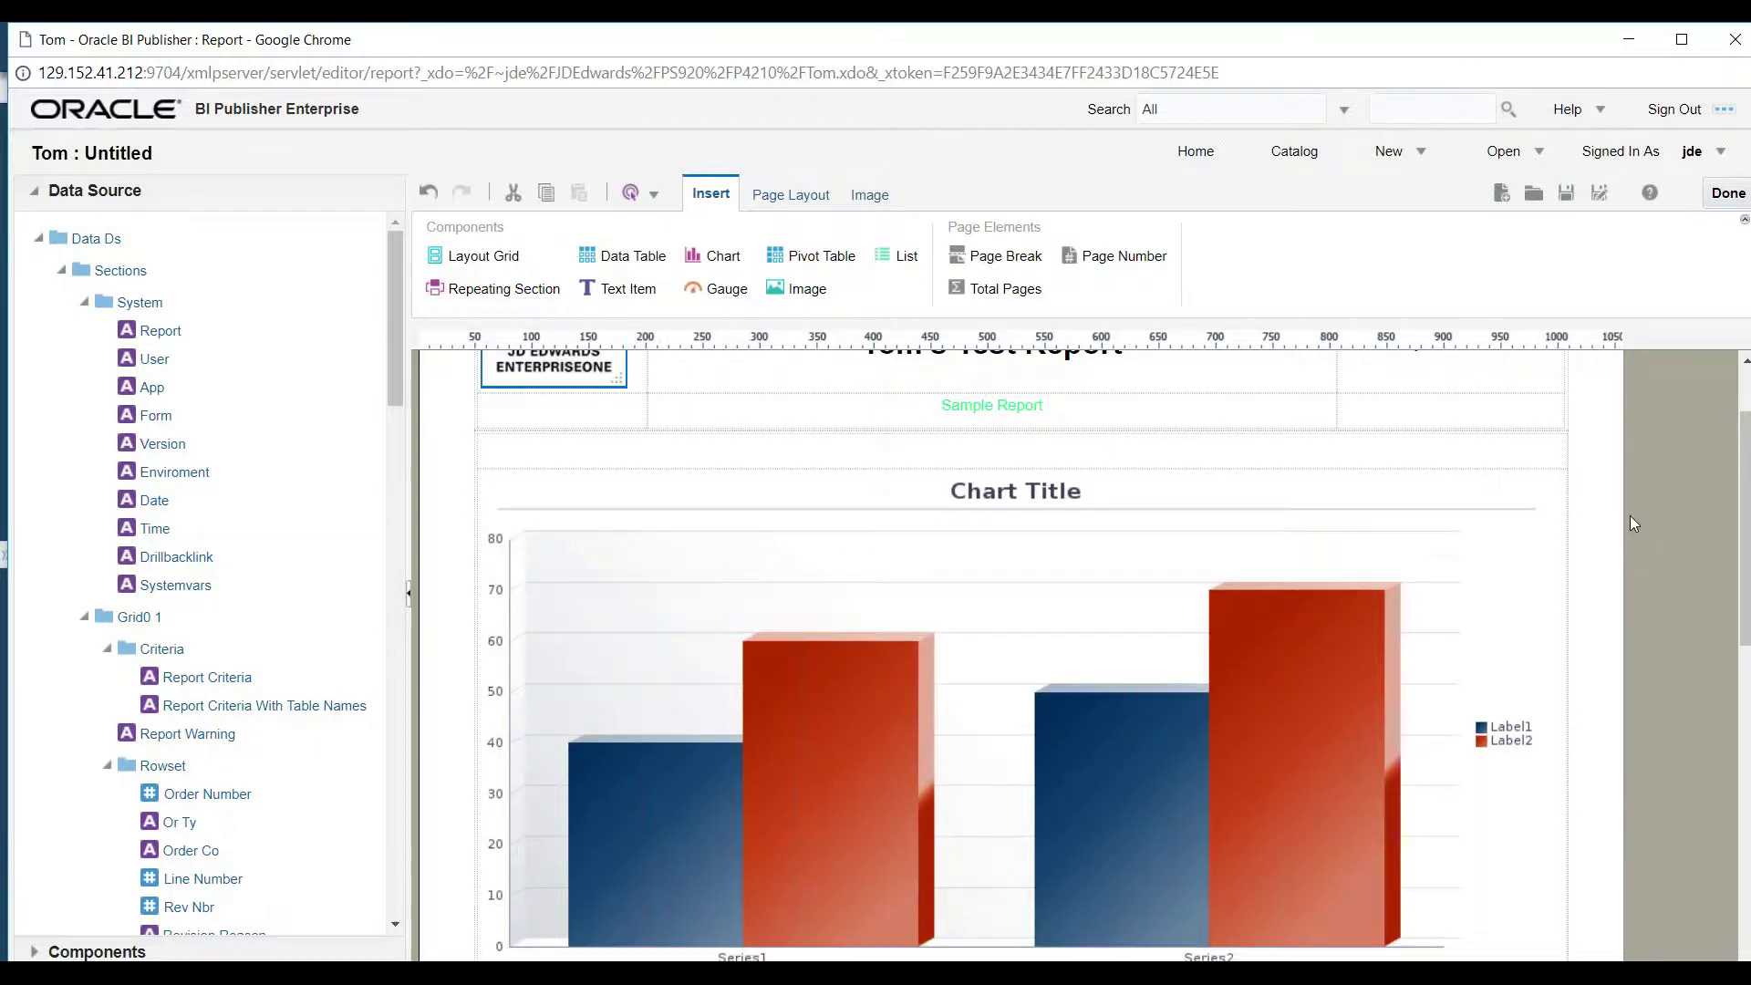
{"action": "scroll", "coordinate": [1631, 516], "scroll_direction": "down", "scroll_amount": 1}
{"action": "scroll", "coordinate": [1631, 517], "scroll_direction": "down", "scroll_amount": 1}
{"action": "scroll", "coordinate": [1631, 547], "scroll_direction": "down", "scroll_amount": 6}
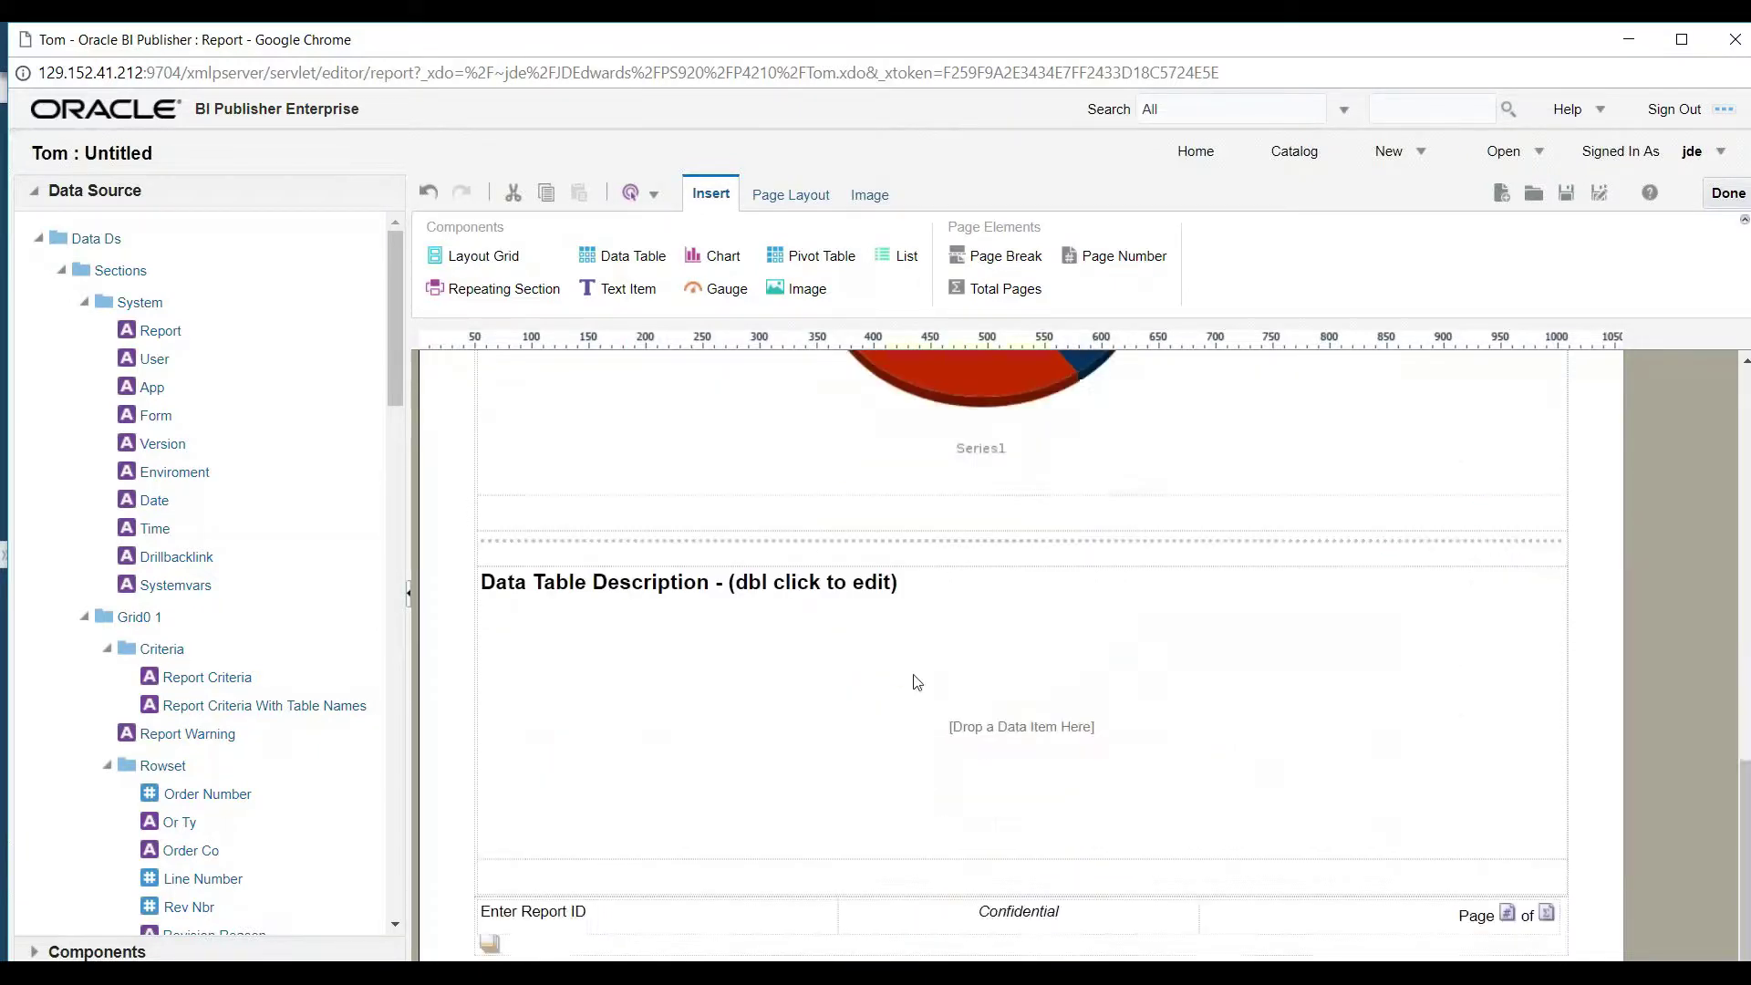
{"action": "scroll", "coordinate": [1634, 589], "scroll_direction": "up", "scroll_amount": 1}
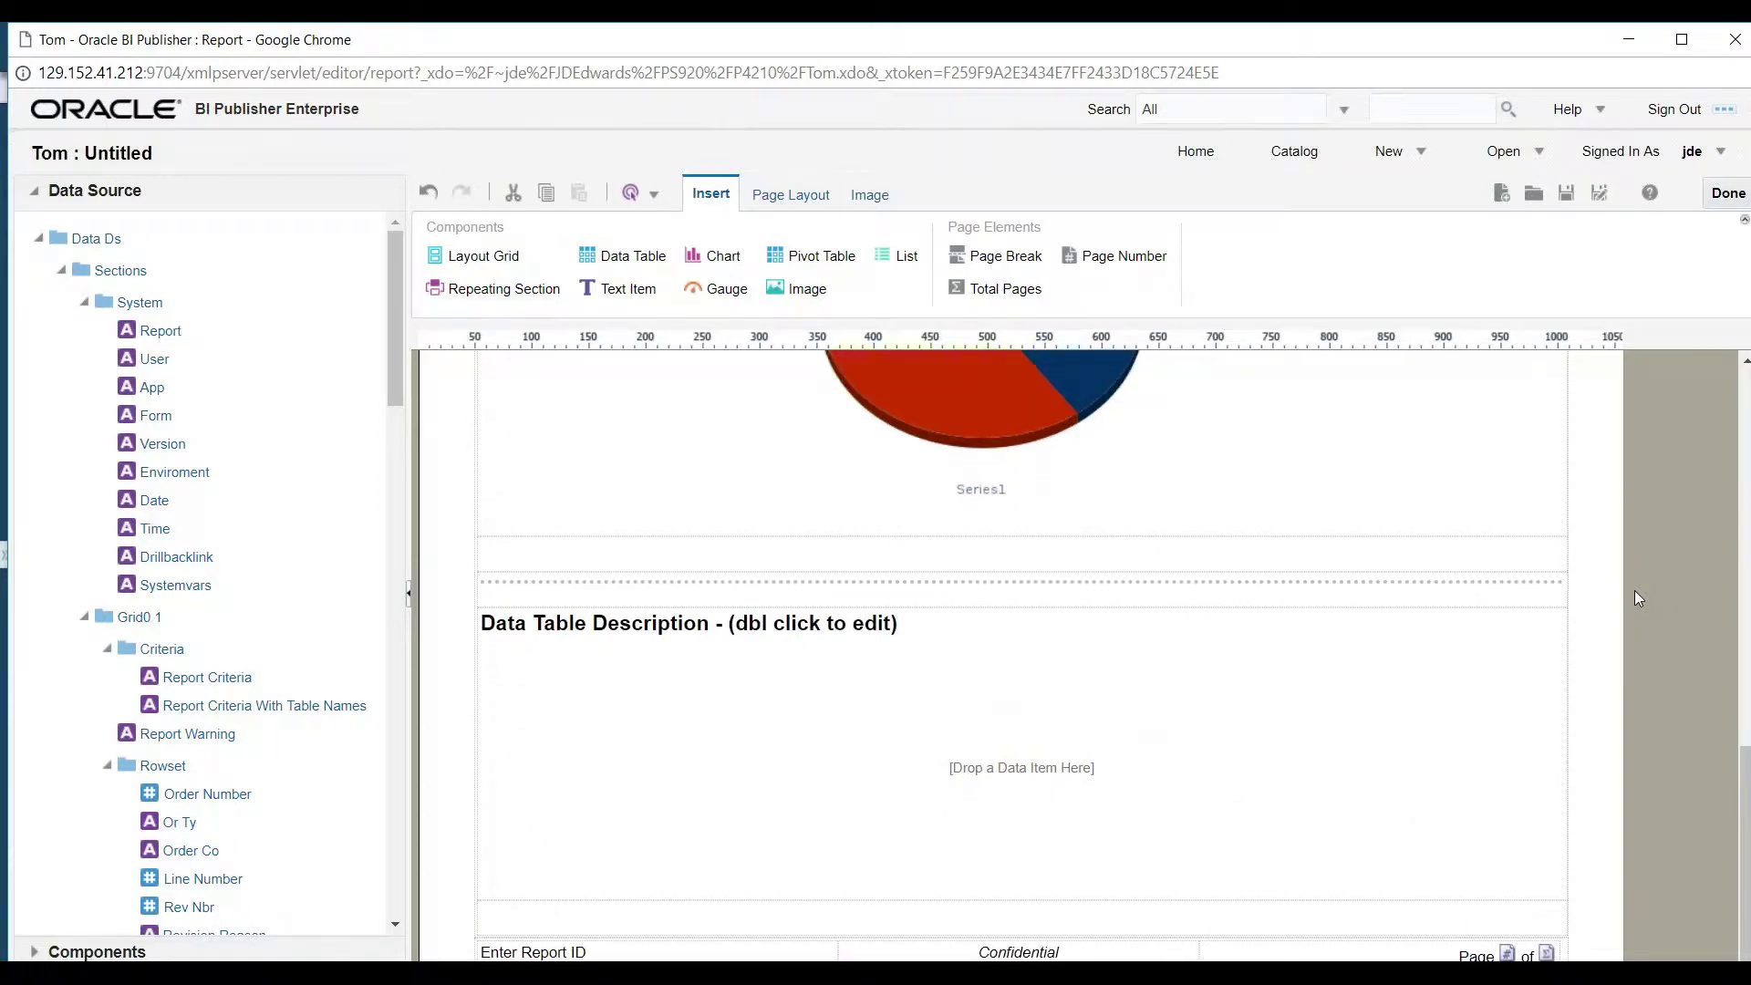
{"action": "scroll", "coordinate": [1634, 589], "scroll_direction": "up", "scroll_amount": 3}
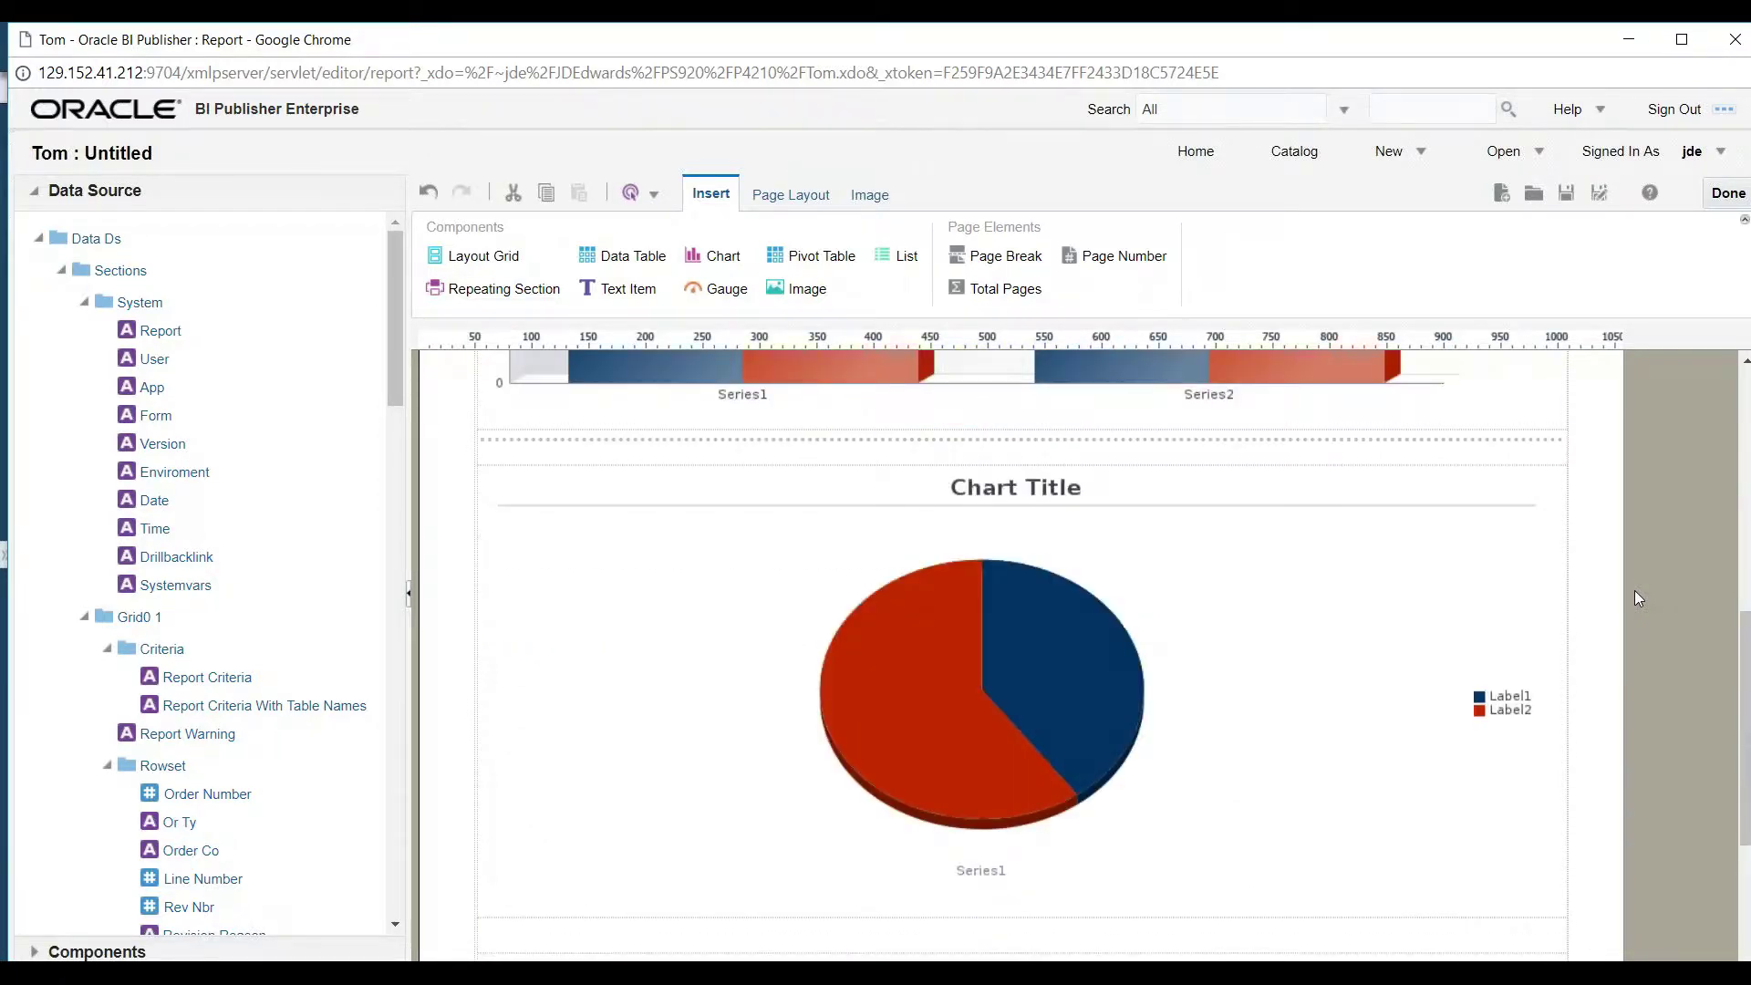
{"action": "scroll", "coordinate": [1635, 590], "scroll_direction": "up", "scroll_amount": 2}
{"action": "scroll", "coordinate": [1635, 598], "scroll_direction": "up", "scroll_amount": 1}
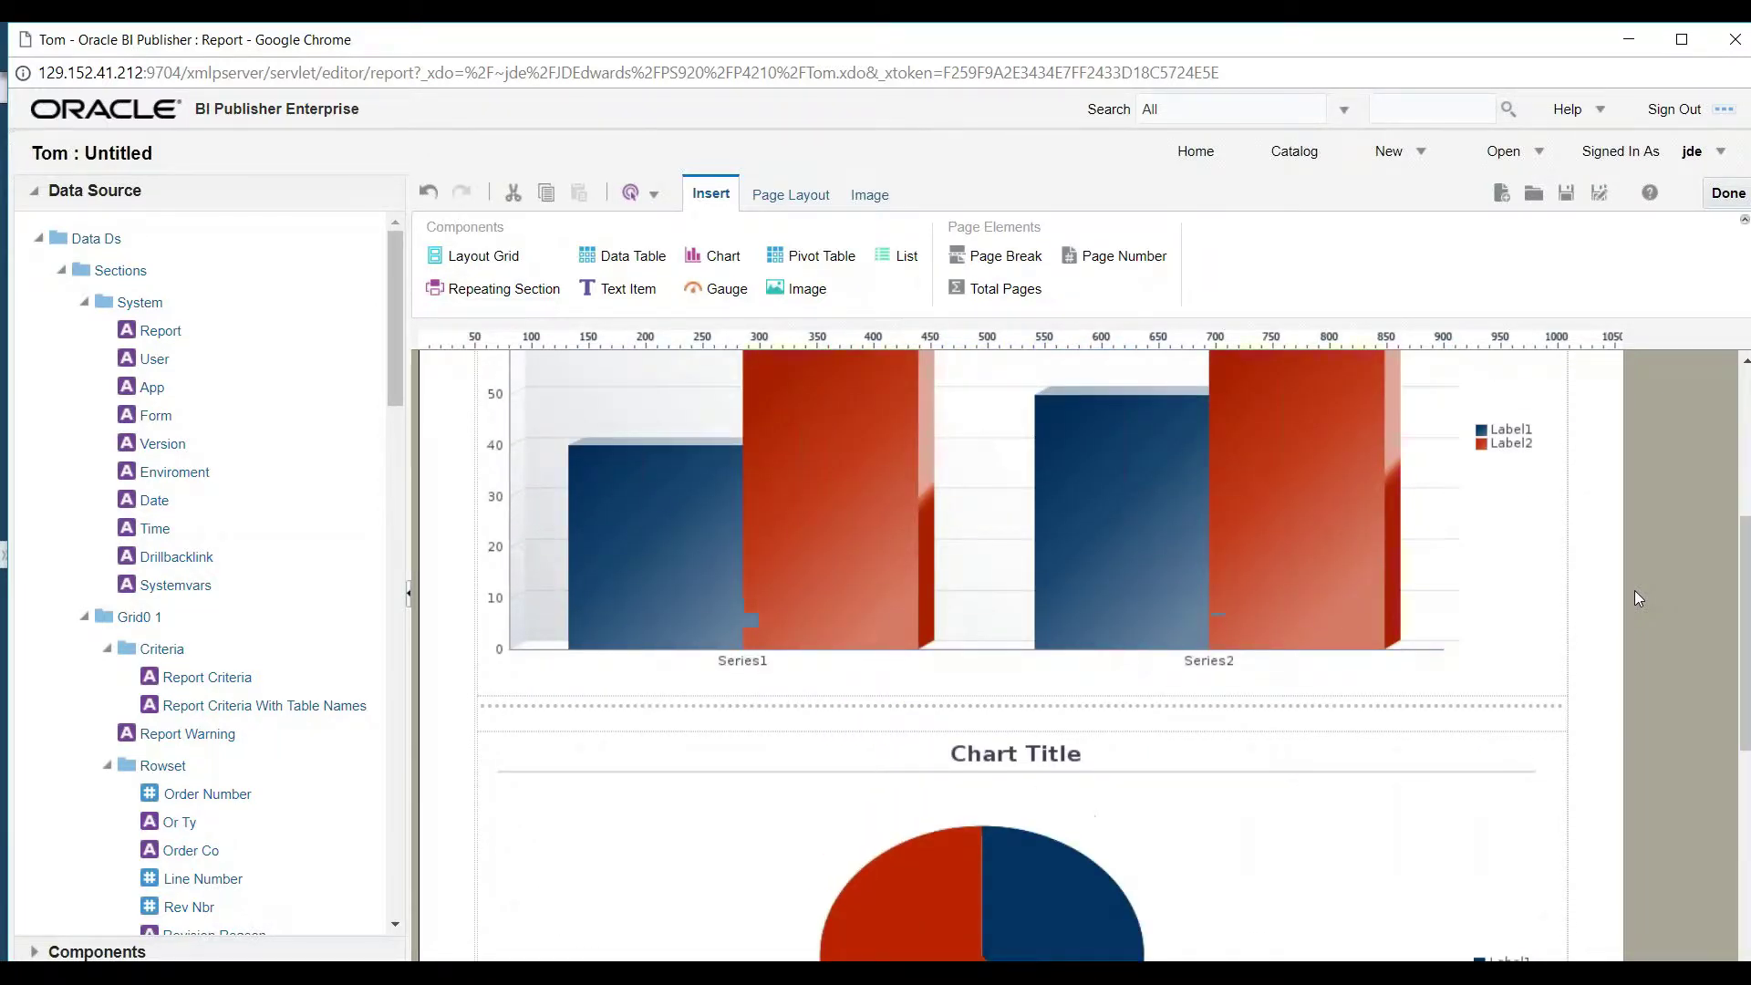
Assign the Or Ty field from the Rowset data as the series of the bar chart
{"action": "left_click", "coordinate": [712, 616]}
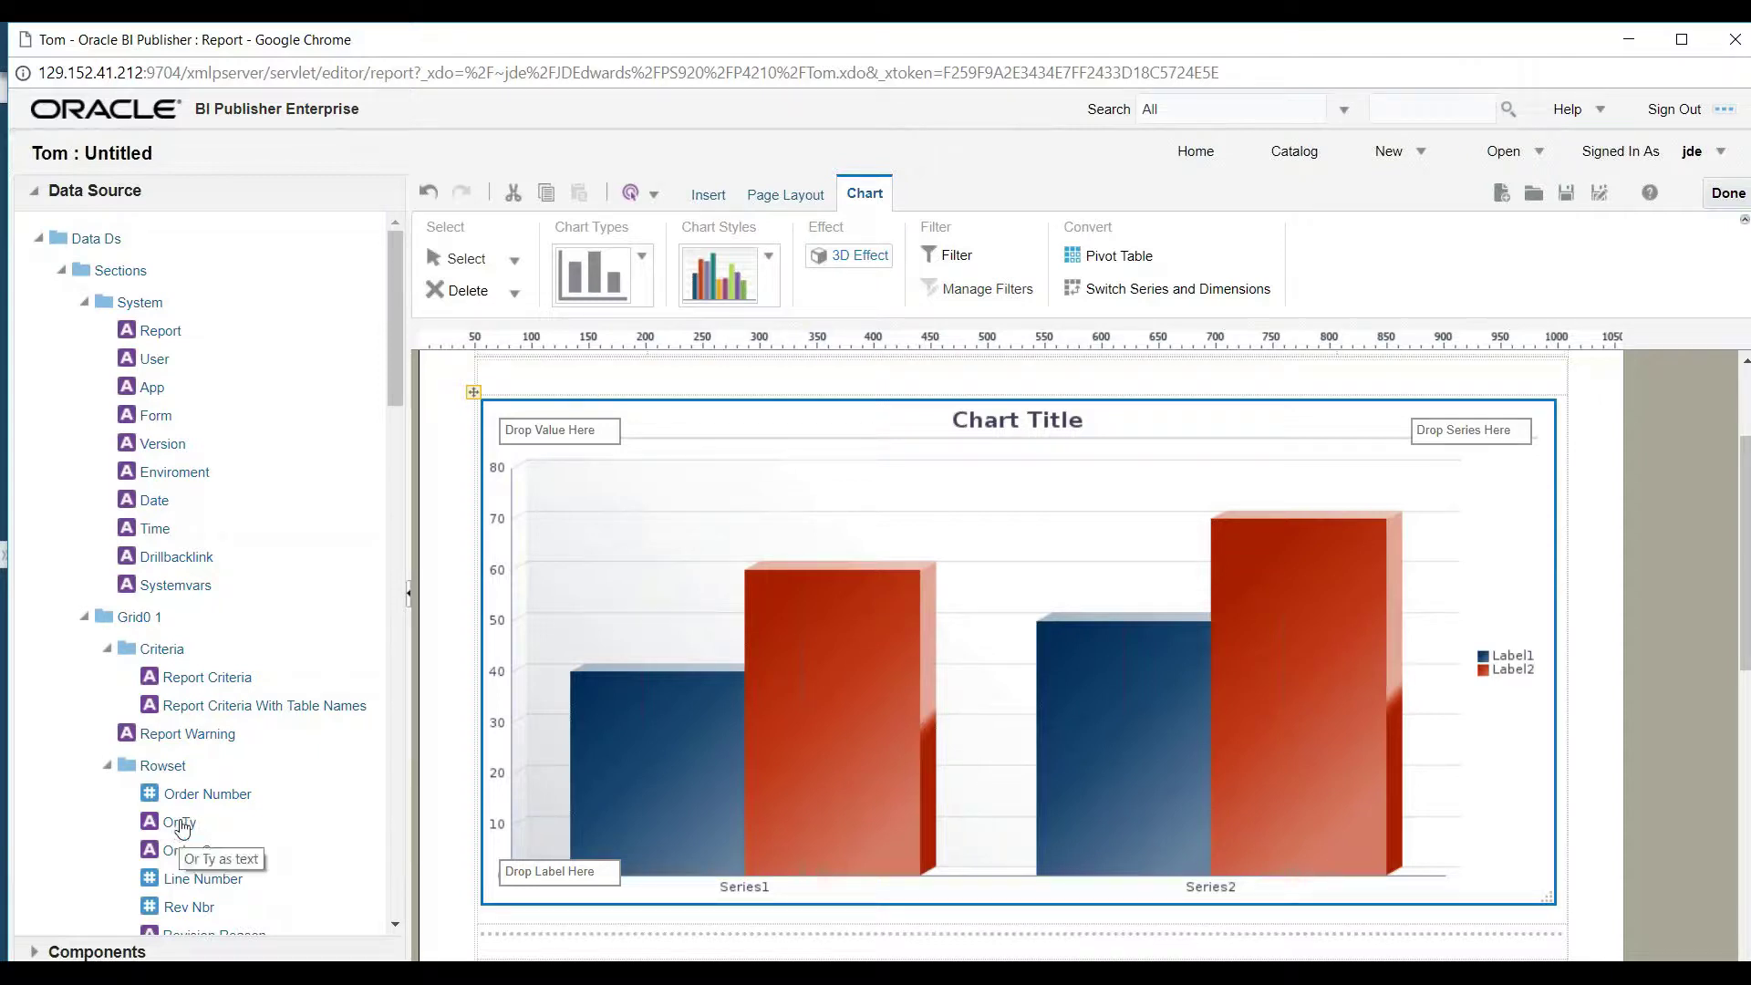
{"action": "left_click_drag", "start_coordinate": [182, 827], "coordinate": [1514, 540]}
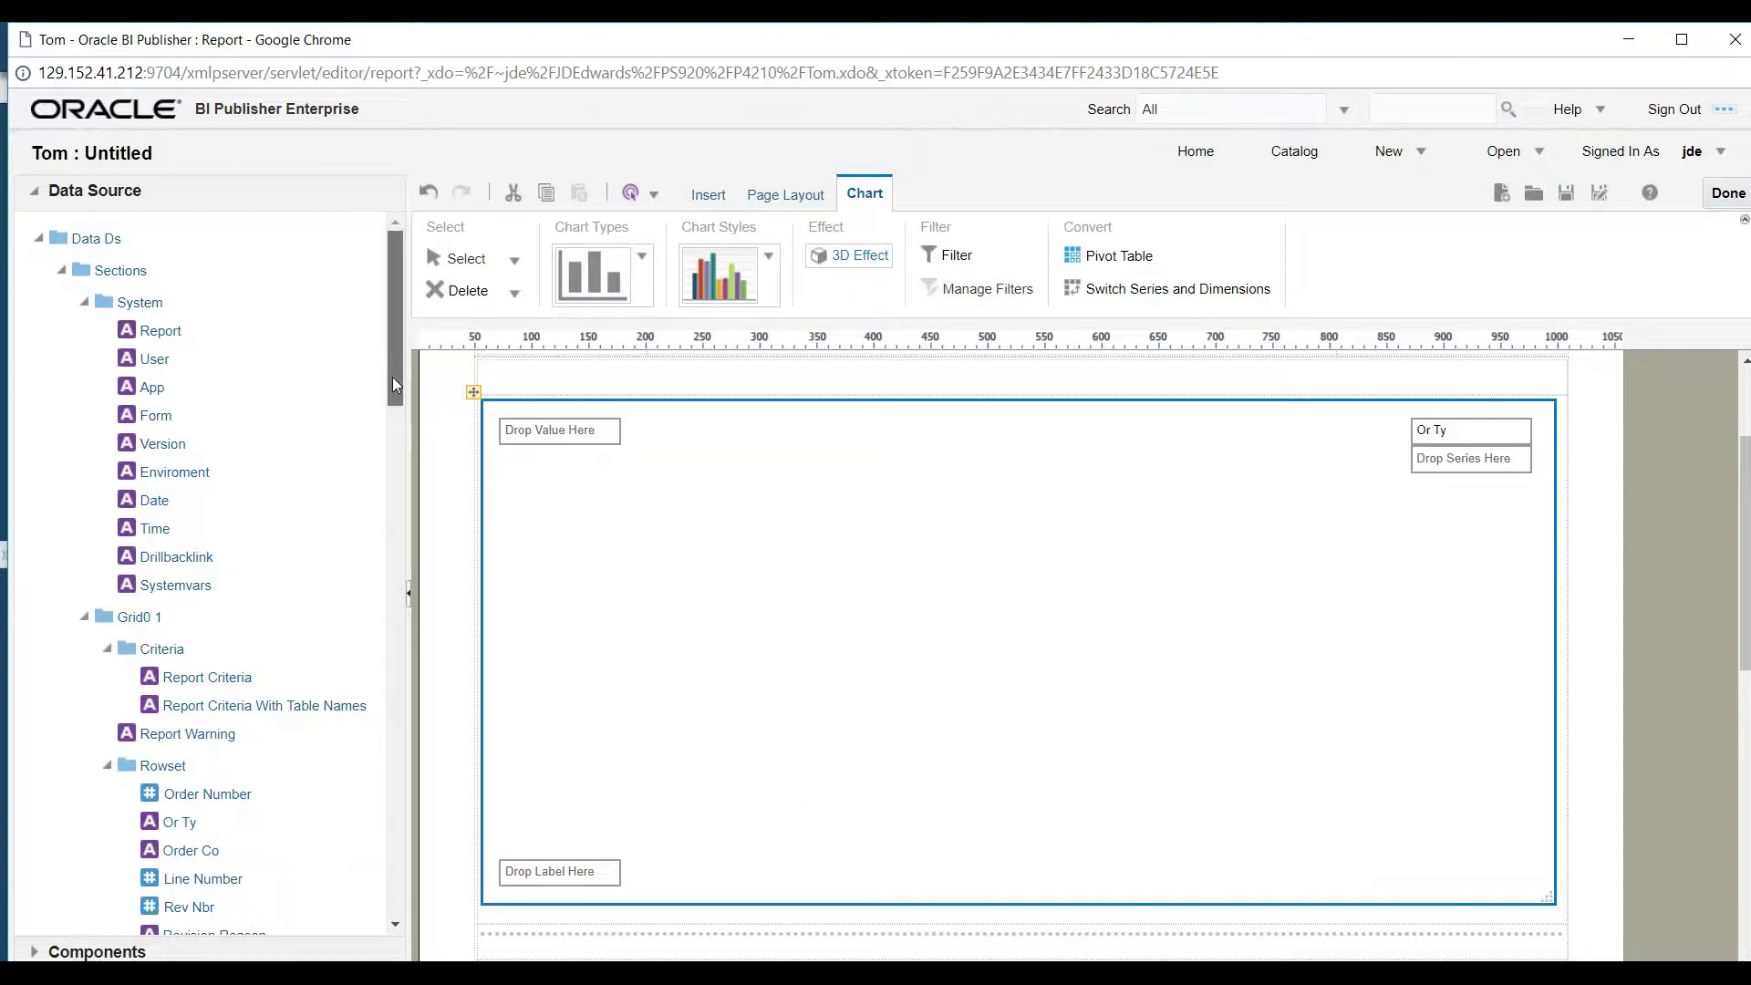
Assign Extended Amount as the value and Order Co as the label of the bar chart
{"action": "scroll", "coordinate": [392, 376], "scroll_direction": "down", "scroll_amount": 1}
{"action": "scroll", "coordinate": [405, 429], "scroll_direction": "down", "scroll_amount": 12}
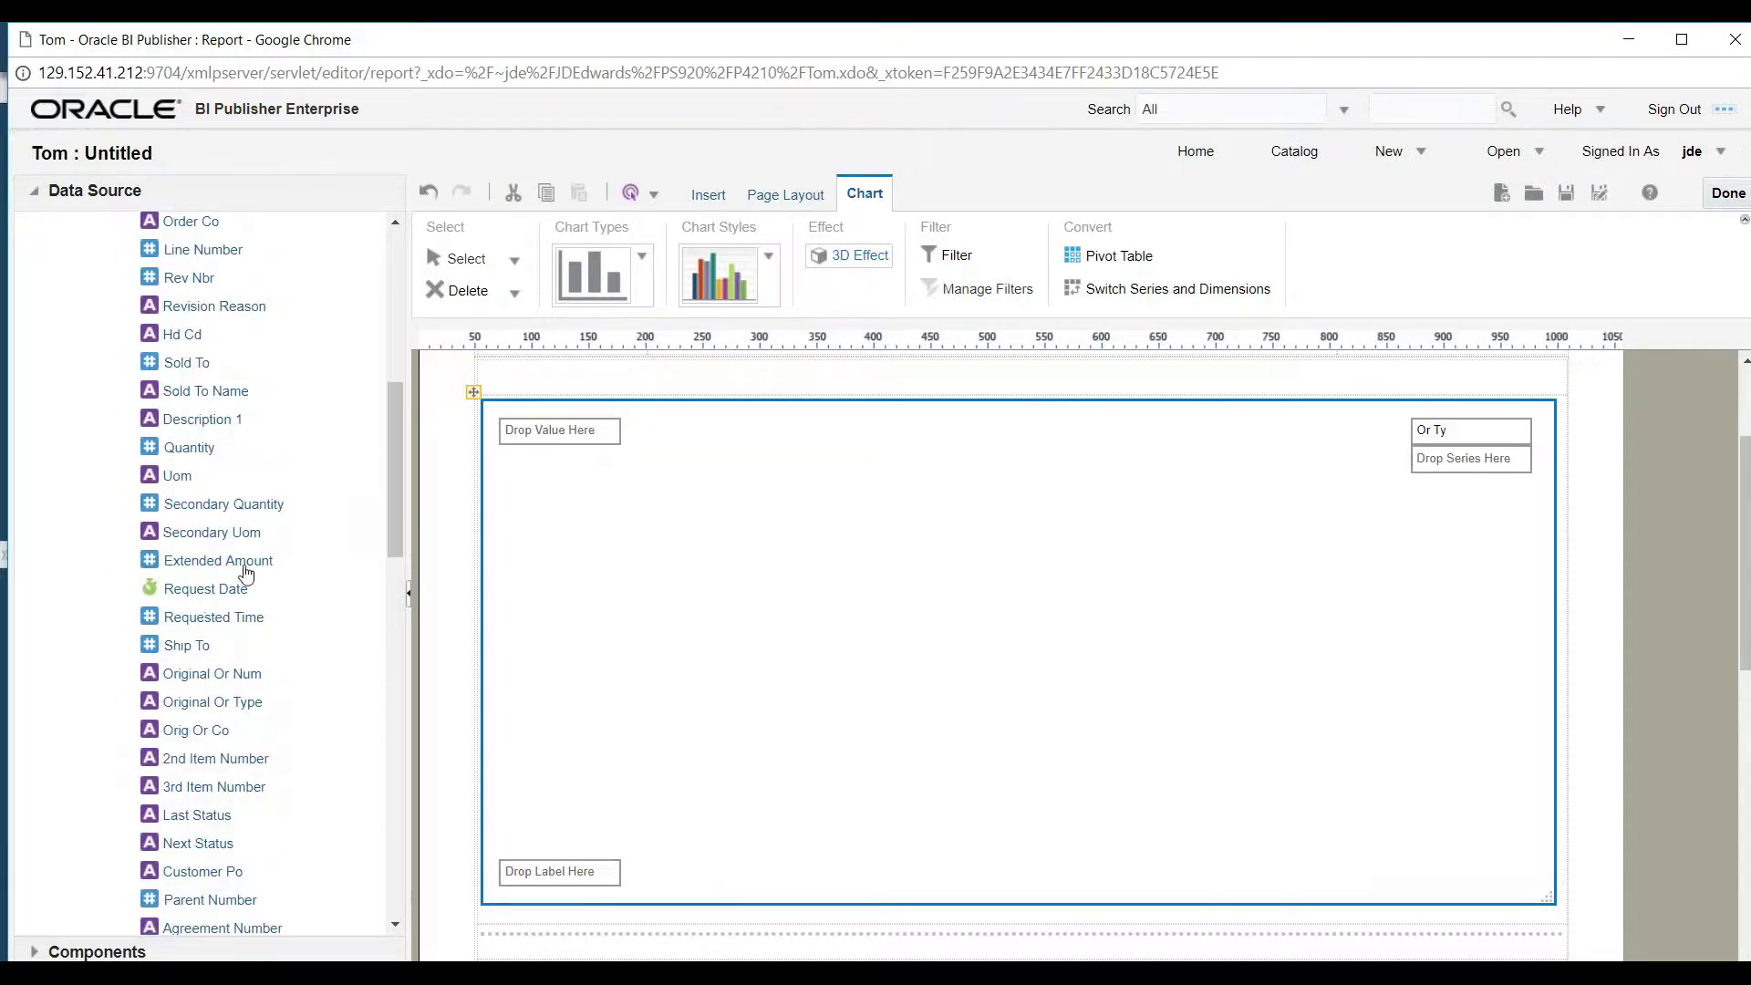
{"action": "left_click_drag", "start_coordinate": [316, 561], "coordinate": [577, 436]}
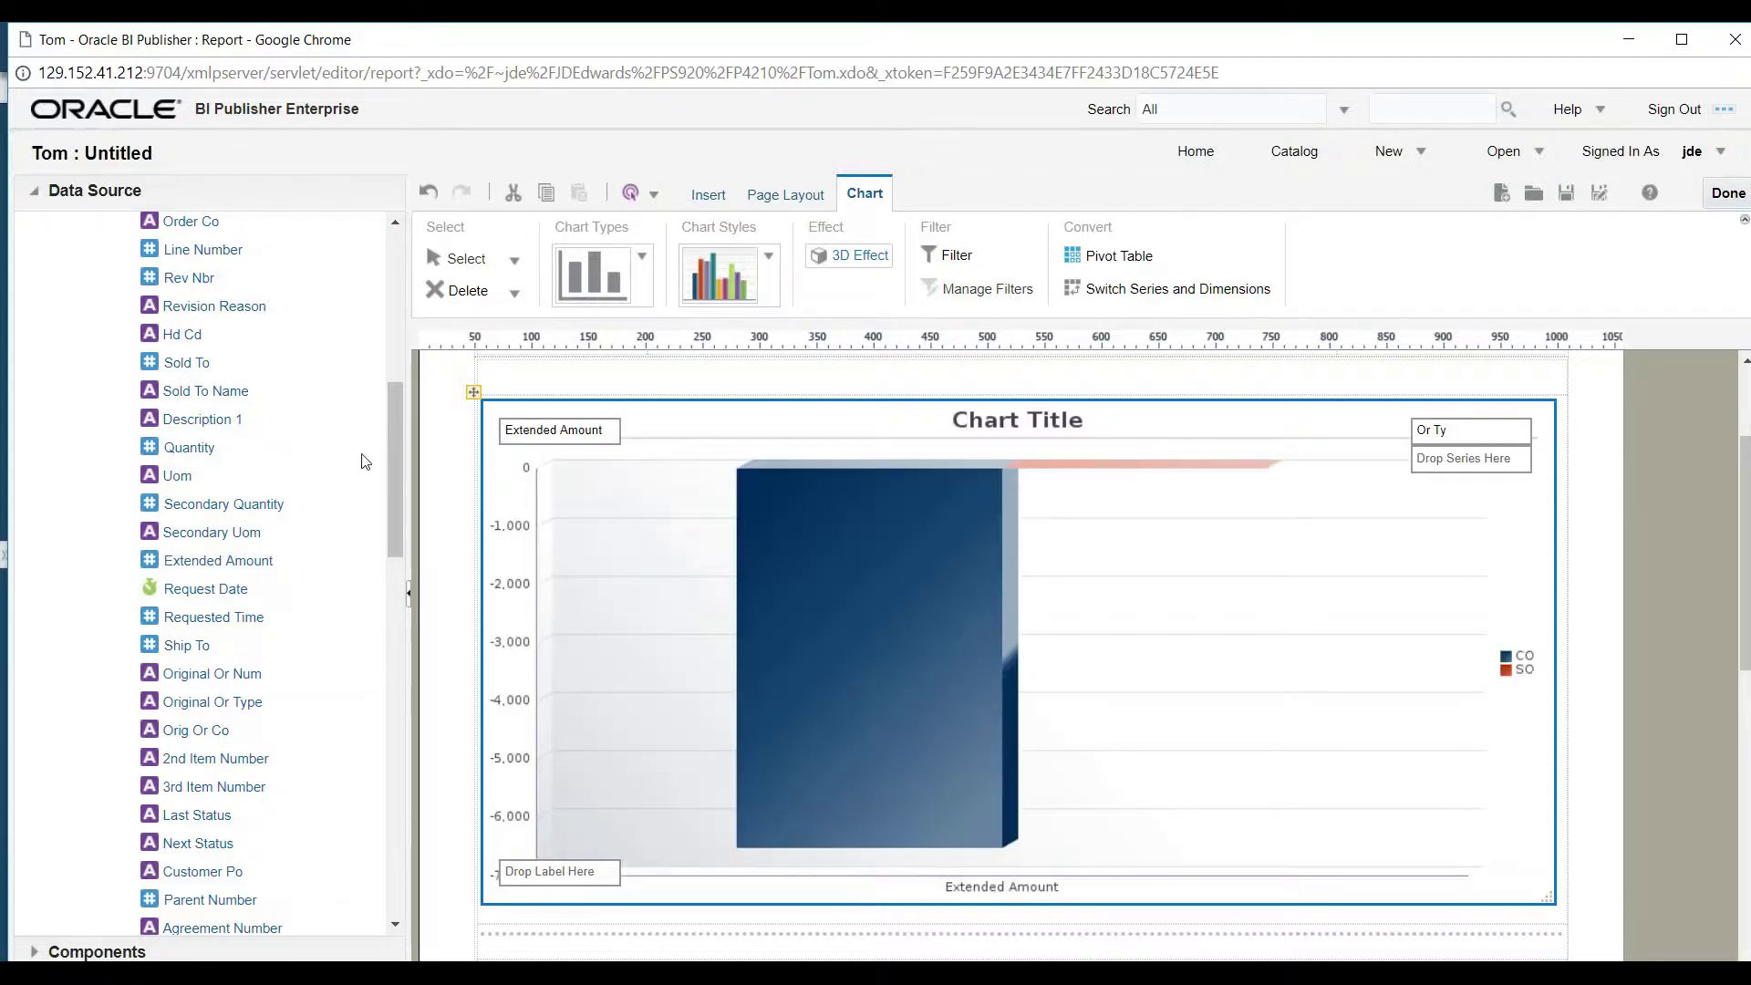
{"action": "left_click_drag", "start_coordinate": [396, 529], "coordinate": [396, 462]}
{"action": "left_click_drag", "start_coordinate": [183, 503], "coordinate": [574, 878]}
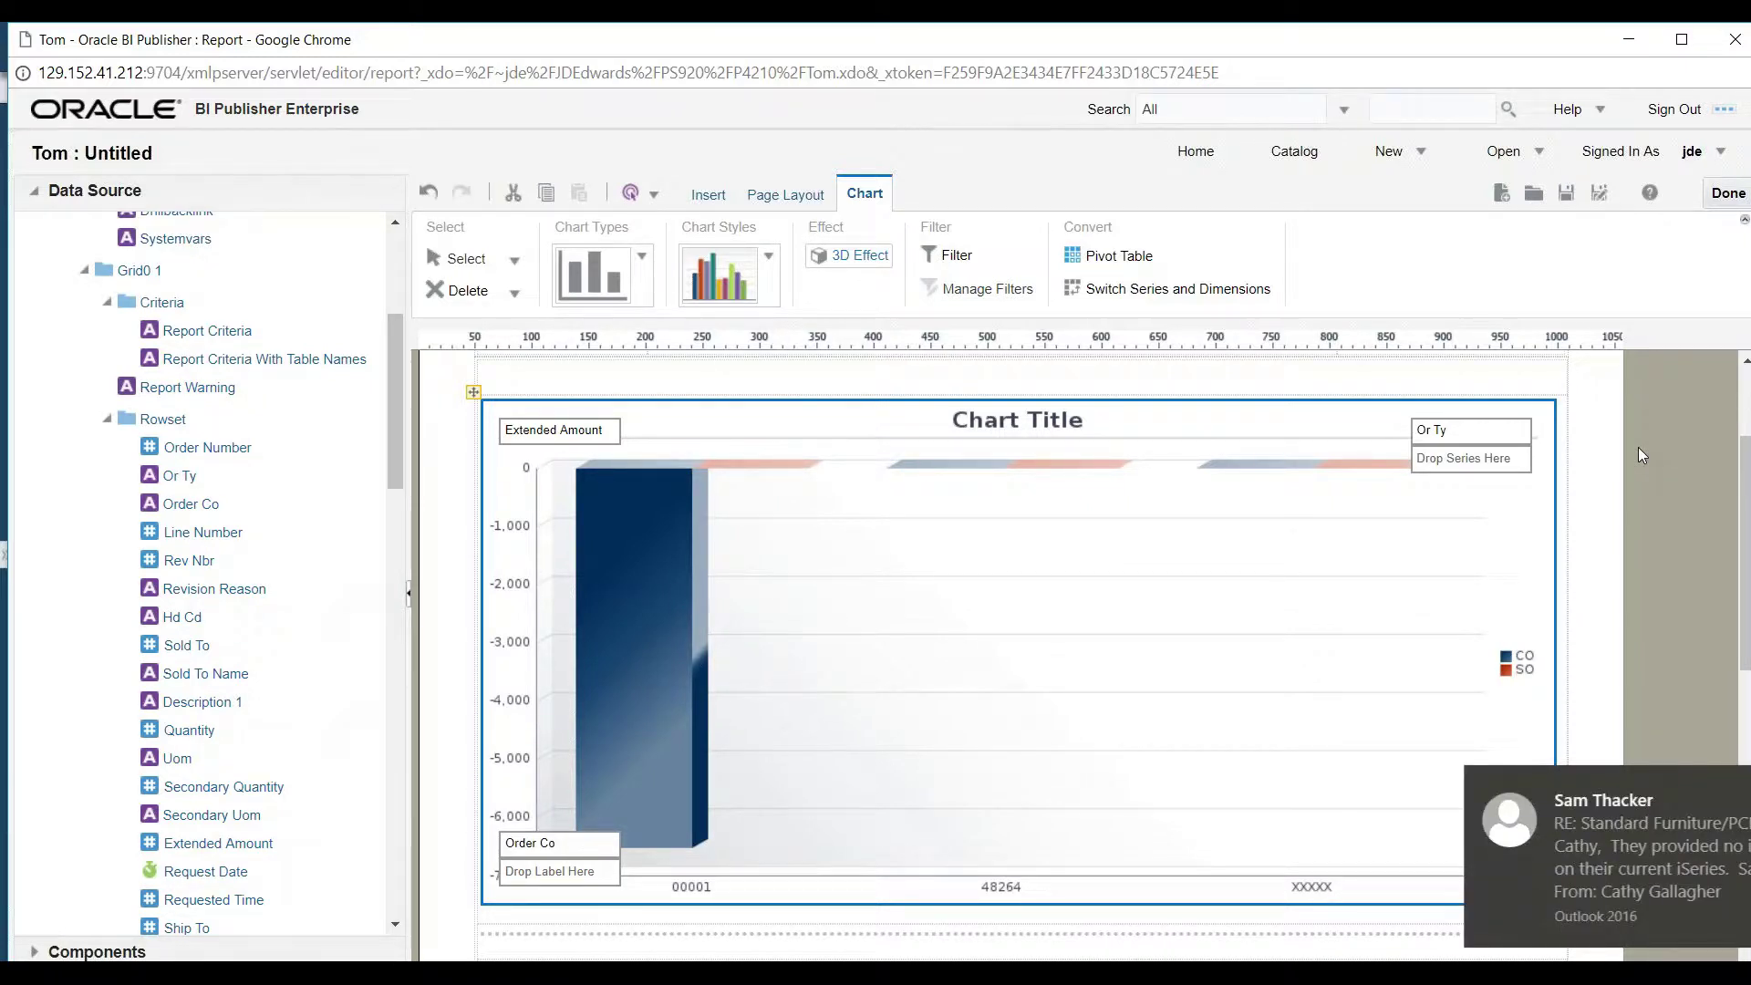
Assign Extended Amount as the value and Sold To as the series of the pie chart
{"action": "scroll", "coordinate": [1638, 447], "scroll_direction": "down", "scroll_amount": 7}
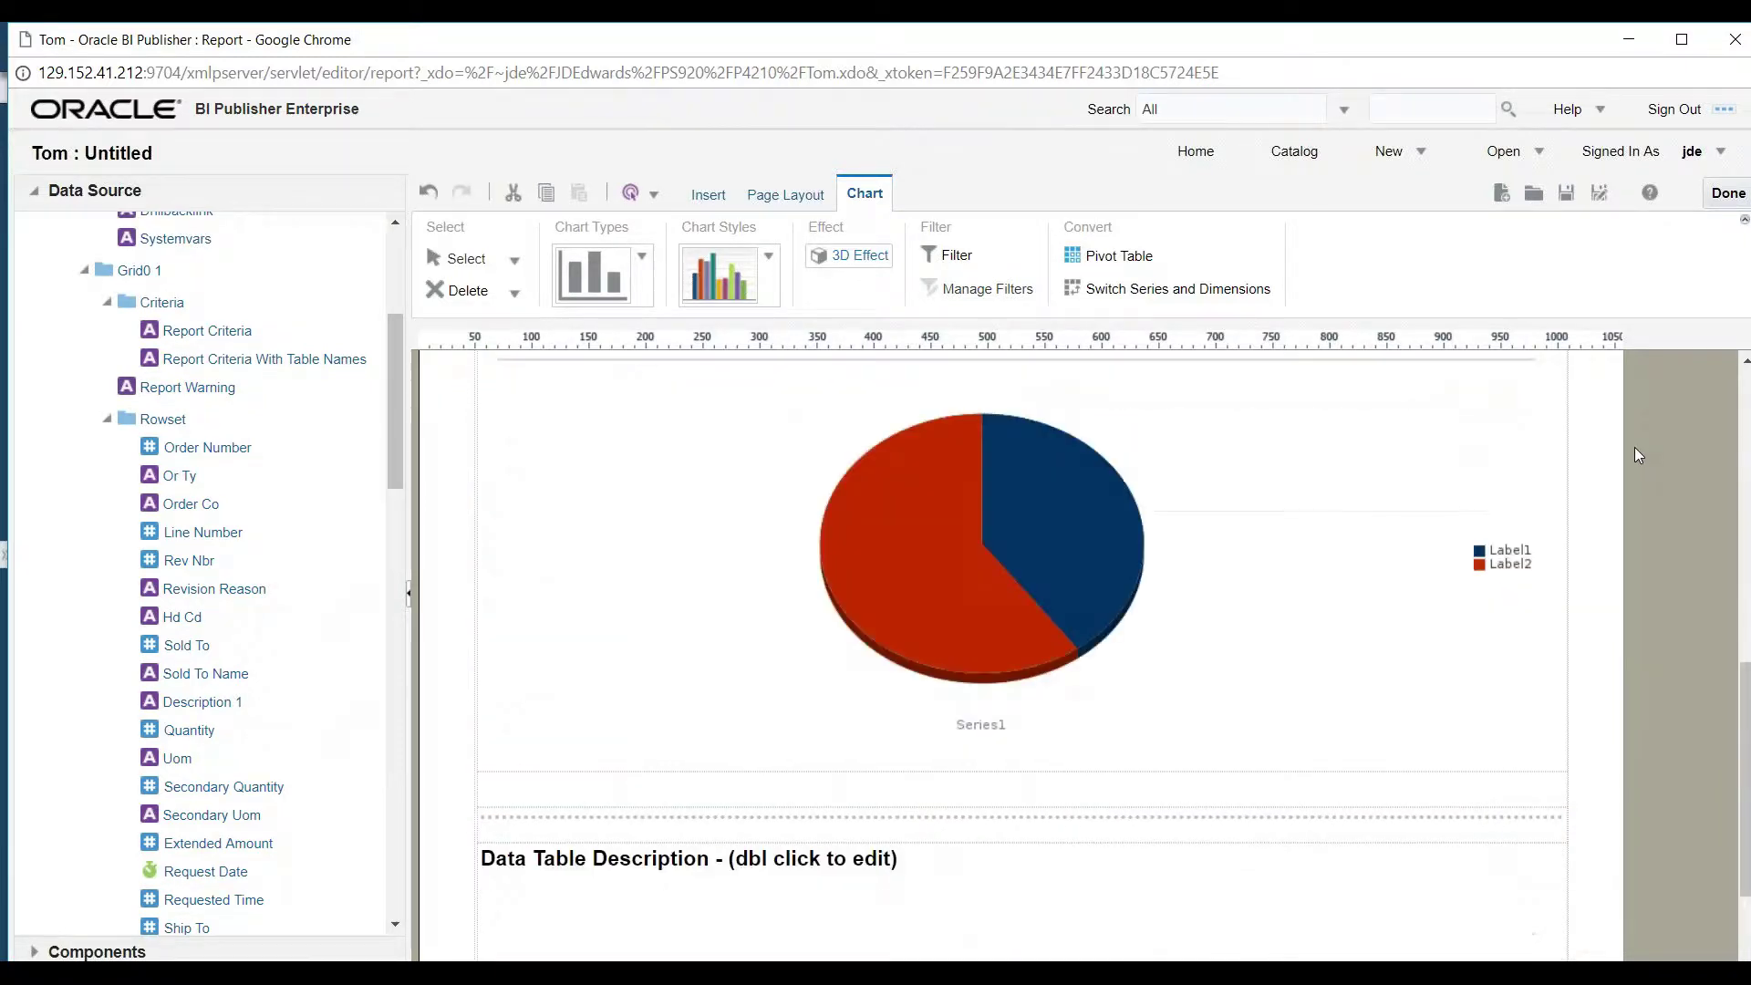
{"action": "left_click", "coordinate": [960, 555]}
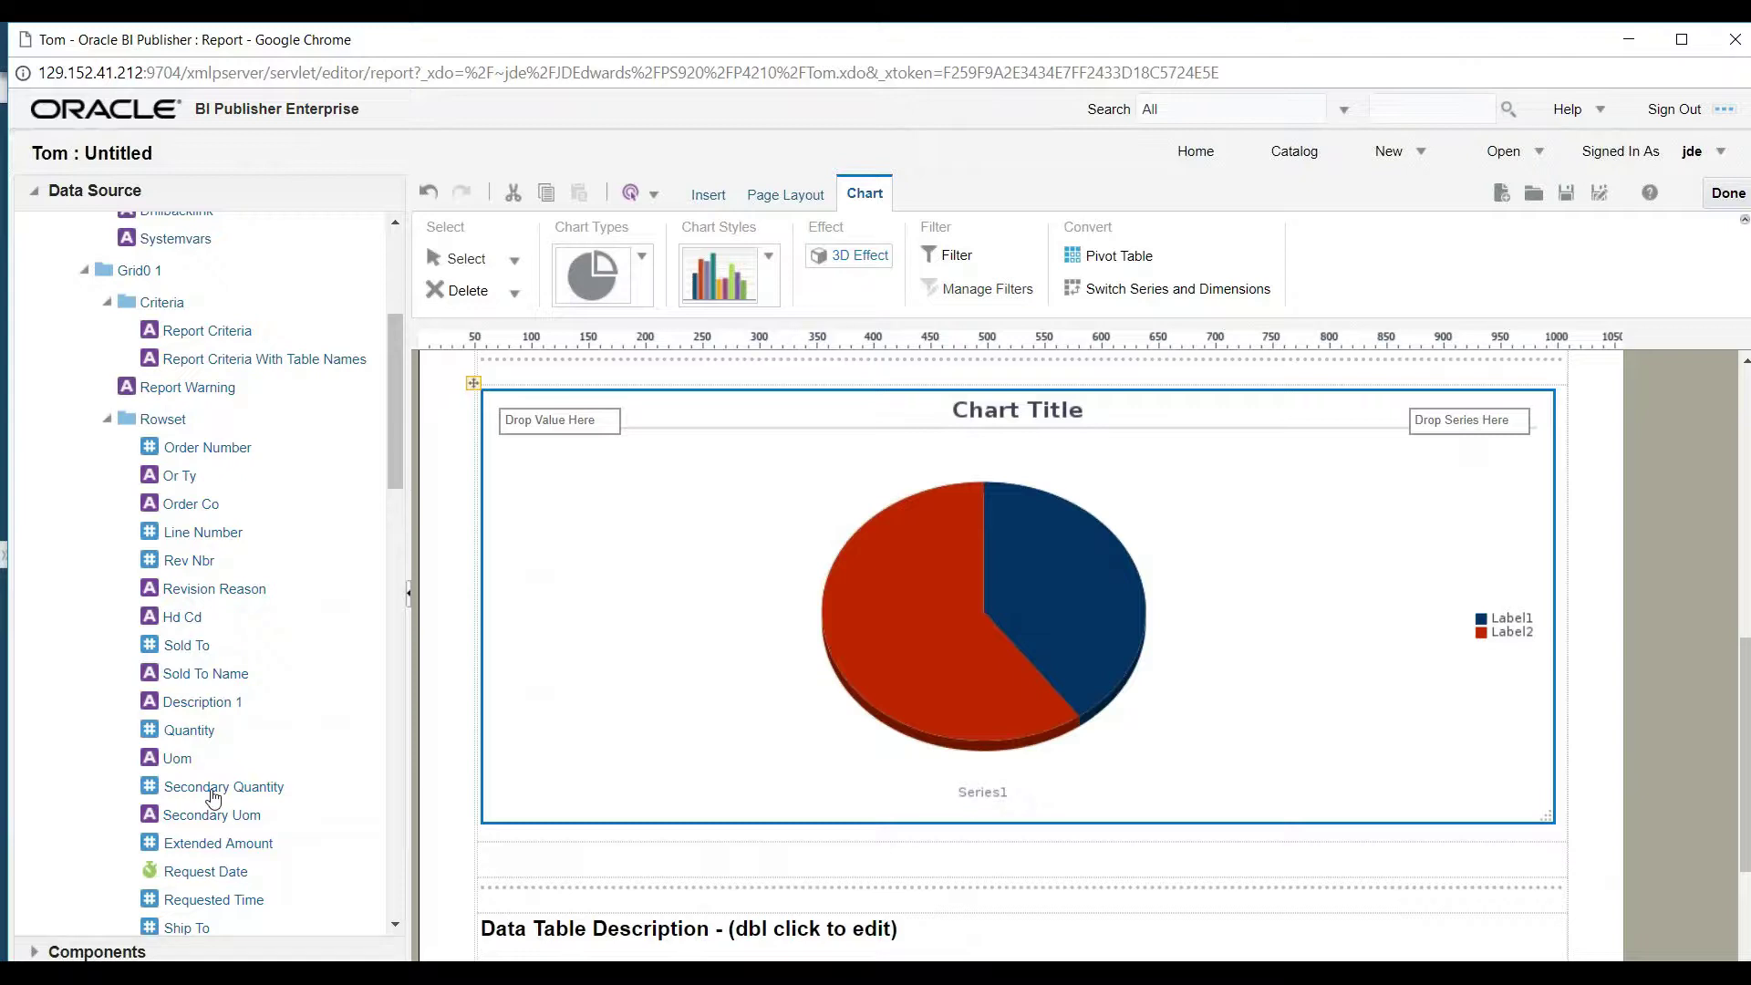
{"action": "left_click_drag", "start_coordinate": [212, 848], "coordinate": [566, 429]}
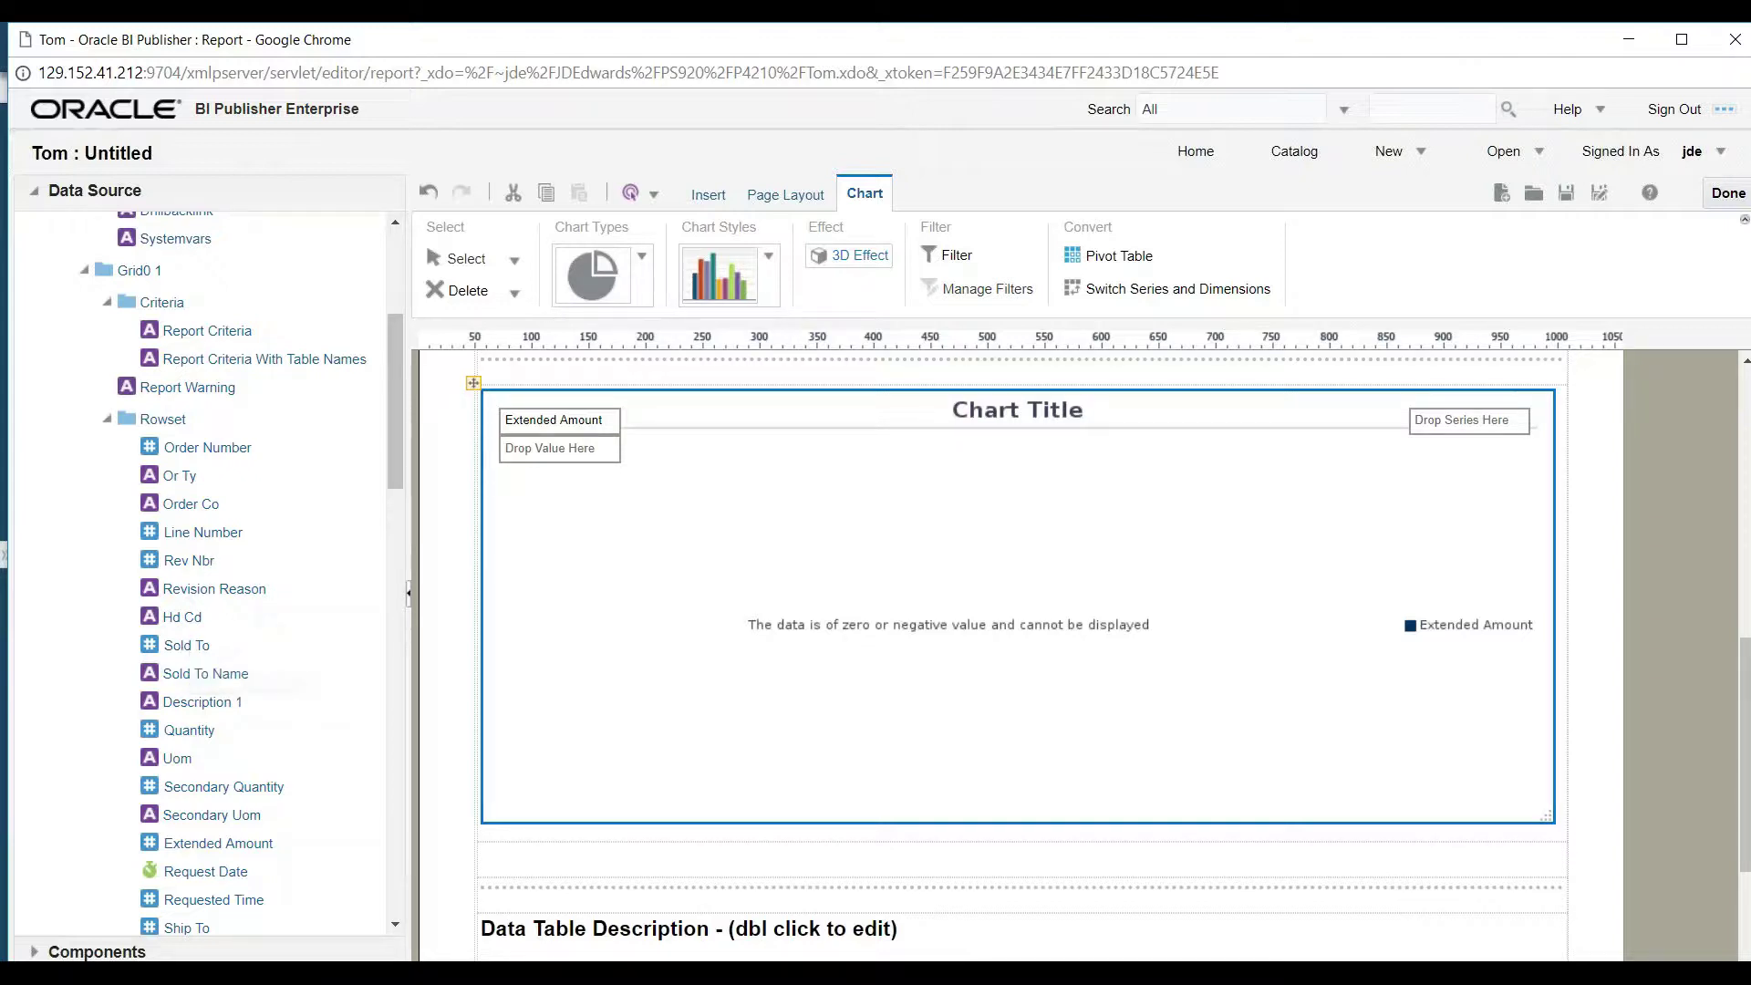
{"action": "left_click_drag", "start_coordinate": [186, 645], "coordinate": [1459, 419]}
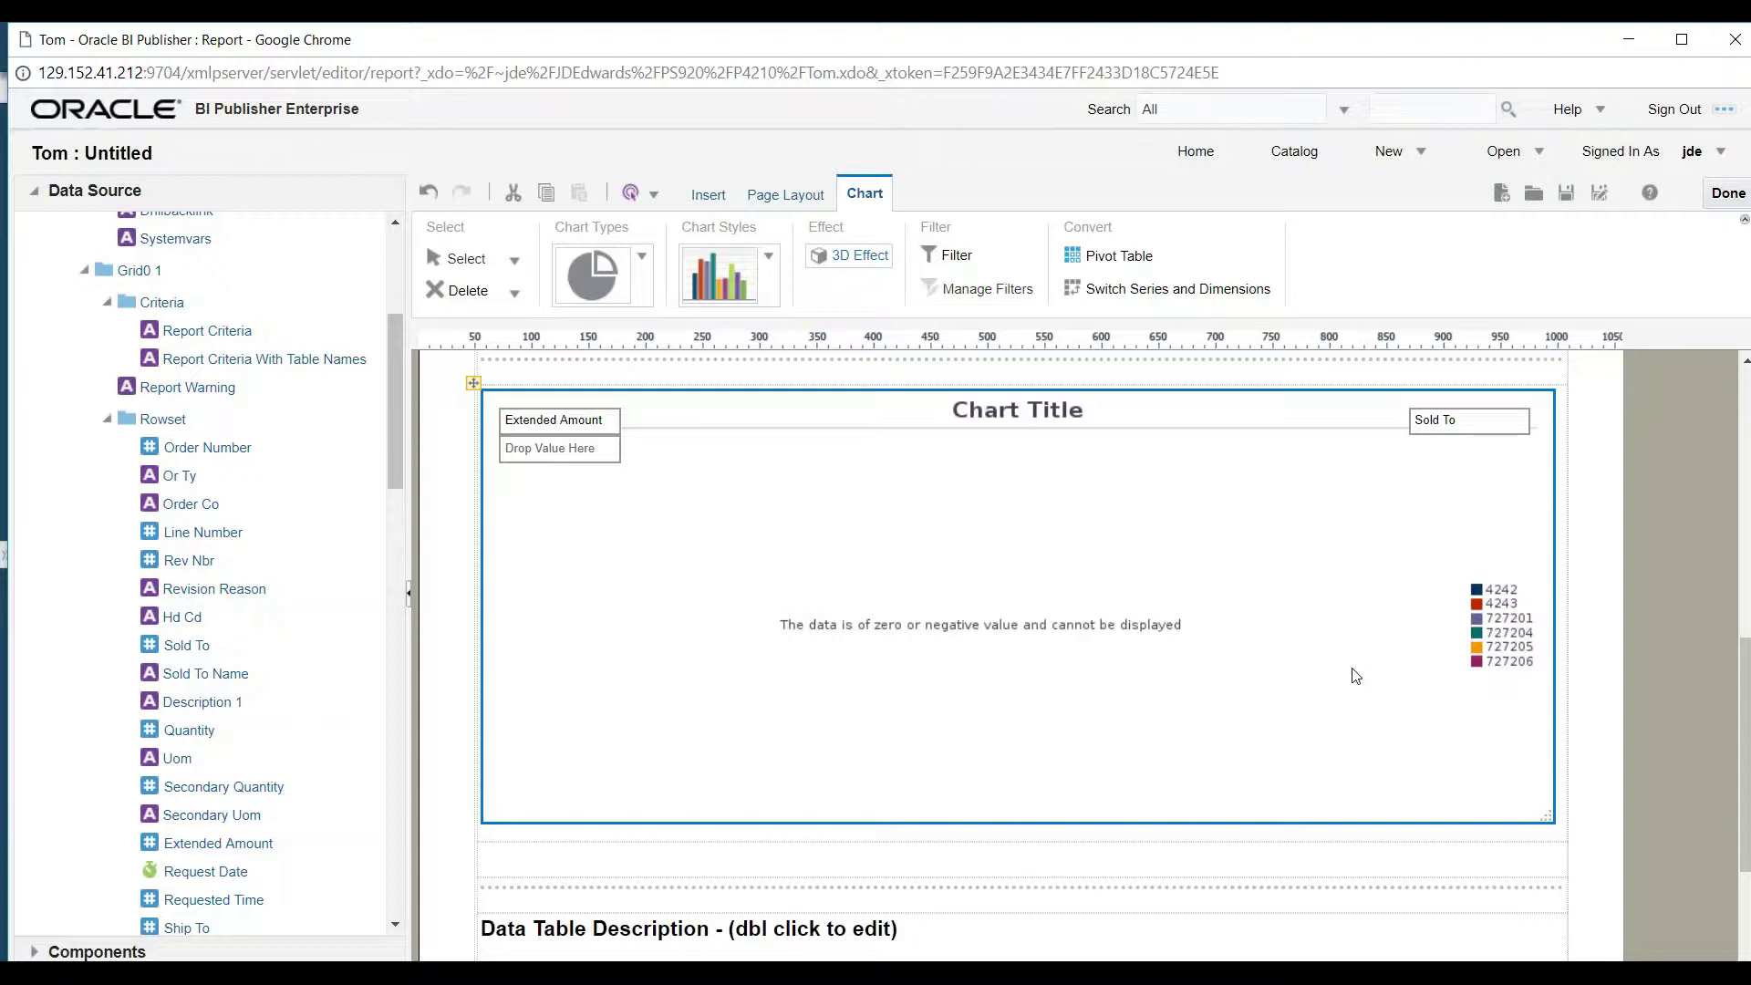
Fill the empty data table with the Rowset fields Sold To, Order Number, Or Ty and Line Number, in that order
{"action": "scroll", "coordinate": [1651, 526], "scroll_direction": "down", "scroll_amount": 4}
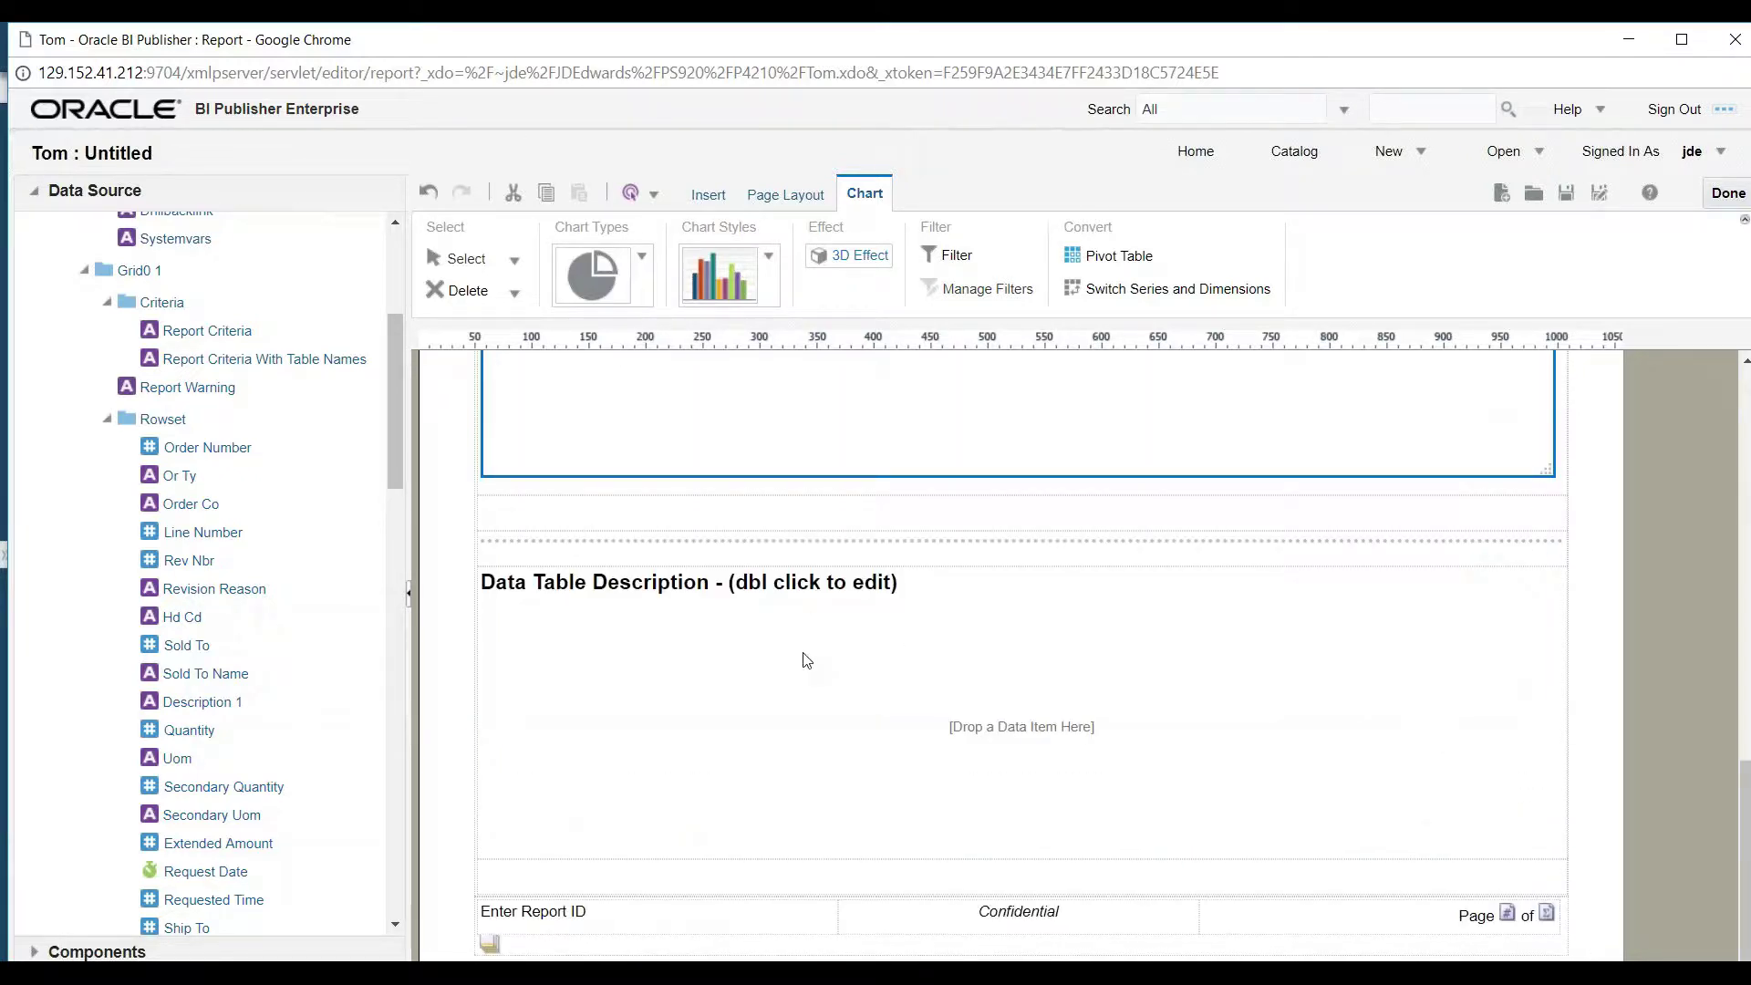
{"action": "left_click", "coordinate": [808, 659]}
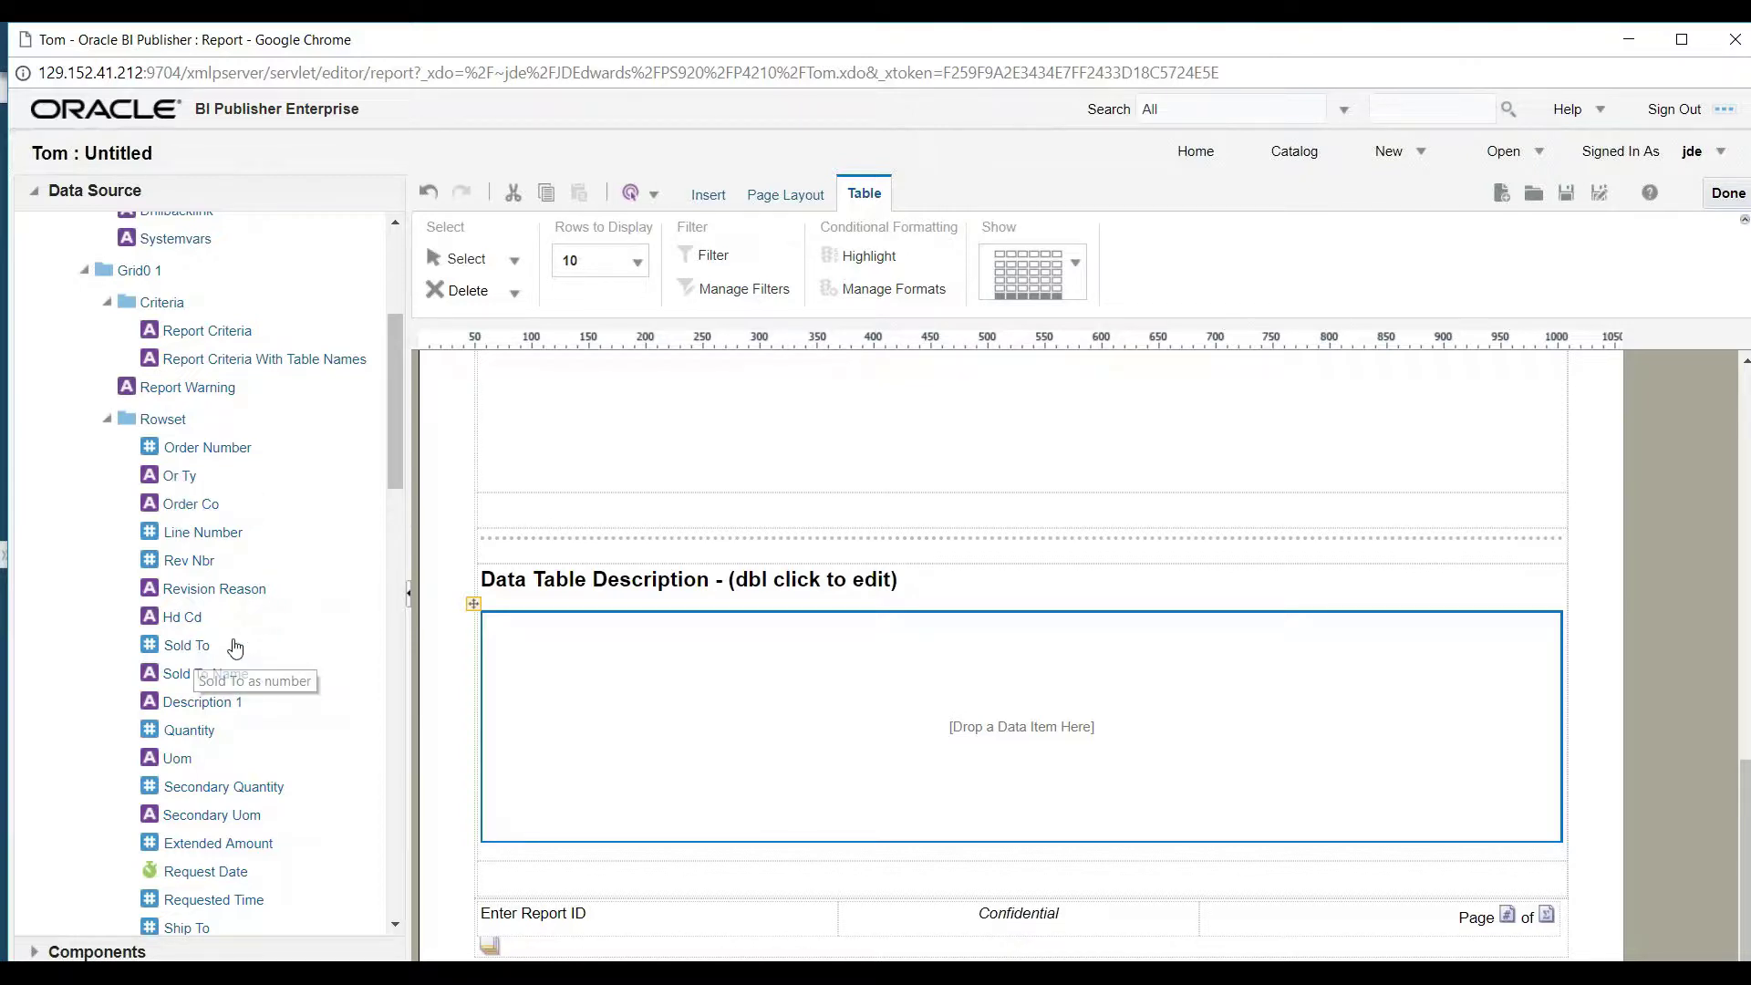
{"action": "left_click_drag", "start_coordinate": [235, 646], "coordinate": [502, 662]}
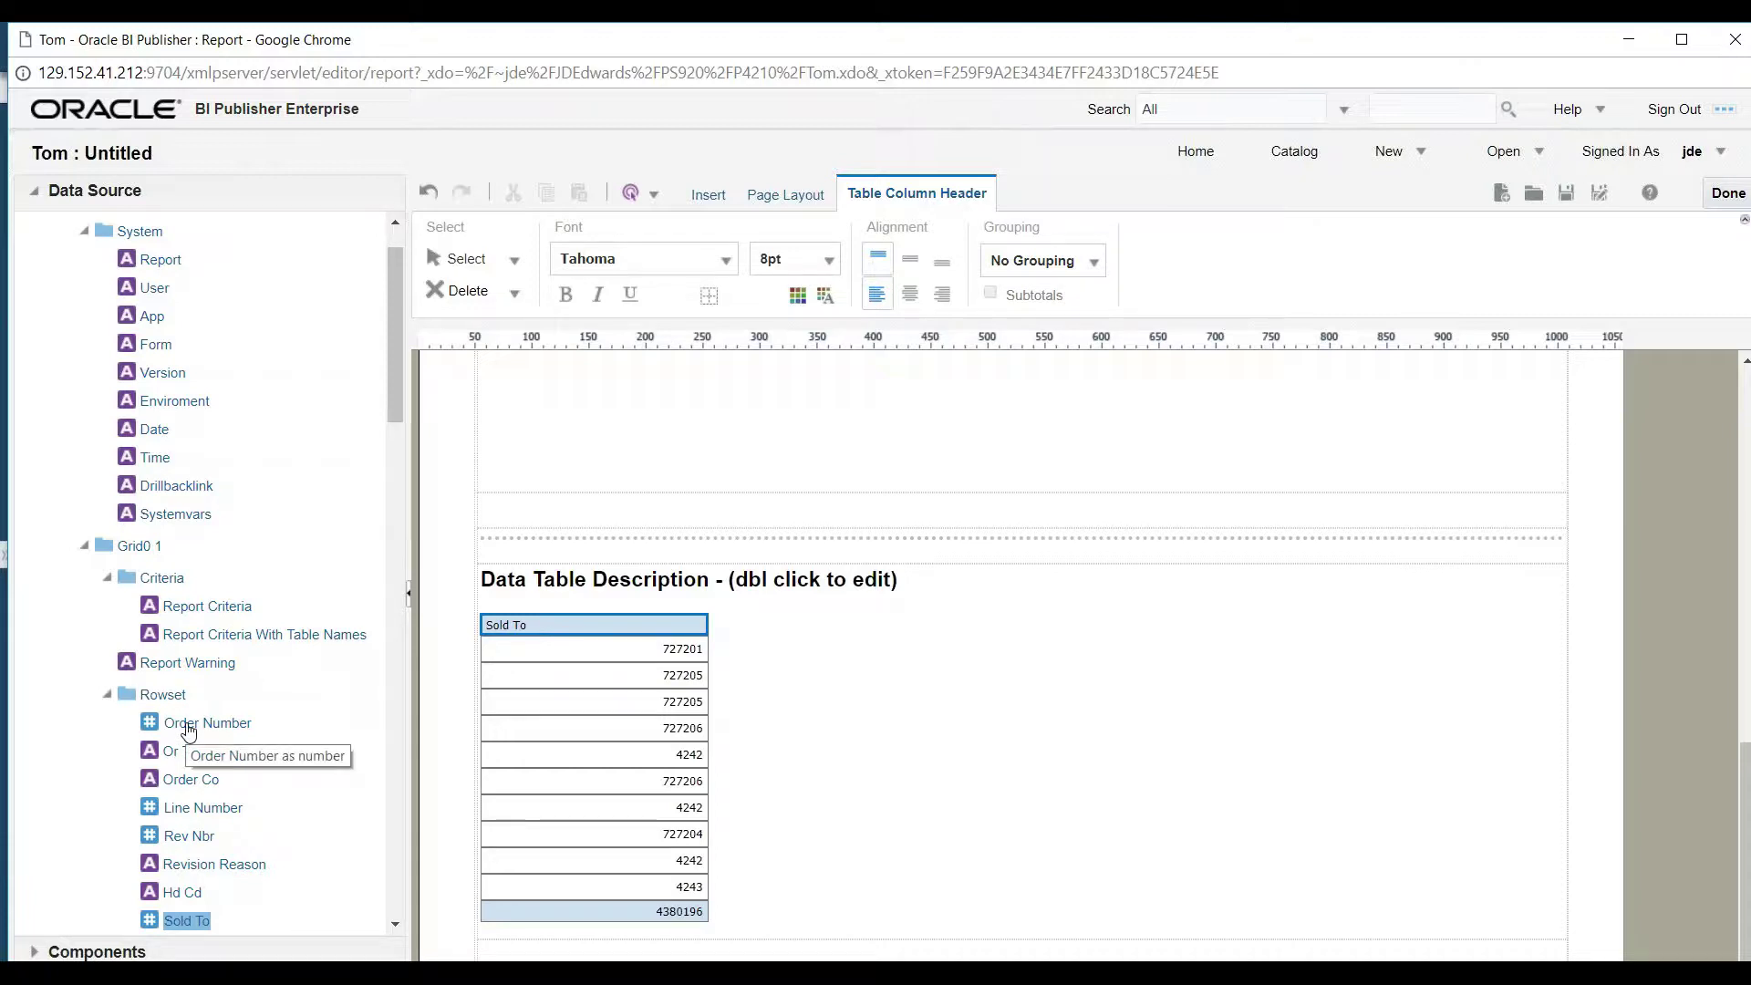
{"action": "left_click_drag", "start_coordinate": [187, 752], "coordinate": [751, 643]}
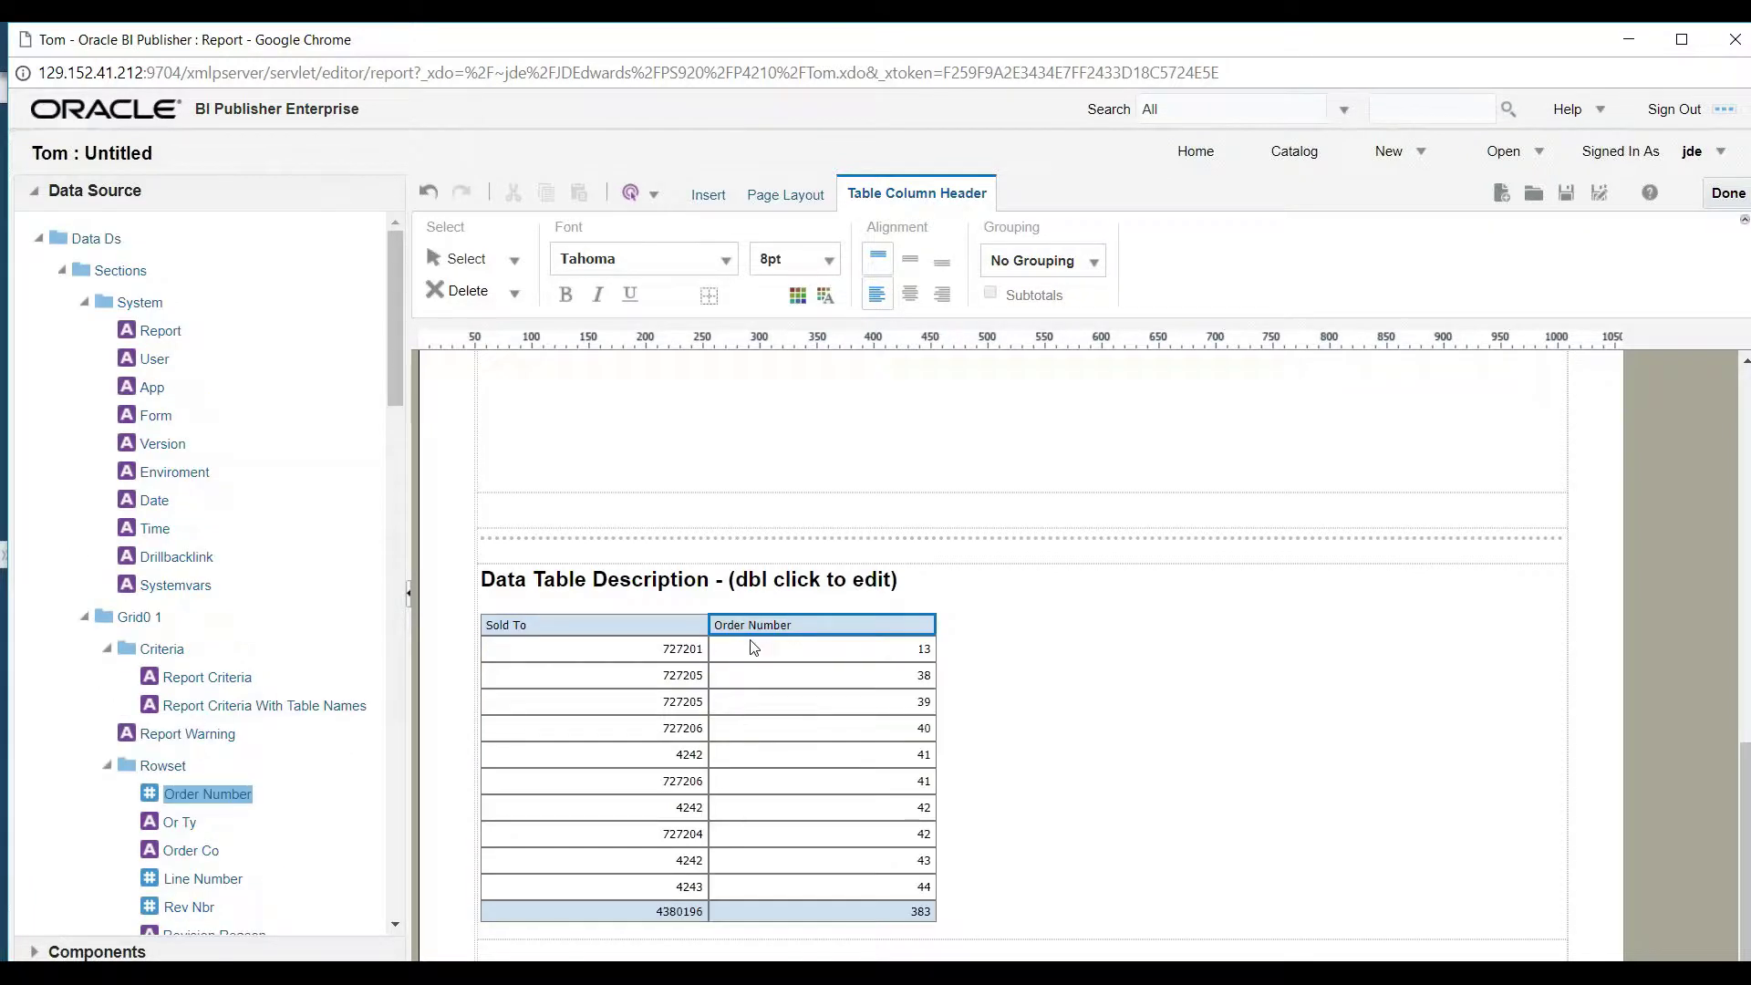
{"action": "left_click_drag", "start_coordinate": [221, 834], "coordinate": [755, 833]}
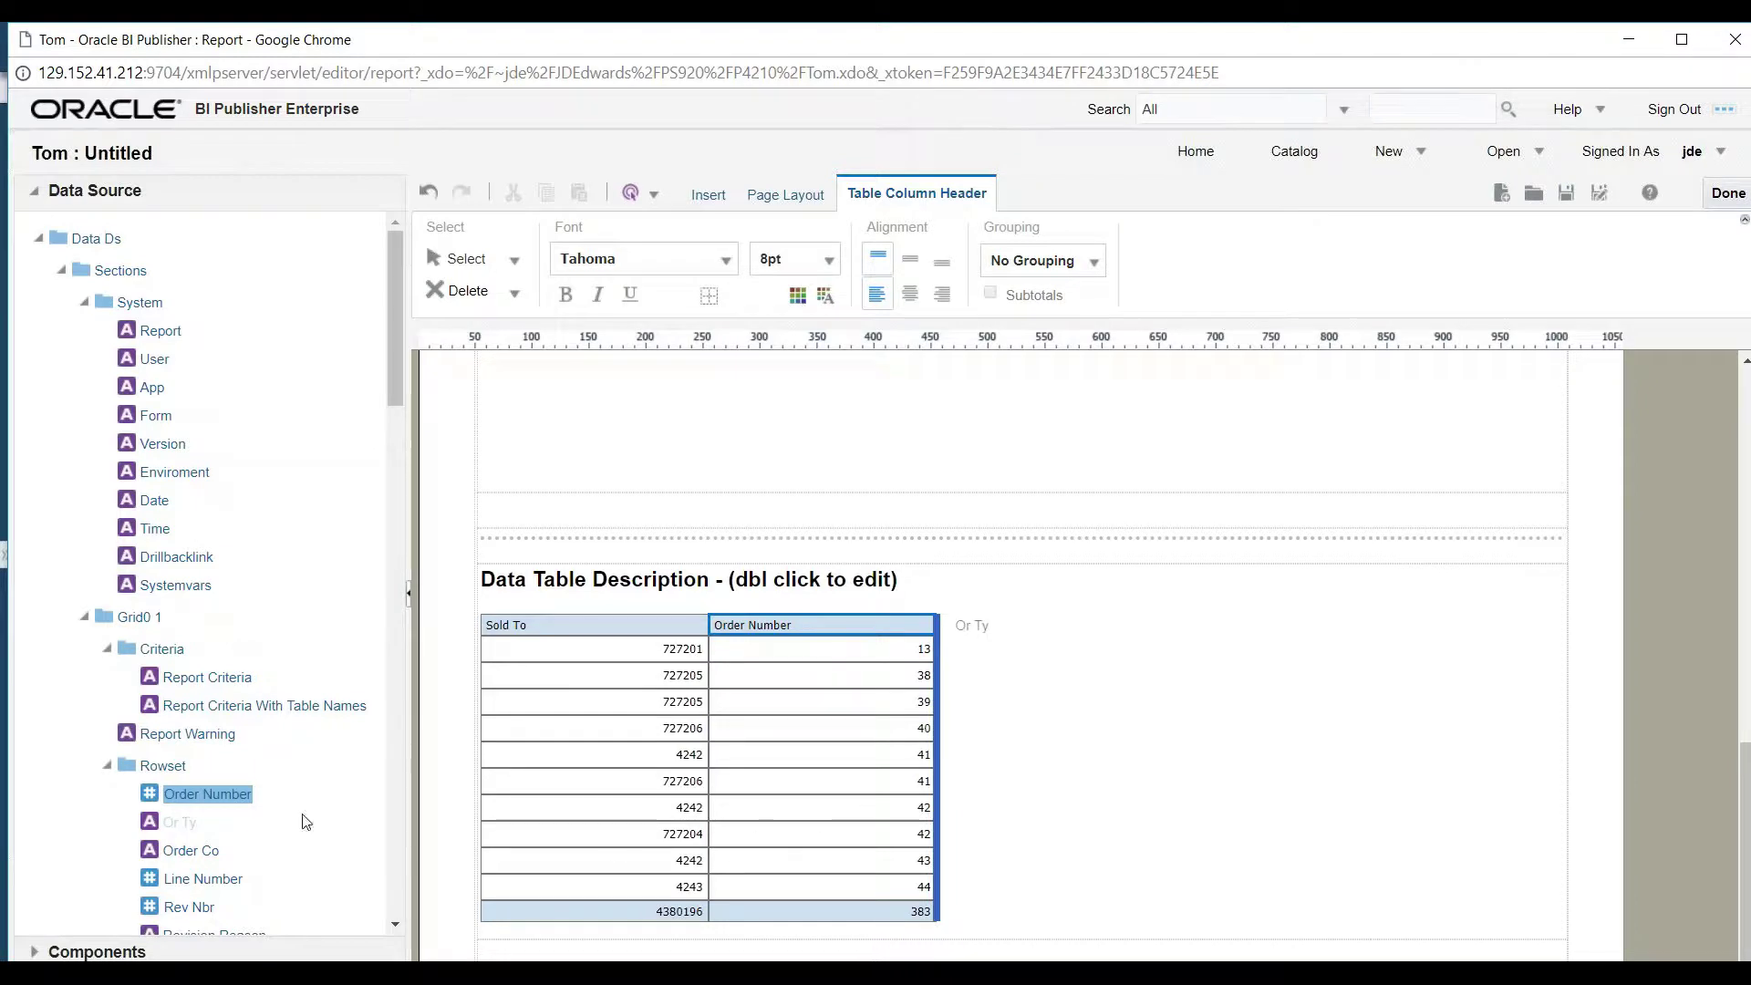
{"action": "left_click_drag", "start_coordinate": [397, 365], "coordinate": [431, 532]}
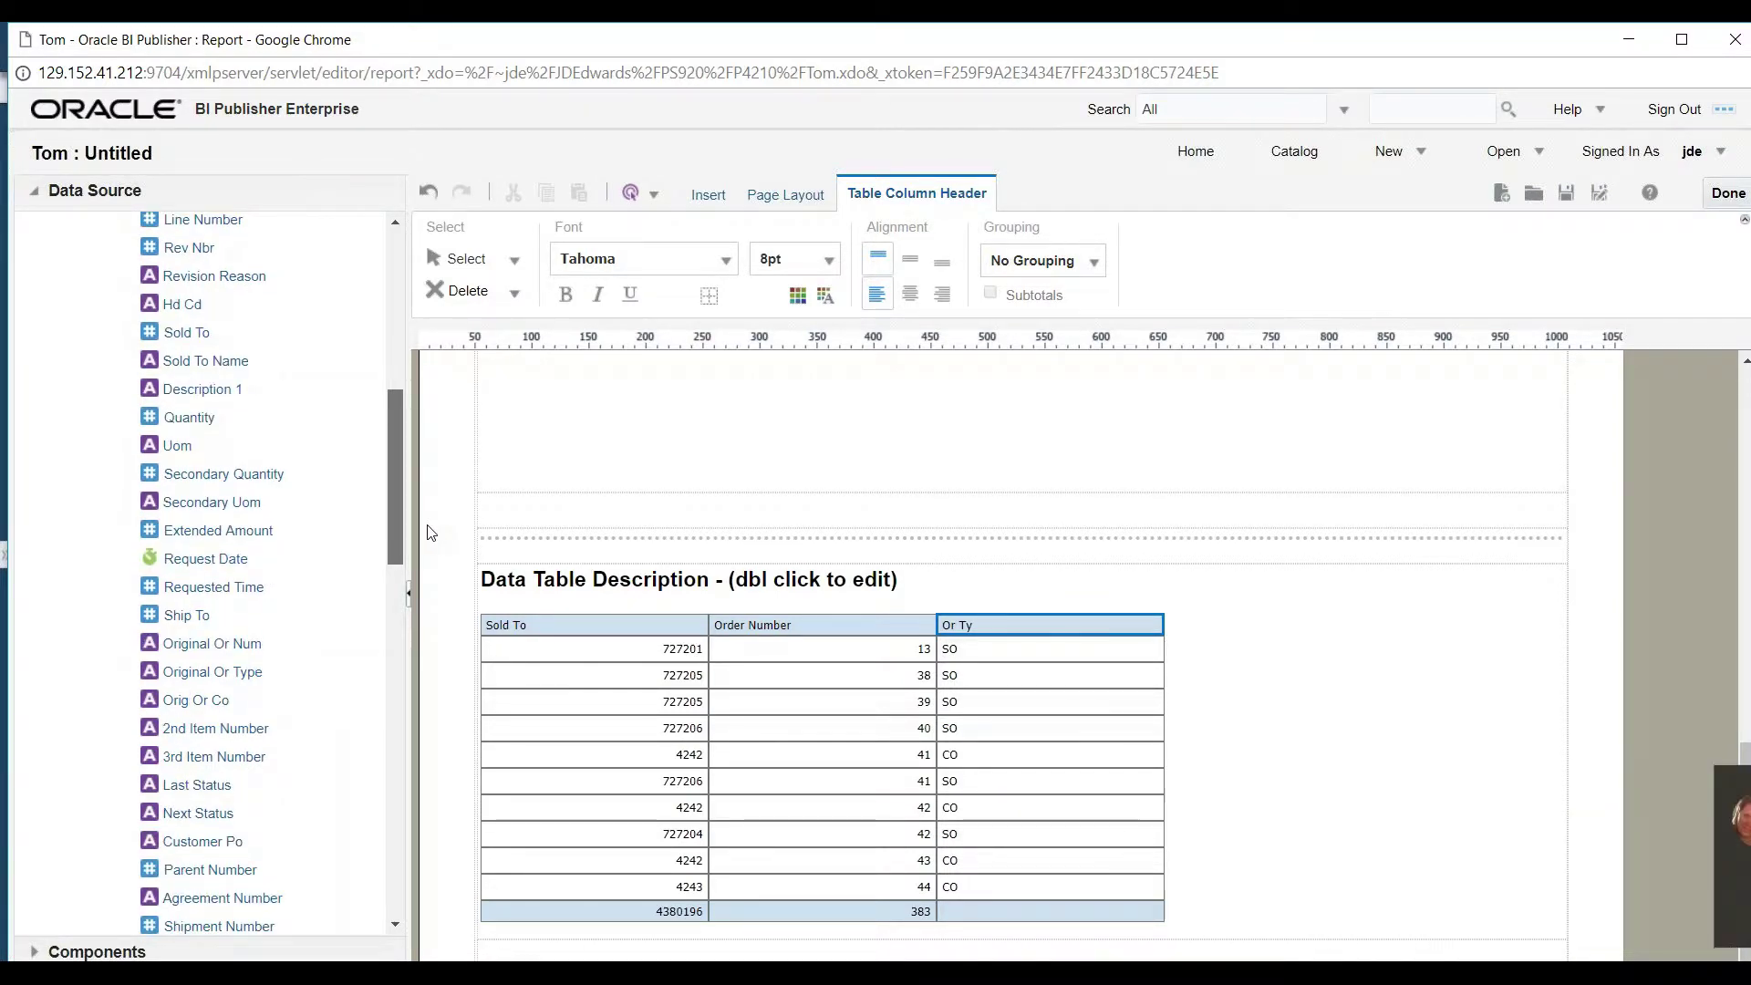
{"action": "left_click_drag", "start_coordinate": [430, 532], "coordinate": [420, 497]}
{"action": "left_click_drag", "start_coordinate": [216, 370], "coordinate": [1277, 639]}
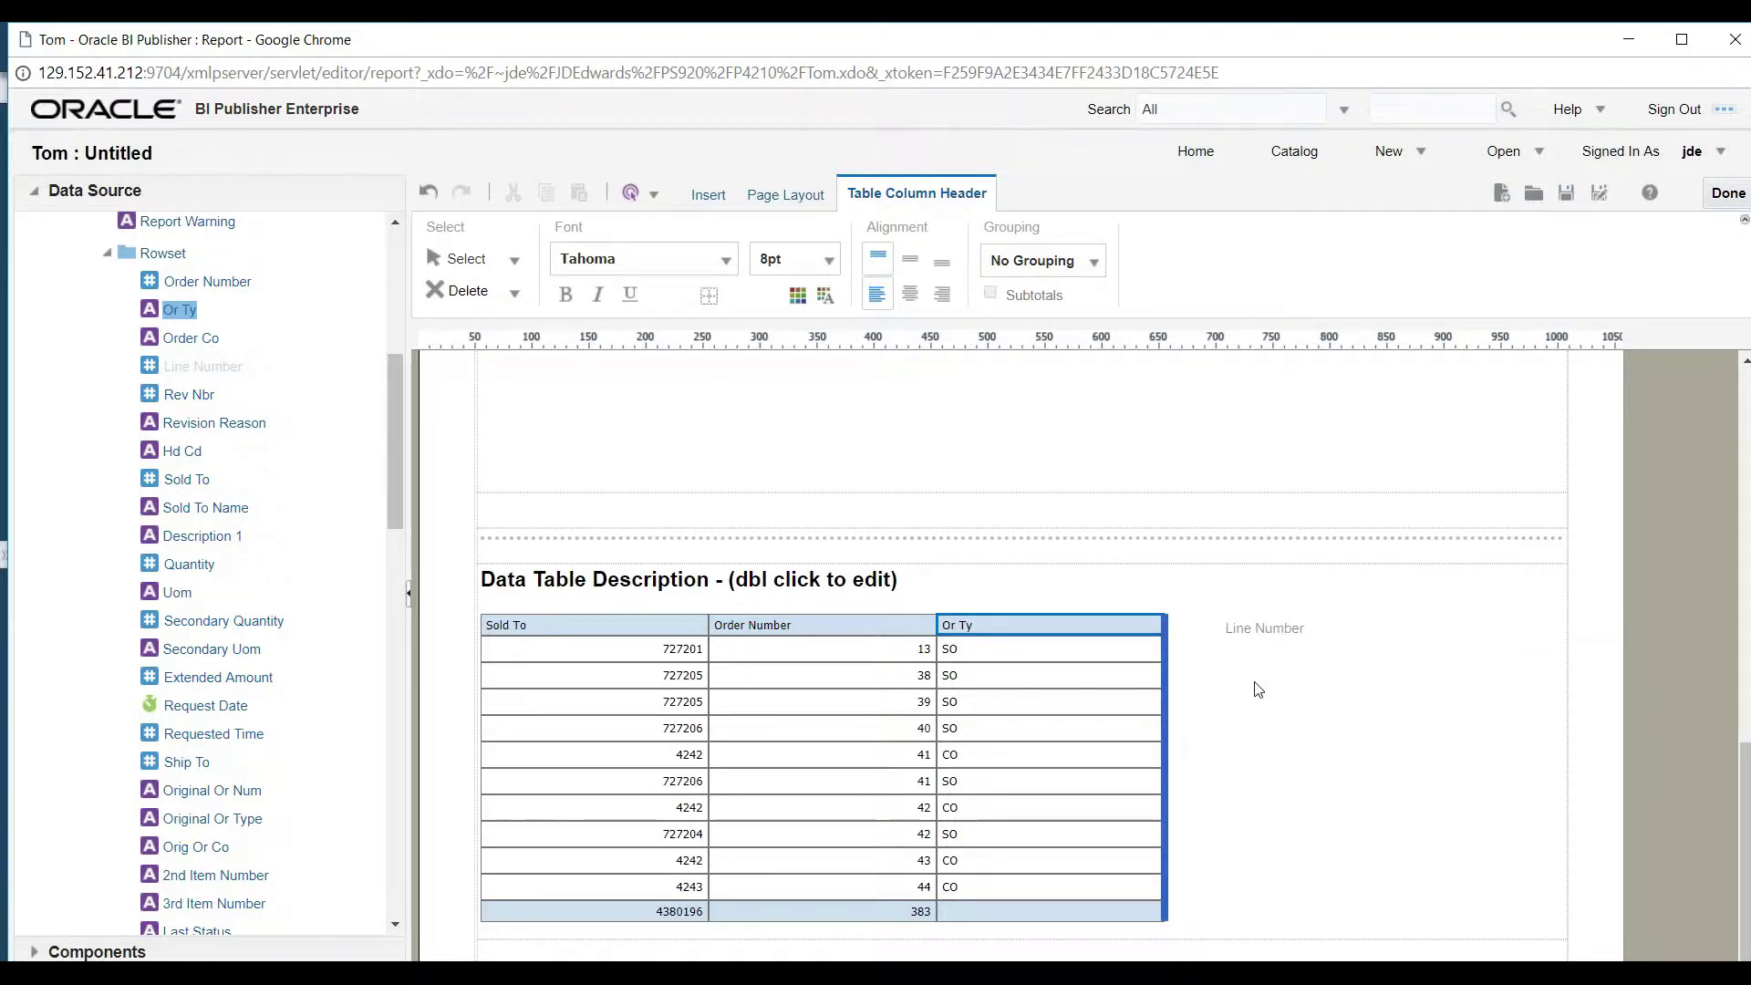
Narrow the Sold To column to about 64 px and shrink Order Number, Or Ty and Line Number to fit their headings
{"action": "left_click_drag", "start_coordinate": [710, 686], "coordinate": [554, 716]}
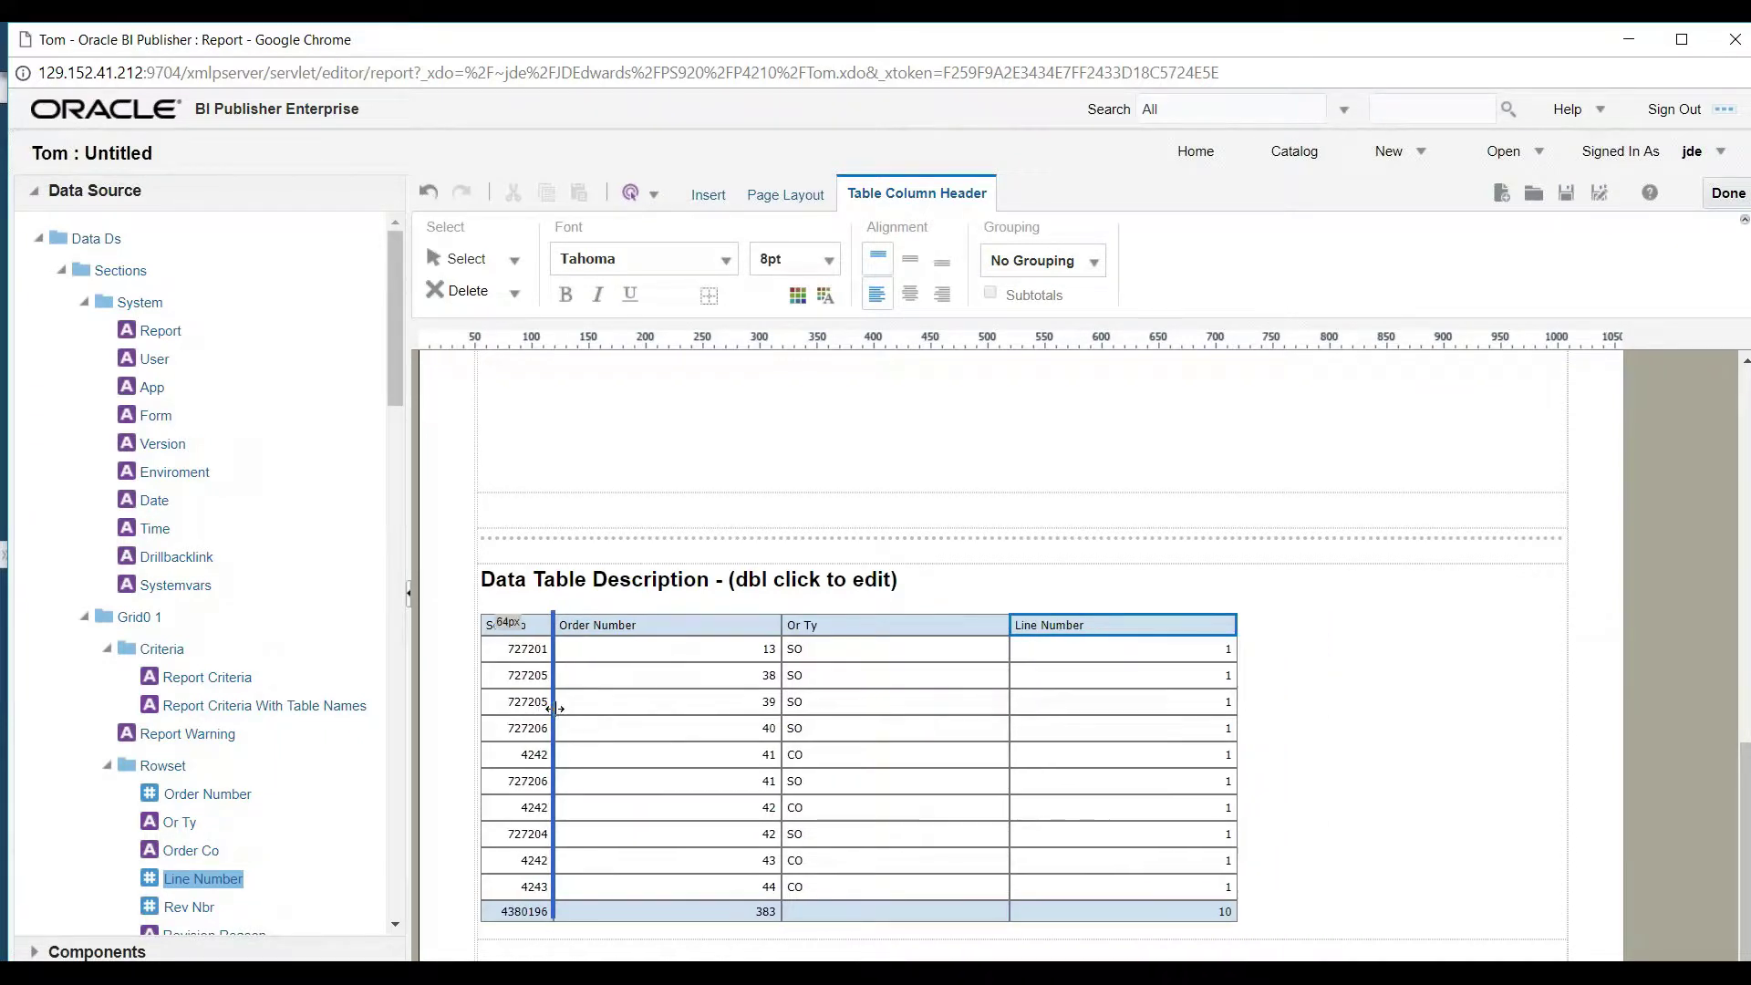
{"action": "left_click_drag", "start_coordinate": [781, 727], "coordinate": [646, 727]}
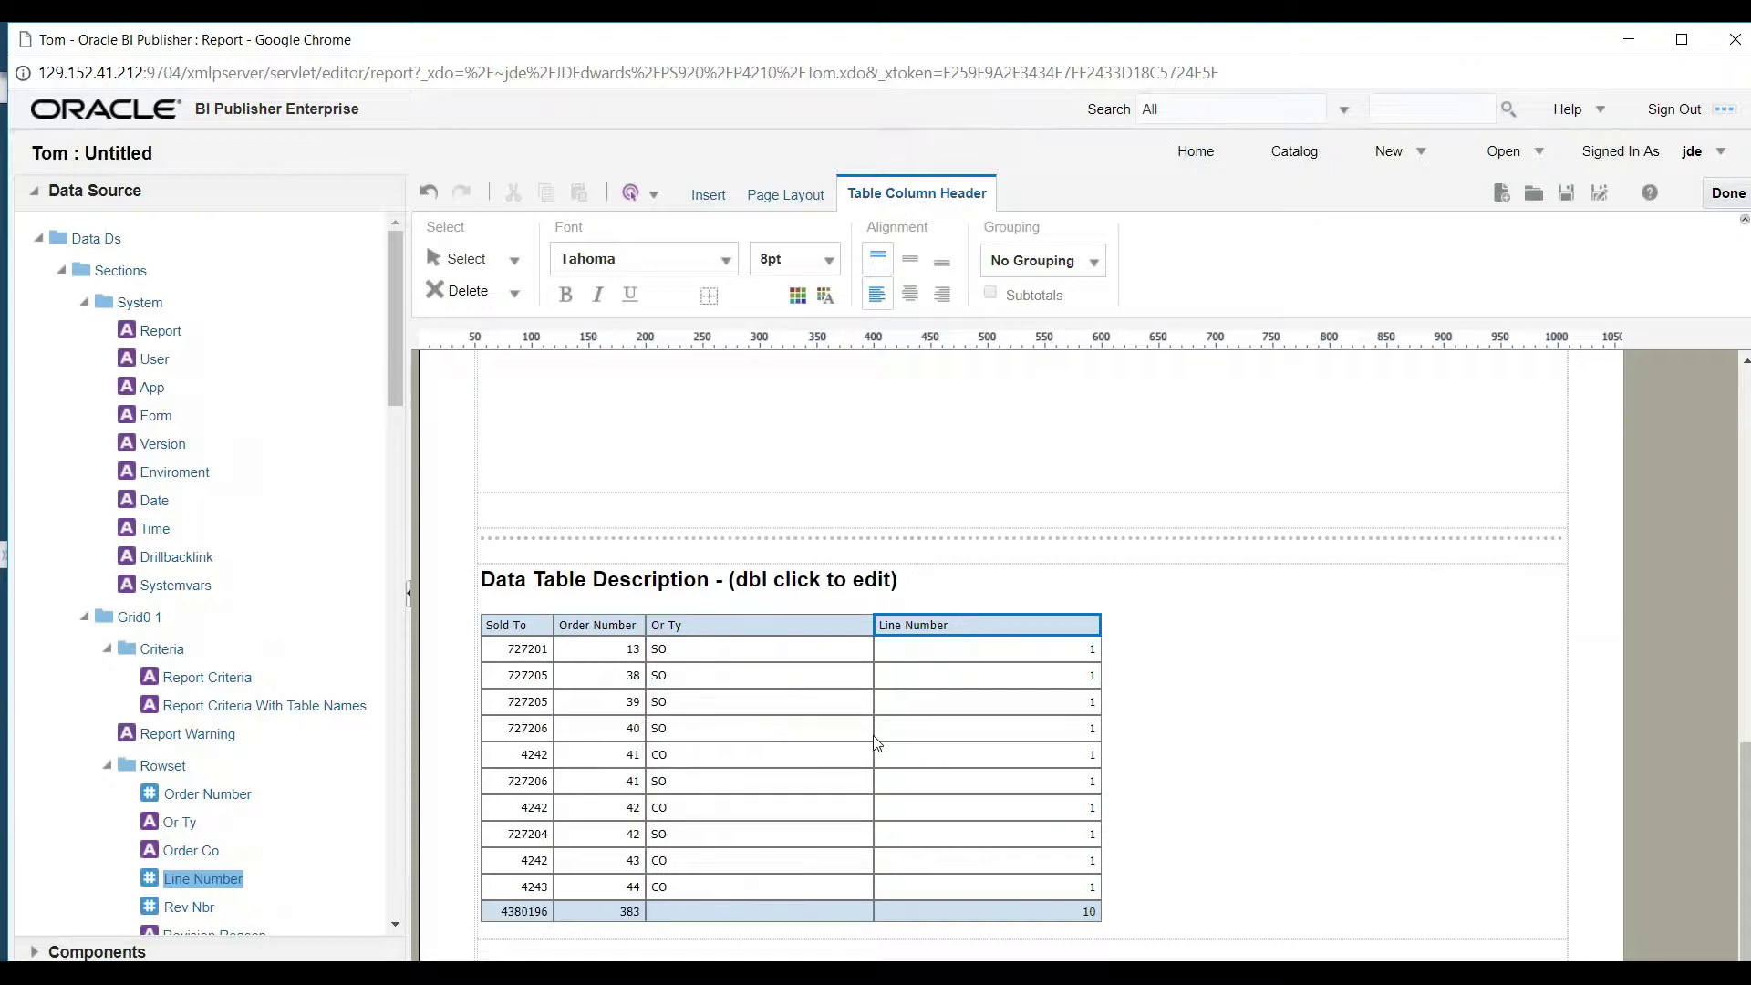
{"action": "left_click_drag", "start_coordinate": [876, 743], "coordinate": [706, 734]}
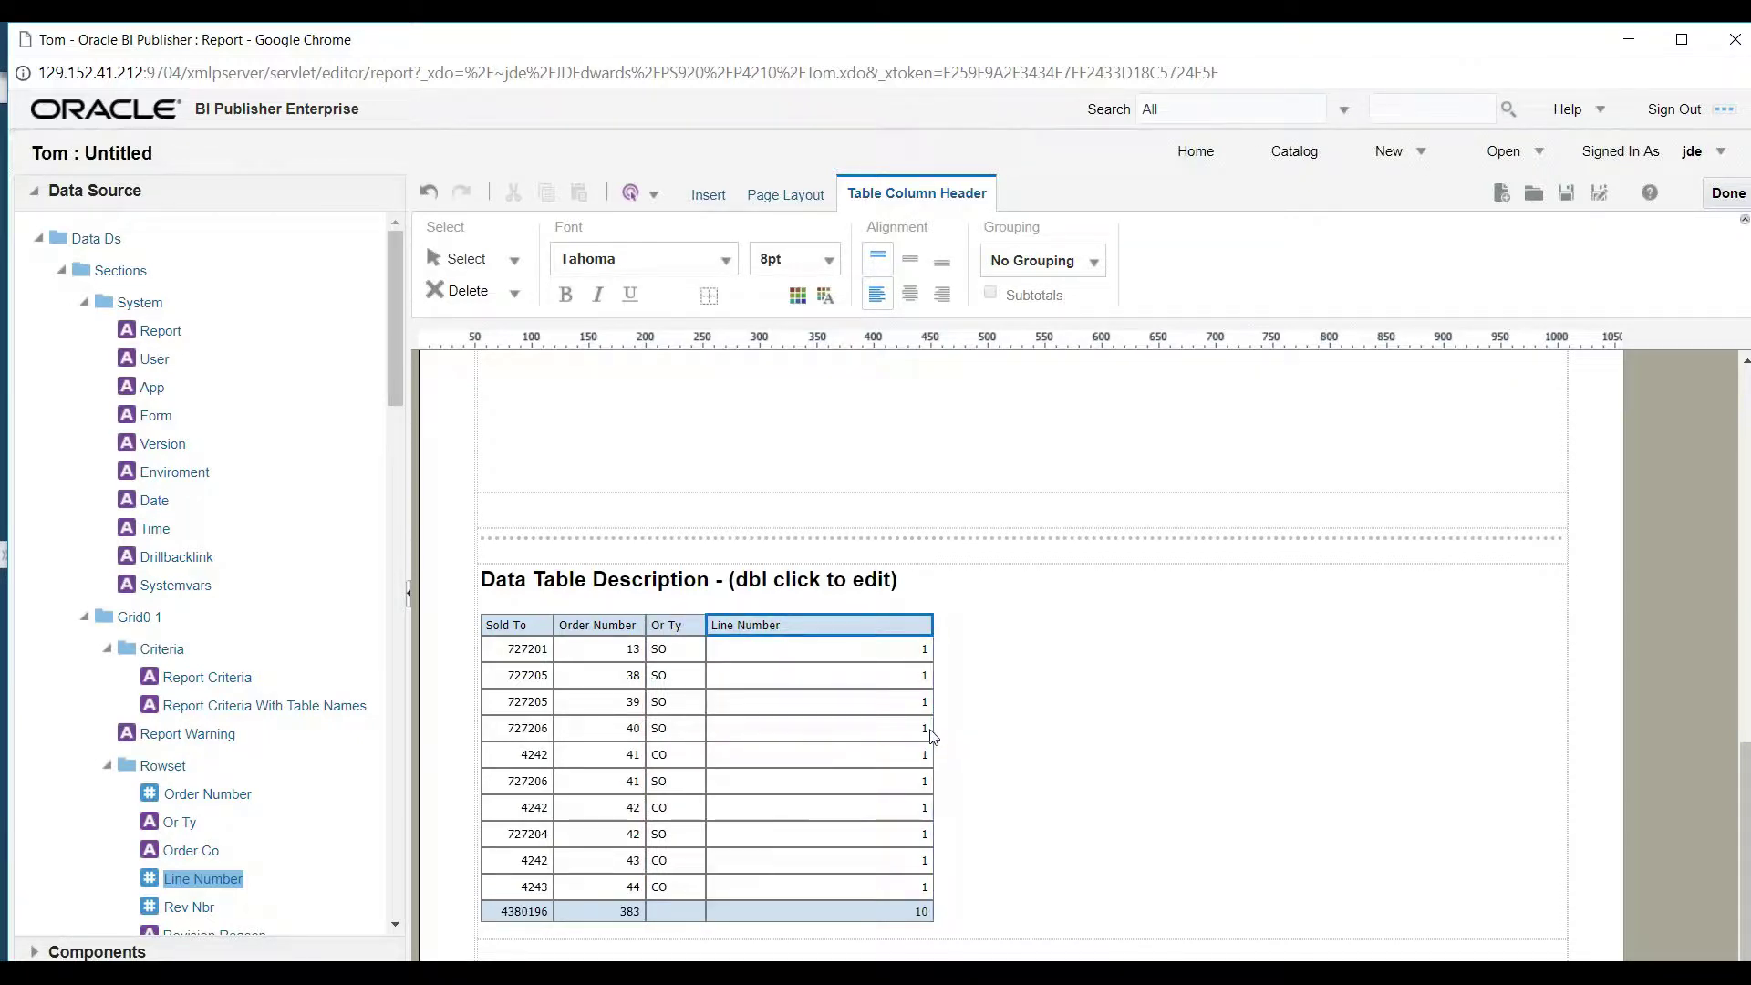
{"action": "left_click_drag", "start_coordinate": [931, 736], "coordinate": [790, 735]}
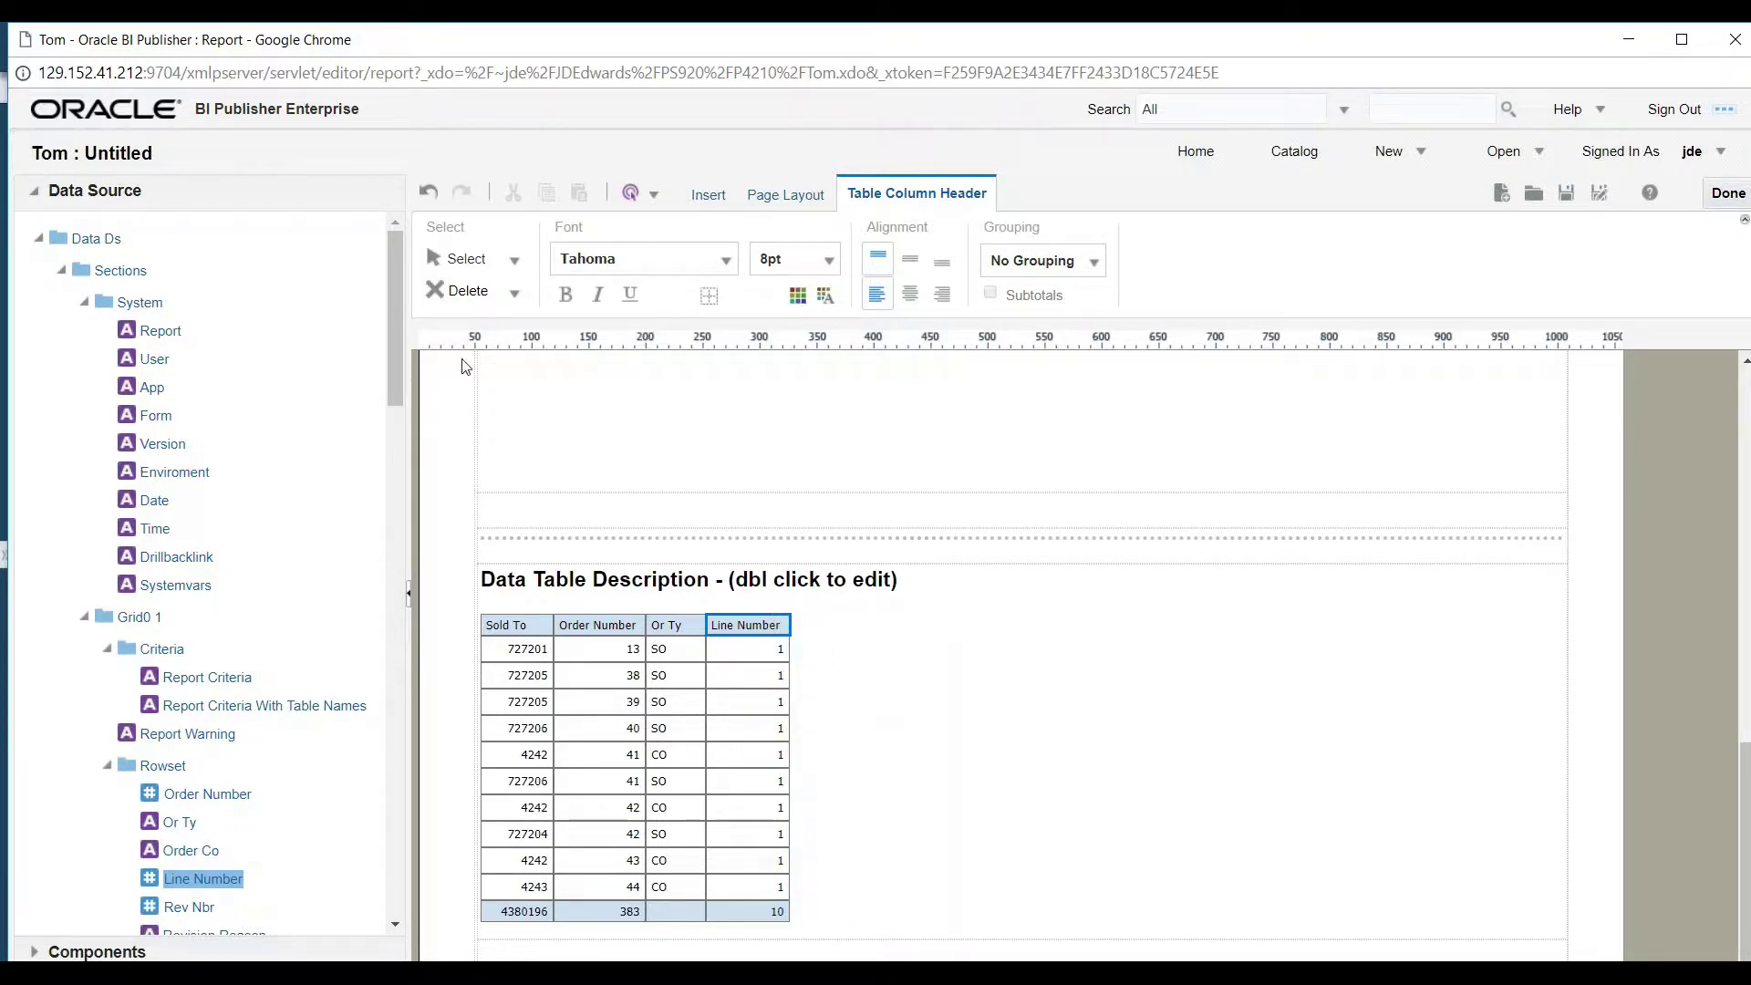
Add the Quantity, Extended Amount and Next Status fields as columns after Line Number in the data table
{"action": "left_click_drag", "start_coordinate": [402, 381], "coordinate": [387, 501]}
{"action": "left_click_drag", "start_coordinate": [189, 530], "coordinate": [873, 651]}
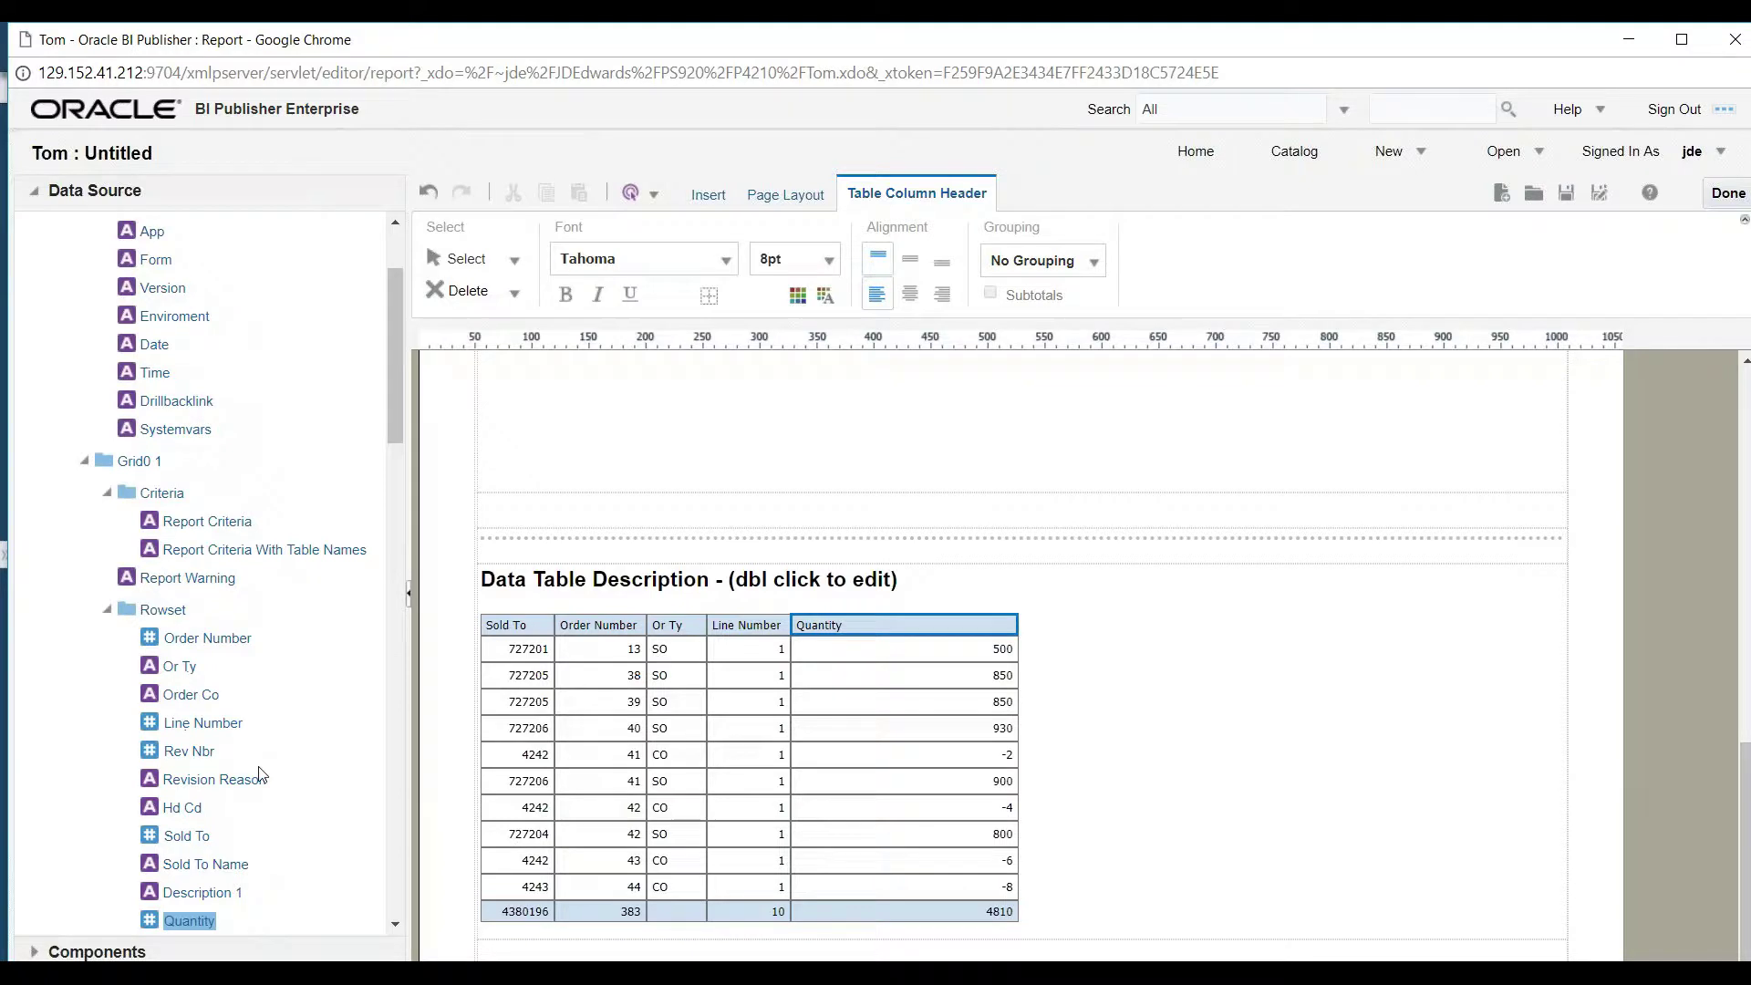
{"action": "scroll", "coordinate": [265, 771], "scroll_direction": "down", "scroll_amount": 3}
{"action": "scroll", "coordinate": [262, 774], "scroll_direction": "down", "scroll_amount": 1}
{"action": "left_click_drag", "start_coordinate": [220, 695], "coordinate": [1131, 636]}
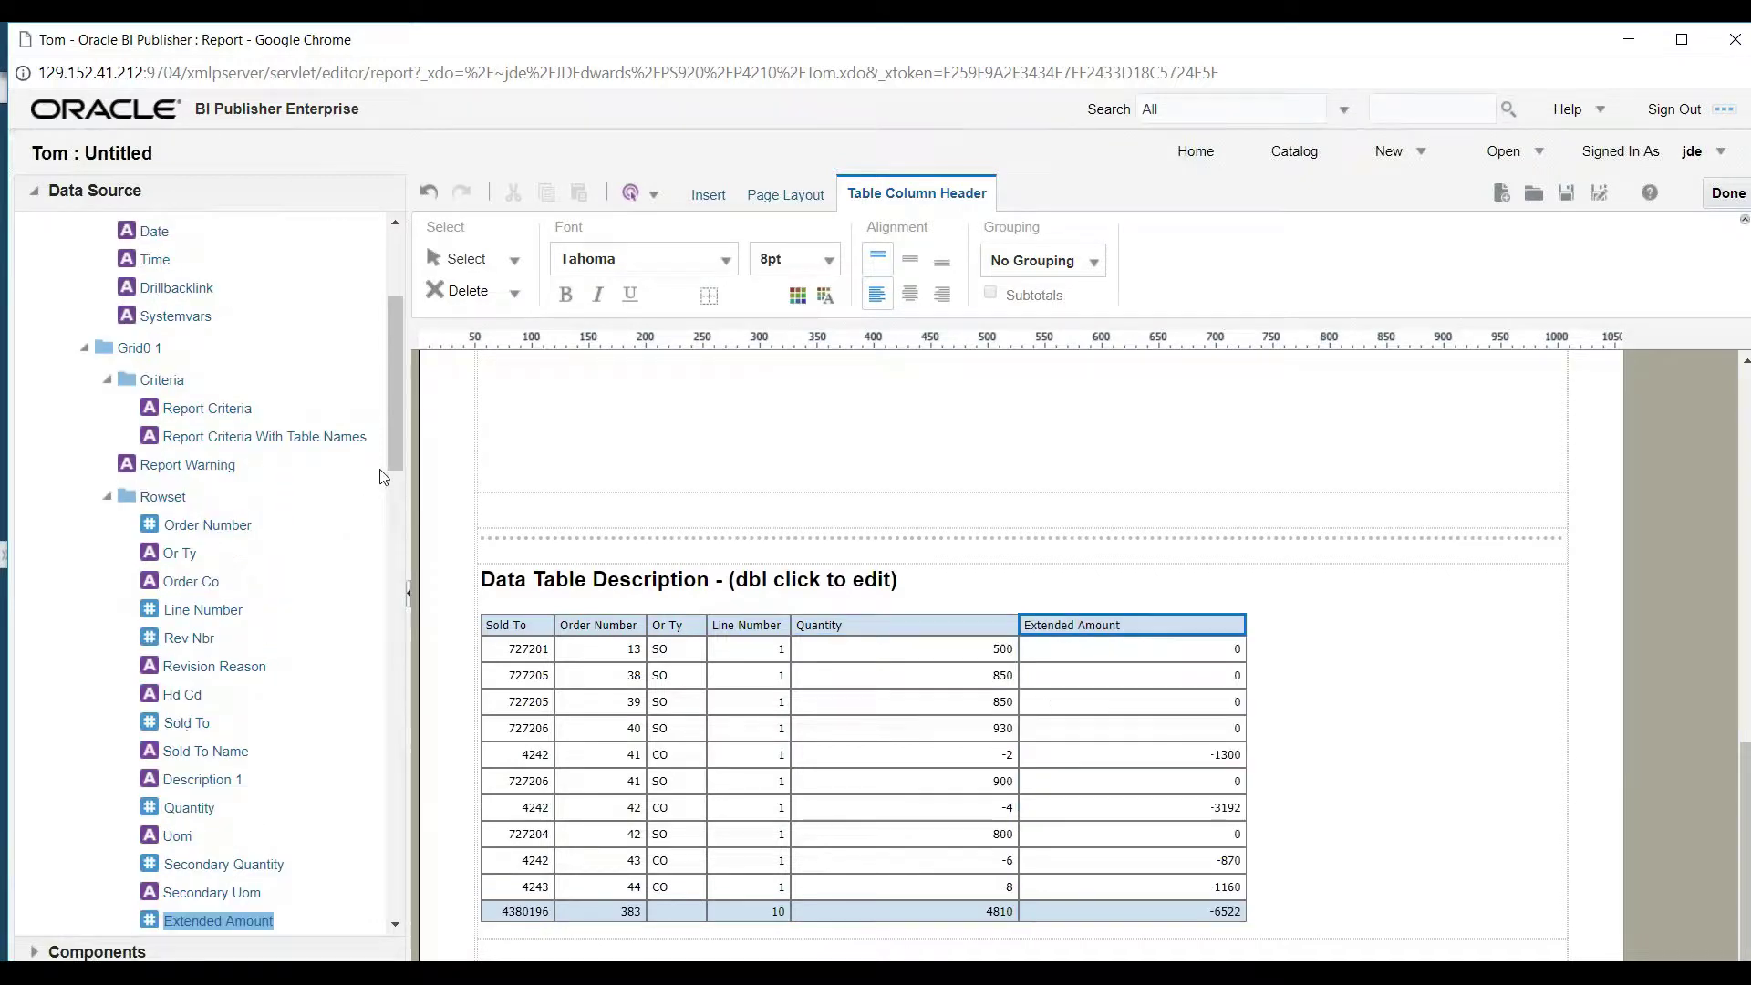
{"action": "left_click_drag", "start_coordinate": [396, 455], "coordinate": [413, 607]}
{"action": "mouse_move", "coordinate": [210, 583]}
{"action": "left_mouse_down"}
{"action": "mouse_move", "coordinate": [1183, 664]}
{"action": "mouse_move", "coordinate": [1405, 638]}
{"action": "left_mouse_up"}
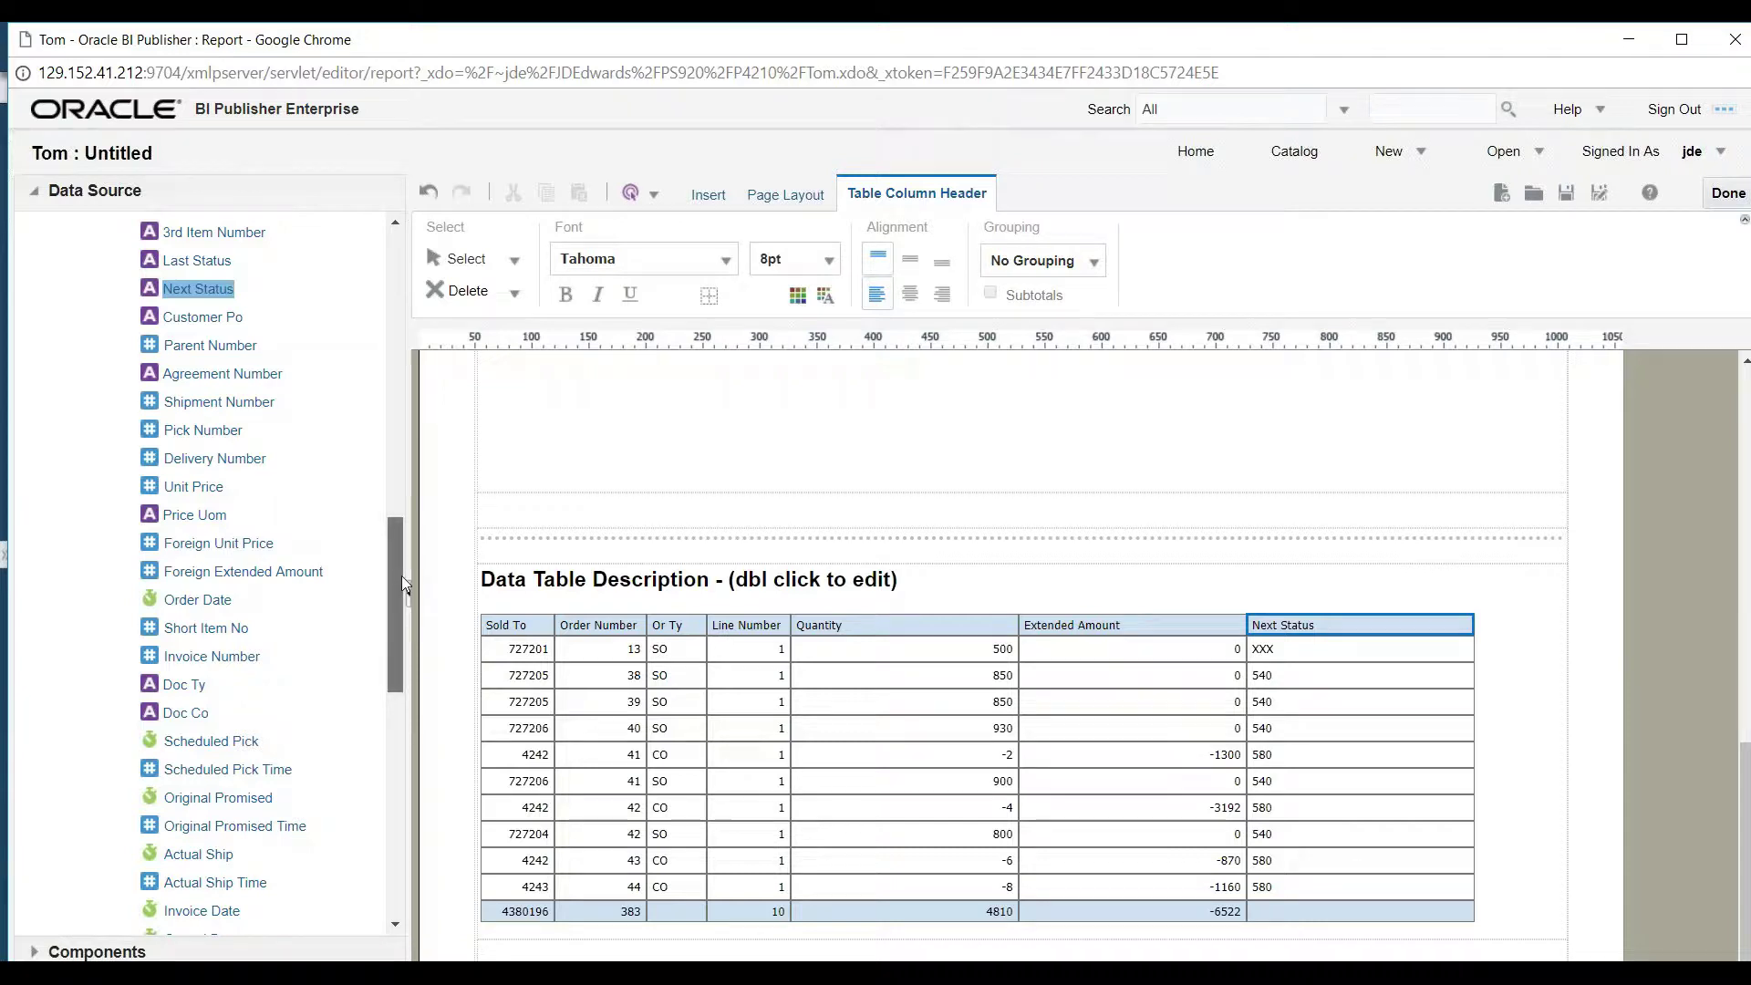
Move the Next Status column between the Line Number and Quantity columns of the data table
{"action": "left_click_drag", "start_coordinate": [405, 583], "coordinate": [344, 443]}
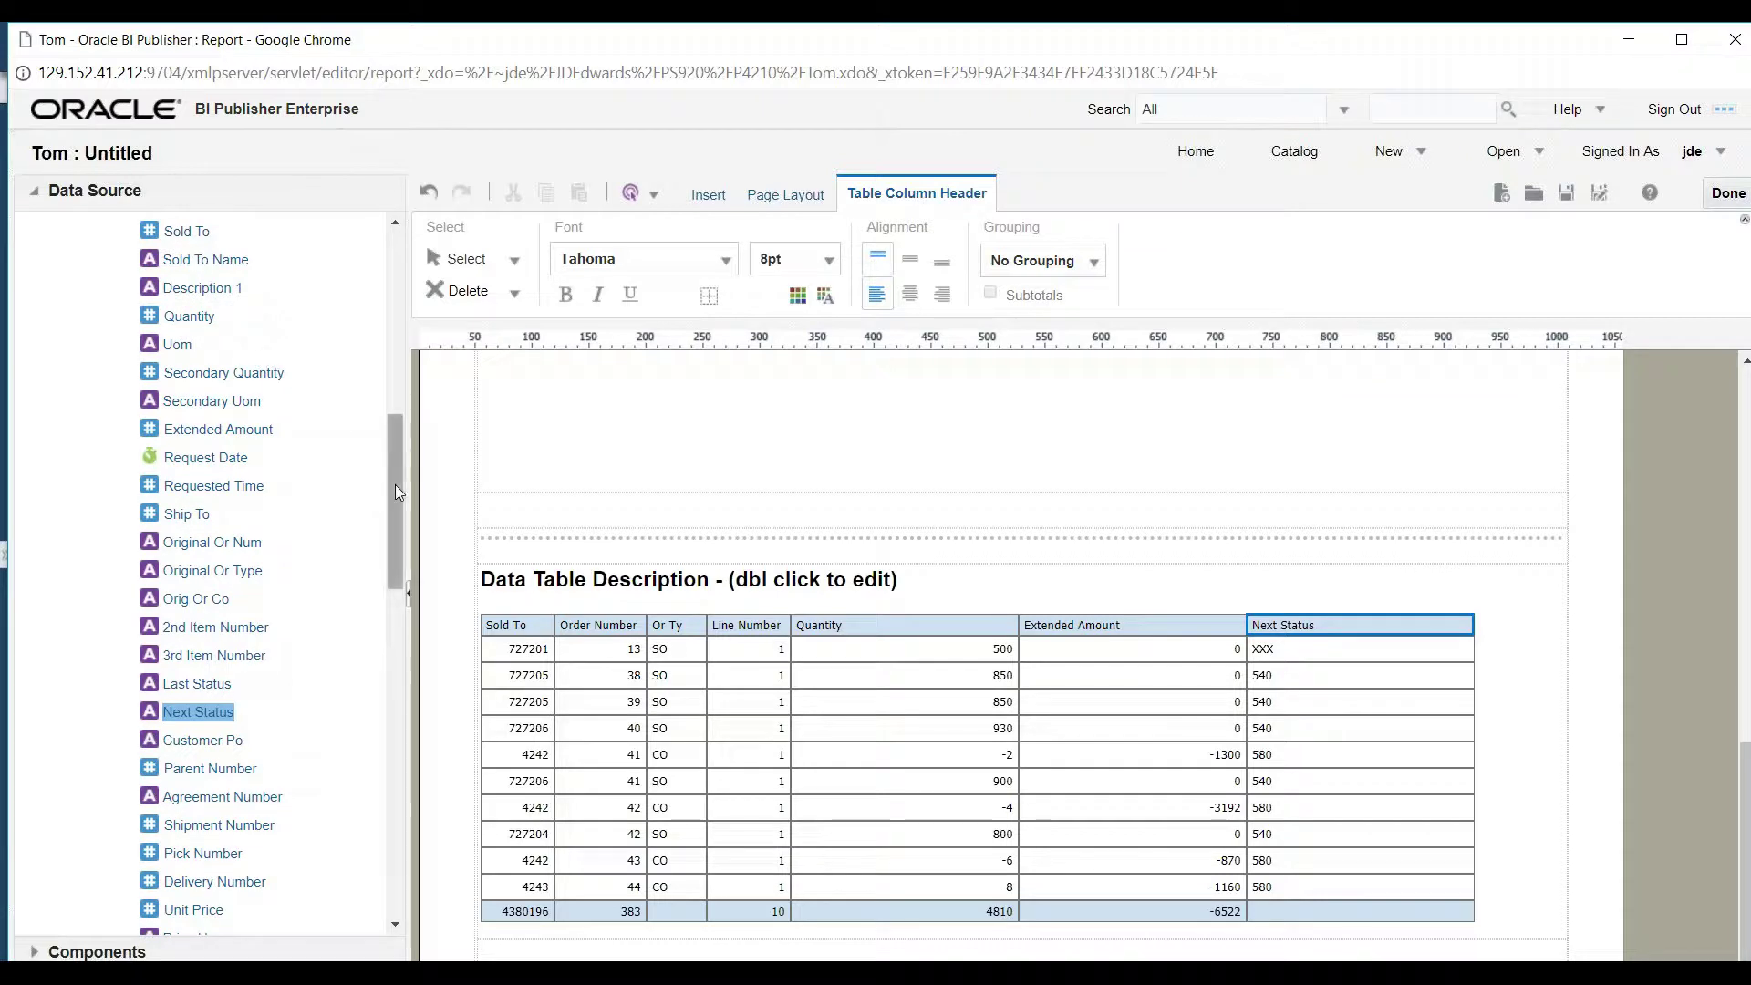
{"action": "left_click_drag", "start_coordinate": [394, 491], "coordinate": [385, 421]}
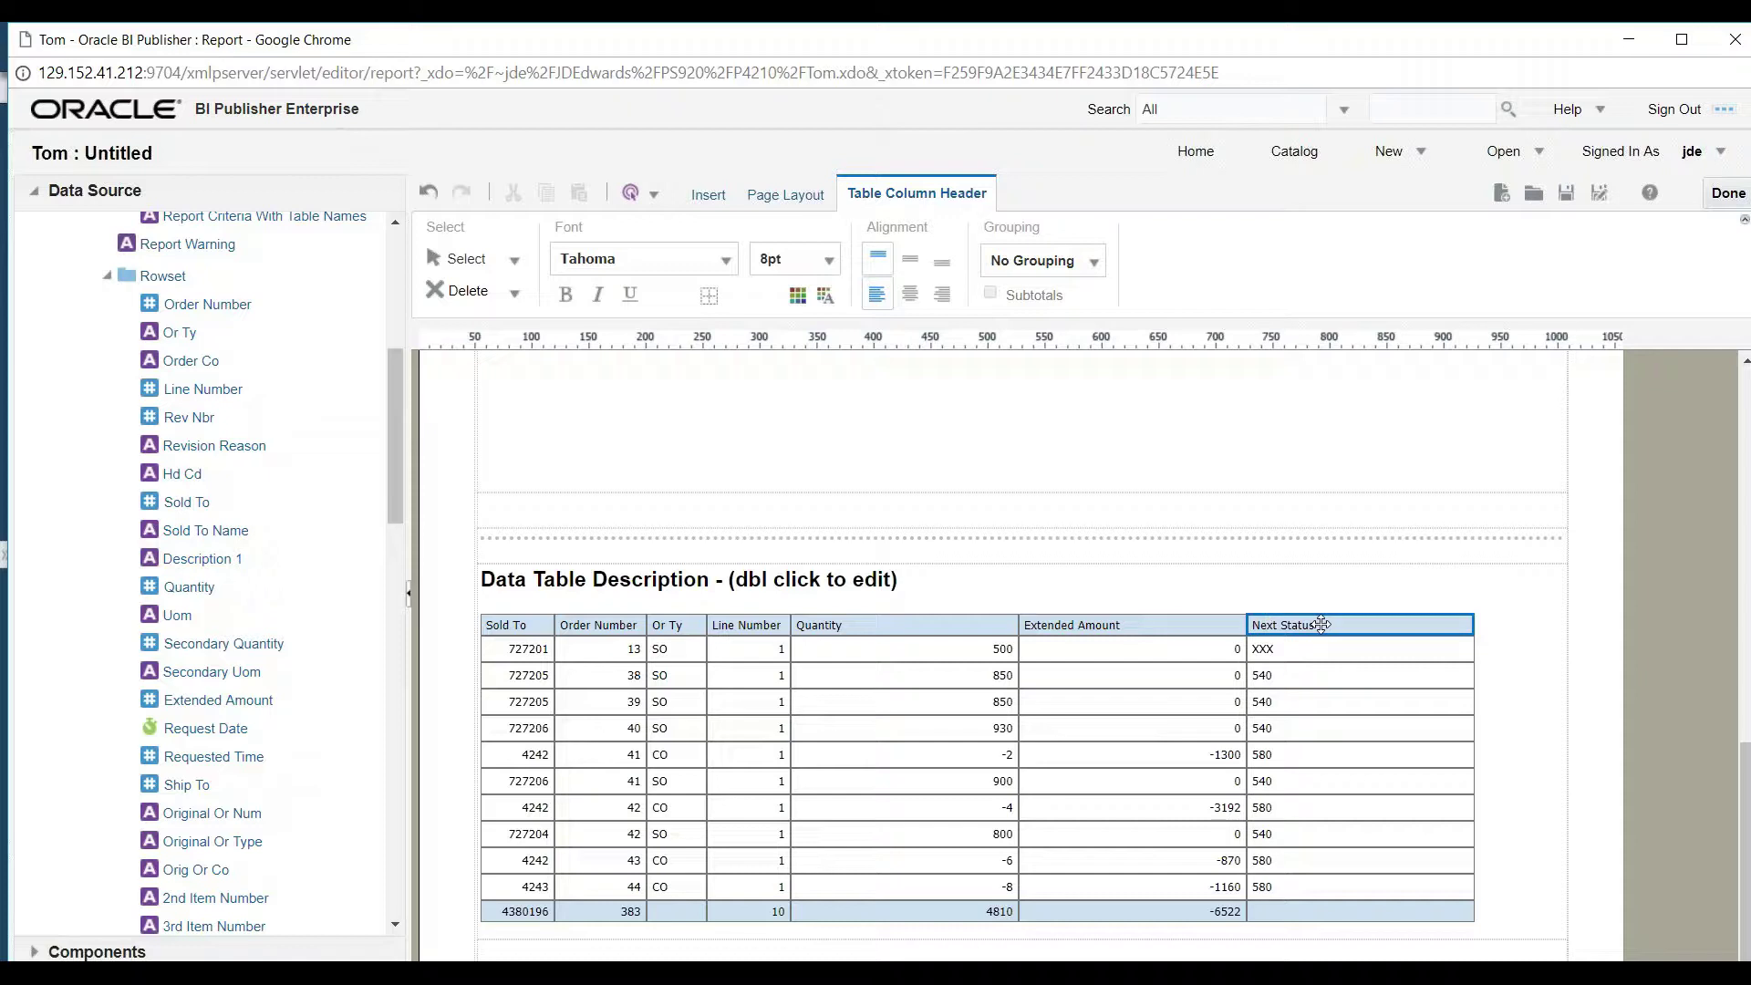
{"action": "left_click_drag", "start_coordinate": [1322, 624], "coordinate": [952, 763]}
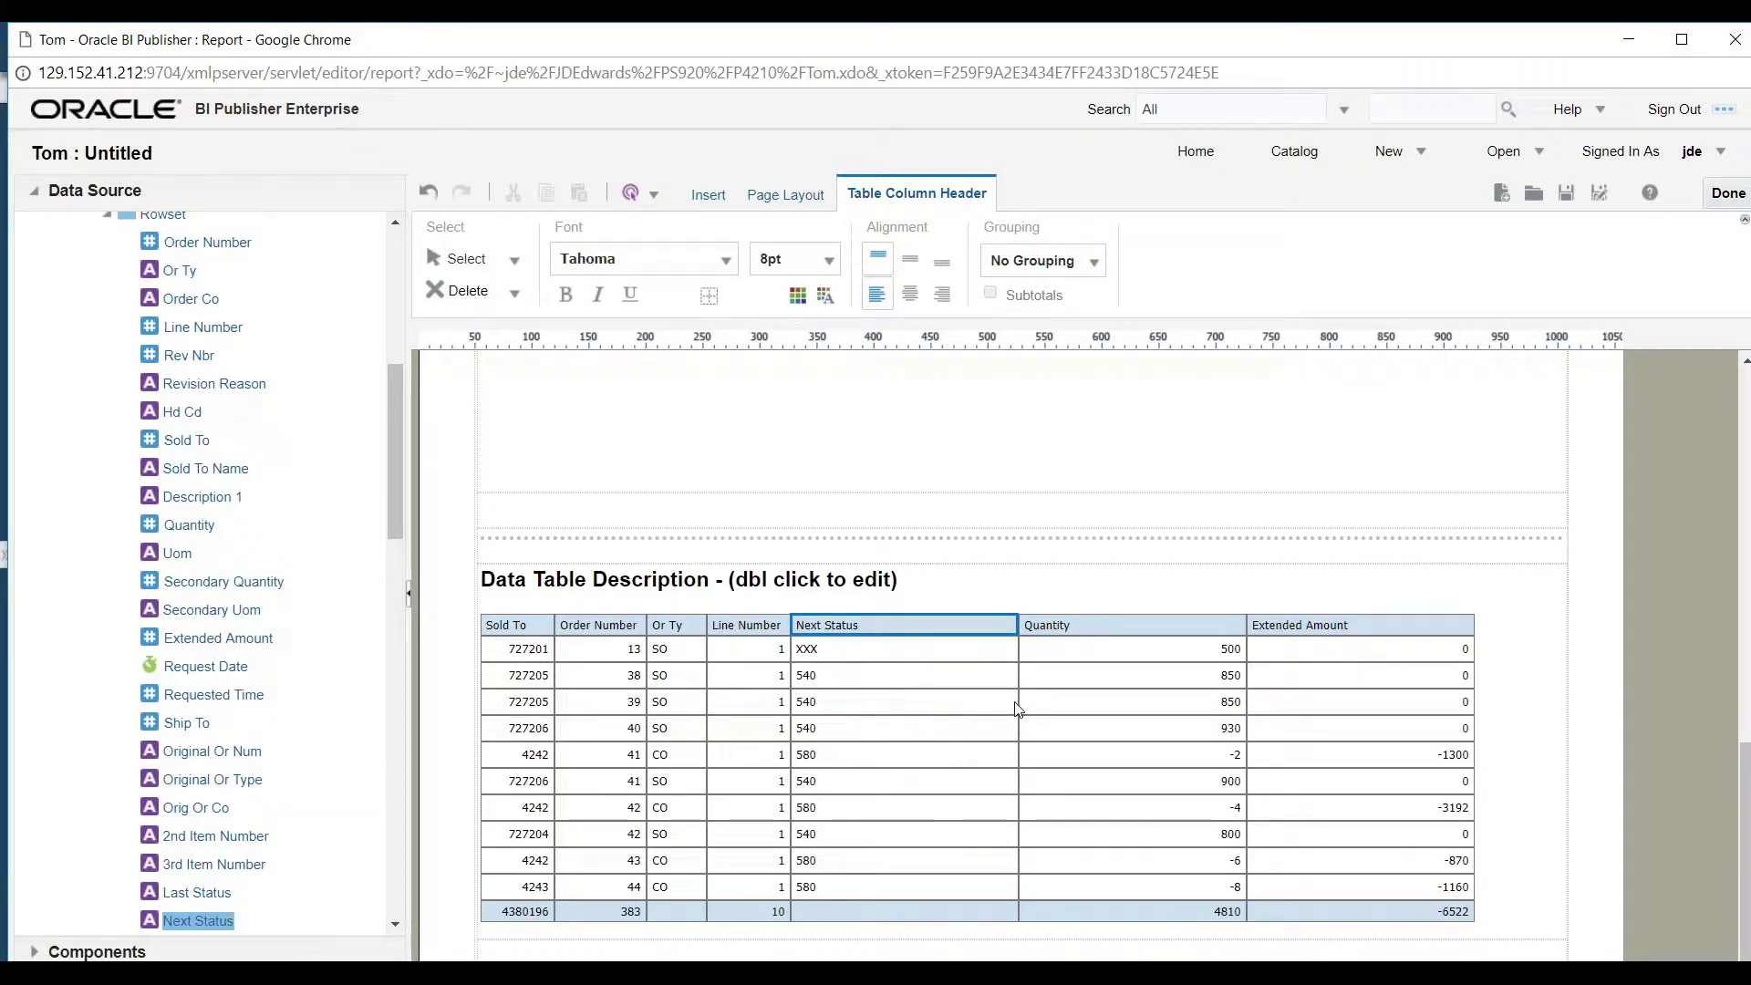
Narrow the Next Status, Quantity and Extended Amount columns of the data table and dismiss the script error message
{"action": "left_click_drag", "start_coordinate": [1007, 707], "coordinate": [891, 704]}
{"action": "left_click_drag", "start_coordinate": [1120, 701], "coordinate": [1005, 704]}
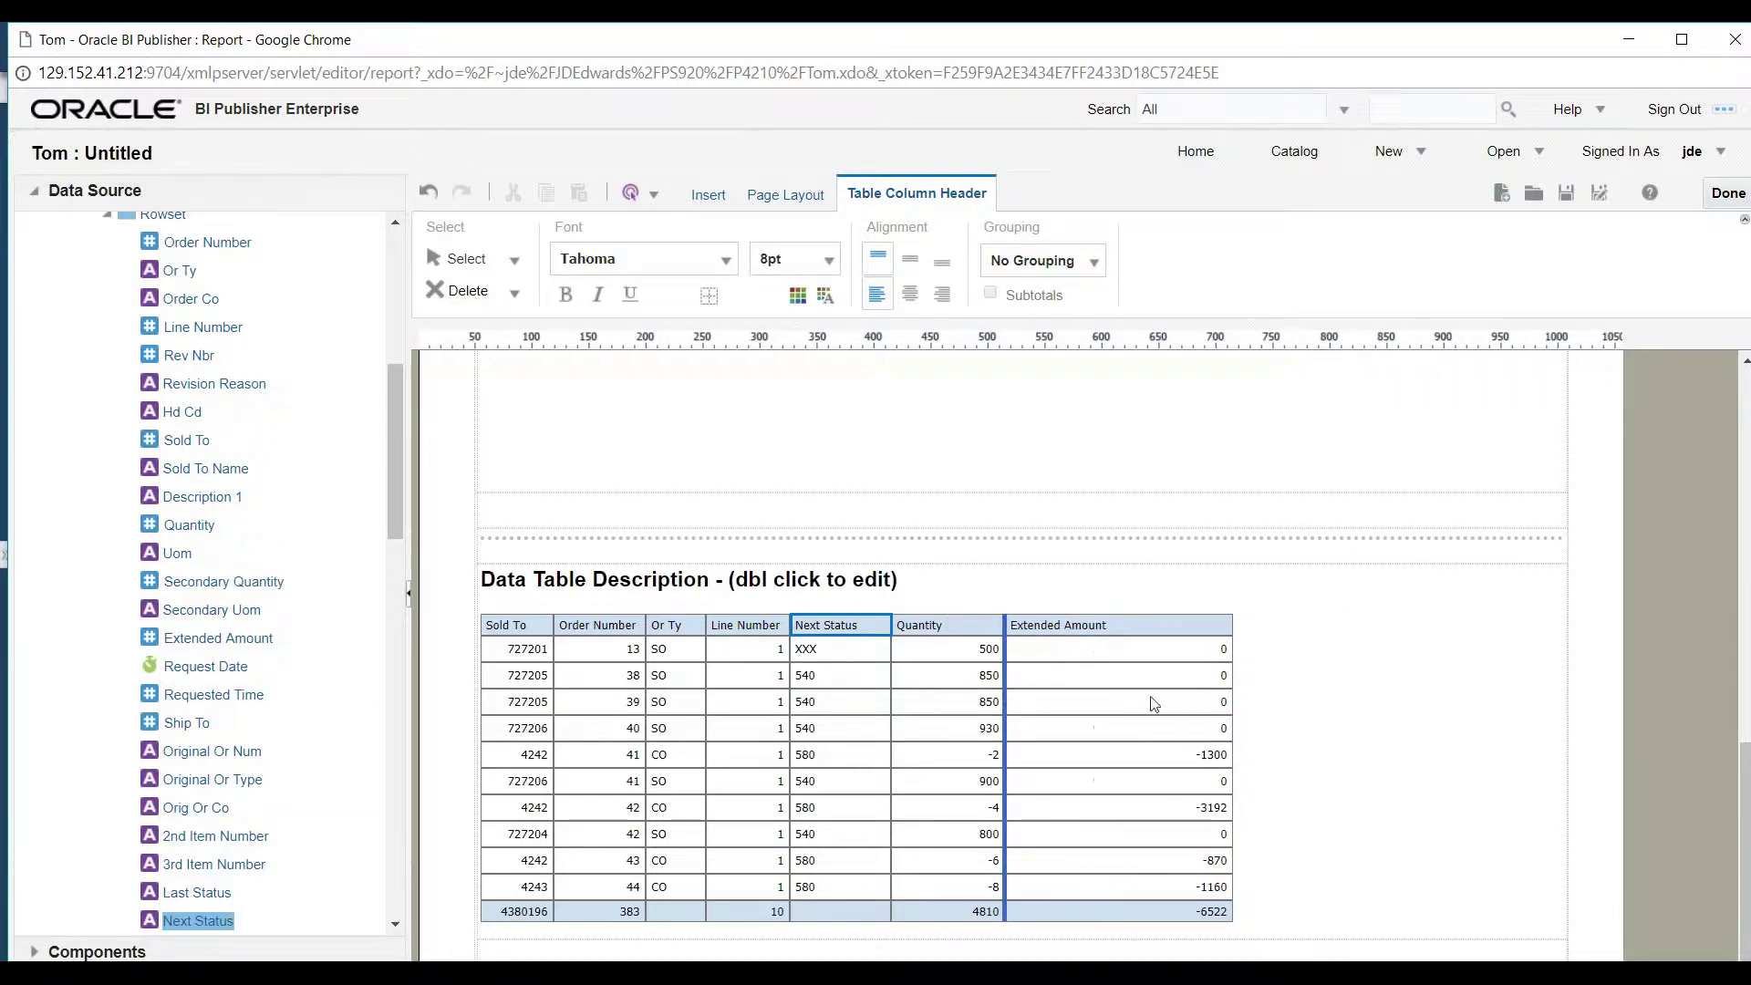
{"action": "left_click_drag", "start_coordinate": [1234, 716], "coordinate": [1149, 717]}
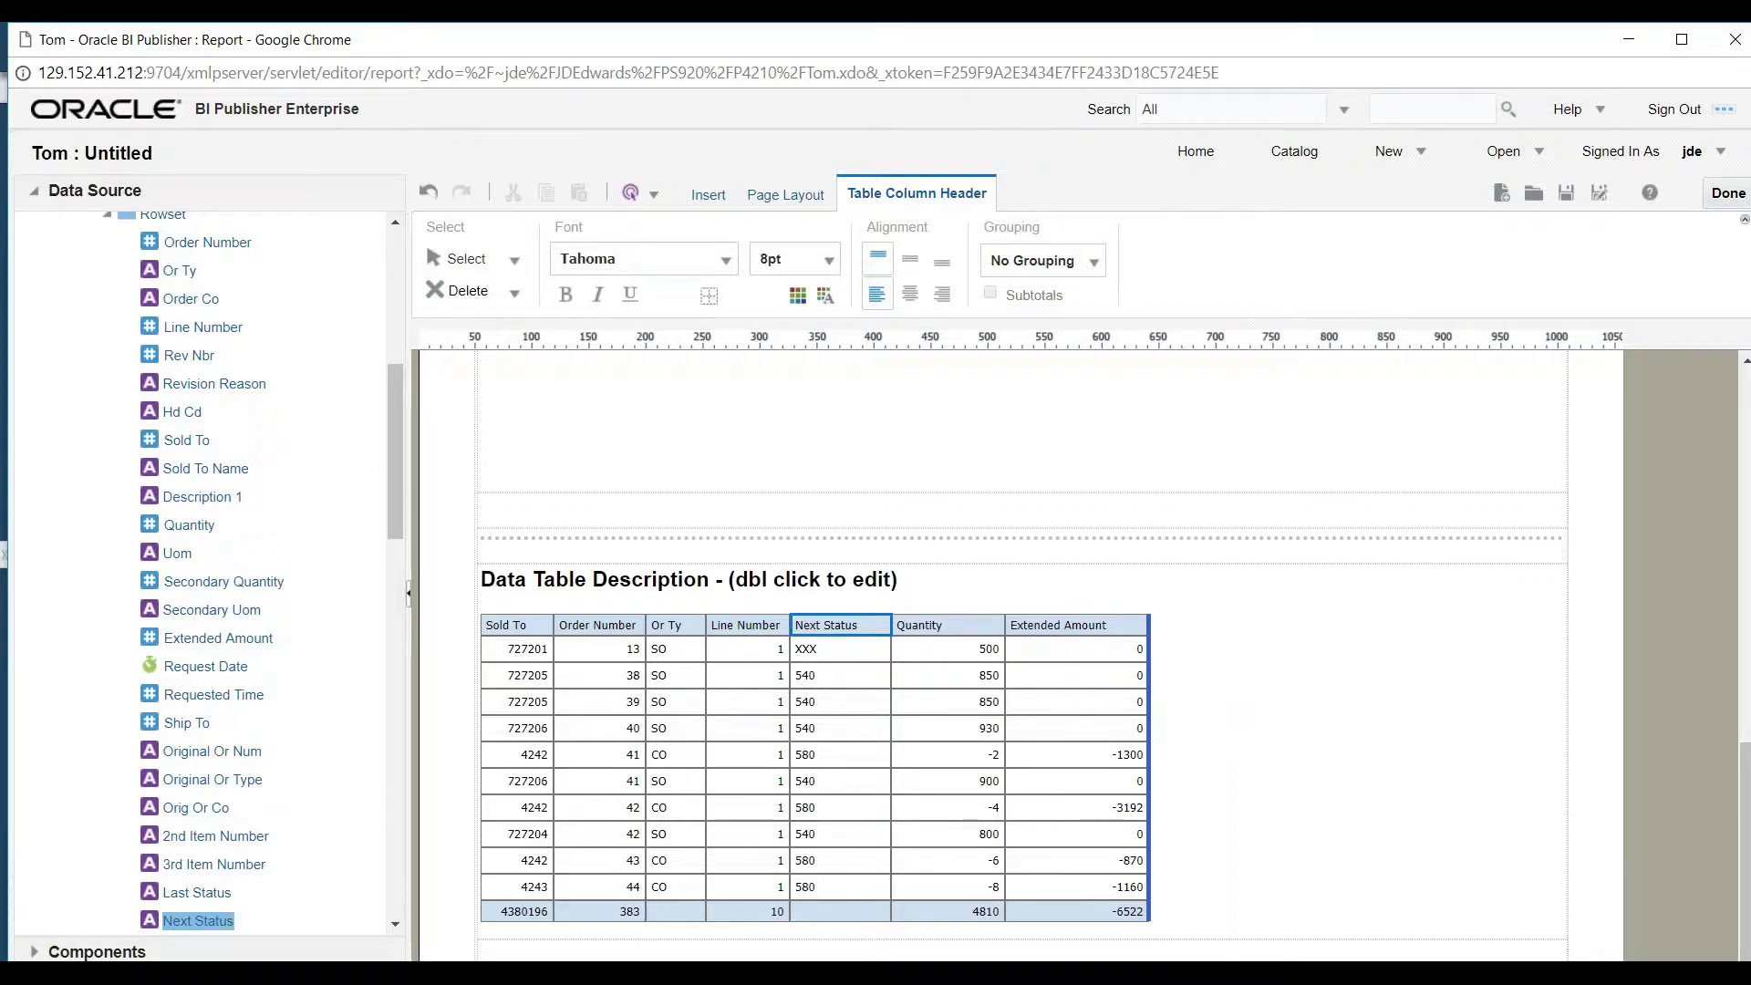
{"action": "left_click", "coordinate": [1151, 716]}
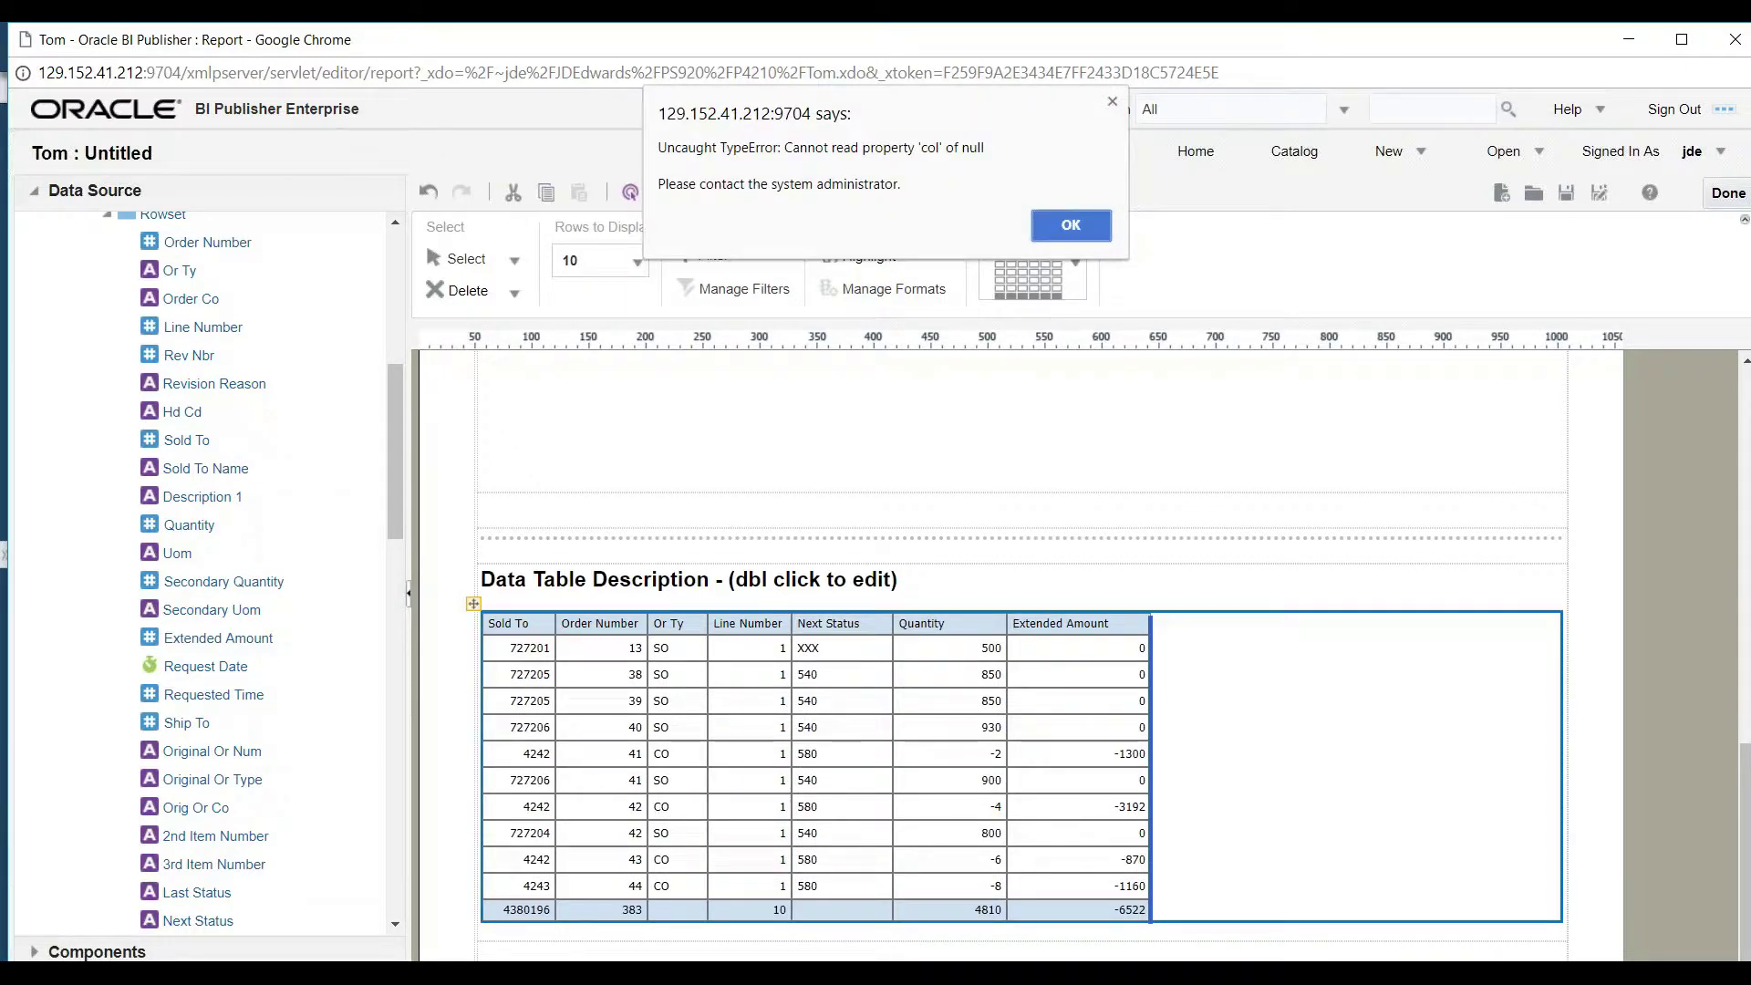
{"action": "key", "text": "Return"}
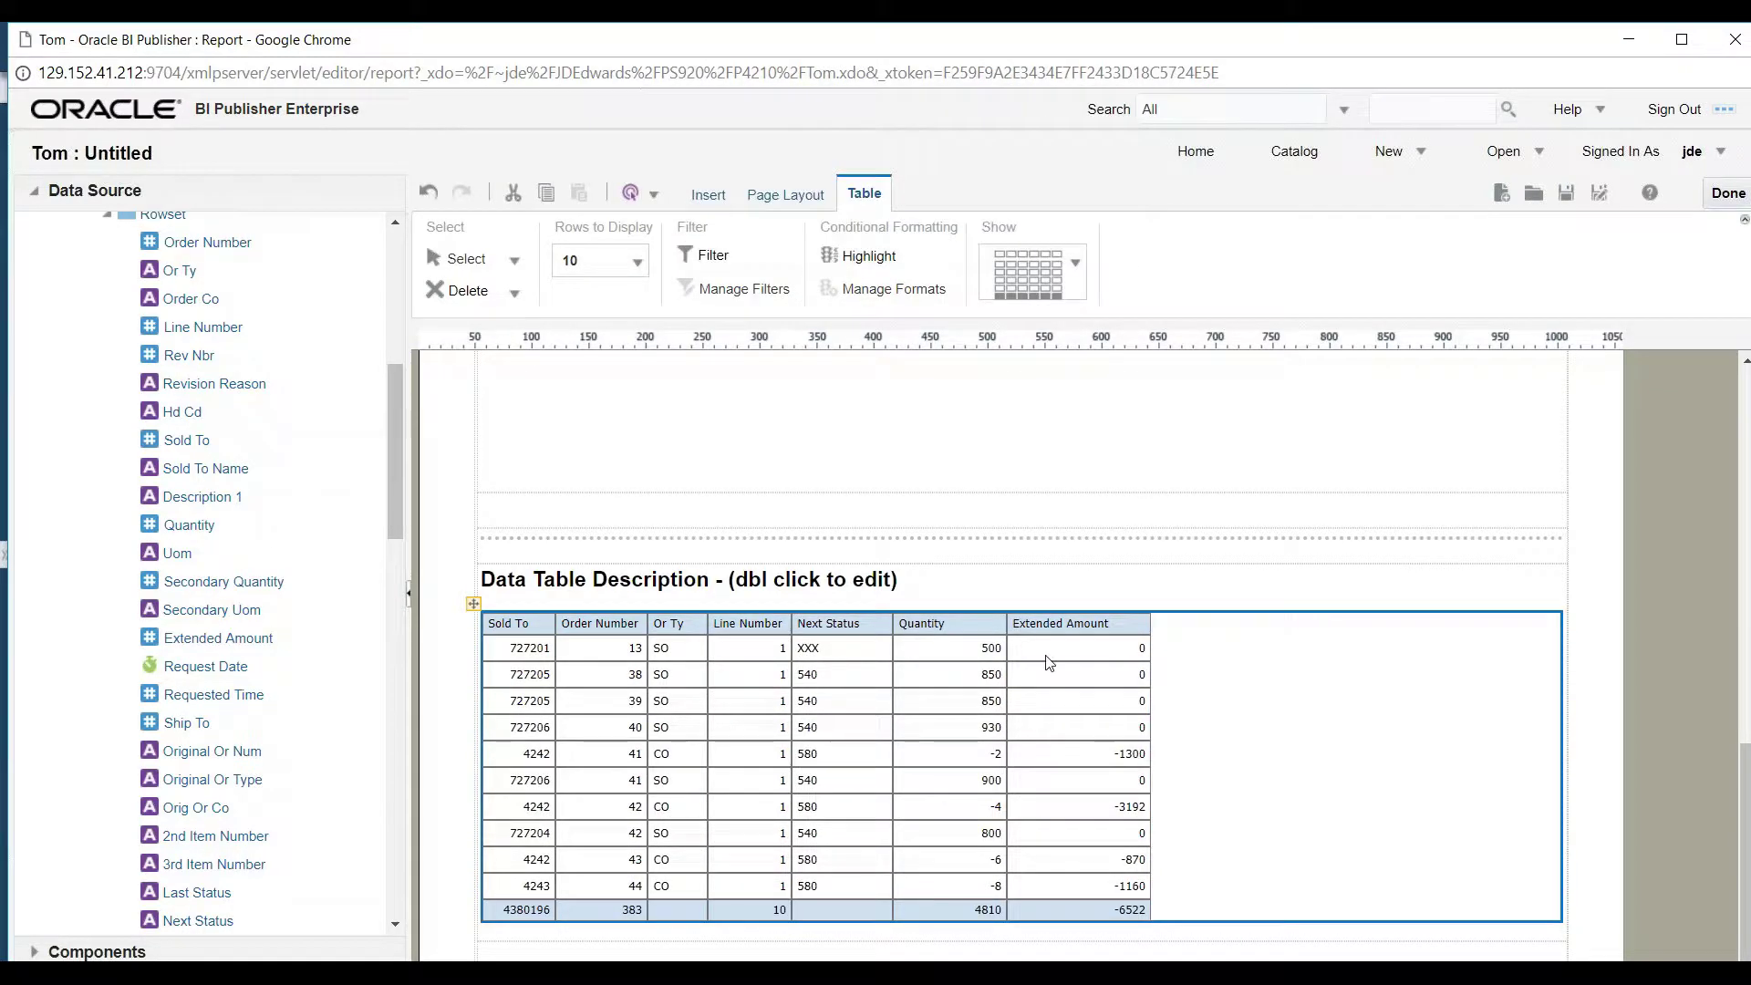
Format the Extended Amount column values as -1,234.57 numbers with a thousands separator
{"action": "left_click", "coordinate": [1049, 663]}
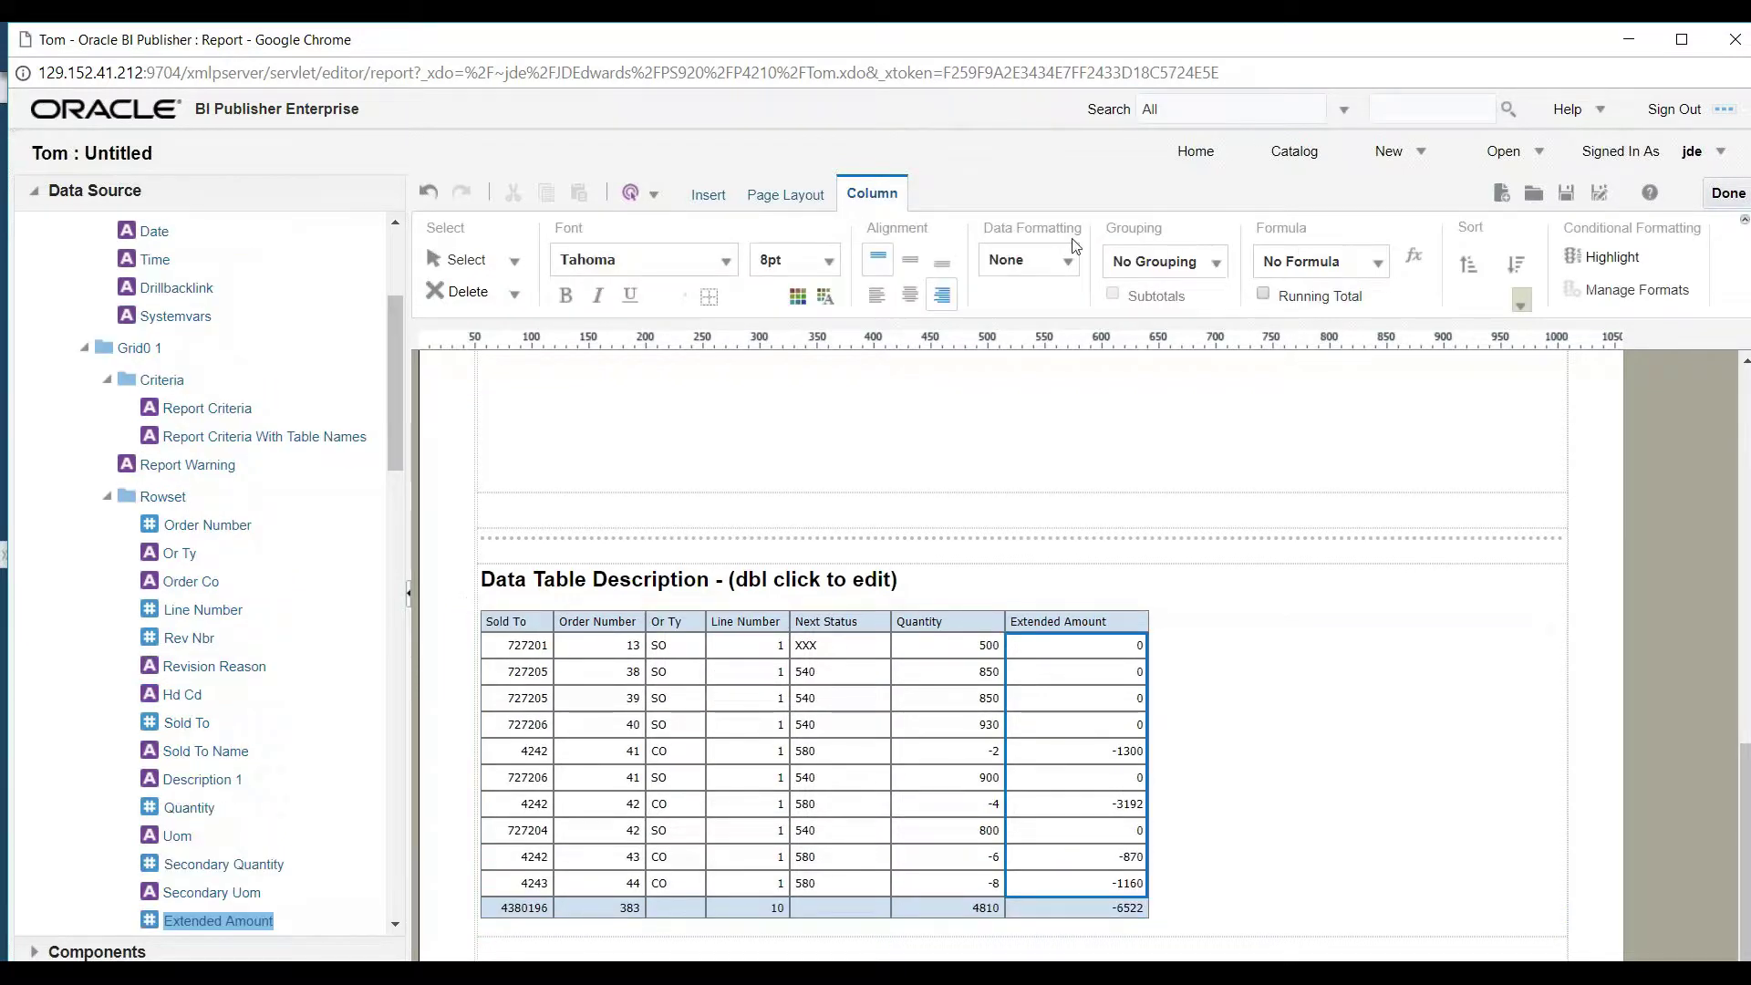
{"action": "left_click", "coordinate": [1070, 263]}
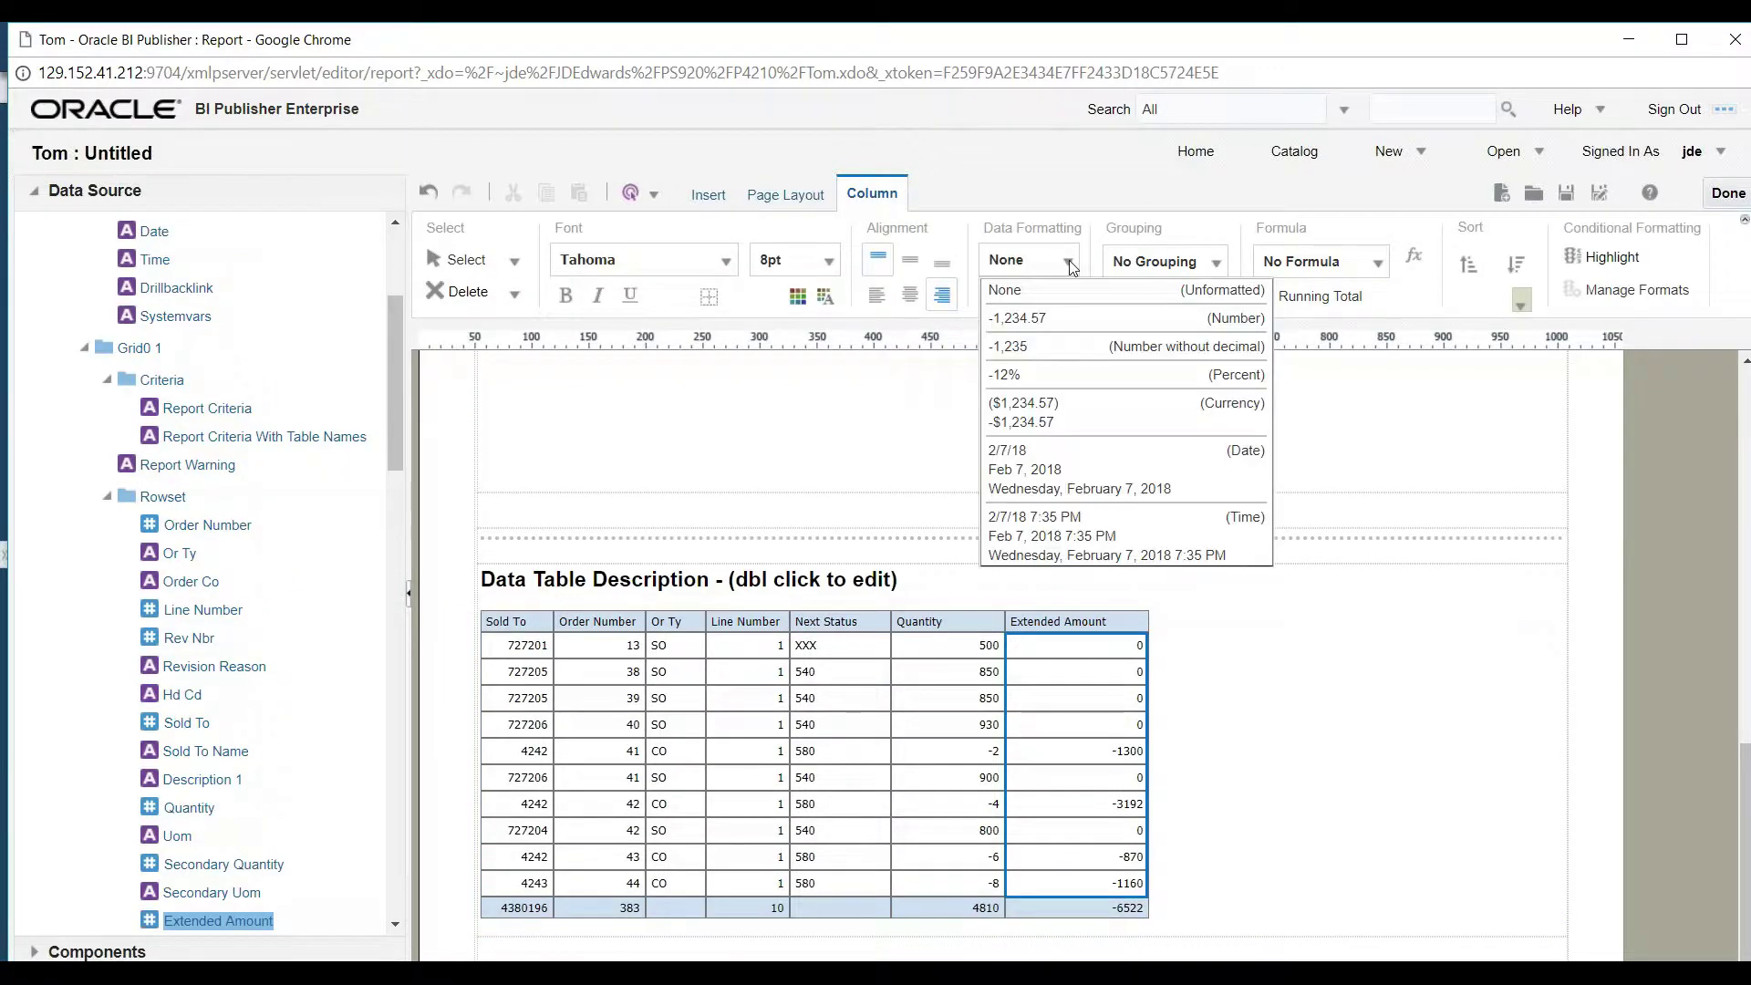
{"action": "left_click", "coordinate": [1029, 319]}
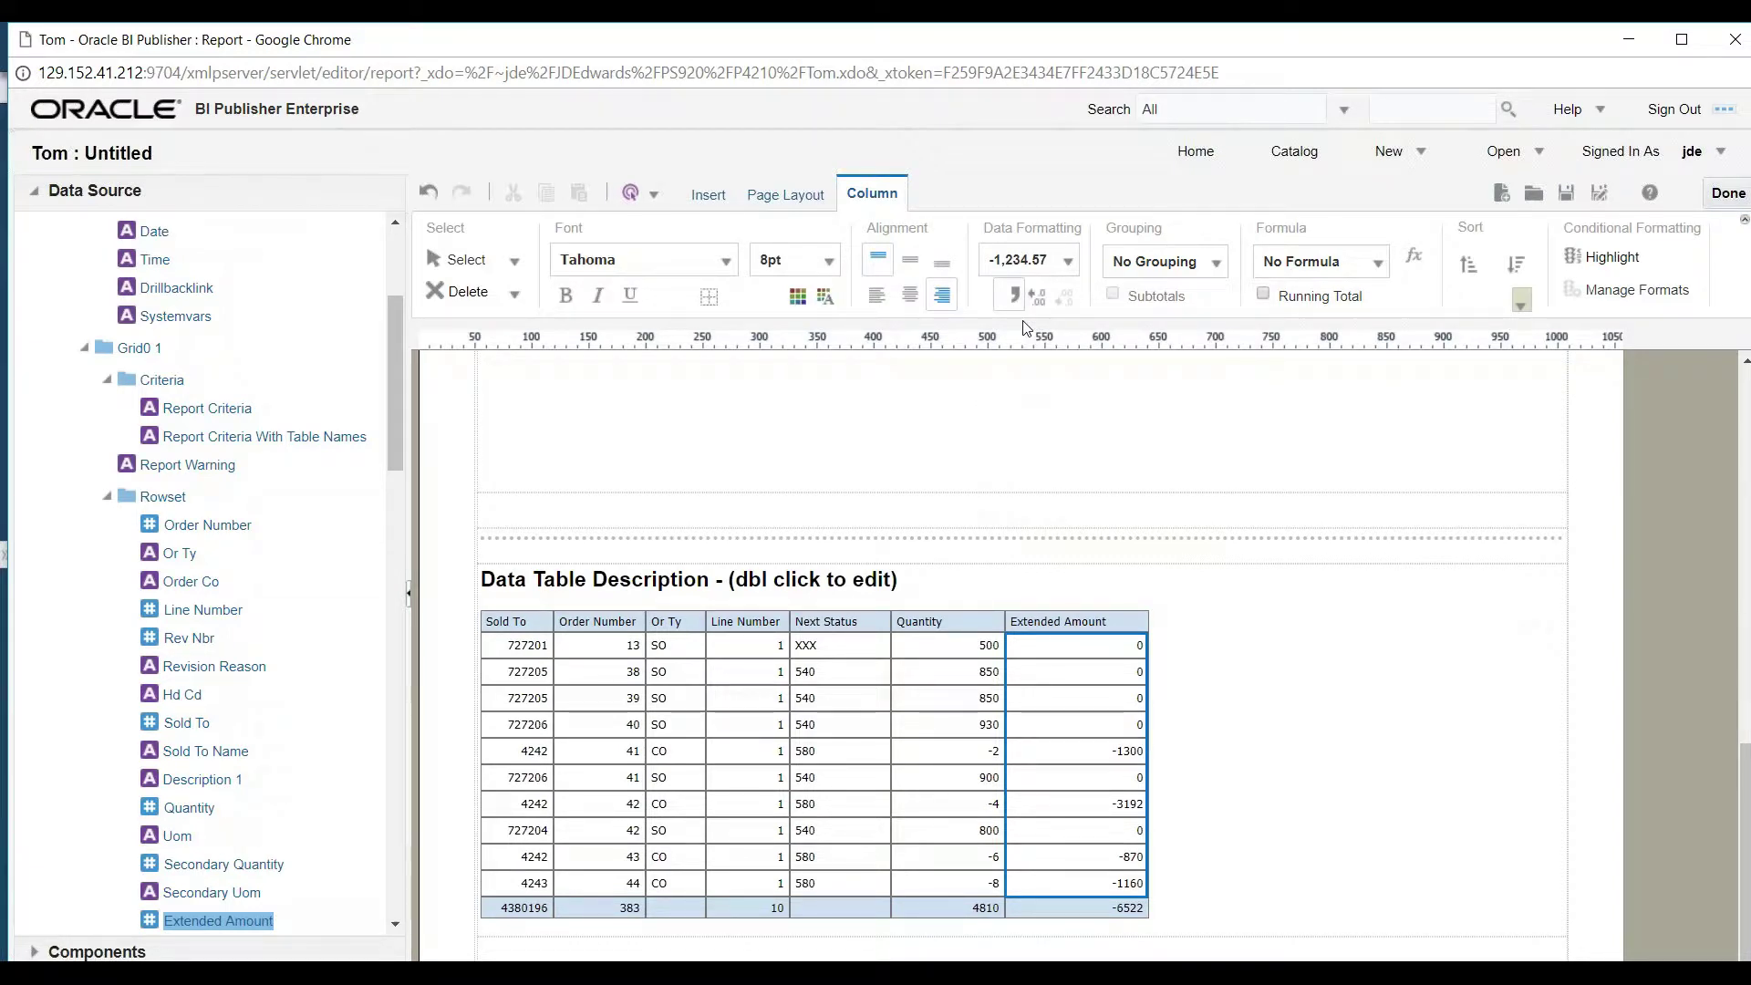
{"action": "left_click", "coordinate": [1012, 290]}
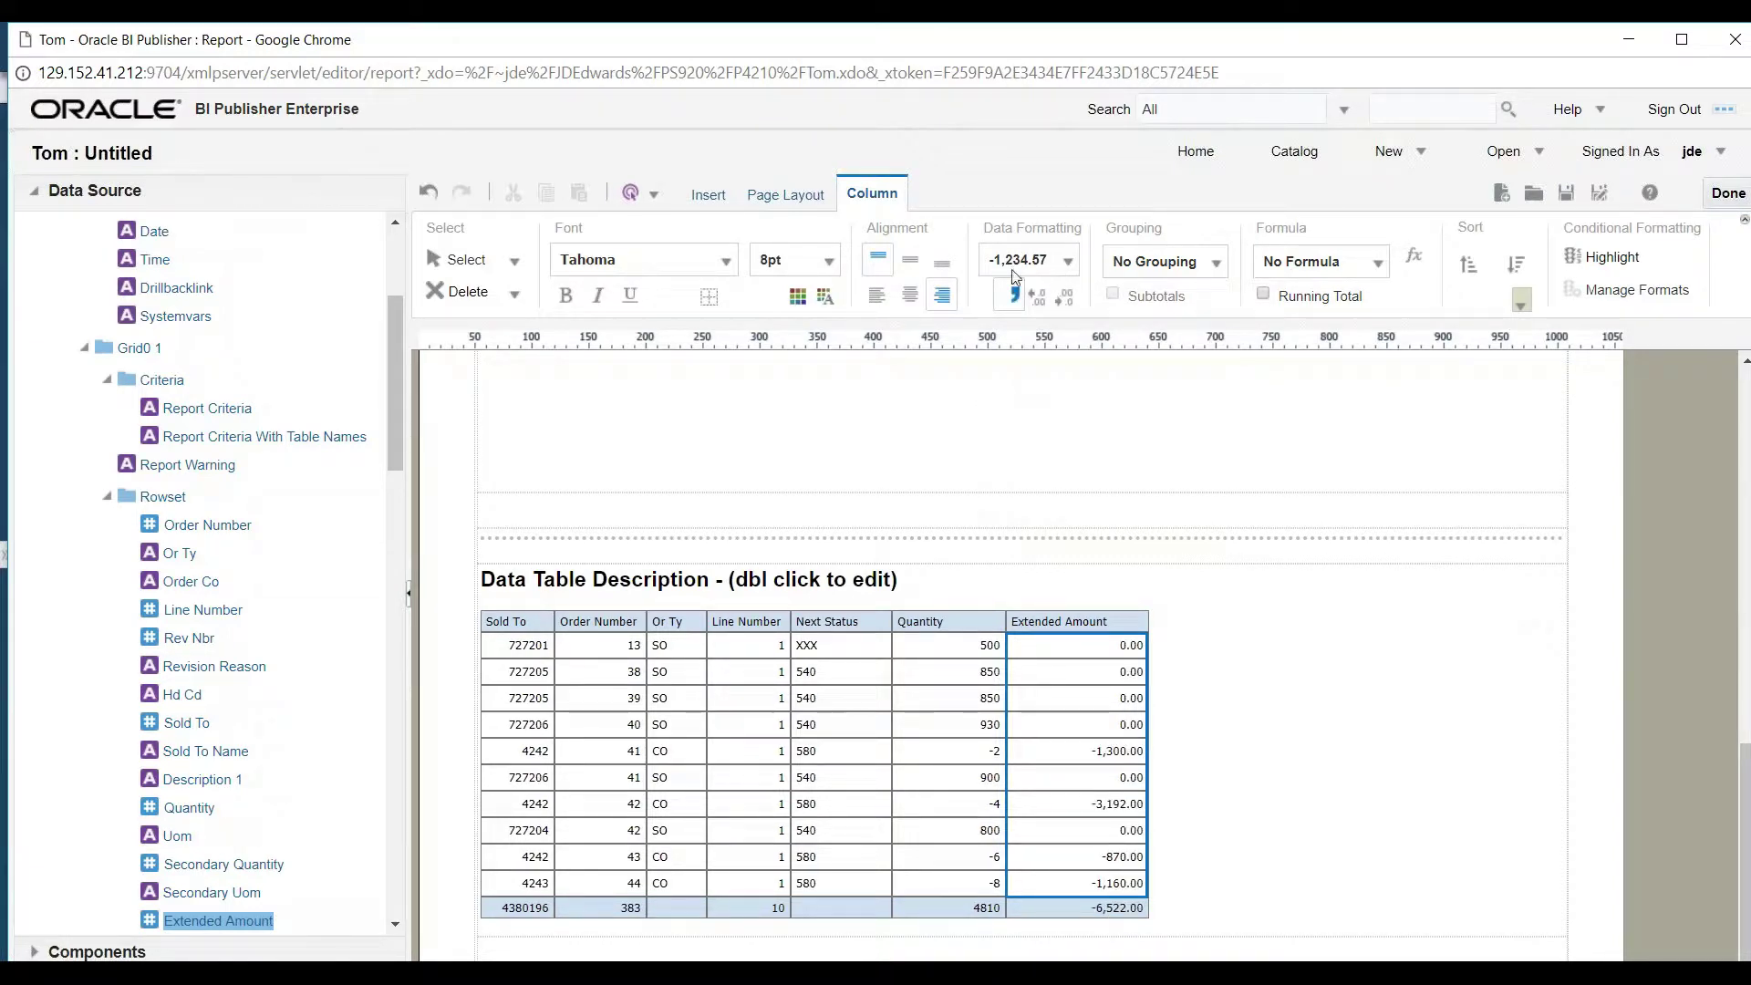
Apply the -1,234.57 number format to the Quantity column values
{"action": "left_click", "coordinate": [932, 655]}
{"action": "left_click", "coordinate": [1068, 262]}
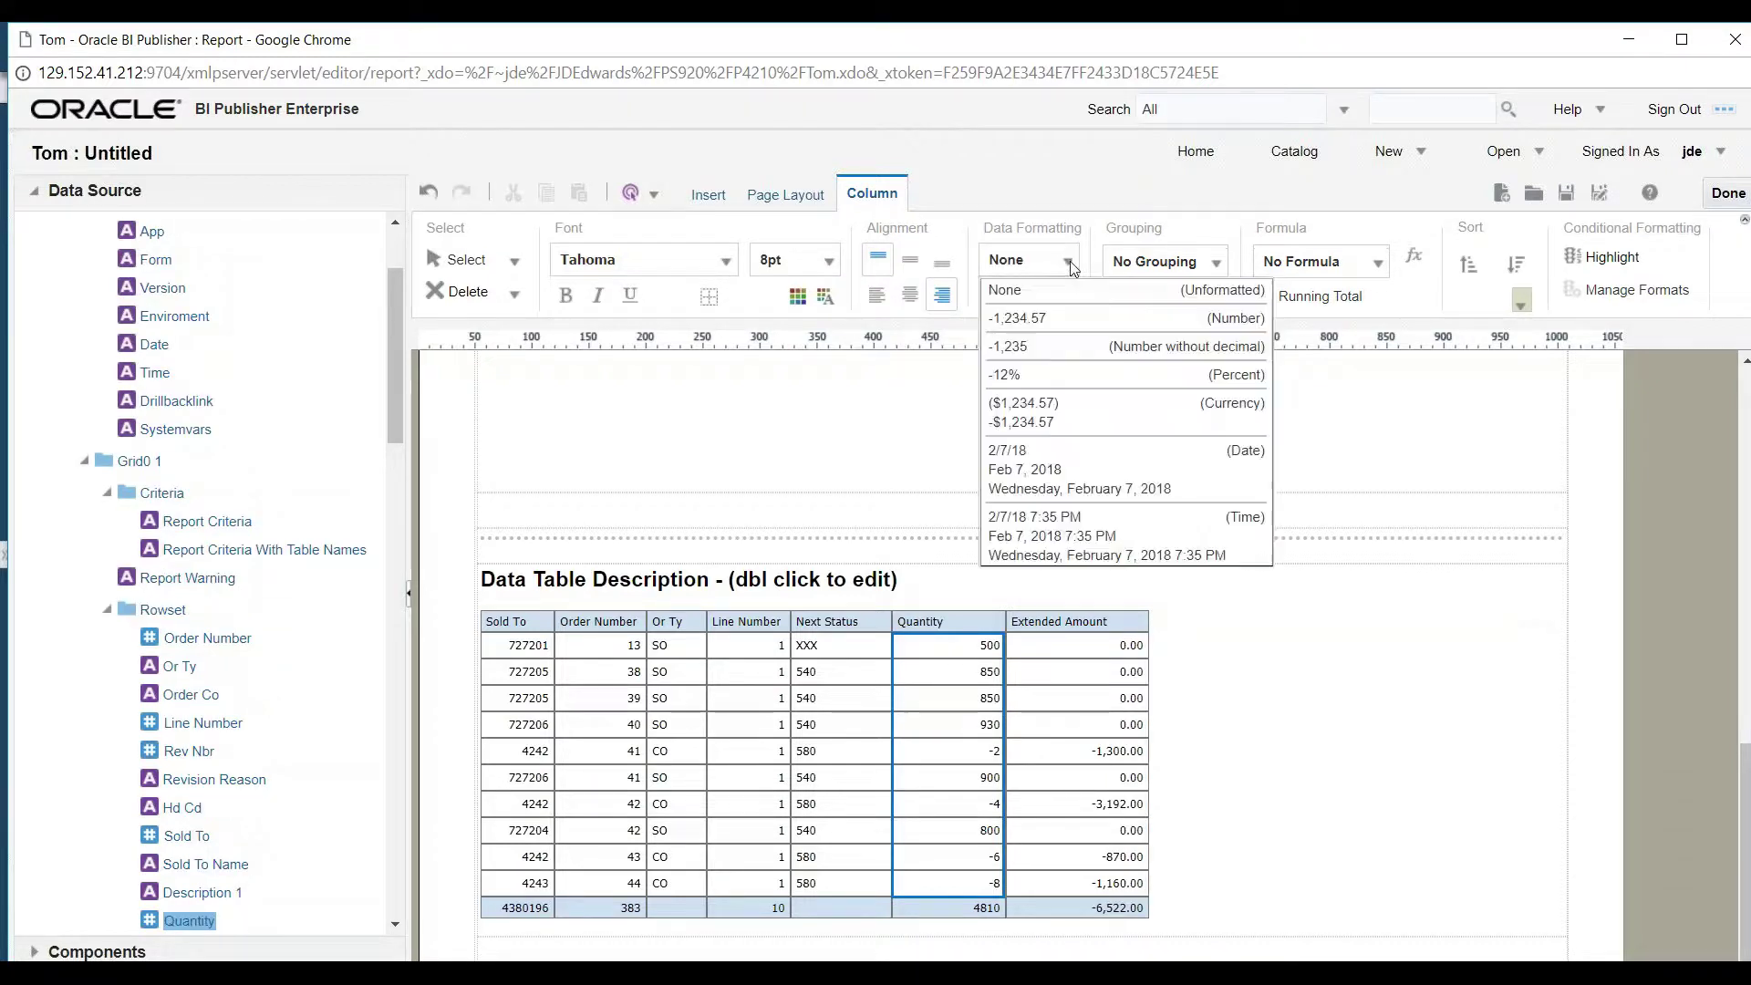
{"action": "left_click", "coordinate": [1037, 321]}
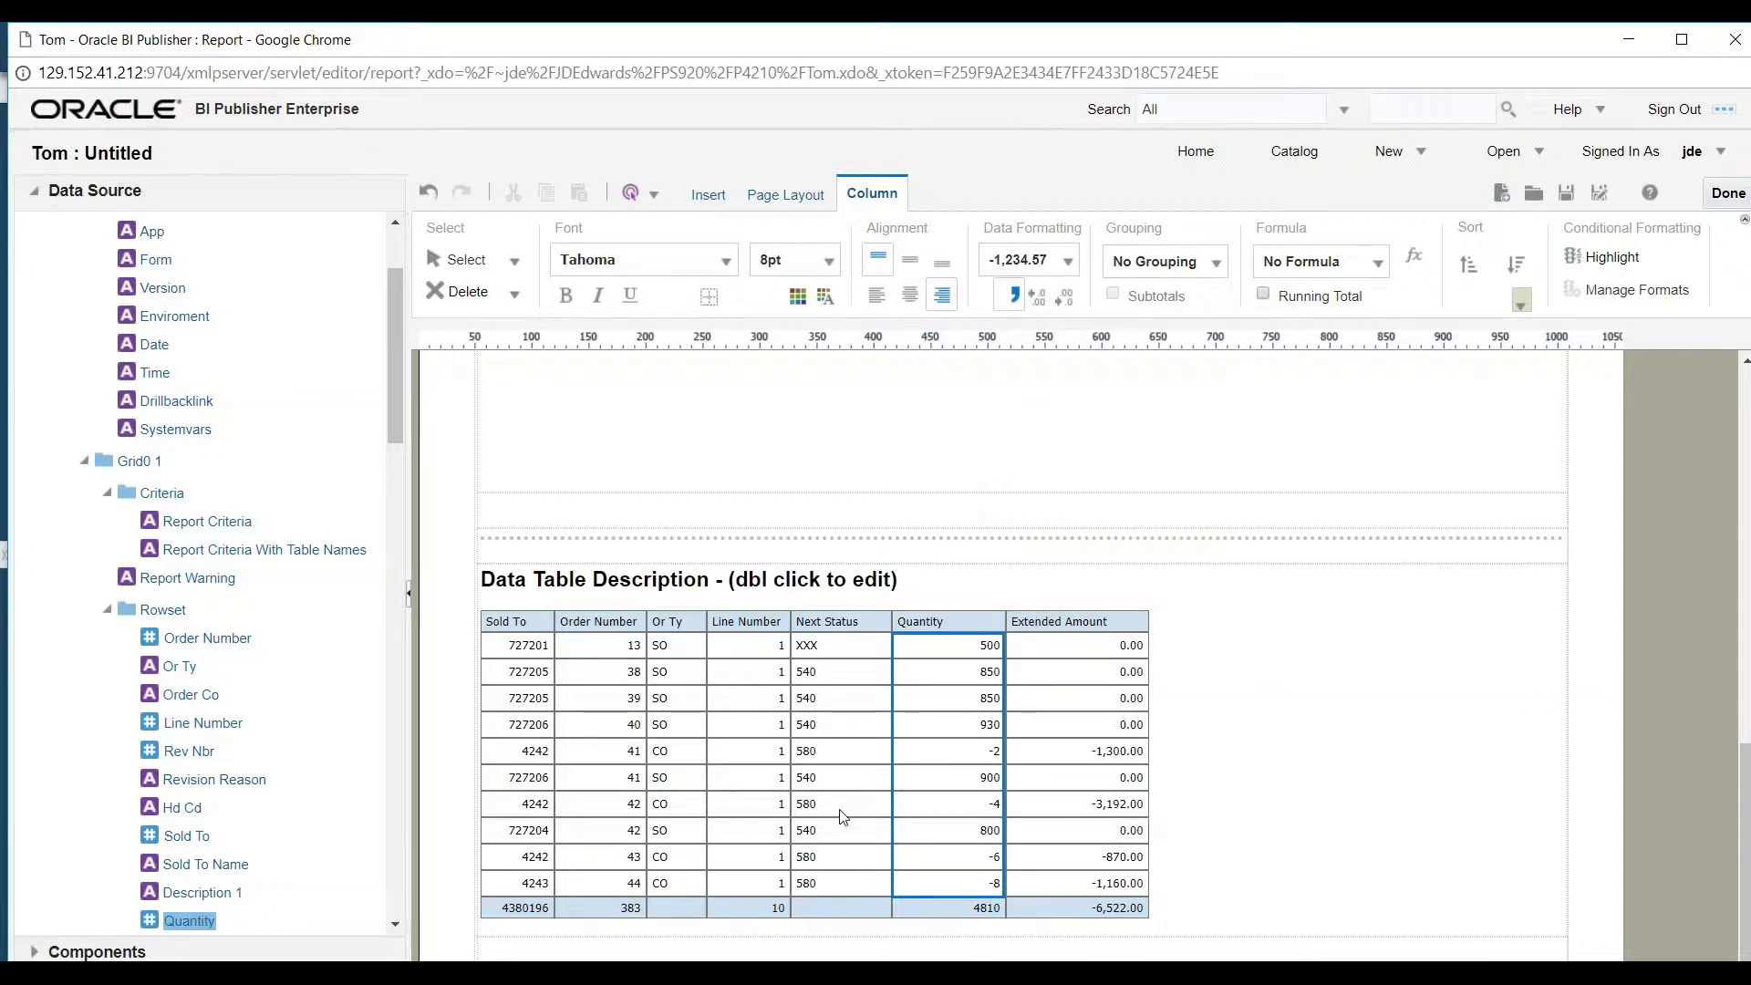
Change the total row formulas of the Line Number, Order Number and Sold To columns to Blank Text
{"action": "left_click", "coordinate": [757, 910]}
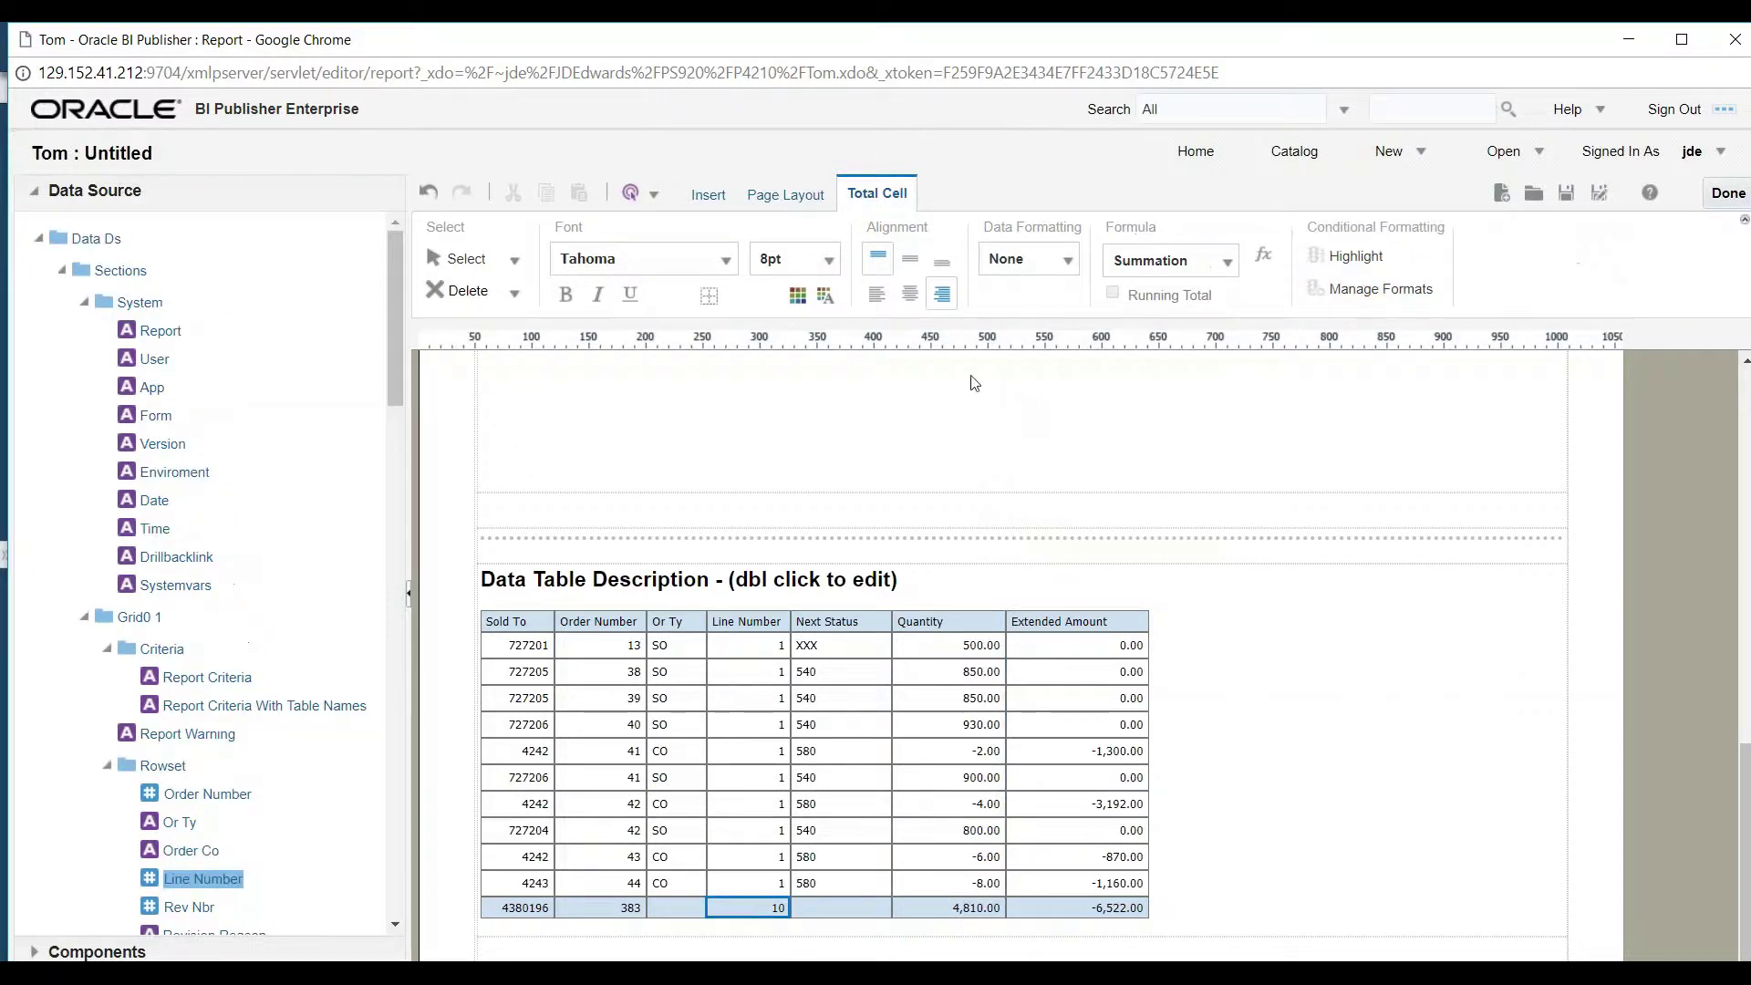
{"action": "left_click", "coordinate": [1229, 263]}
{"action": "left_click", "coordinate": [1143, 315]}
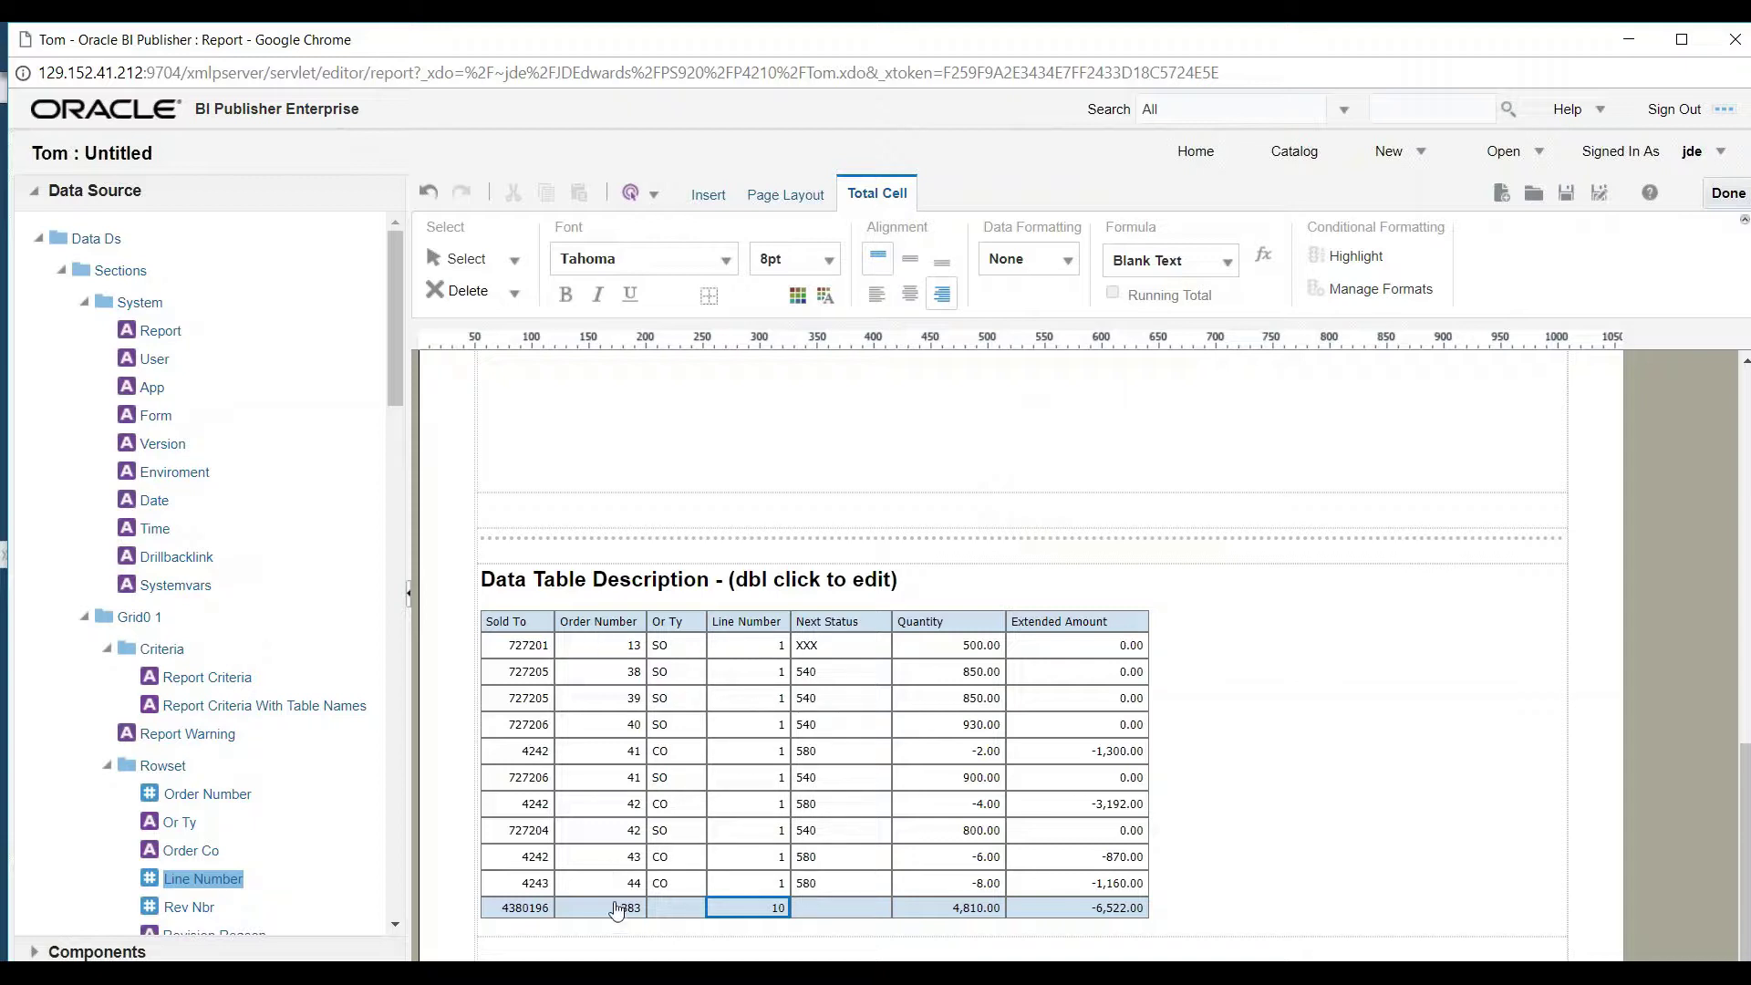
{"action": "left_click", "coordinate": [611, 909]}
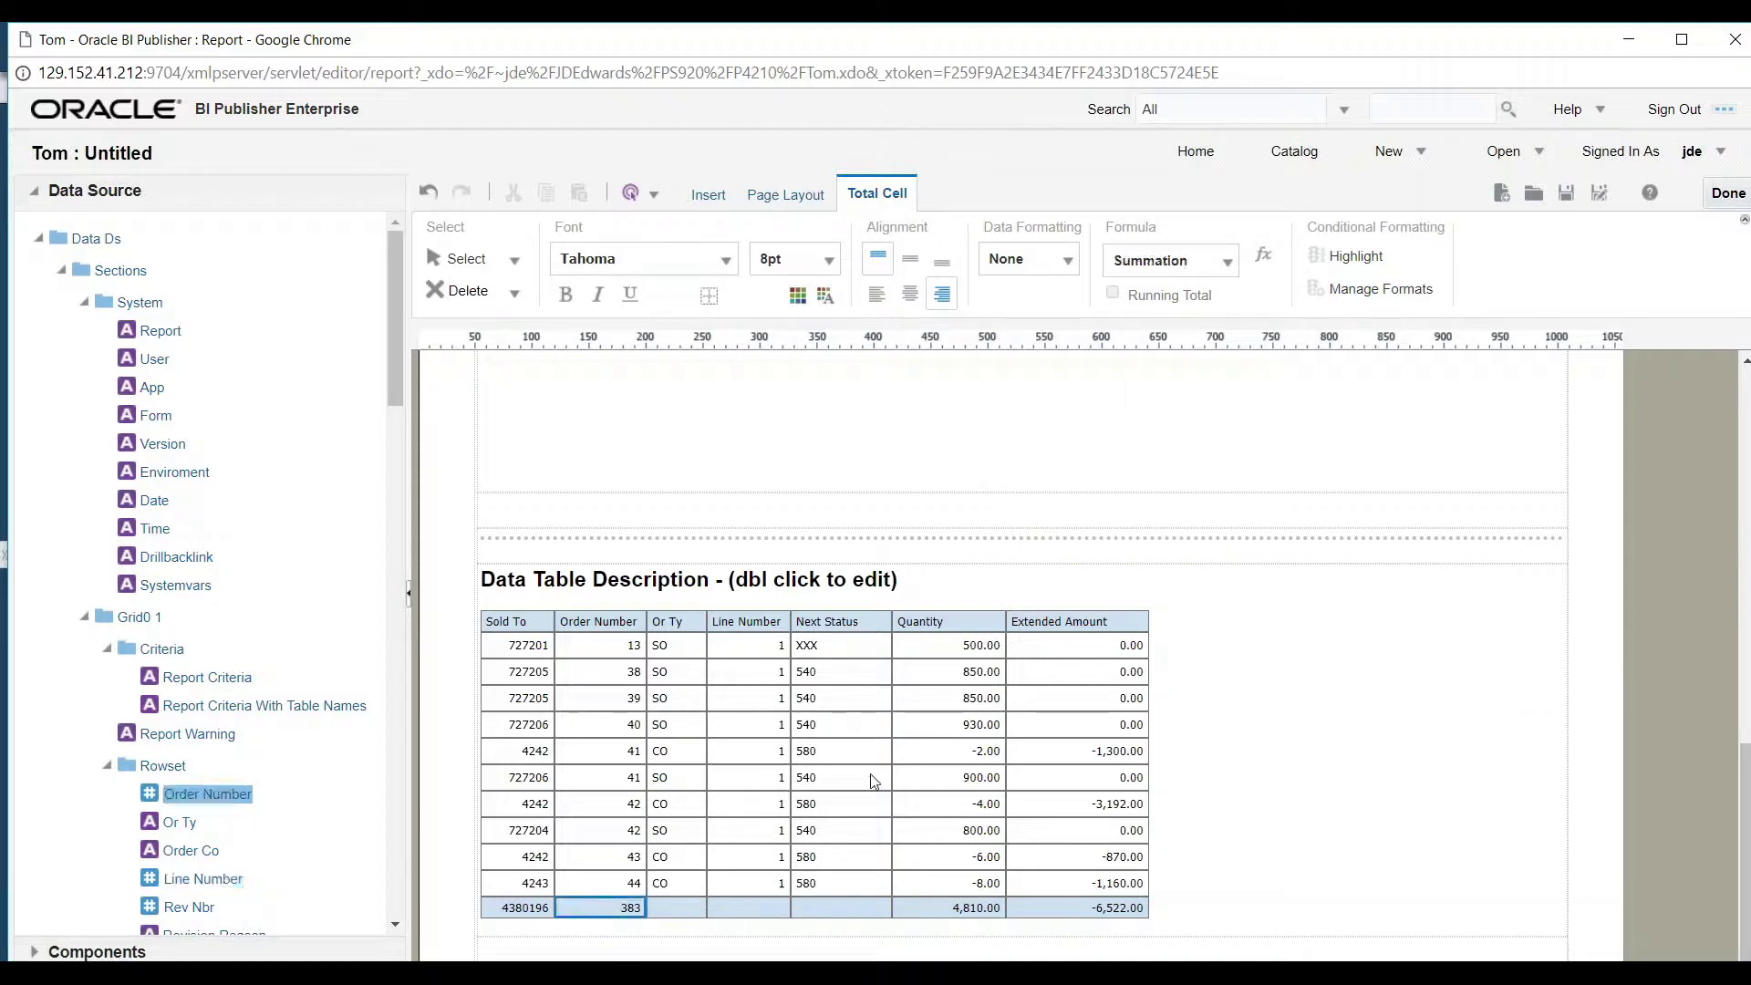
{"action": "left_click", "coordinate": [1227, 262]}
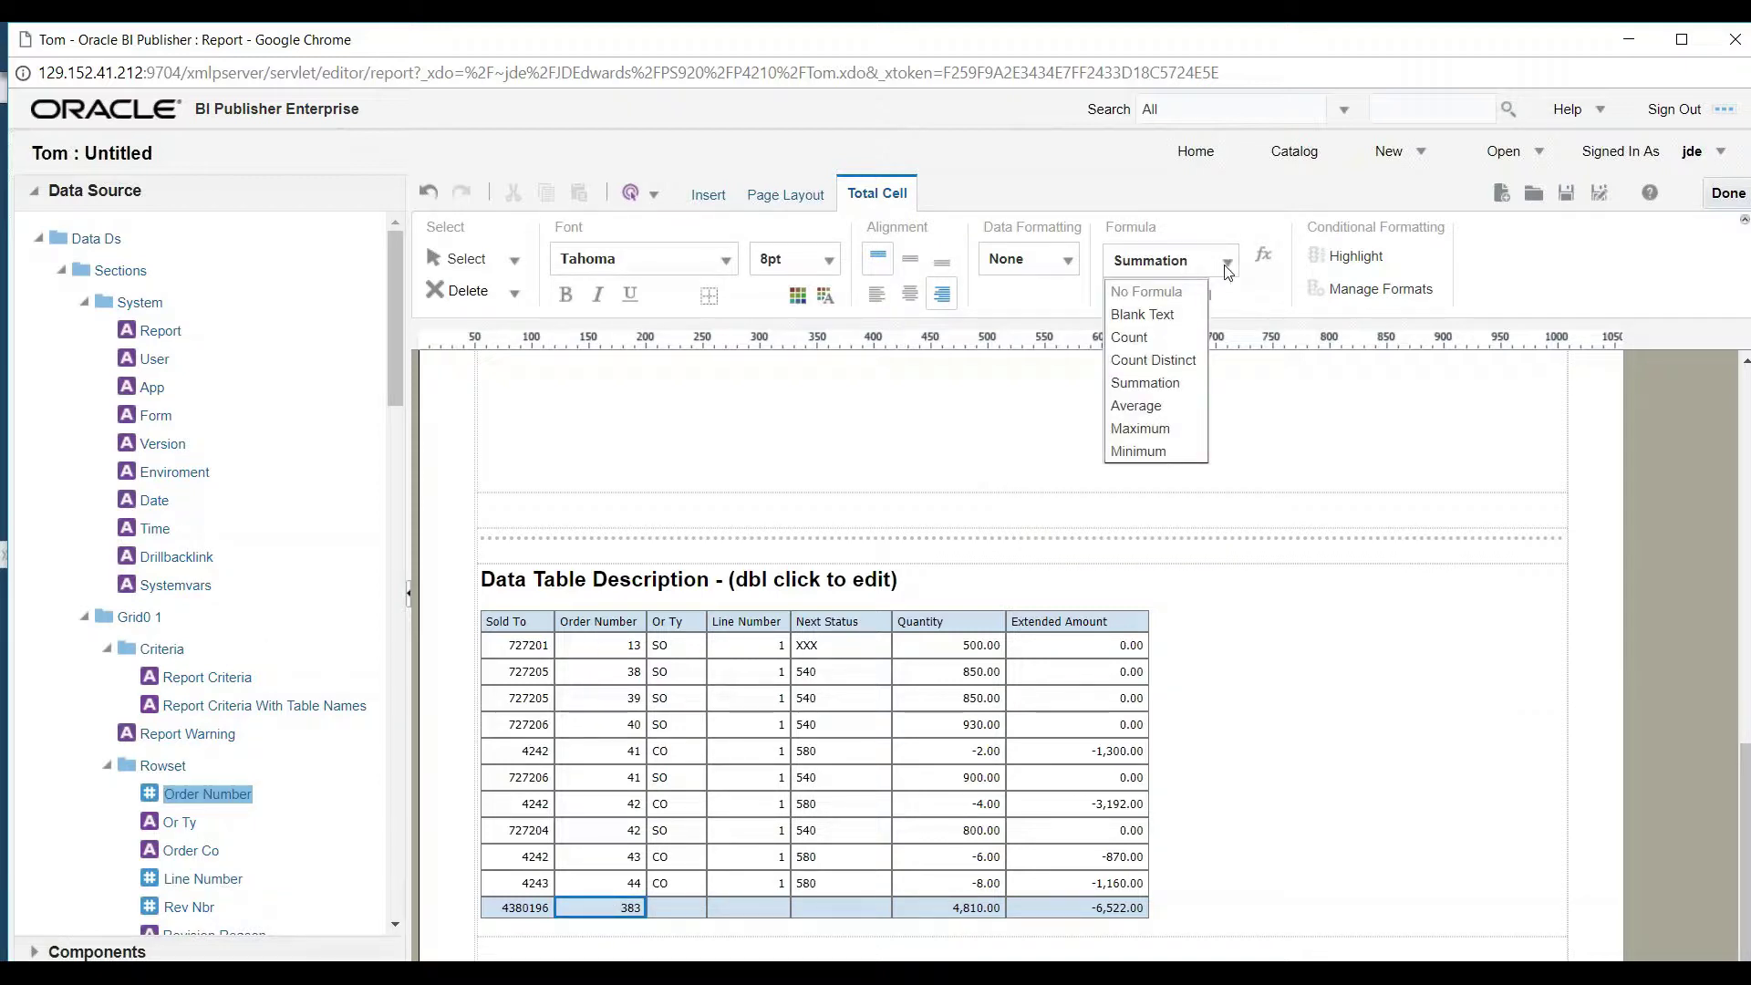
{"action": "left_click", "coordinate": [1172, 320]}
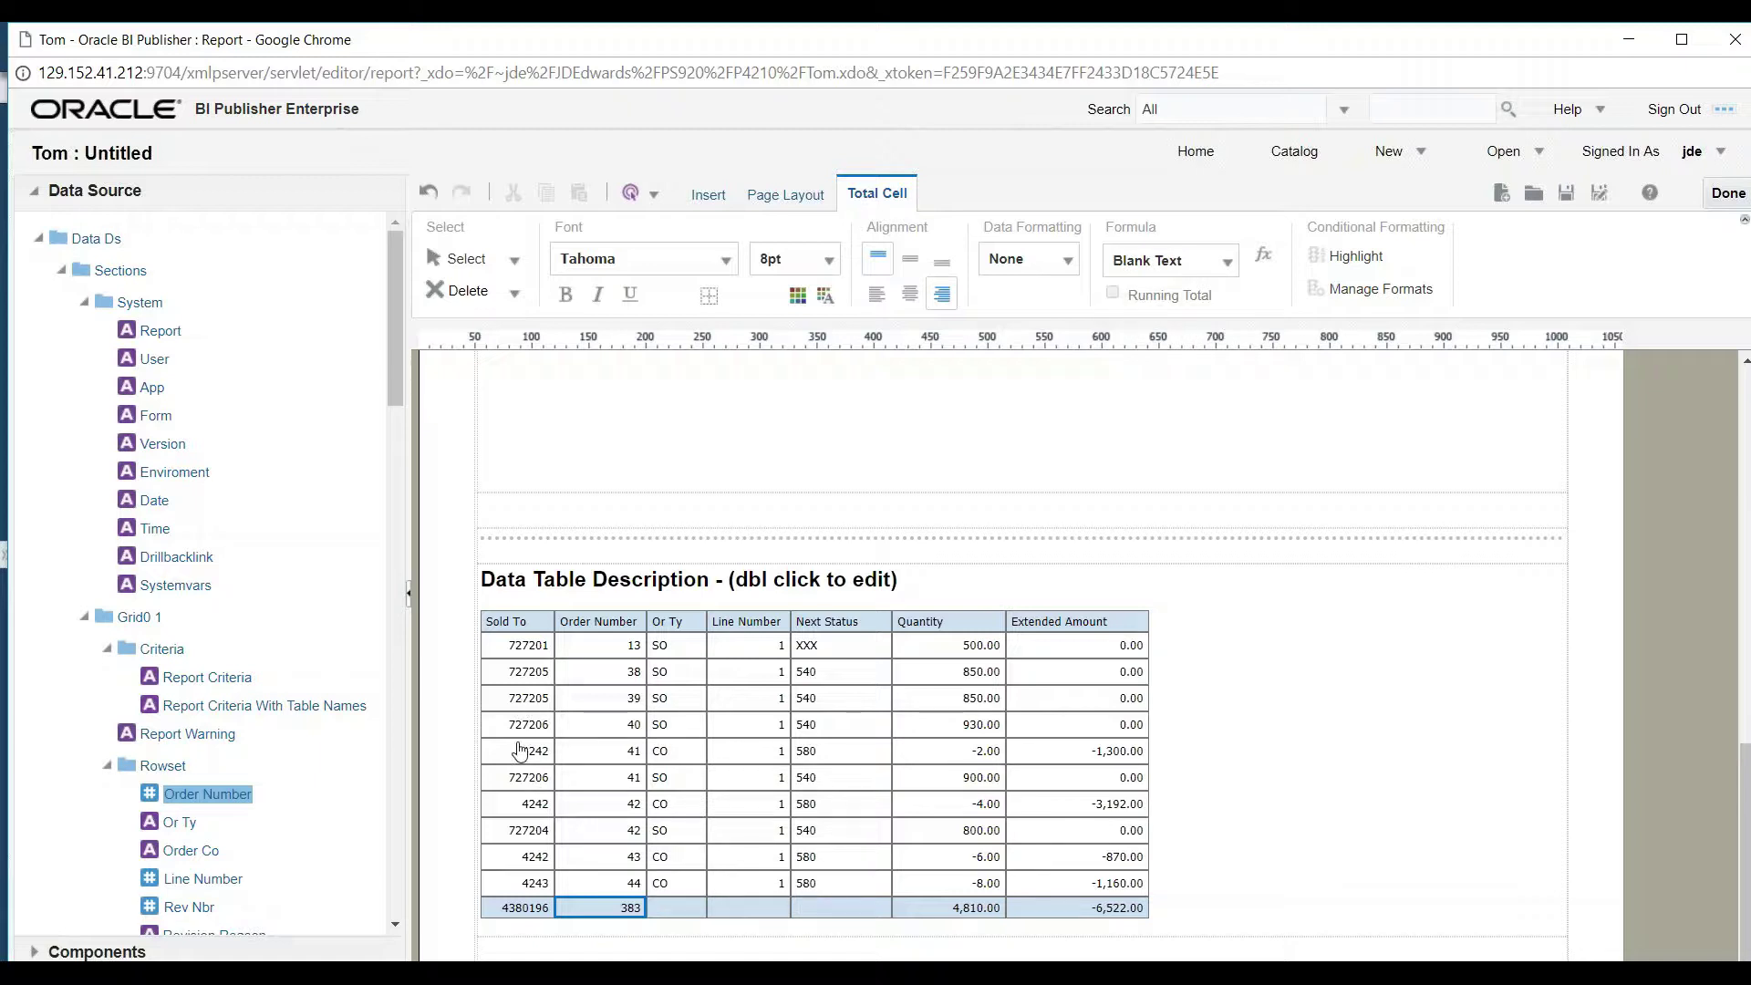
{"action": "left_click", "coordinate": [515, 910]}
{"action": "left_click", "coordinate": [1227, 262]}
{"action": "left_click", "coordinate": [1151, 313]}
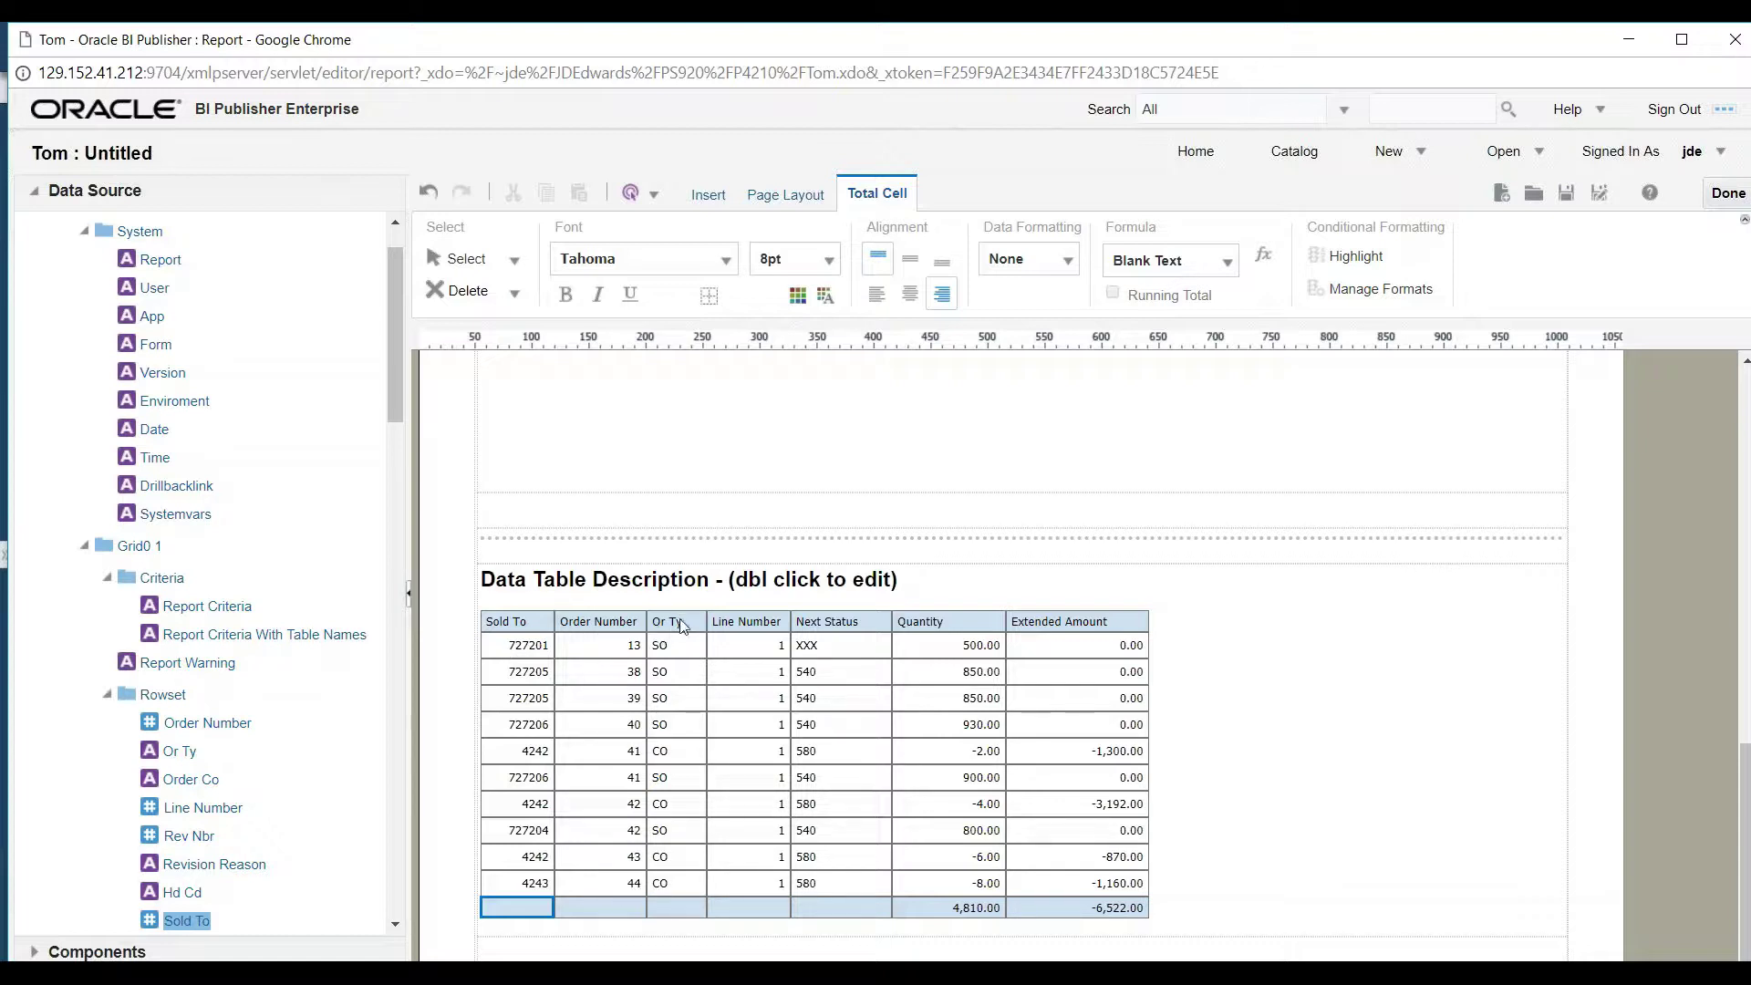
Move the Or Ty column between Sold To and Order Number, and set the Sold To column's grouping to Group Left
{"action": "left_click_drag", "start_coordinate": [682, 628], "coordinate": [626, 676]}
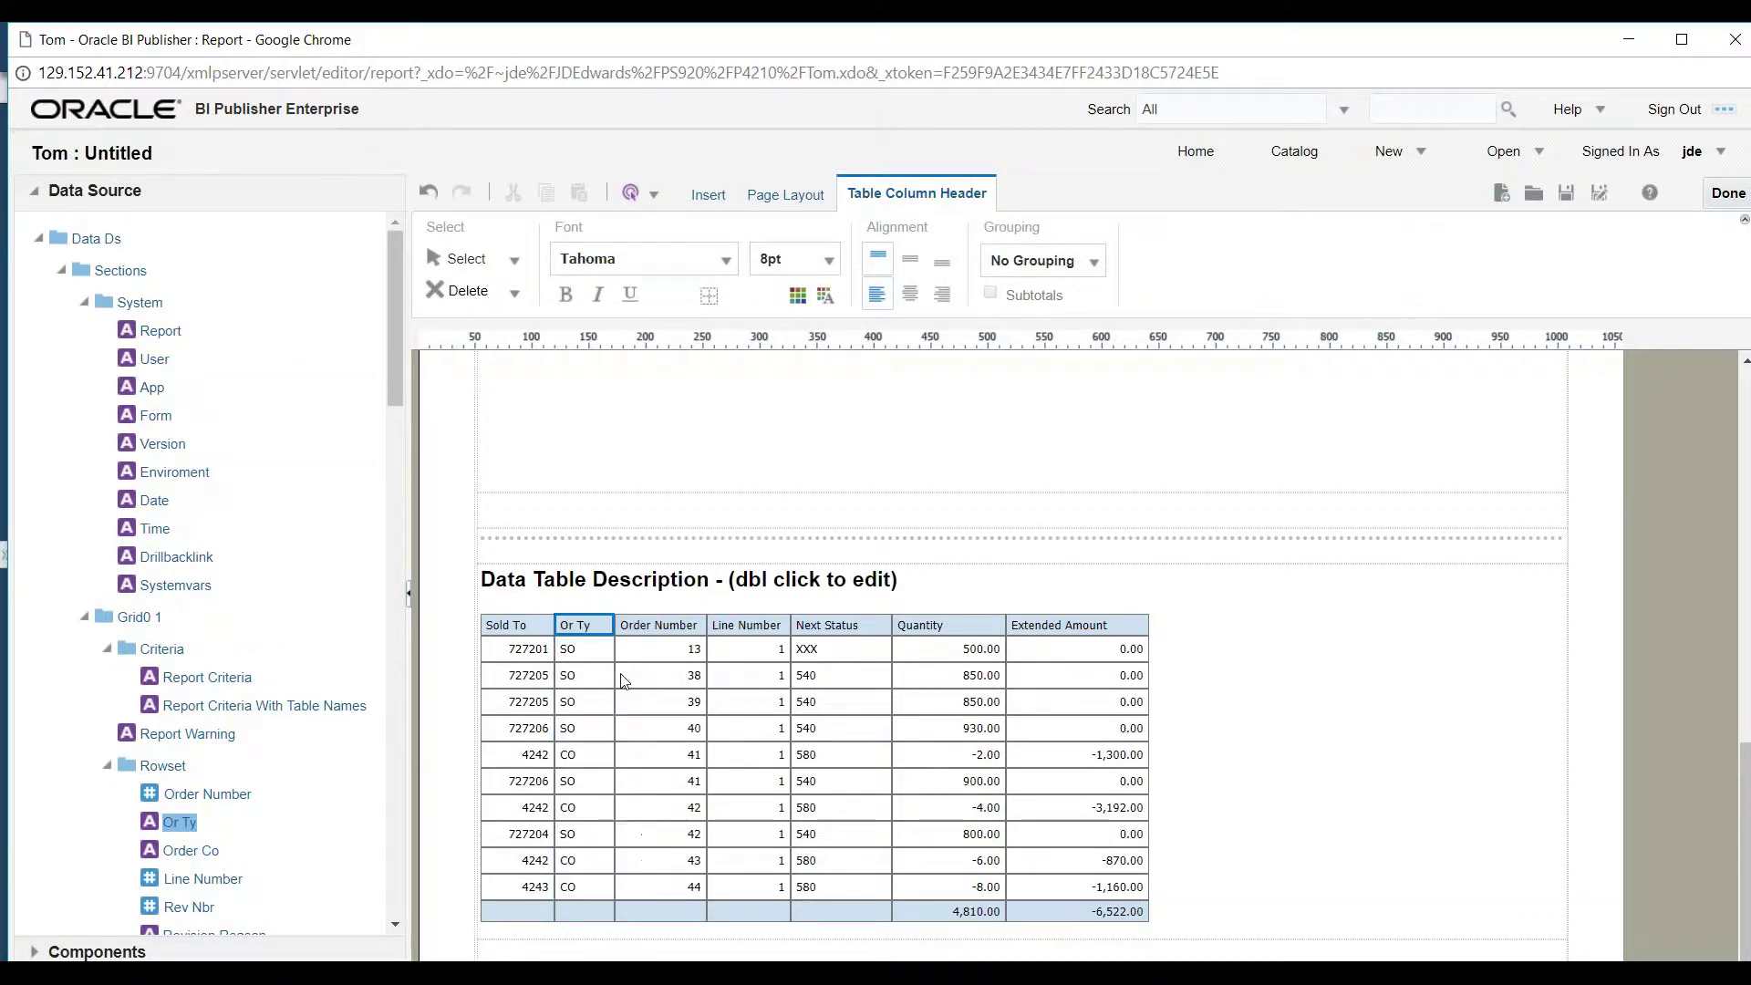
{"action": "left_click", "coordinate": [500, 655]}
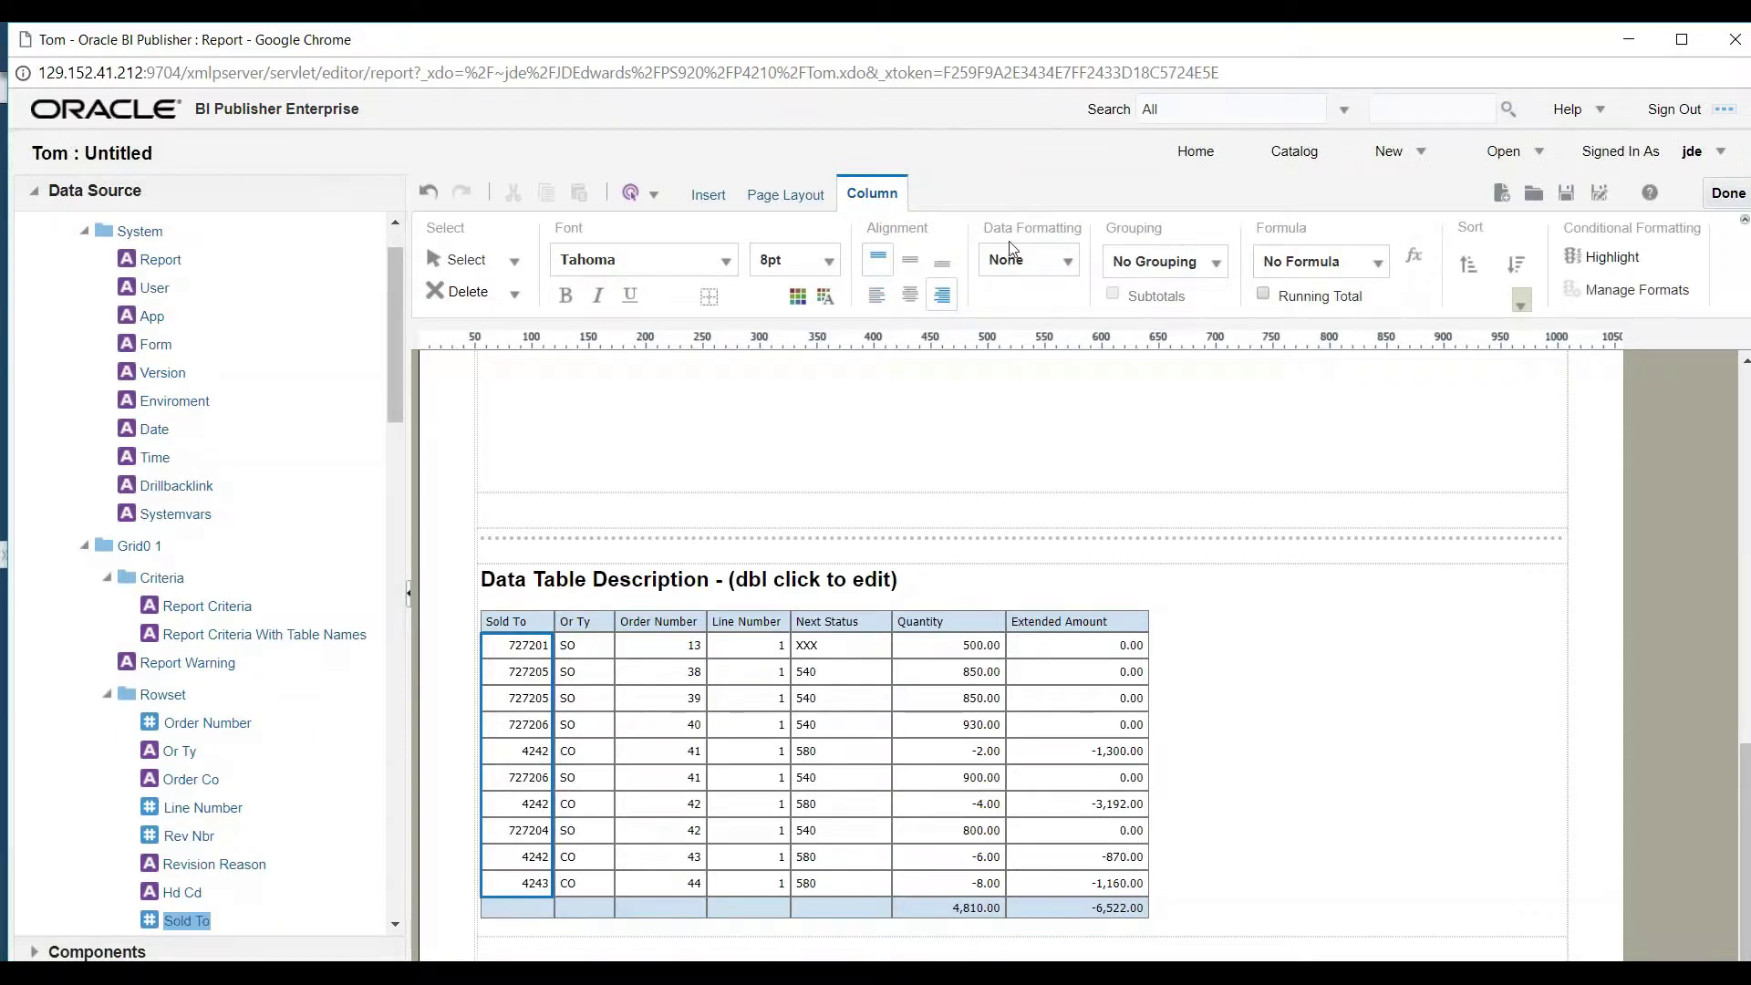
{"action": "left_click", "coordinate": [1216, 263]}
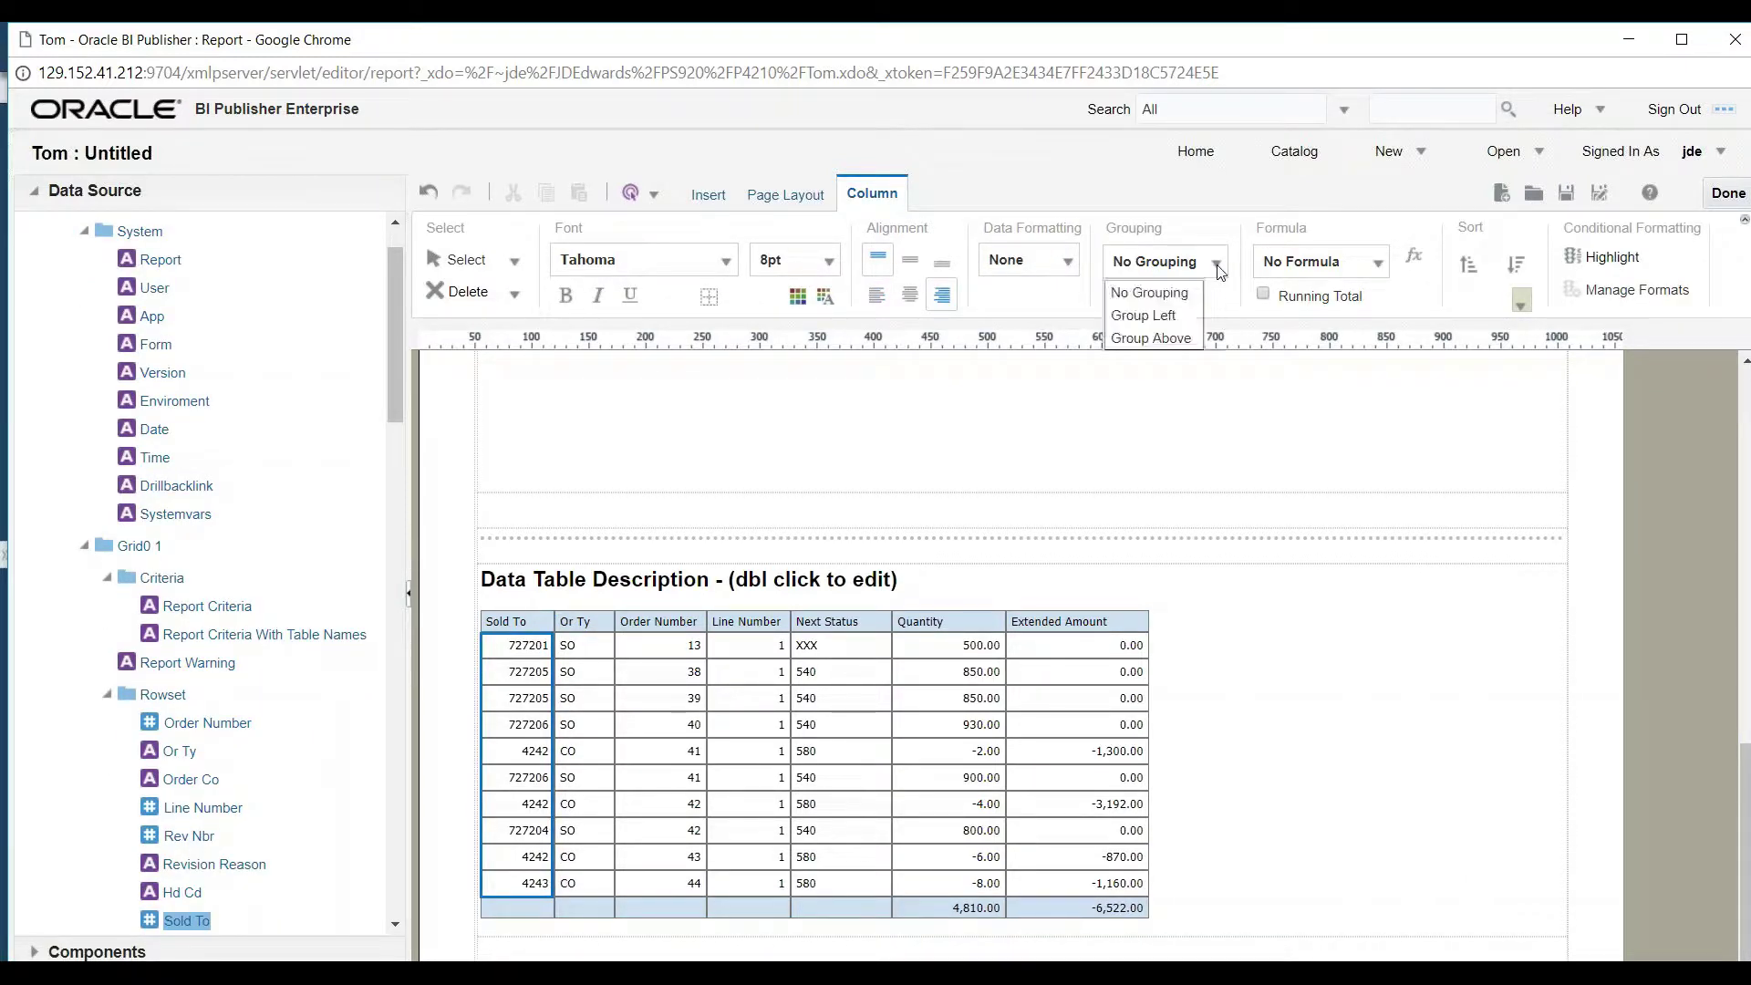
{"action": "left_click", "coordinate": [1145, 315]}
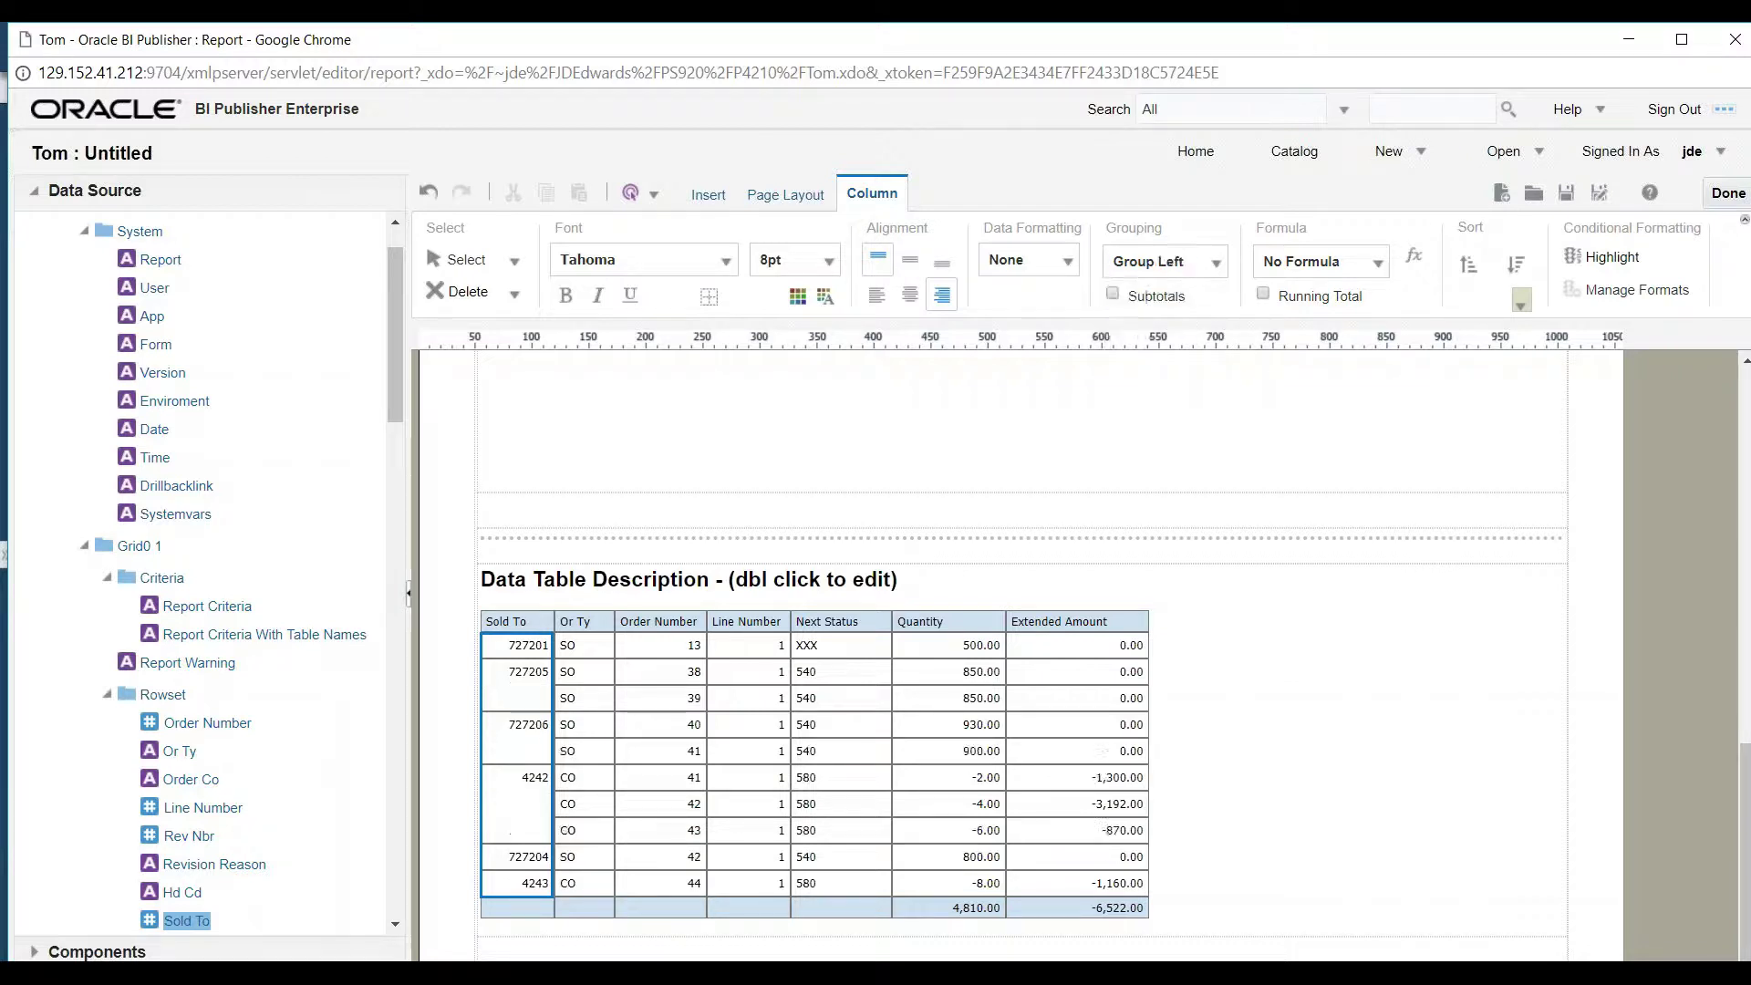
Apply Group Left to the Or Ty and Order Number columns of the data table
{"action": "left_click", "coordinate": [586, 656]}
{"action": "left_click", "coordinate": [1219, 264]}
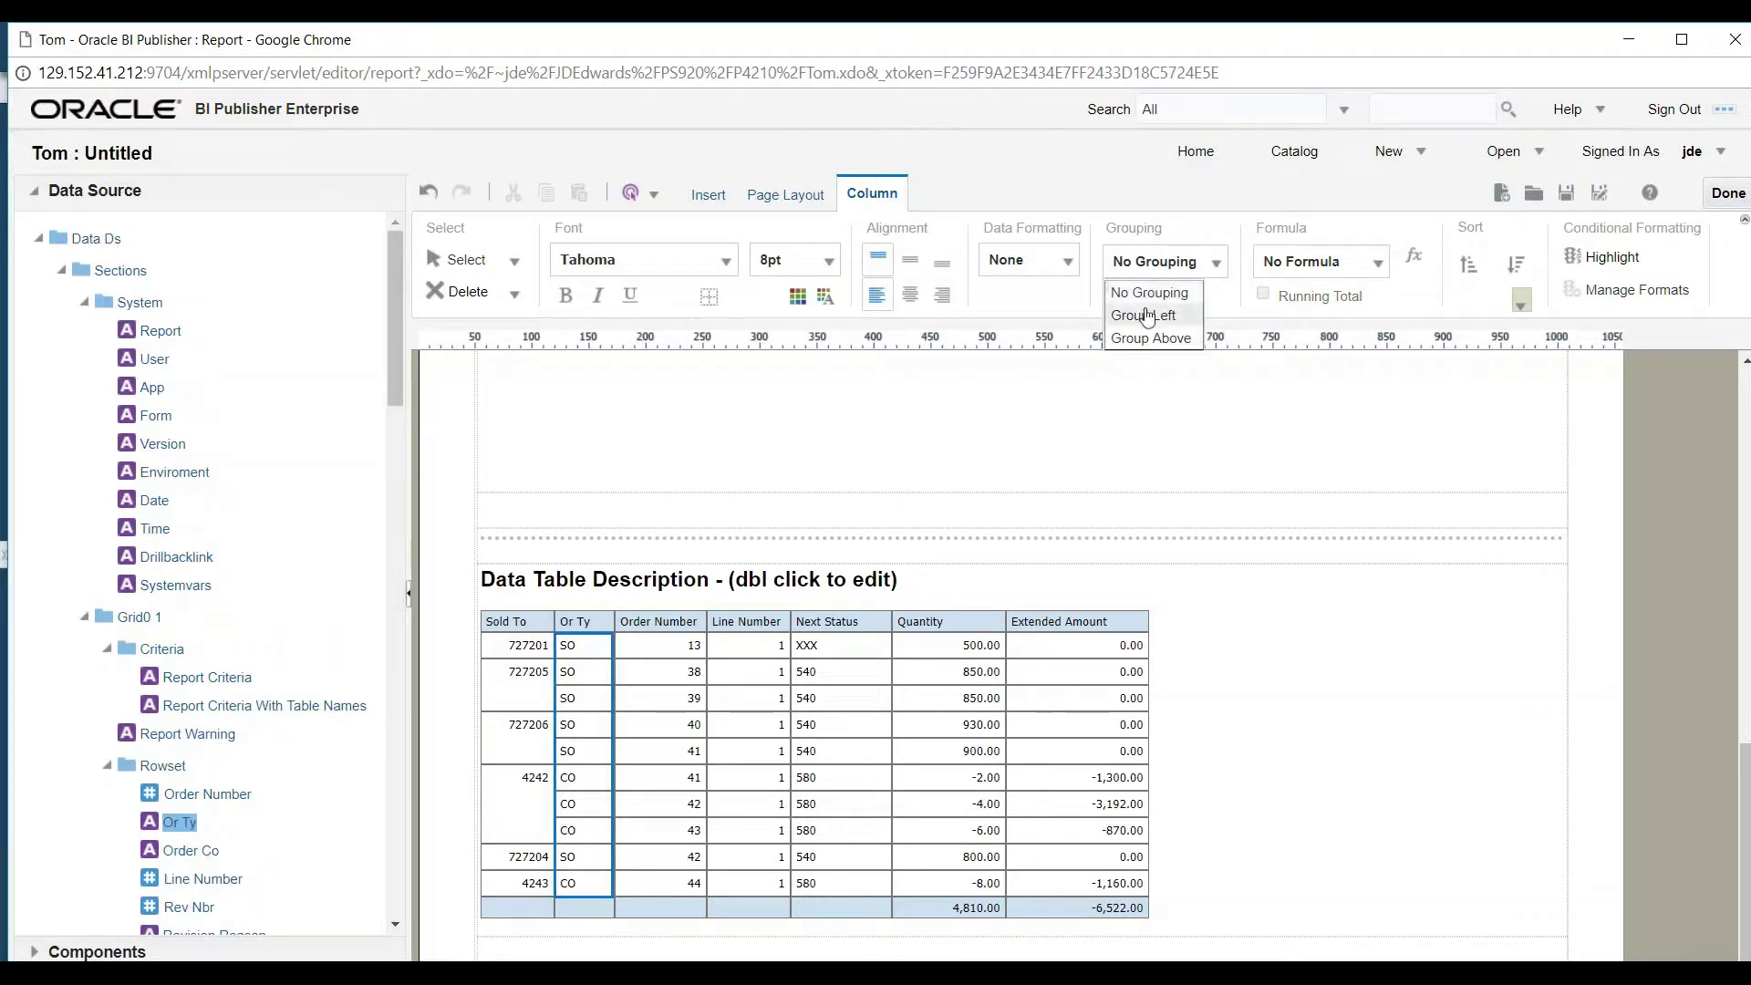
{"action": "left_click", "coordinate": [1146, 315]}
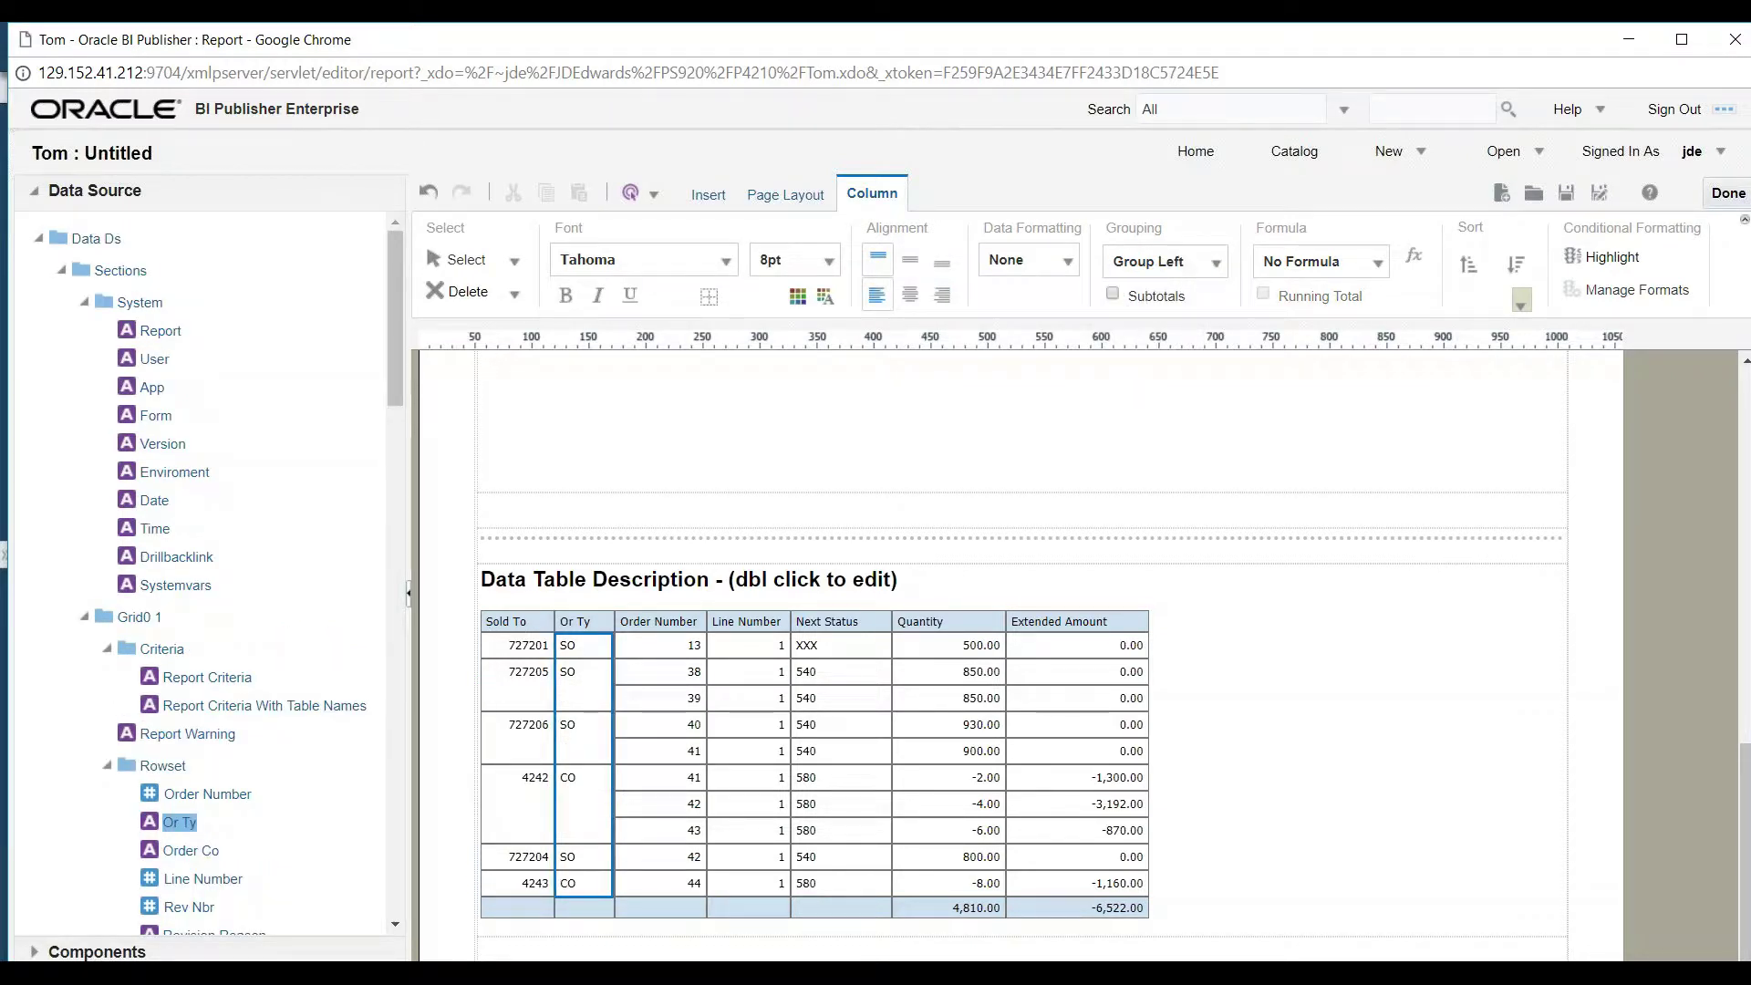
{"action": "left_click", "coordinate": [682, 670]}
{"action": "left_click", "coordinate": [1219, 265]}
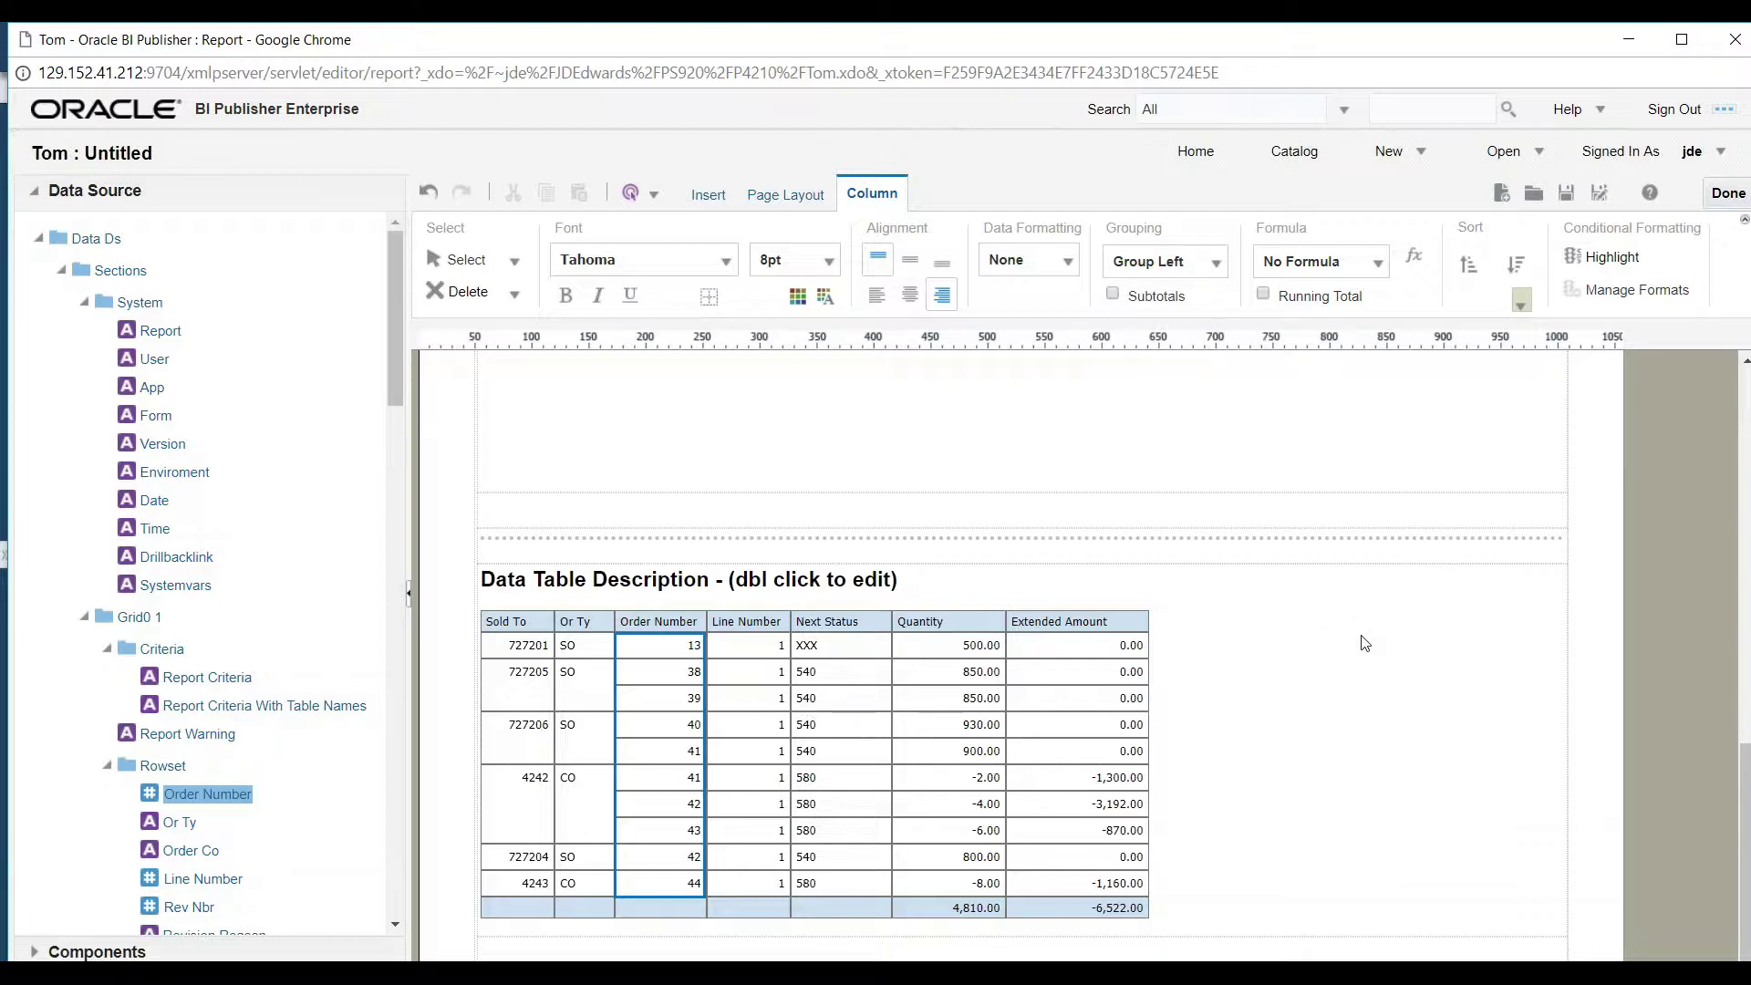
Save the report layout under the same name as the report
{"action": "scroll", "coordinate": [1363, 645], "scroll_direction": "up", "scroll_amount": 10}
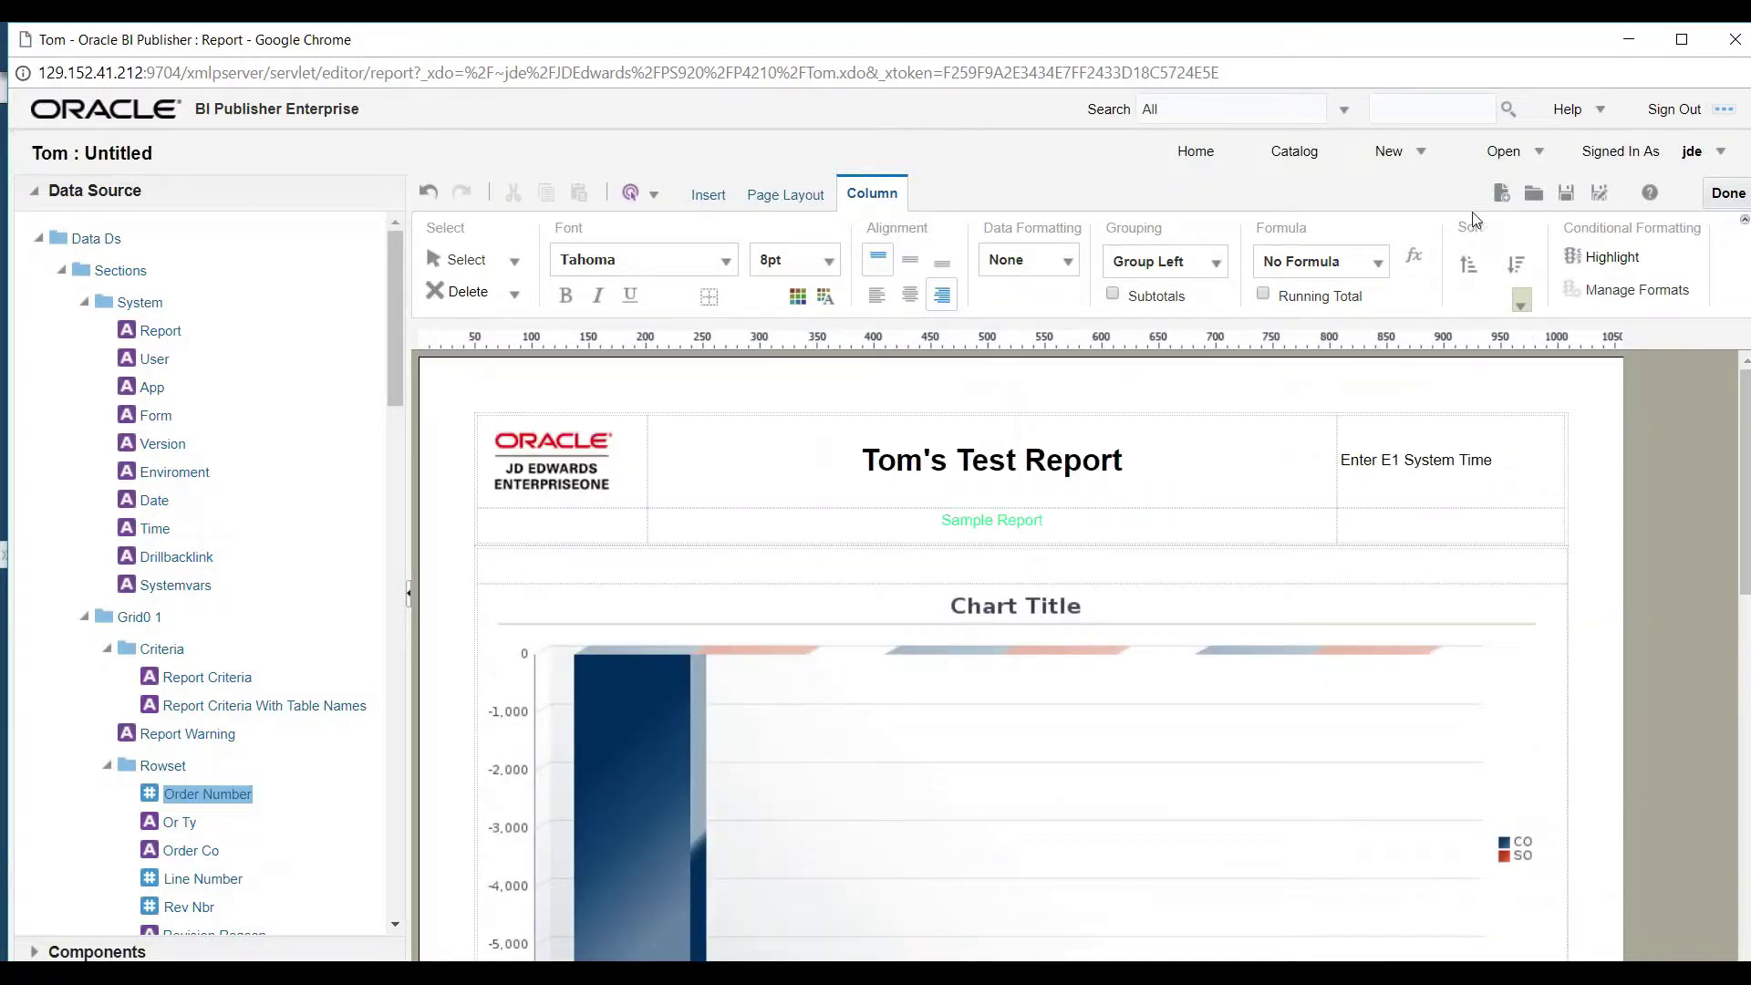
{"action": "left_click", "coordinate": [1569, 194]}
{"action": "type", "text": "Tom"}
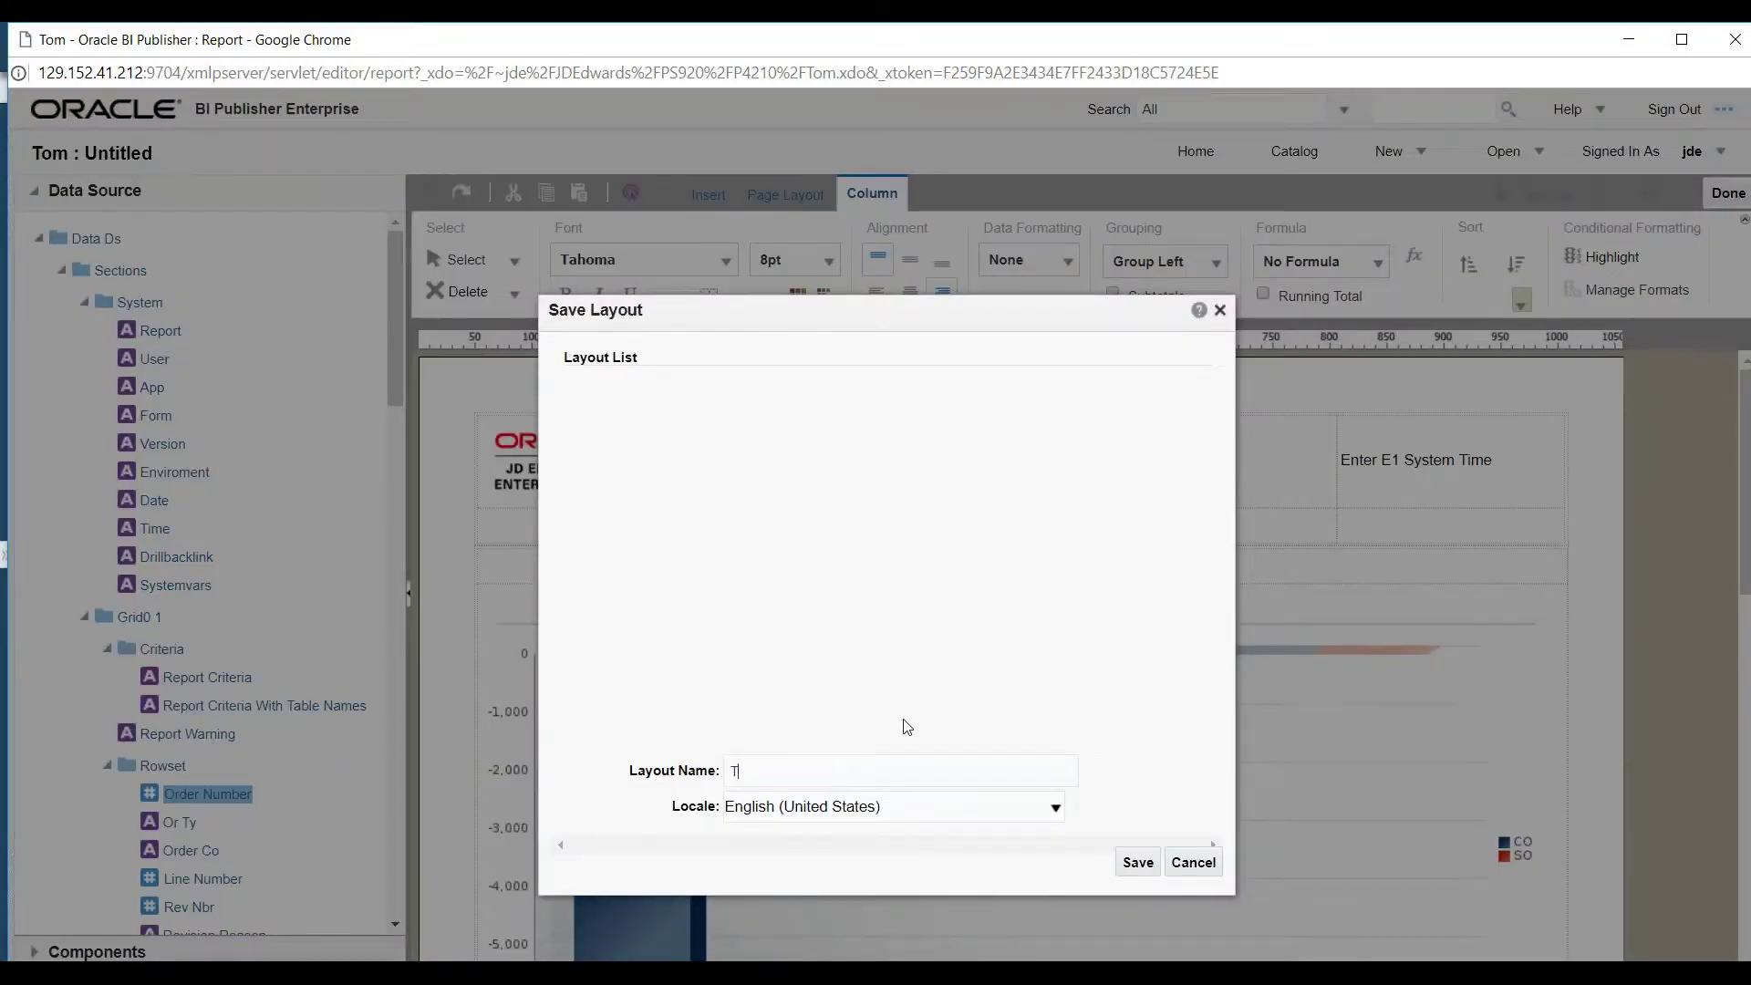
{"action": "left_click", "coordinate": [1131, 863]}
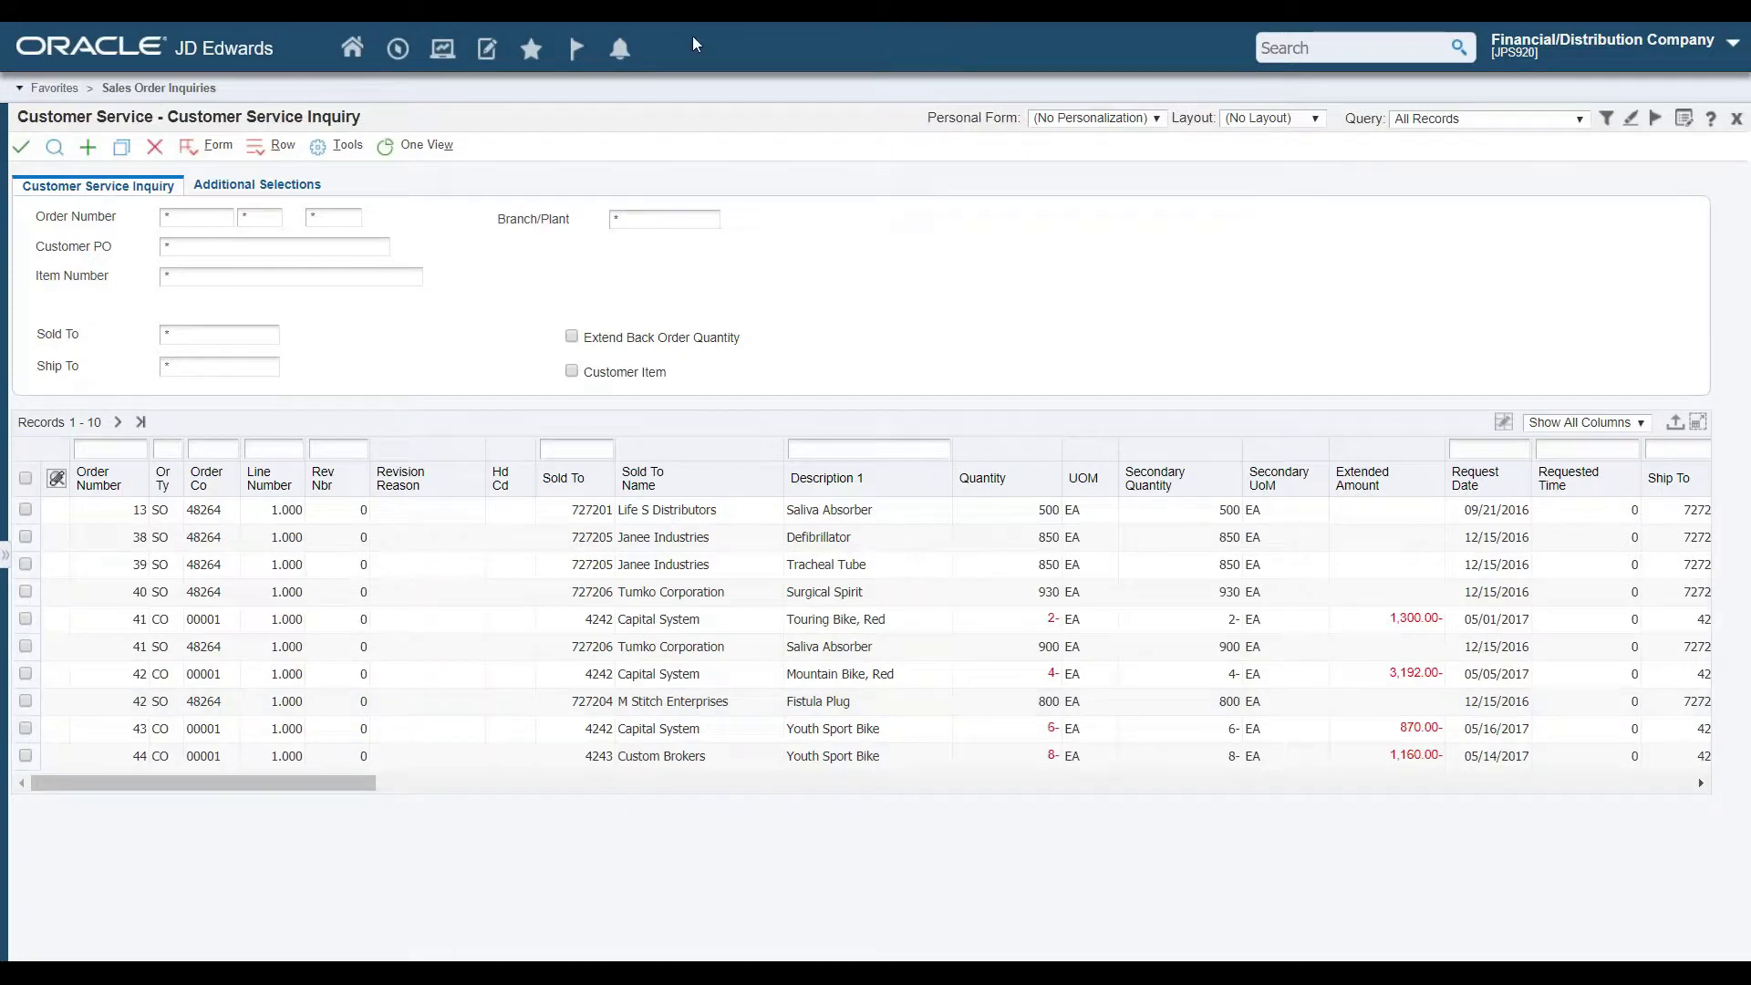
Find the records in JD Edwards Customer Service Inquiry, run the newly designed personal One View report, and review its charts and data table
{"action": "left_click", "coordinate": [54, 150]}
{"action": "left_click", "coordinate": [424, 146]}
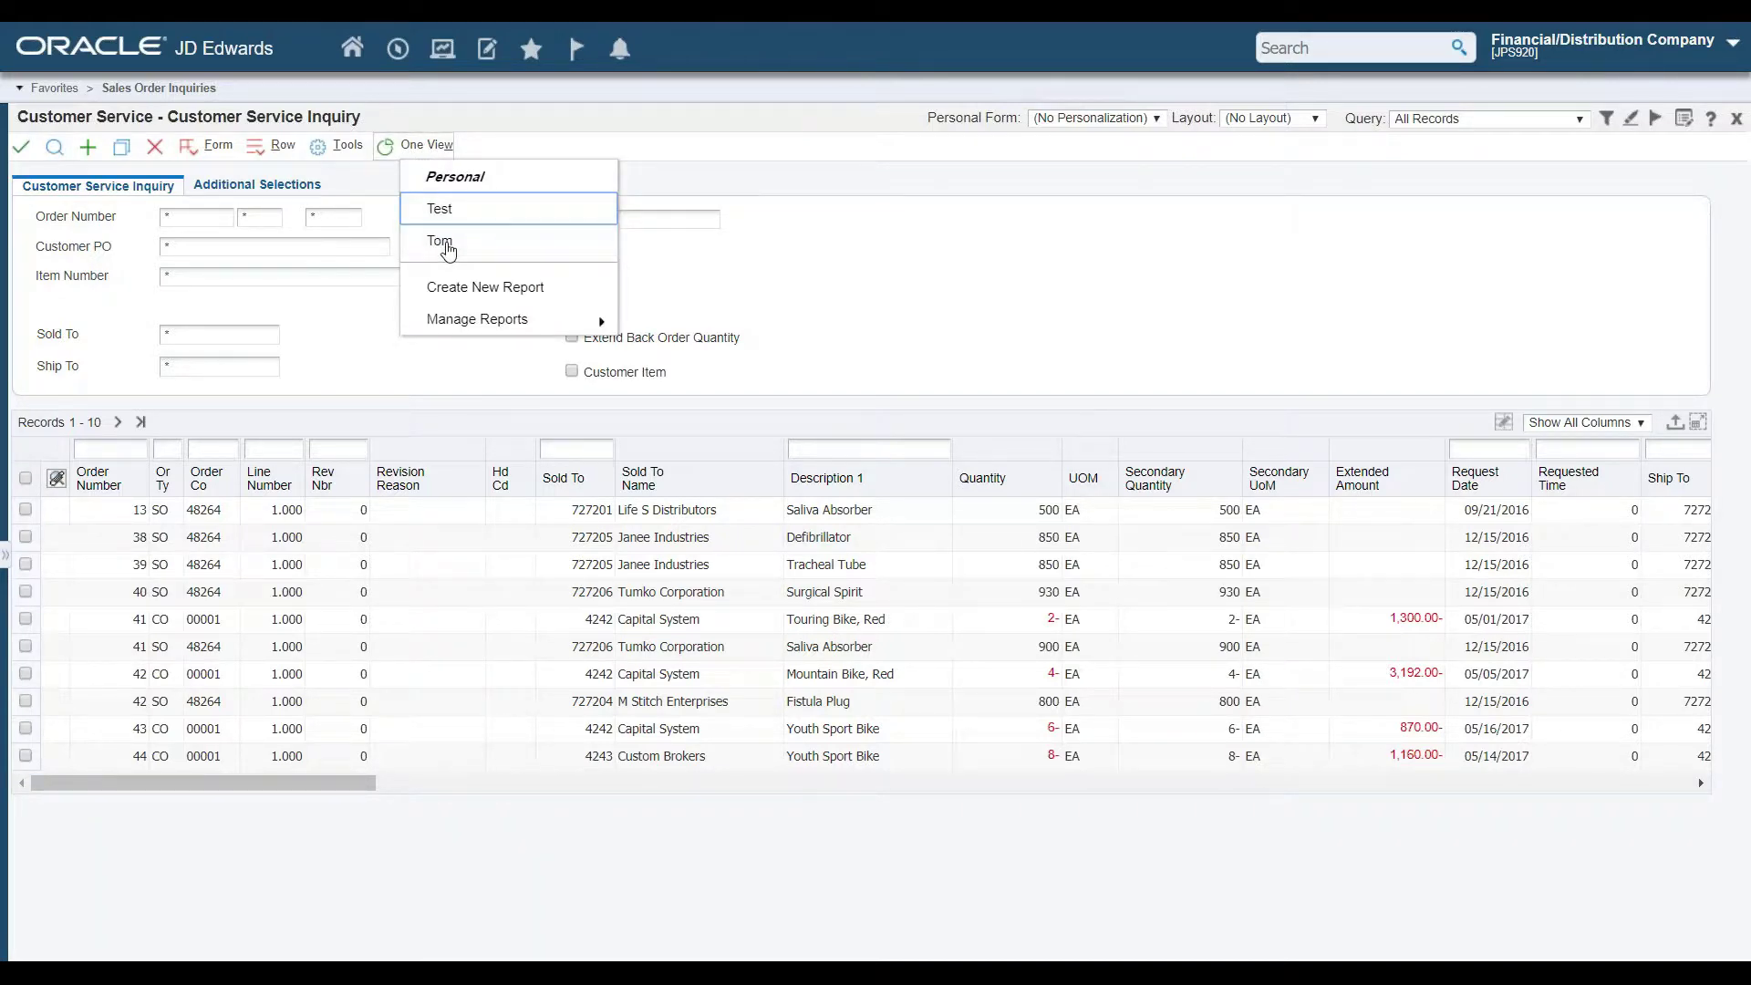
{"action": "left_click", "coordinate": [446, 243]}
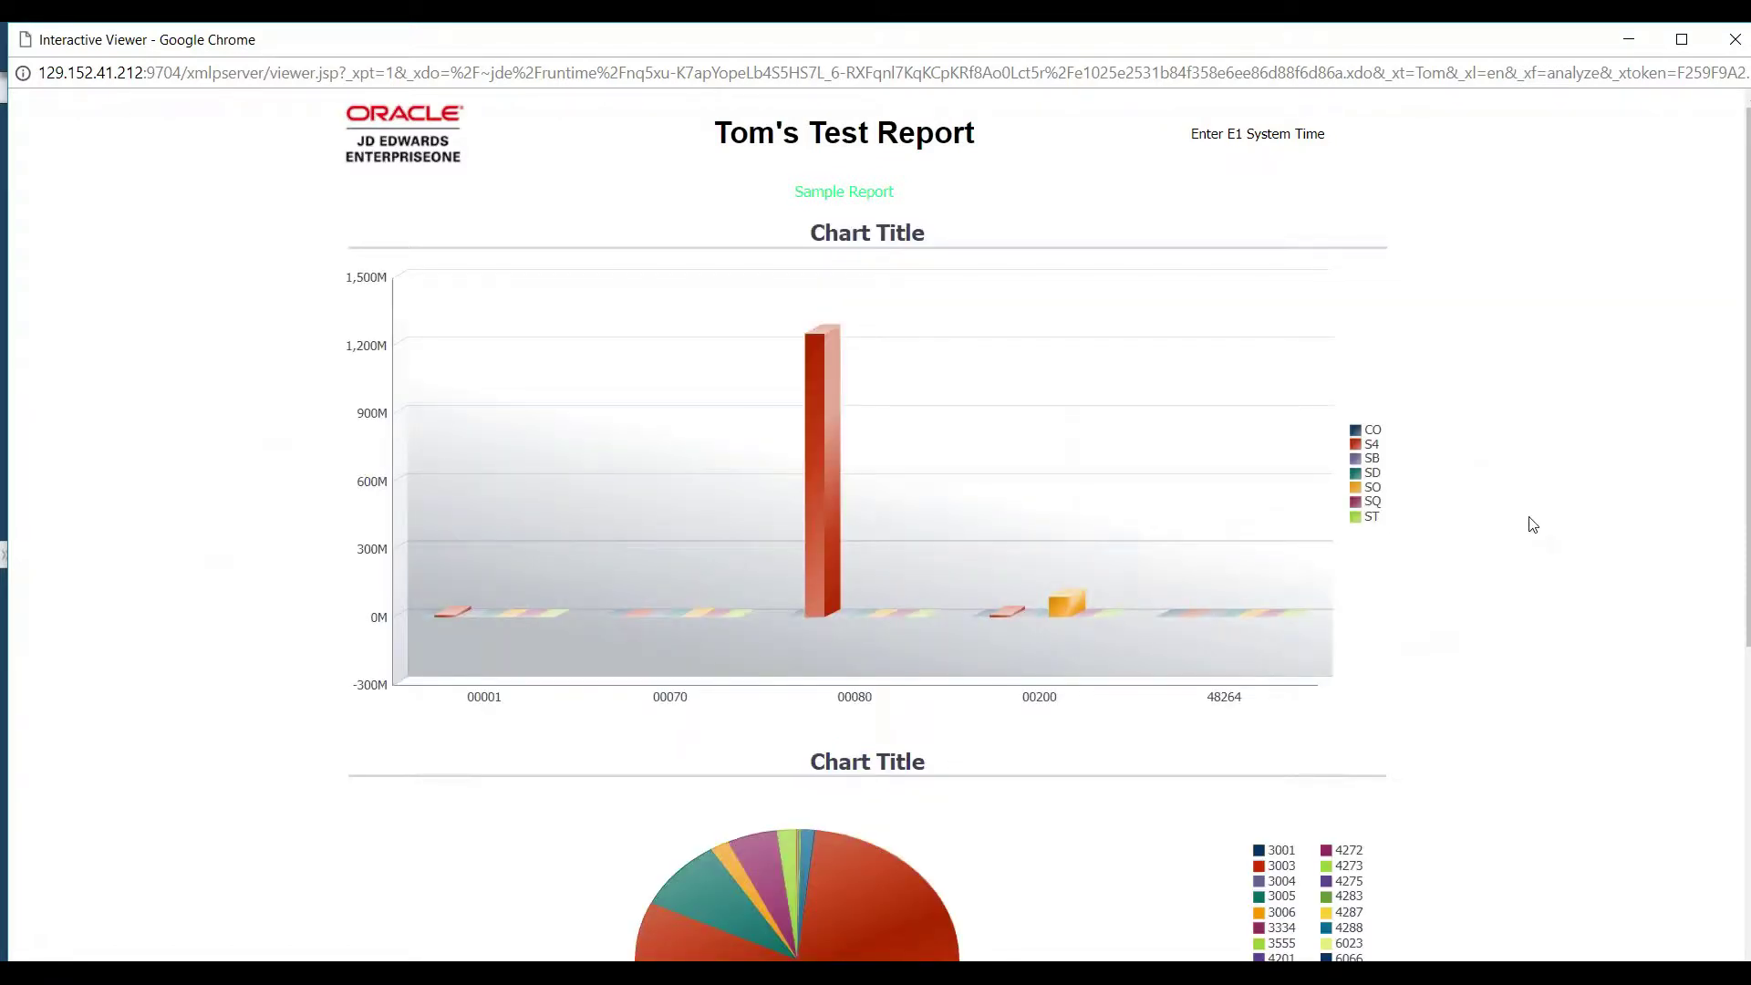
{"action": "scroll", "coordinate": [1534, 524], "scroll_direction": "down", "scroll_amount": 4}
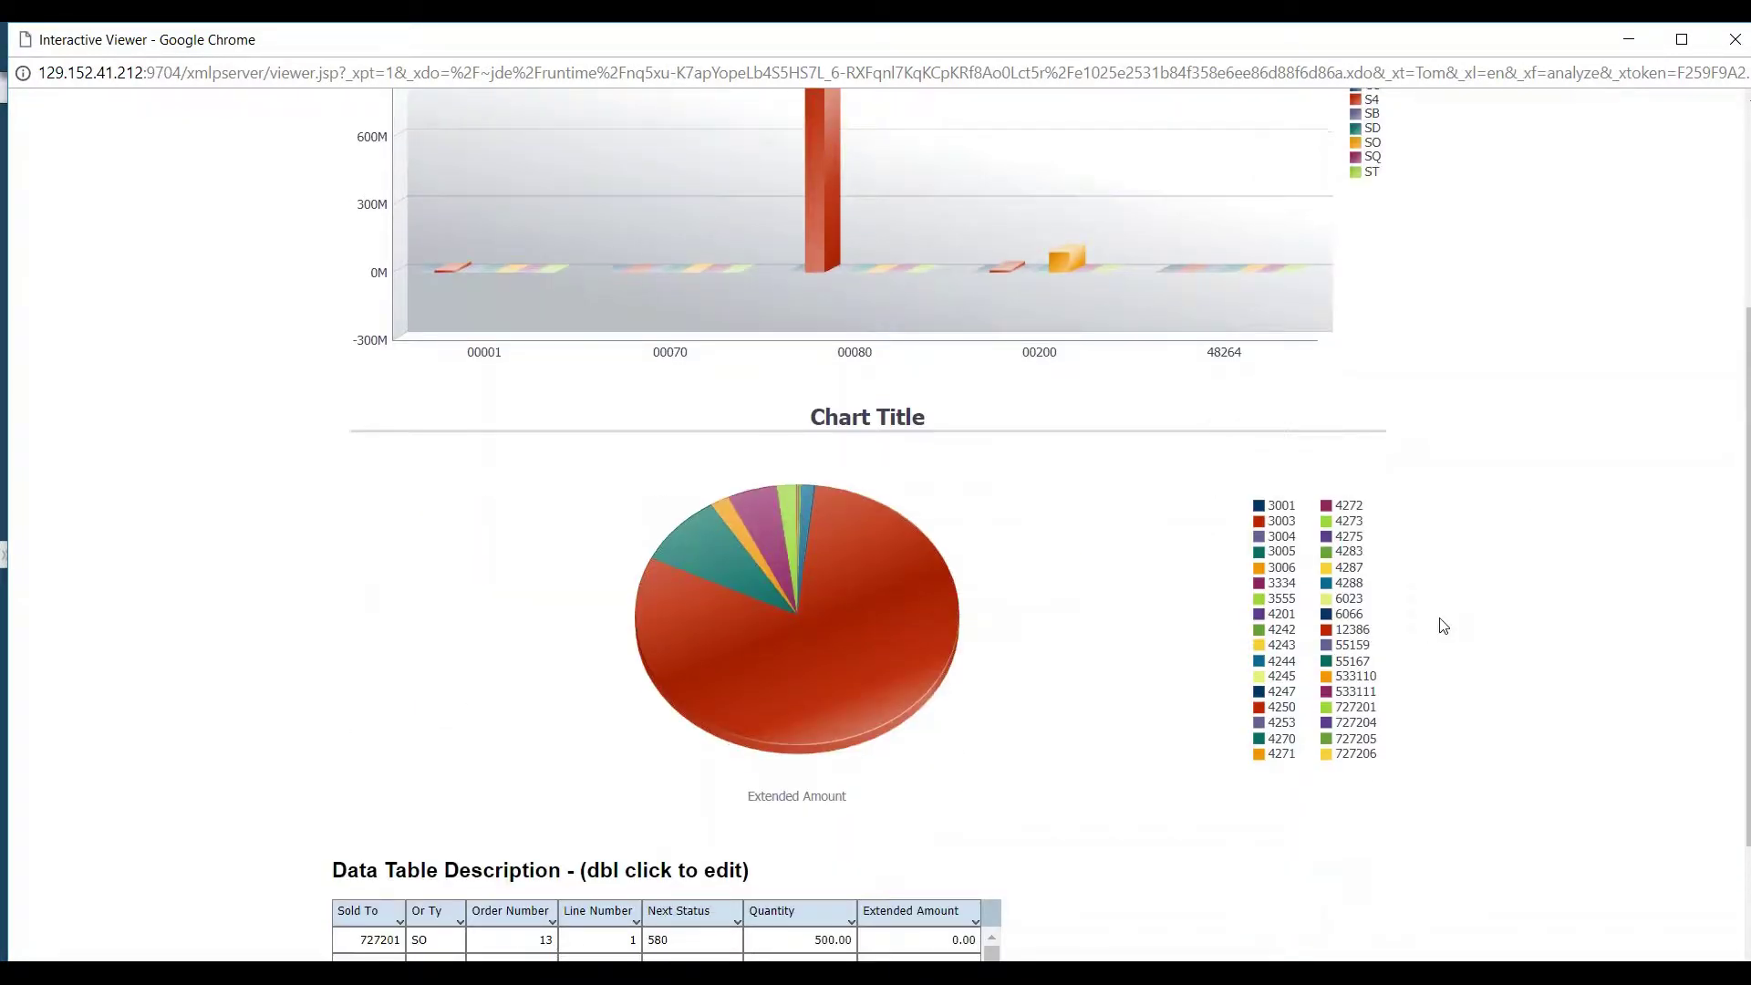
{"action": "scroll", "coordinate": [1438, 621], "scroll_direction": "down", "scroll_amount": 3}
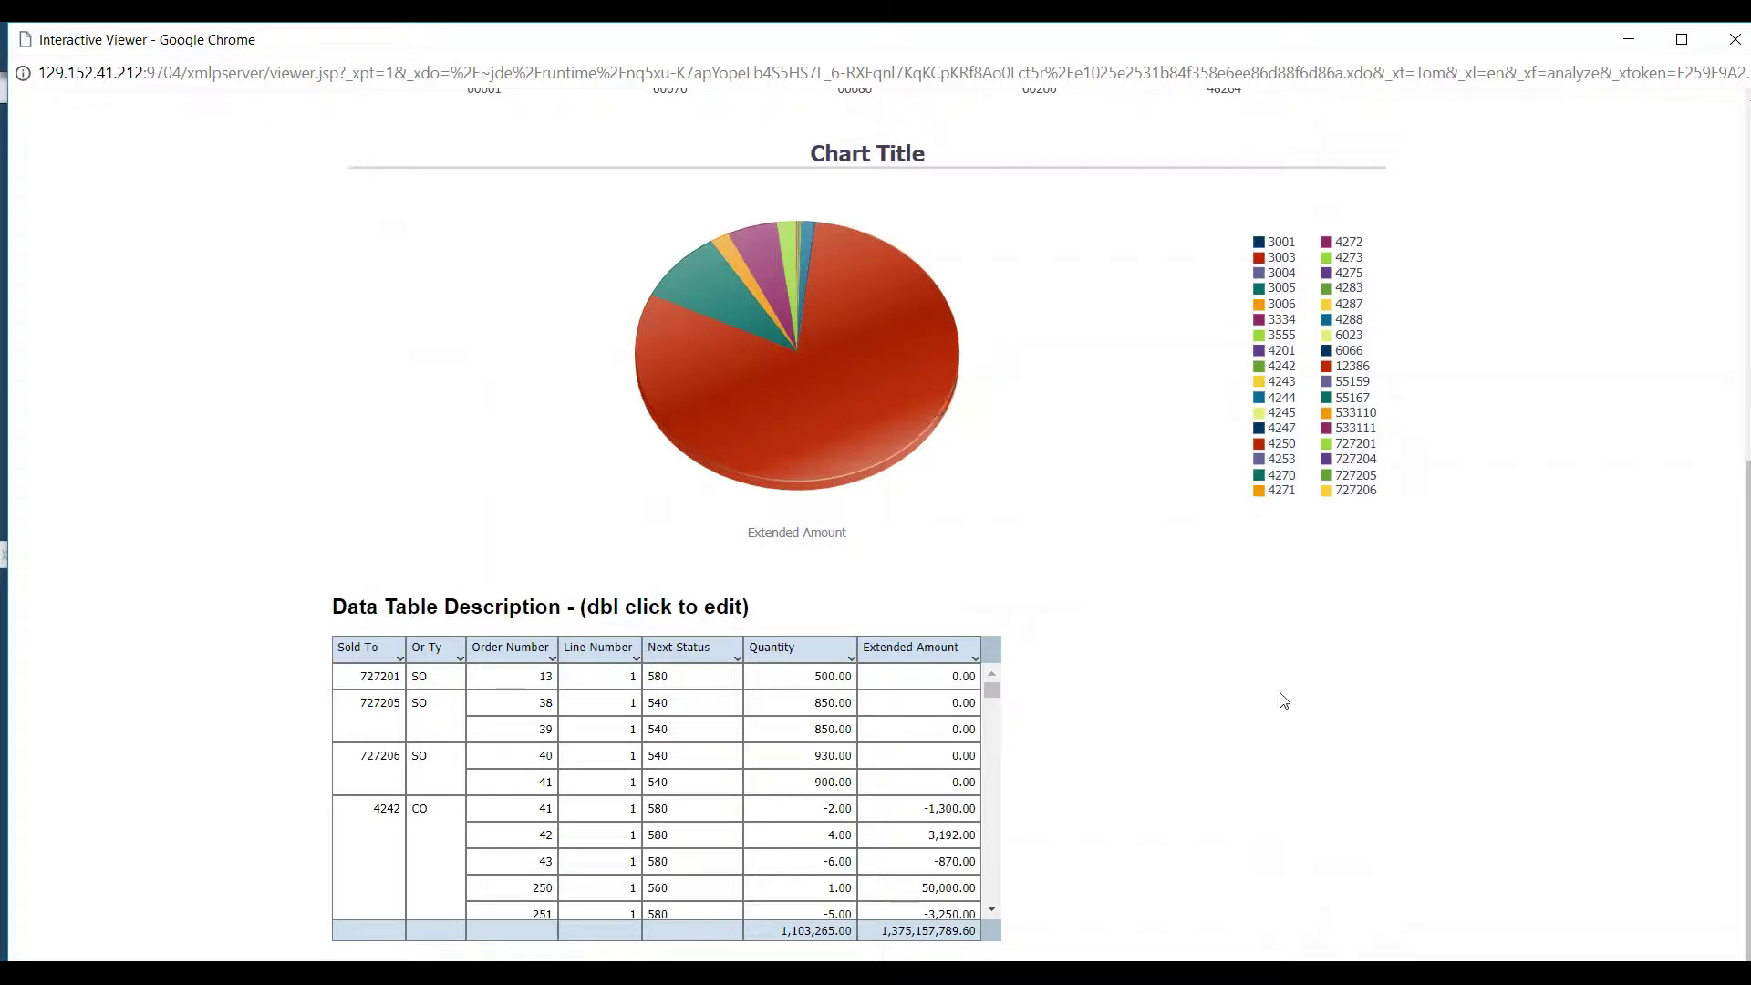
{"action": "scroll", "coordinate": [1287, 702], "scroll_direction": "up", "scroll_amount": 5}
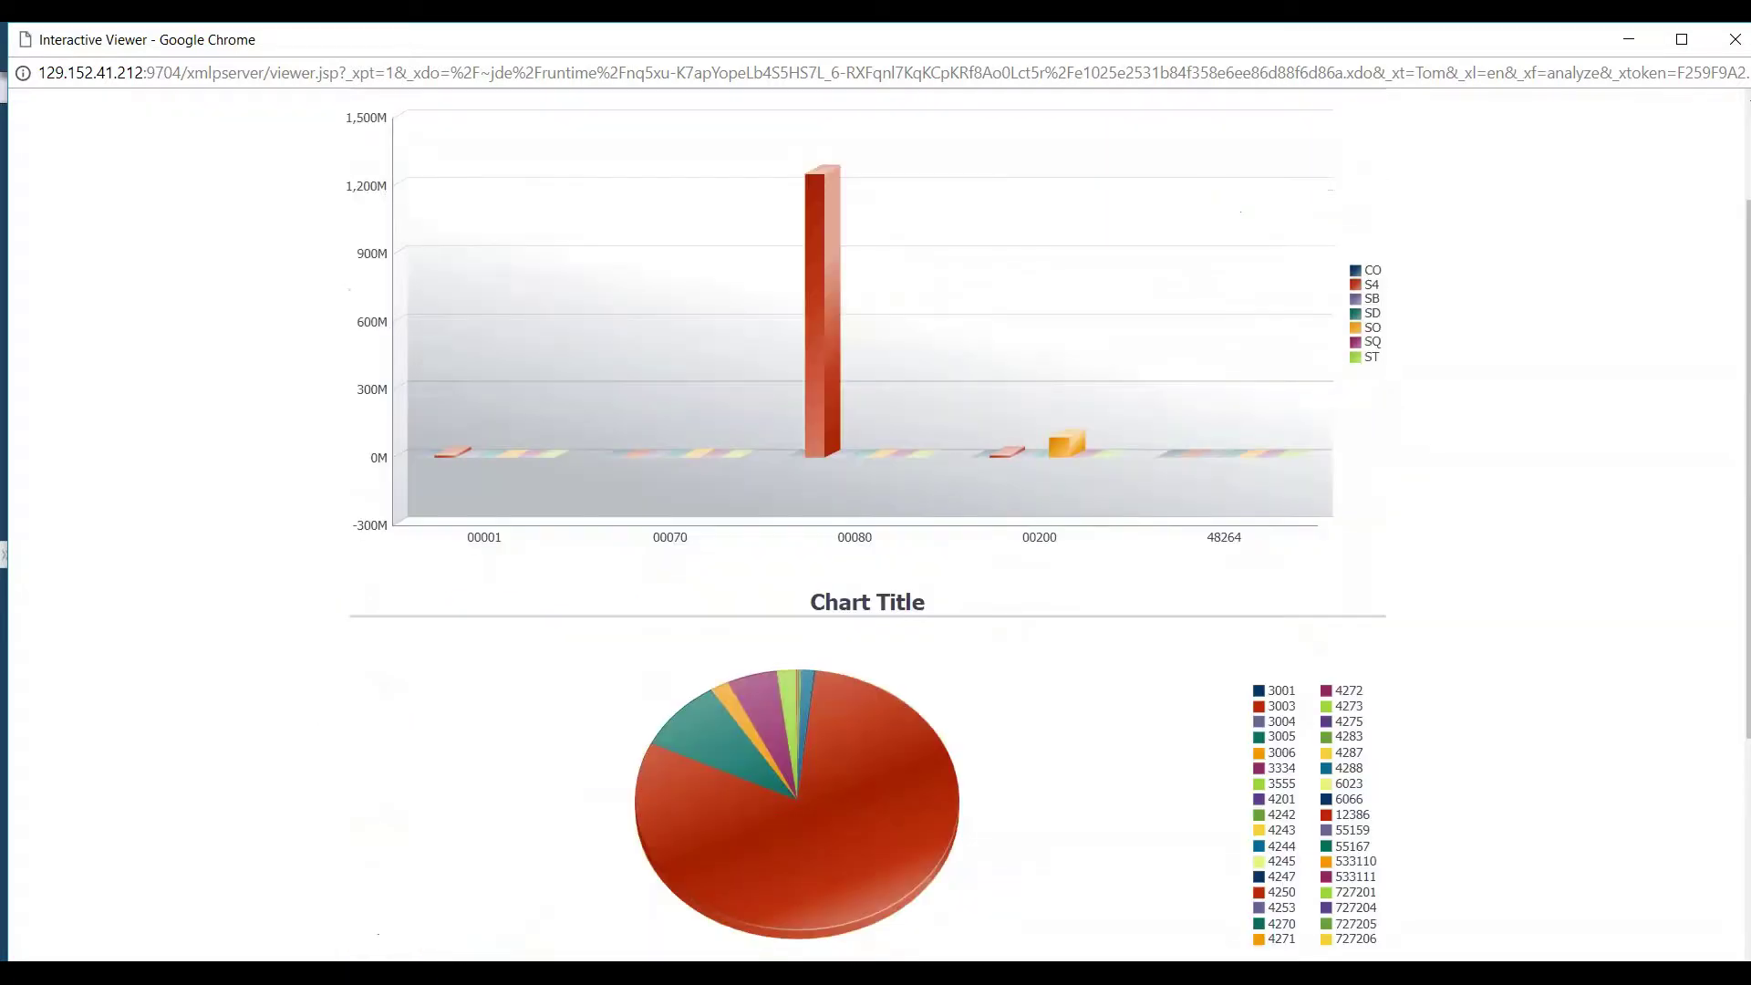
{"action": "scroll", "coordinate": [1369, 328], "scroll_direction": "up", "scroll_amount": 1}
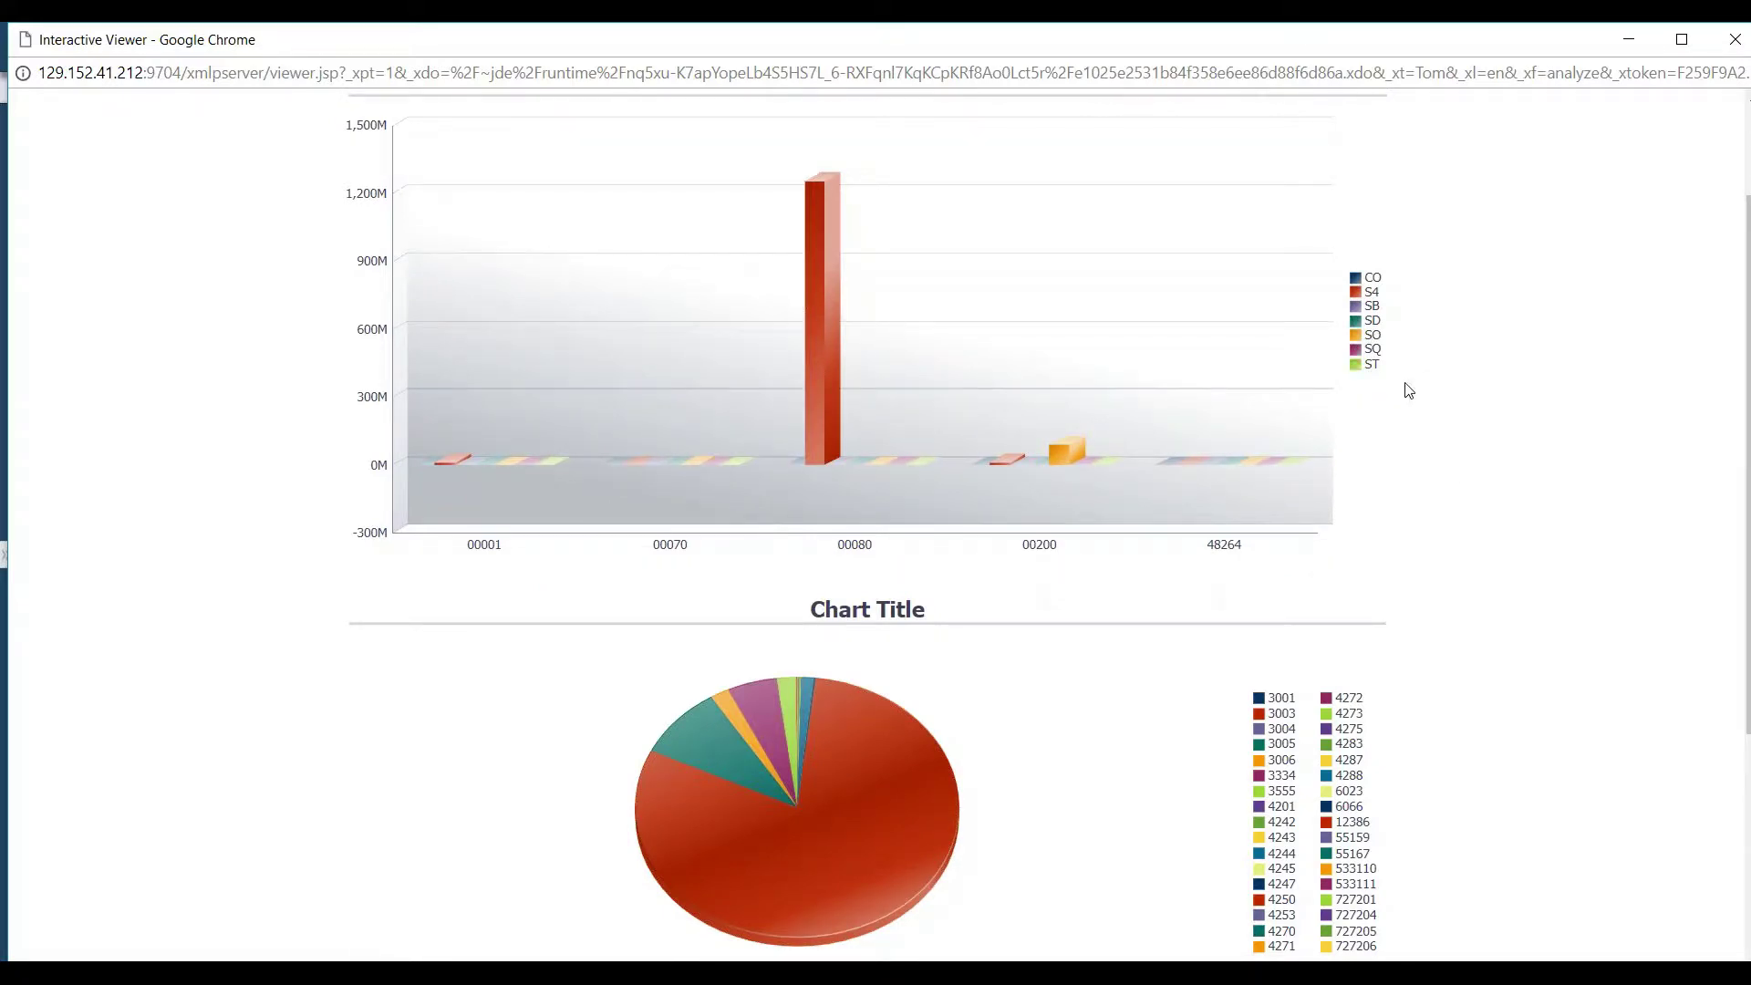
Filter the report by order type SQ from the bar chart legend, review the pie chart and data table, and clear the filter
{"action": "left_click", "coordinate": [1370, 363]}
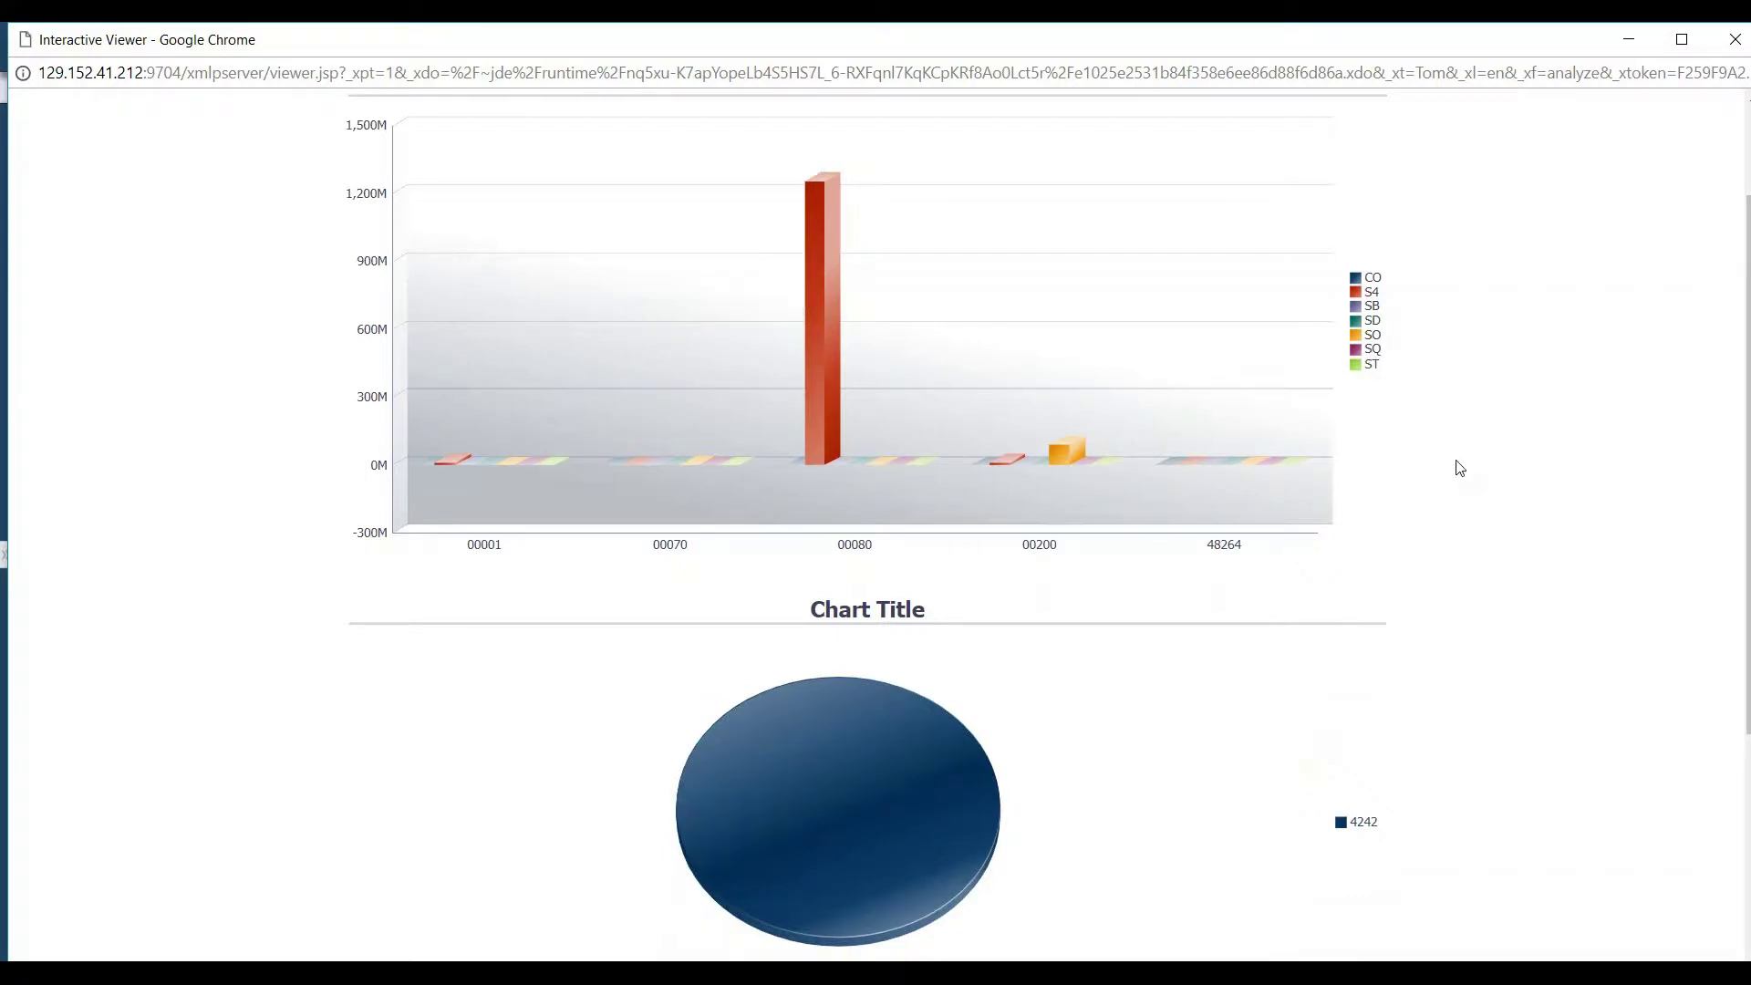
{"action": "scroll", "coordinate": [1460, 468], "scroll_direction": "down", "scroll_amount": 1}
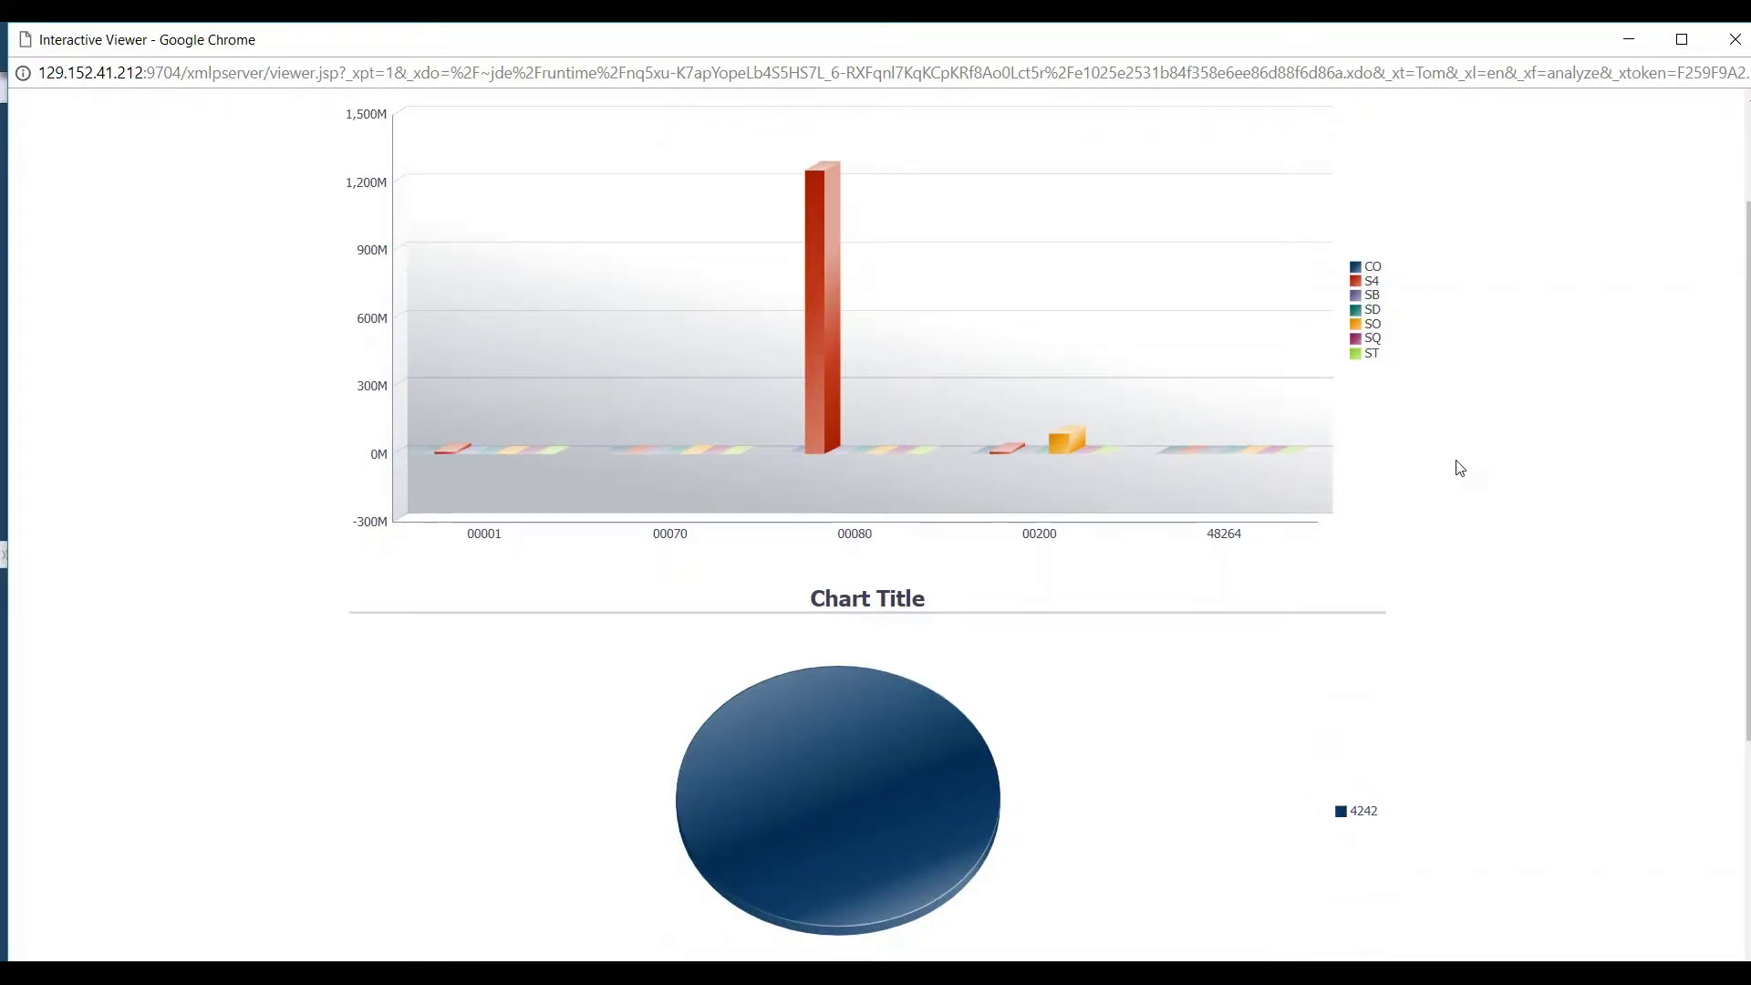
{"action": "scroll", "coordinate": [1458, 467], "scroll_direction": "down", "scroll_amount": 4}
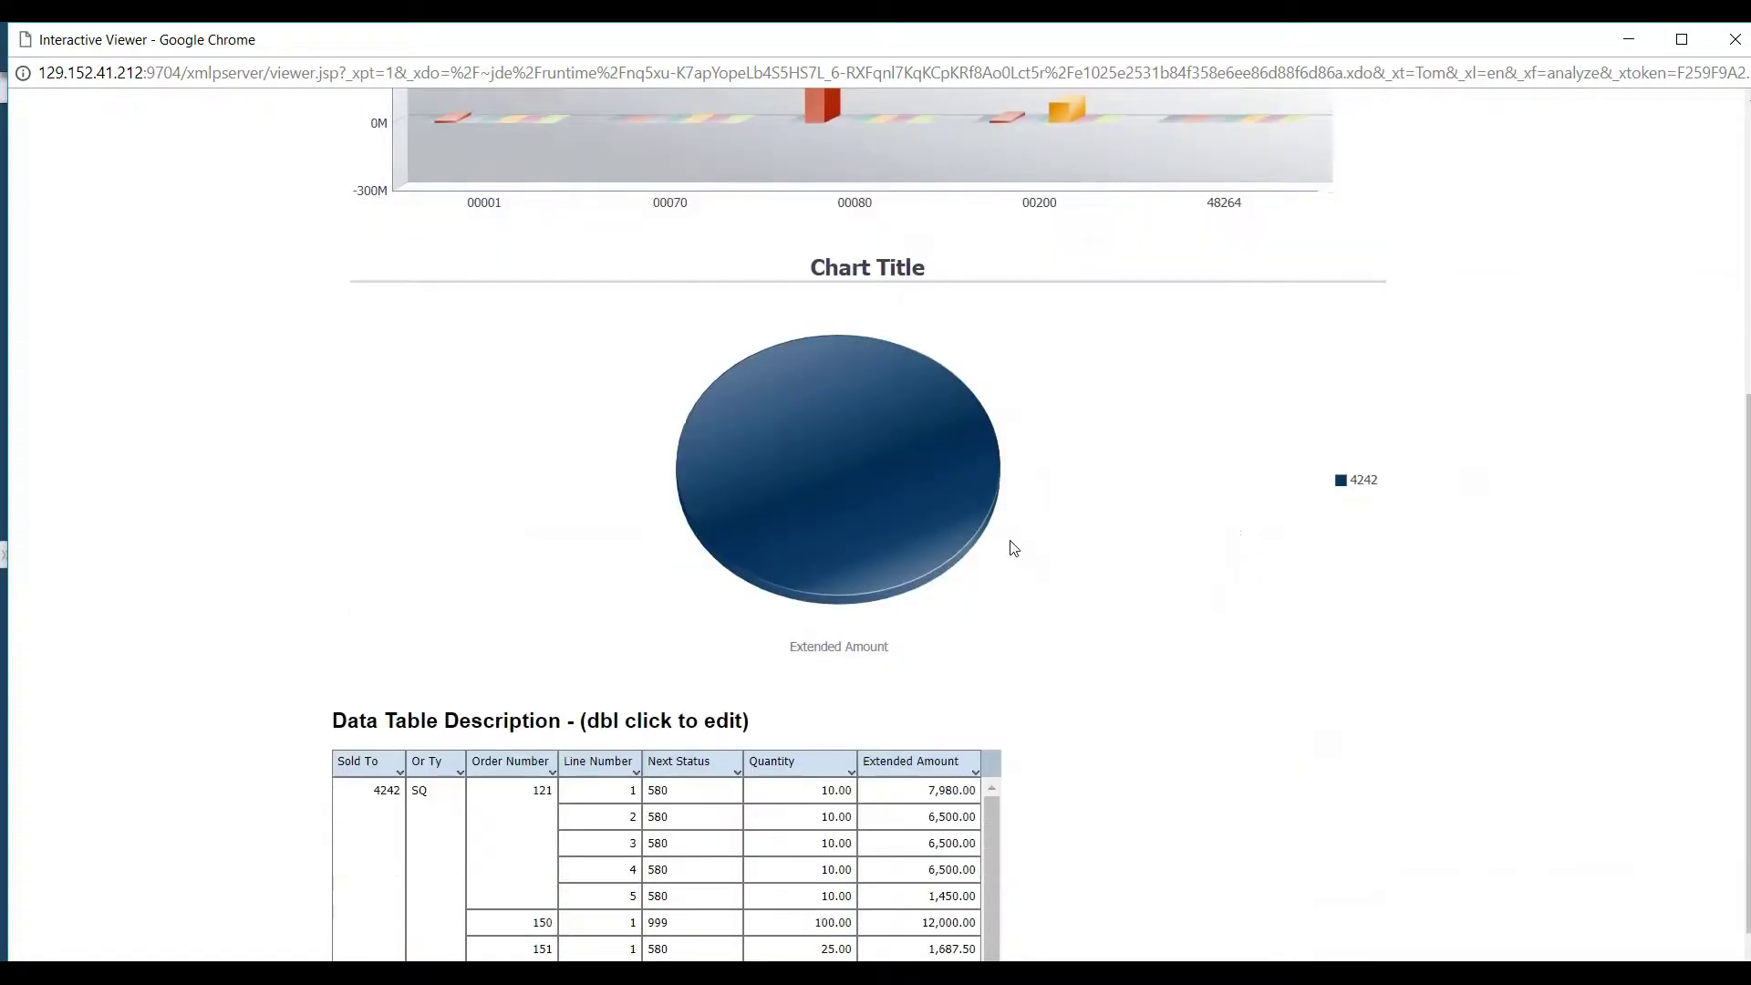
{"action": "scroll", "coordinate": [1134, 614], "scroll_direction": "down", "scroll_amount": 1}
{"action": "scroll", "coordinate": [265, 809], "scroll_direction": "up", "scroll_amount": 1}
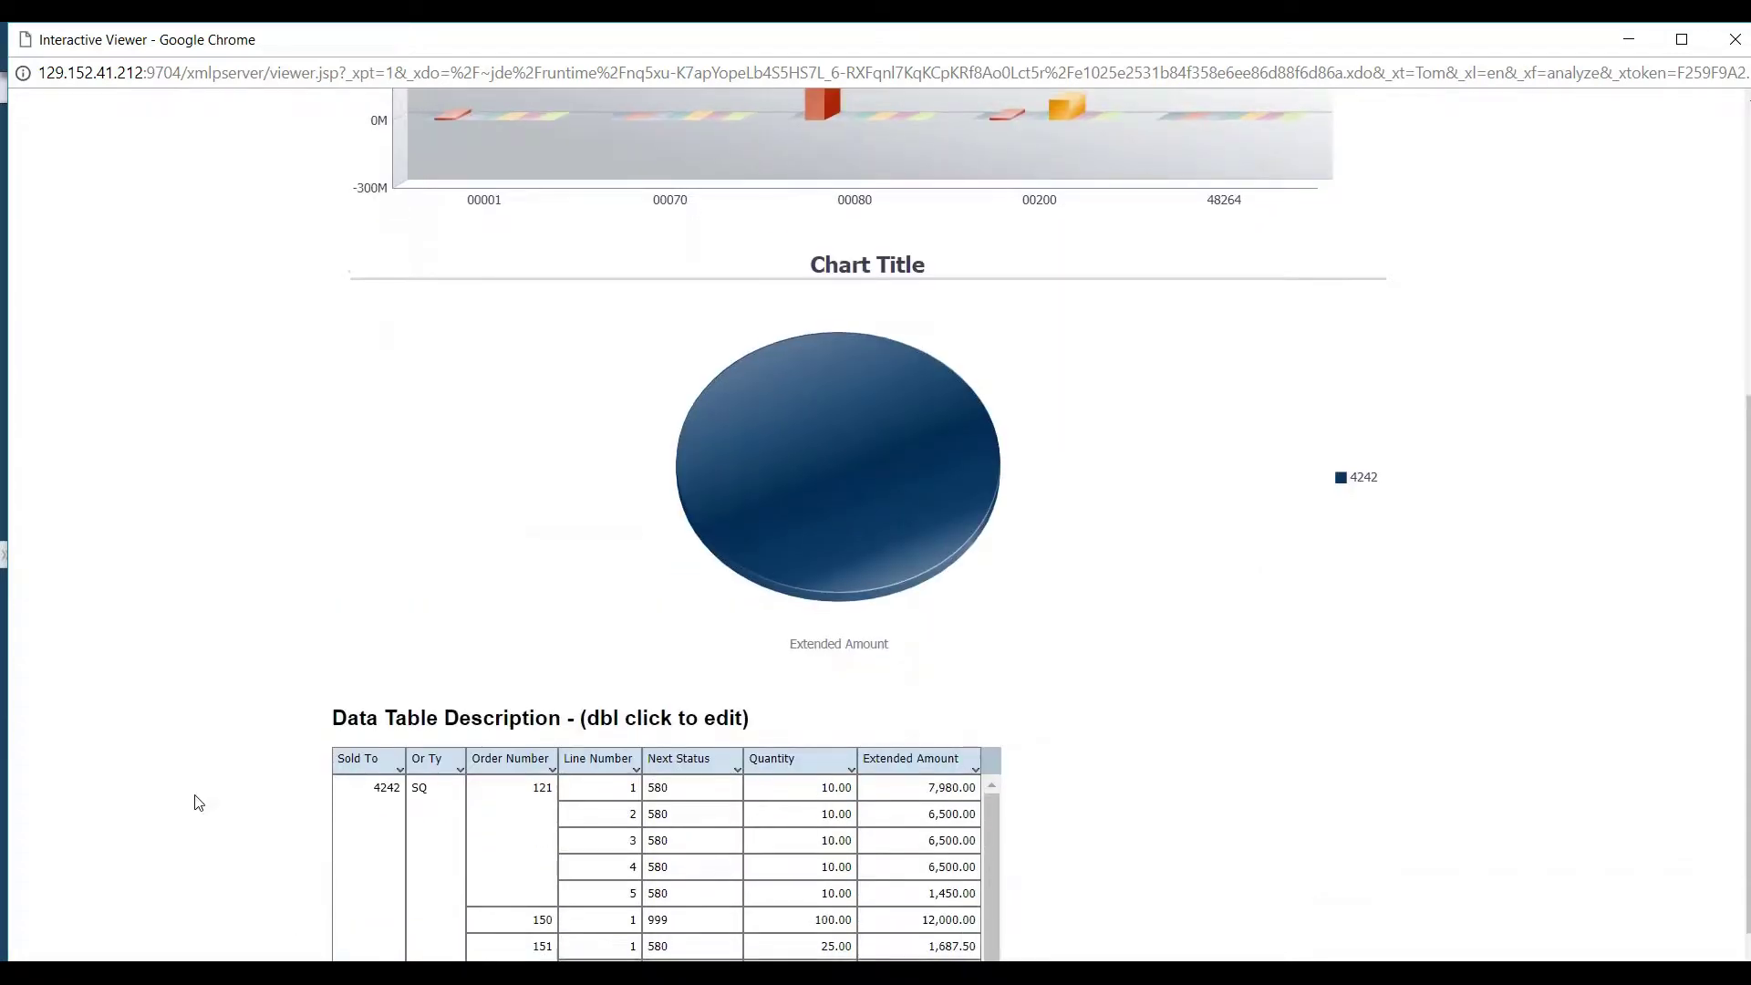
{"action": "scroll", "coordinate": [198, 803], "scroll_direction": "down", "scroll_amount": 1}
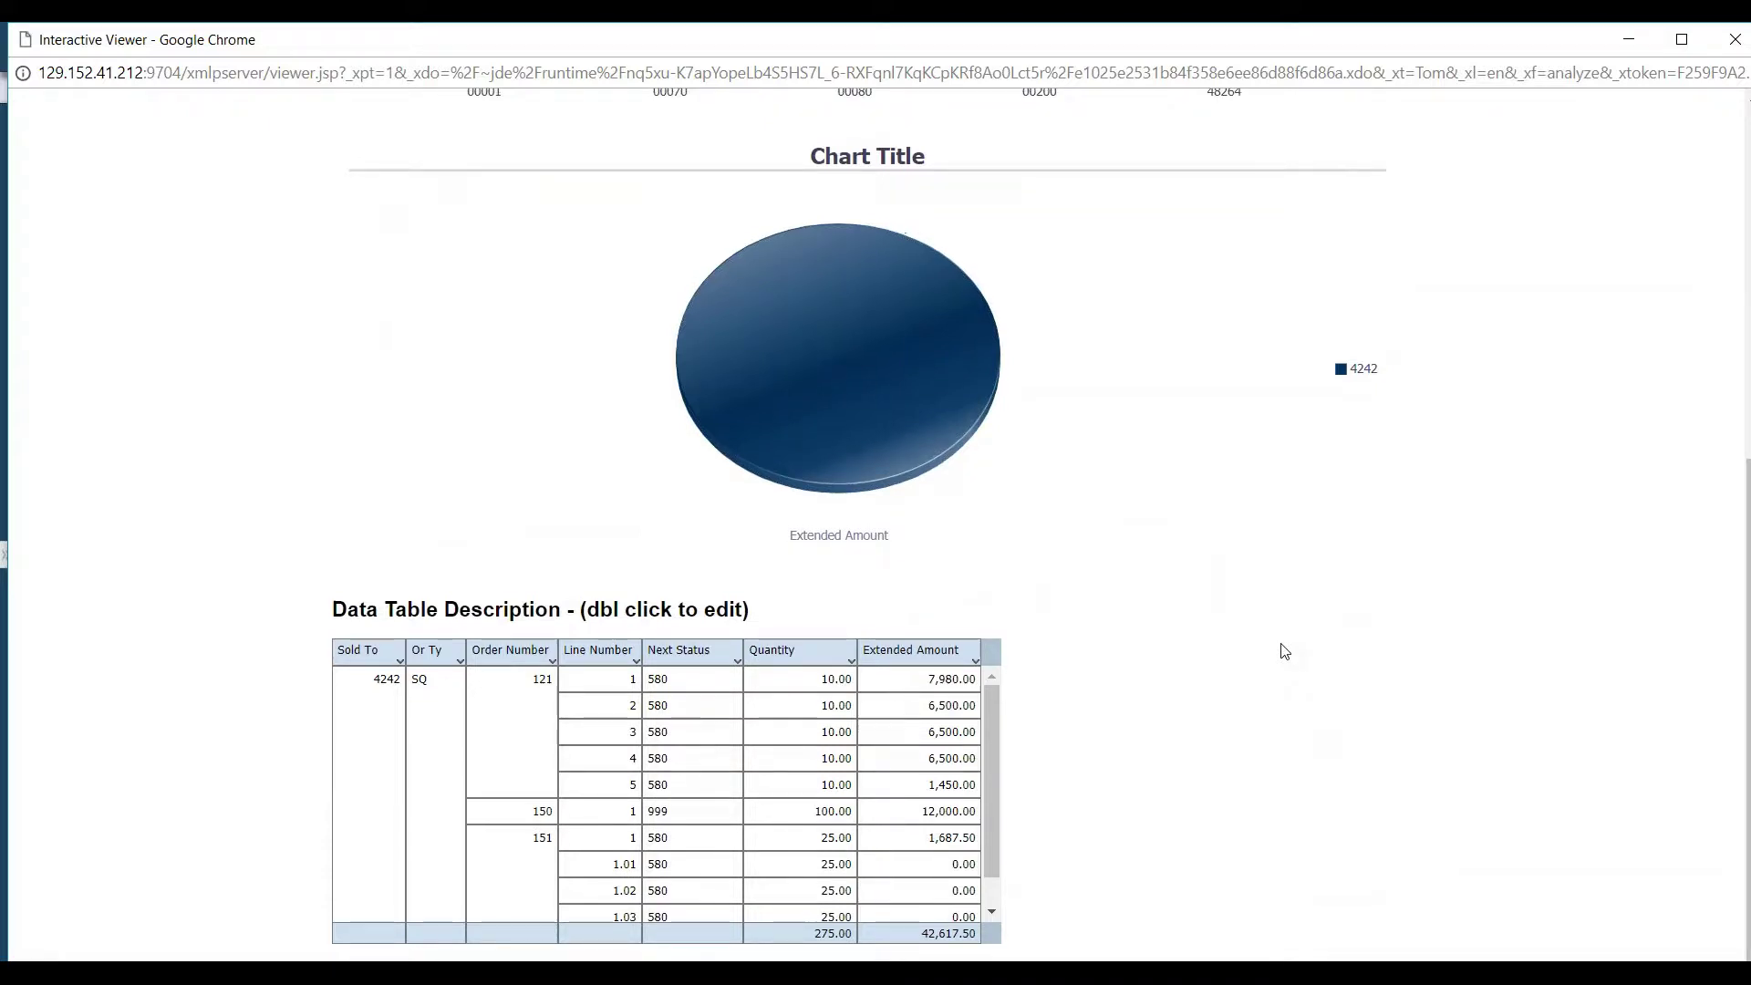
{"action": "scroll", "coordinate": [1284, 650], "scroll_direction": "up", "scroll_amount": 2}
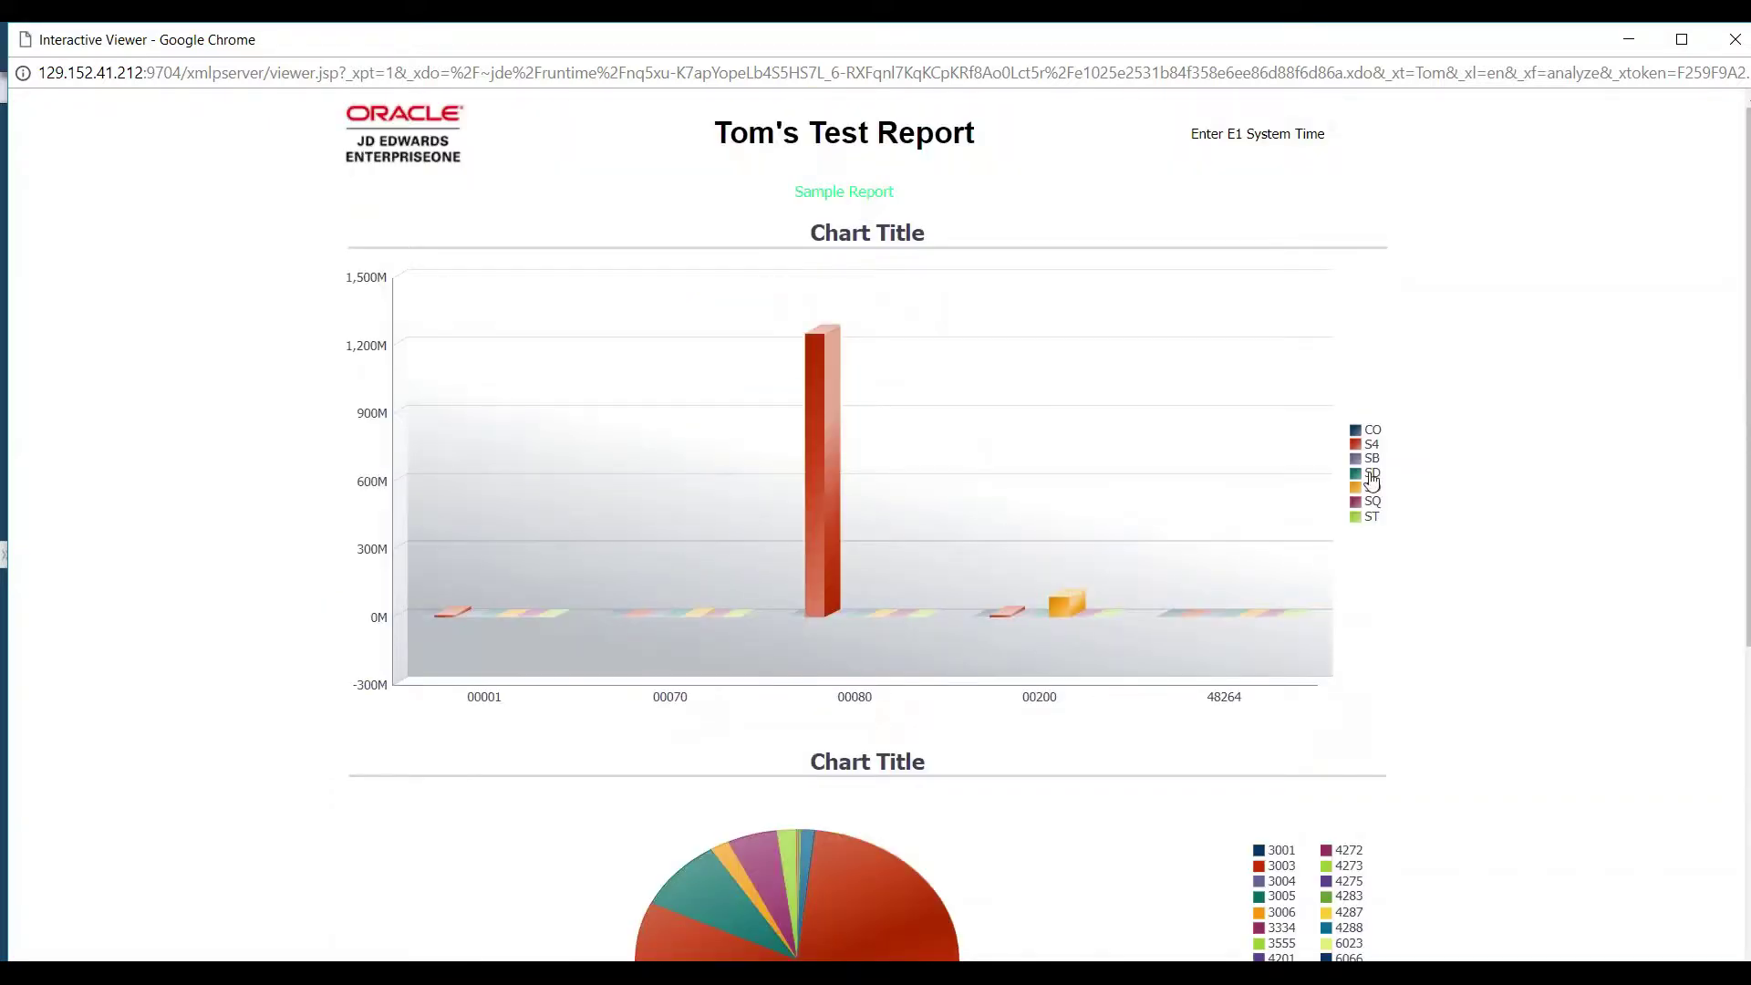
Filter the report by order type SO, drill into the pie chart's small red slice, and review the resulting data table
{"action": "left_click", "coordinate": [1355, 491]}
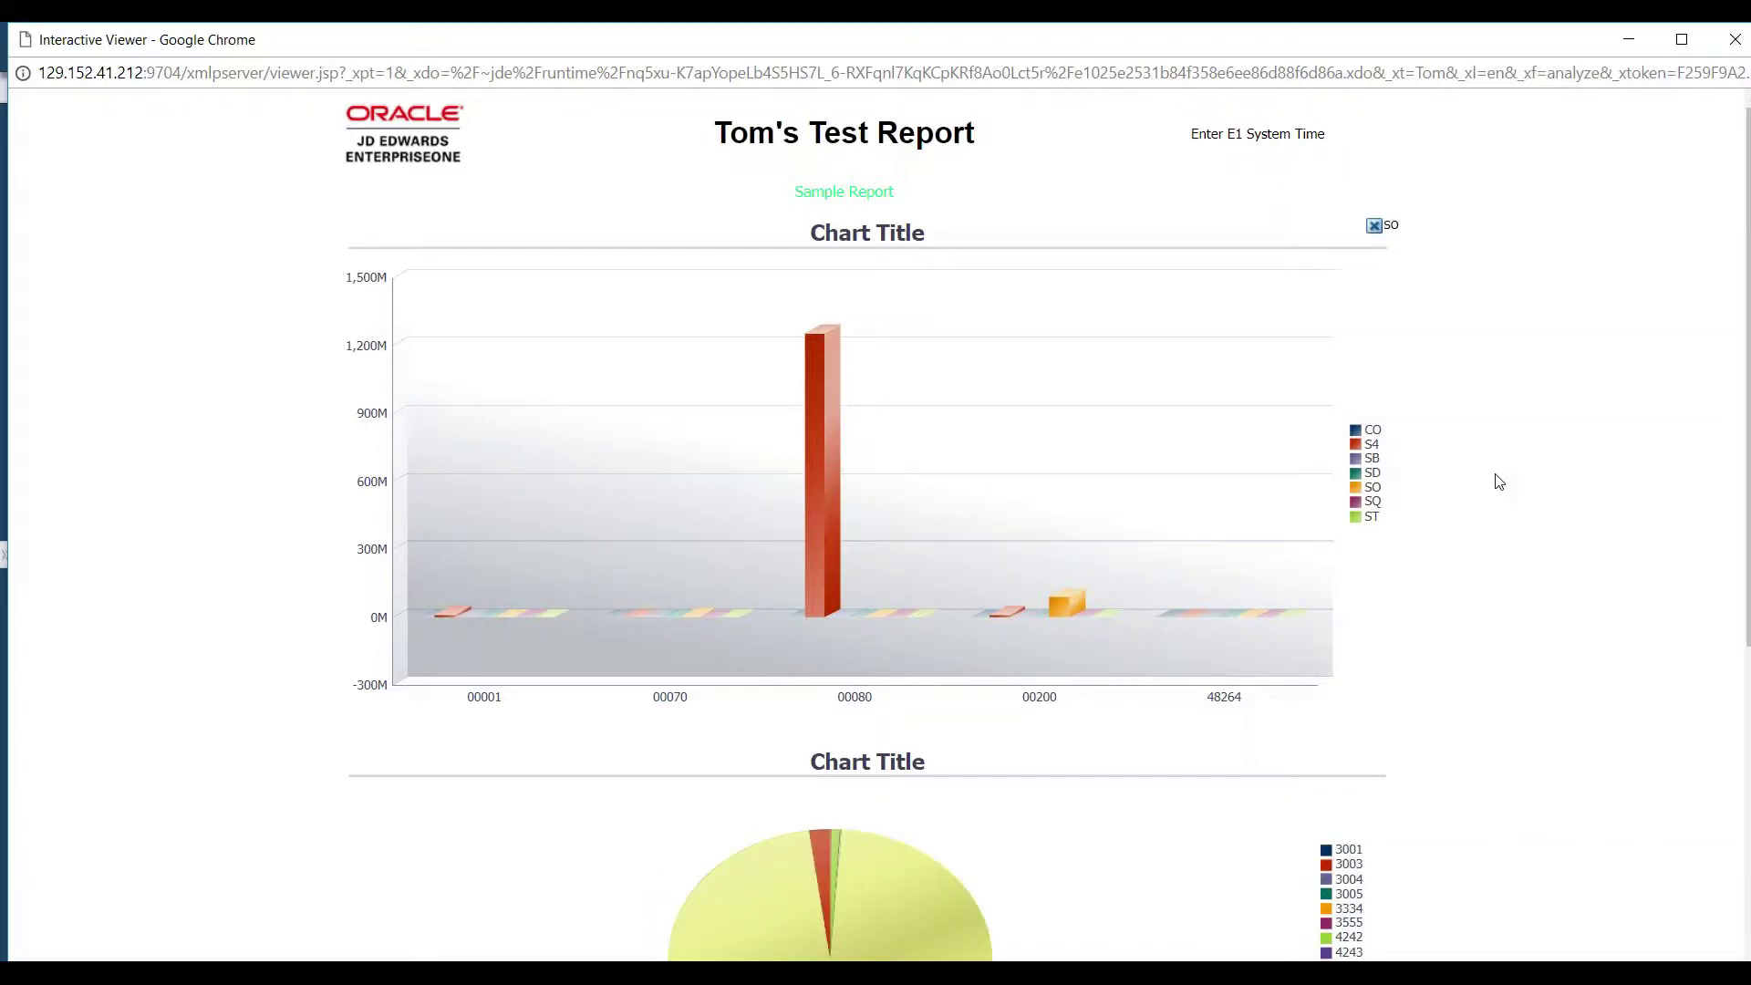
{"action": "scroll", "coordinate": [1384, 613], "scroll_direction": "down", "scroll_amount": 3}
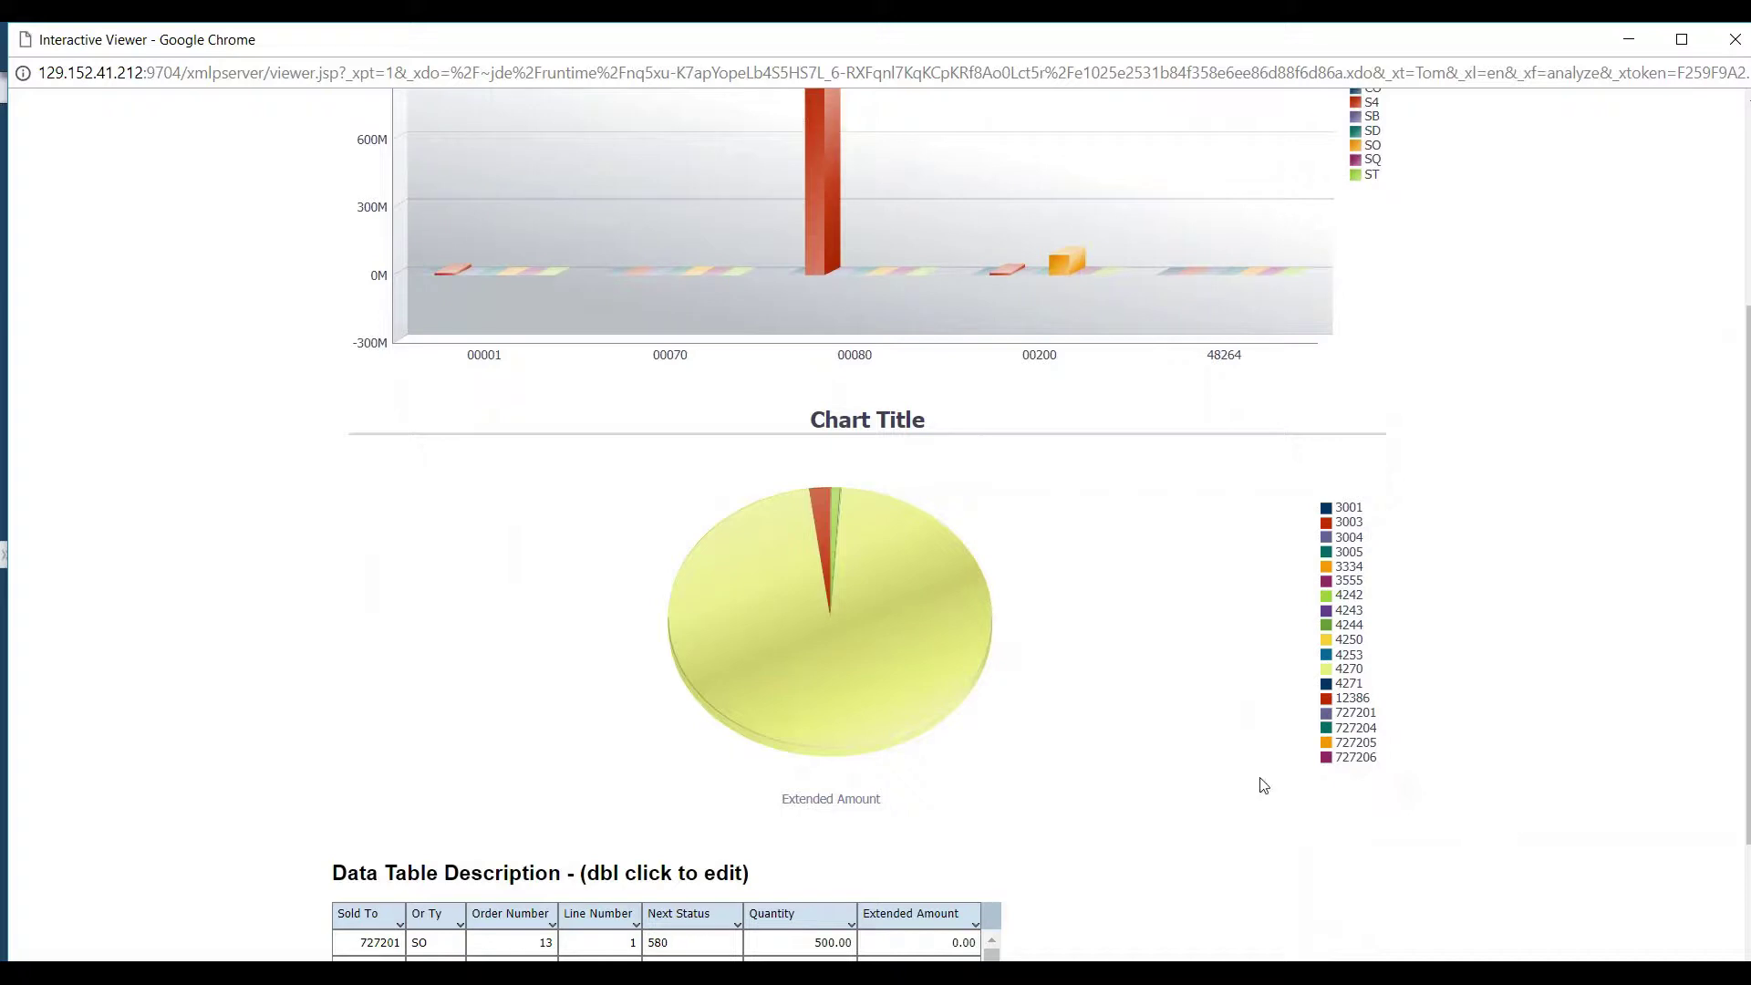
{"action": "mouse_move", "coordinate": [840, 628]}
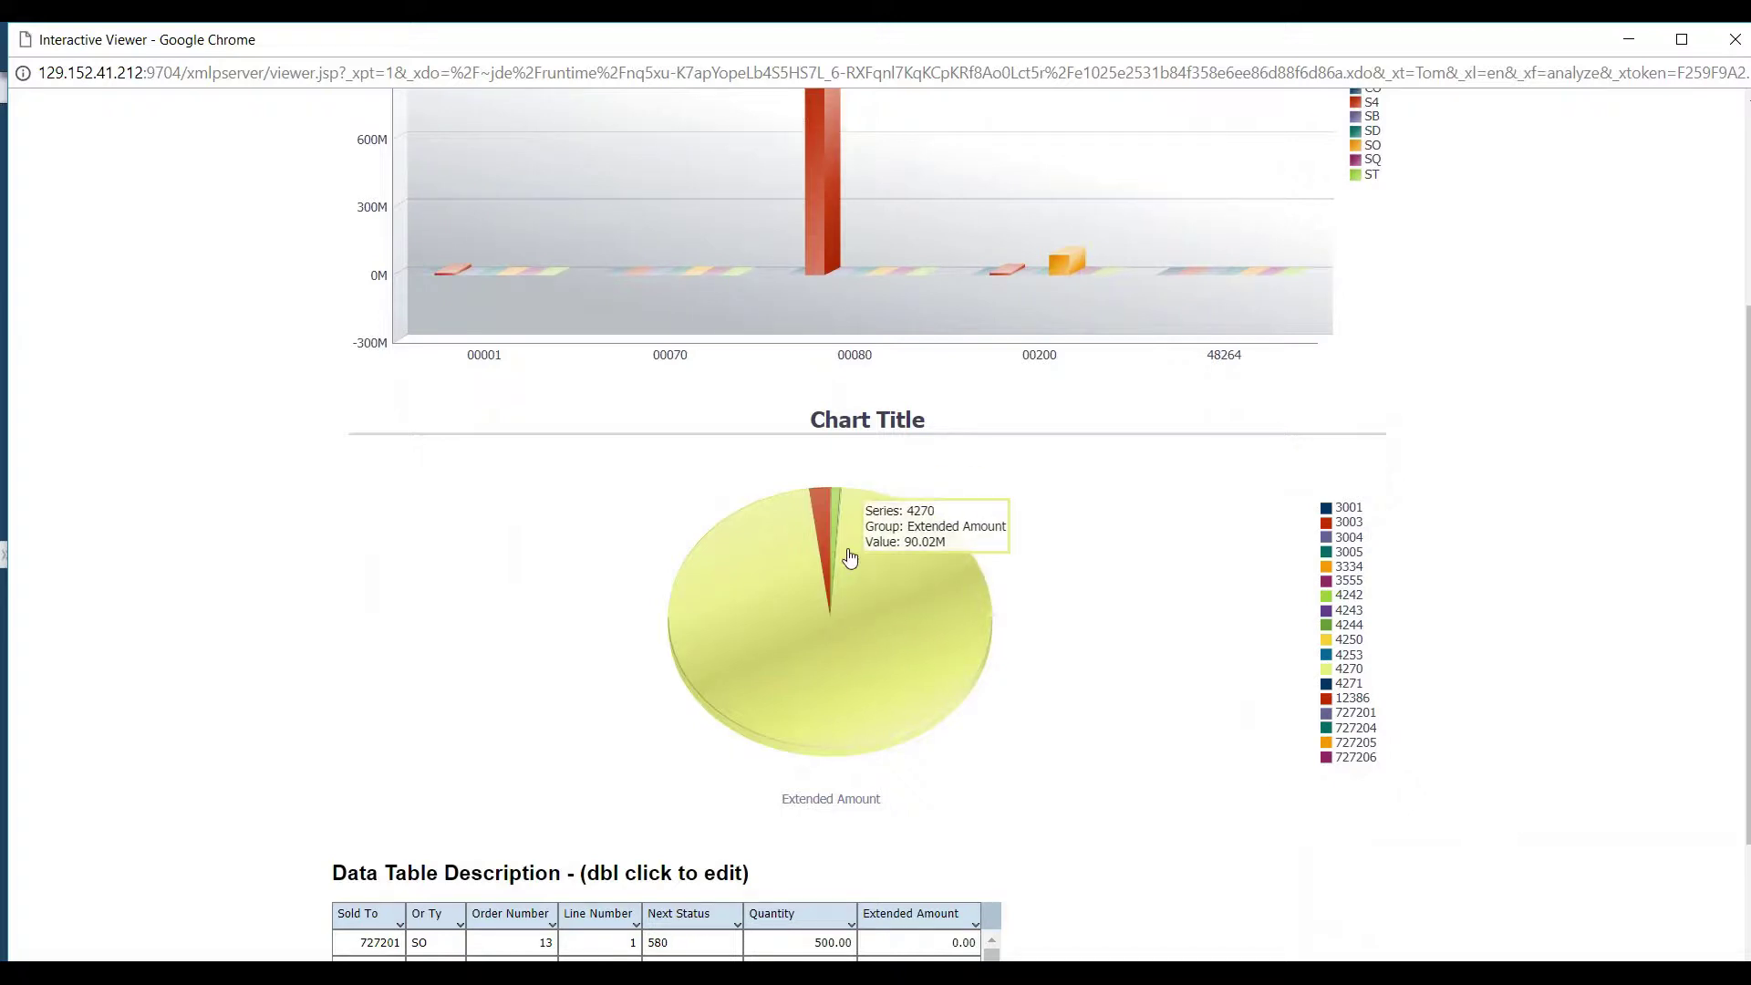
{"action": "mouse_move", "coordinate": [821, 516]}
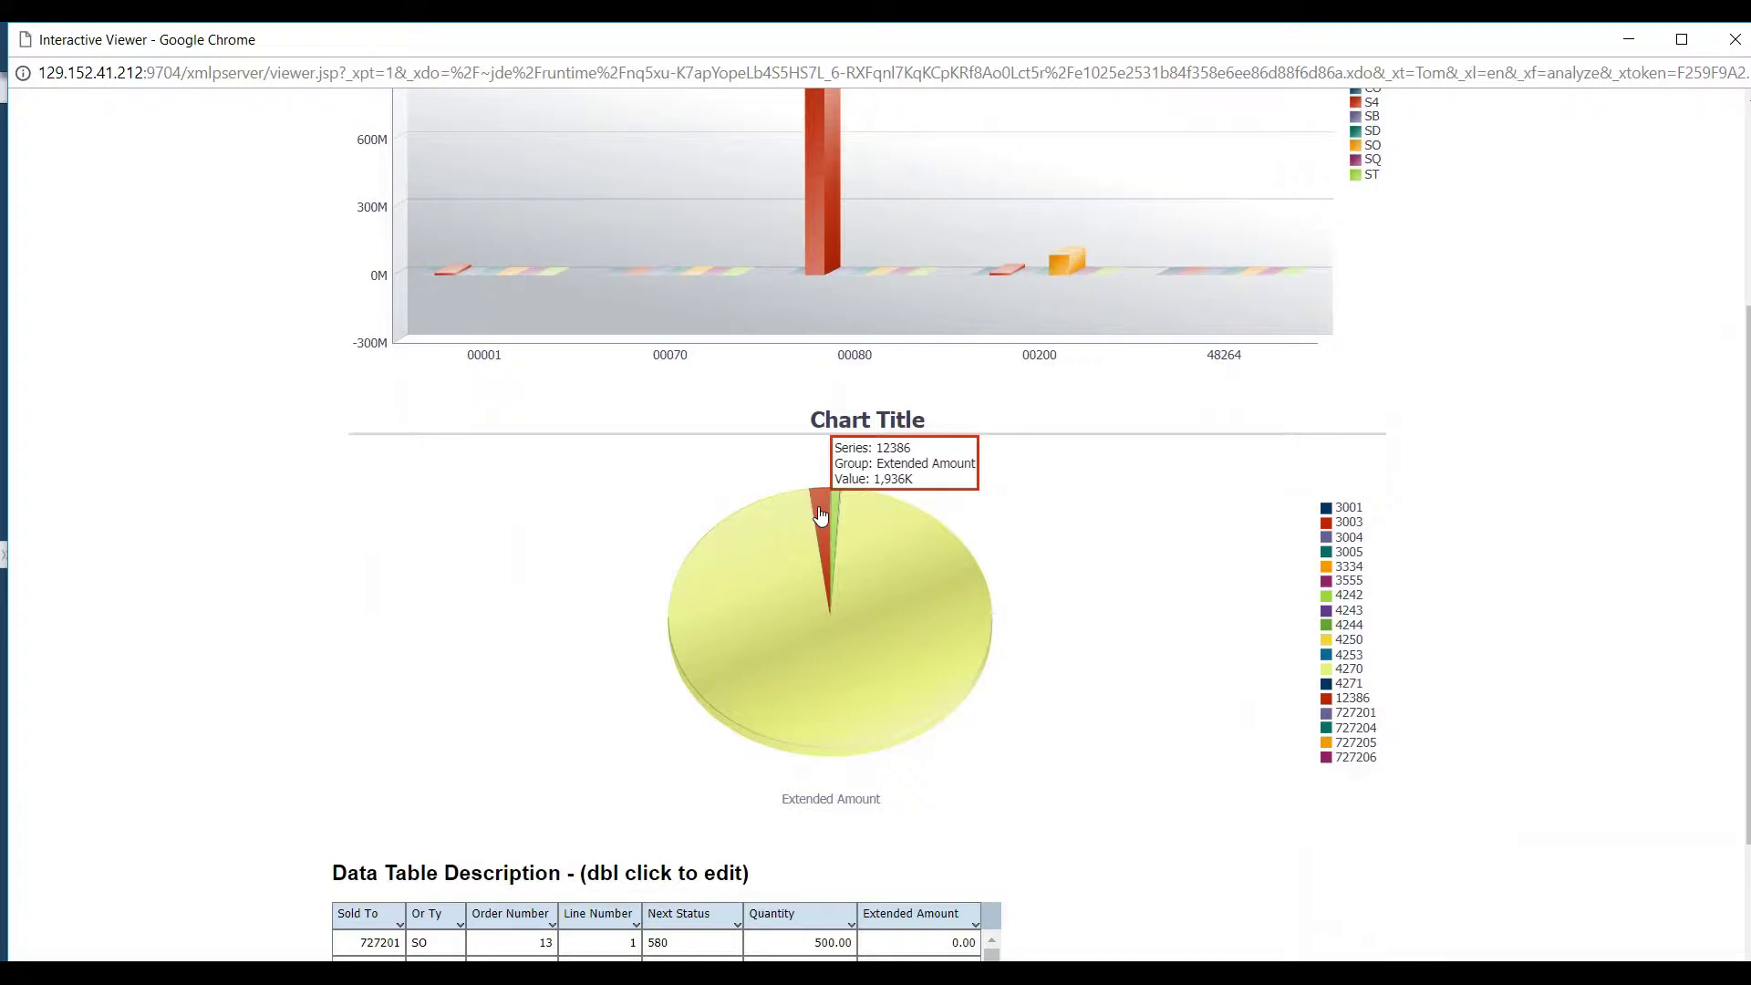
{"action": "left_click", "coordinate": [820, 516]}
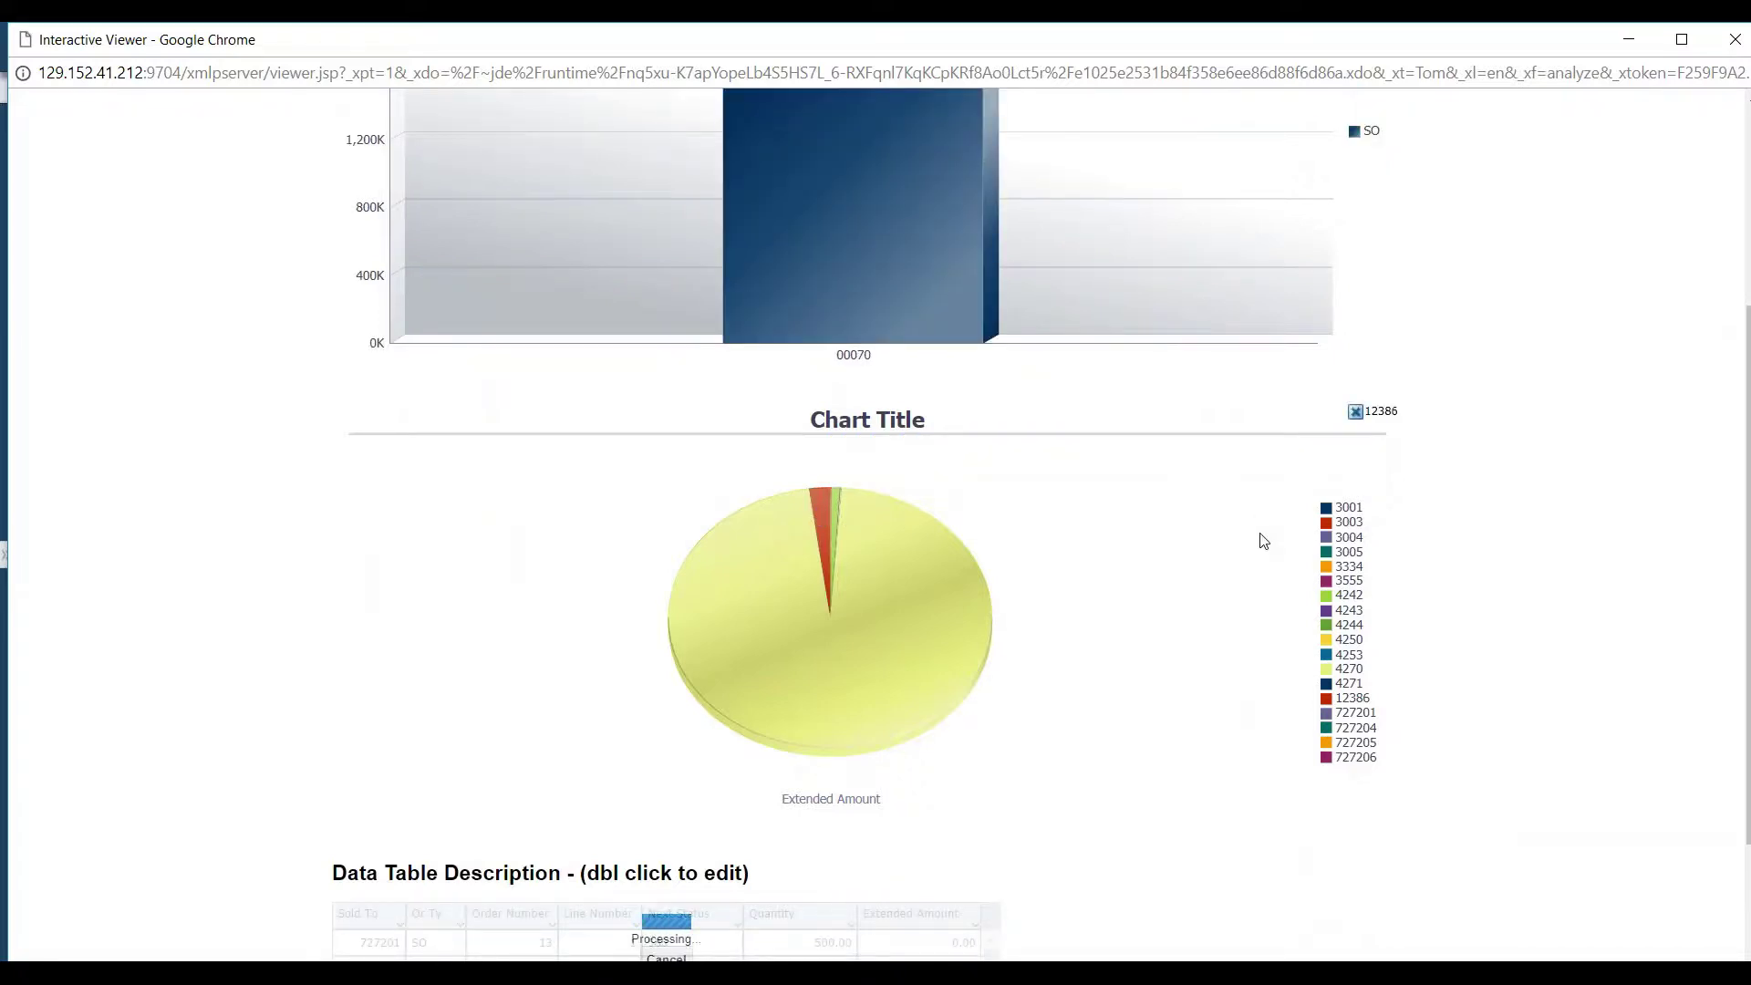
{"action": "scroll", "coordinate": [1263, 541], "scroll_direction": "down", "scroll_amount": 1}
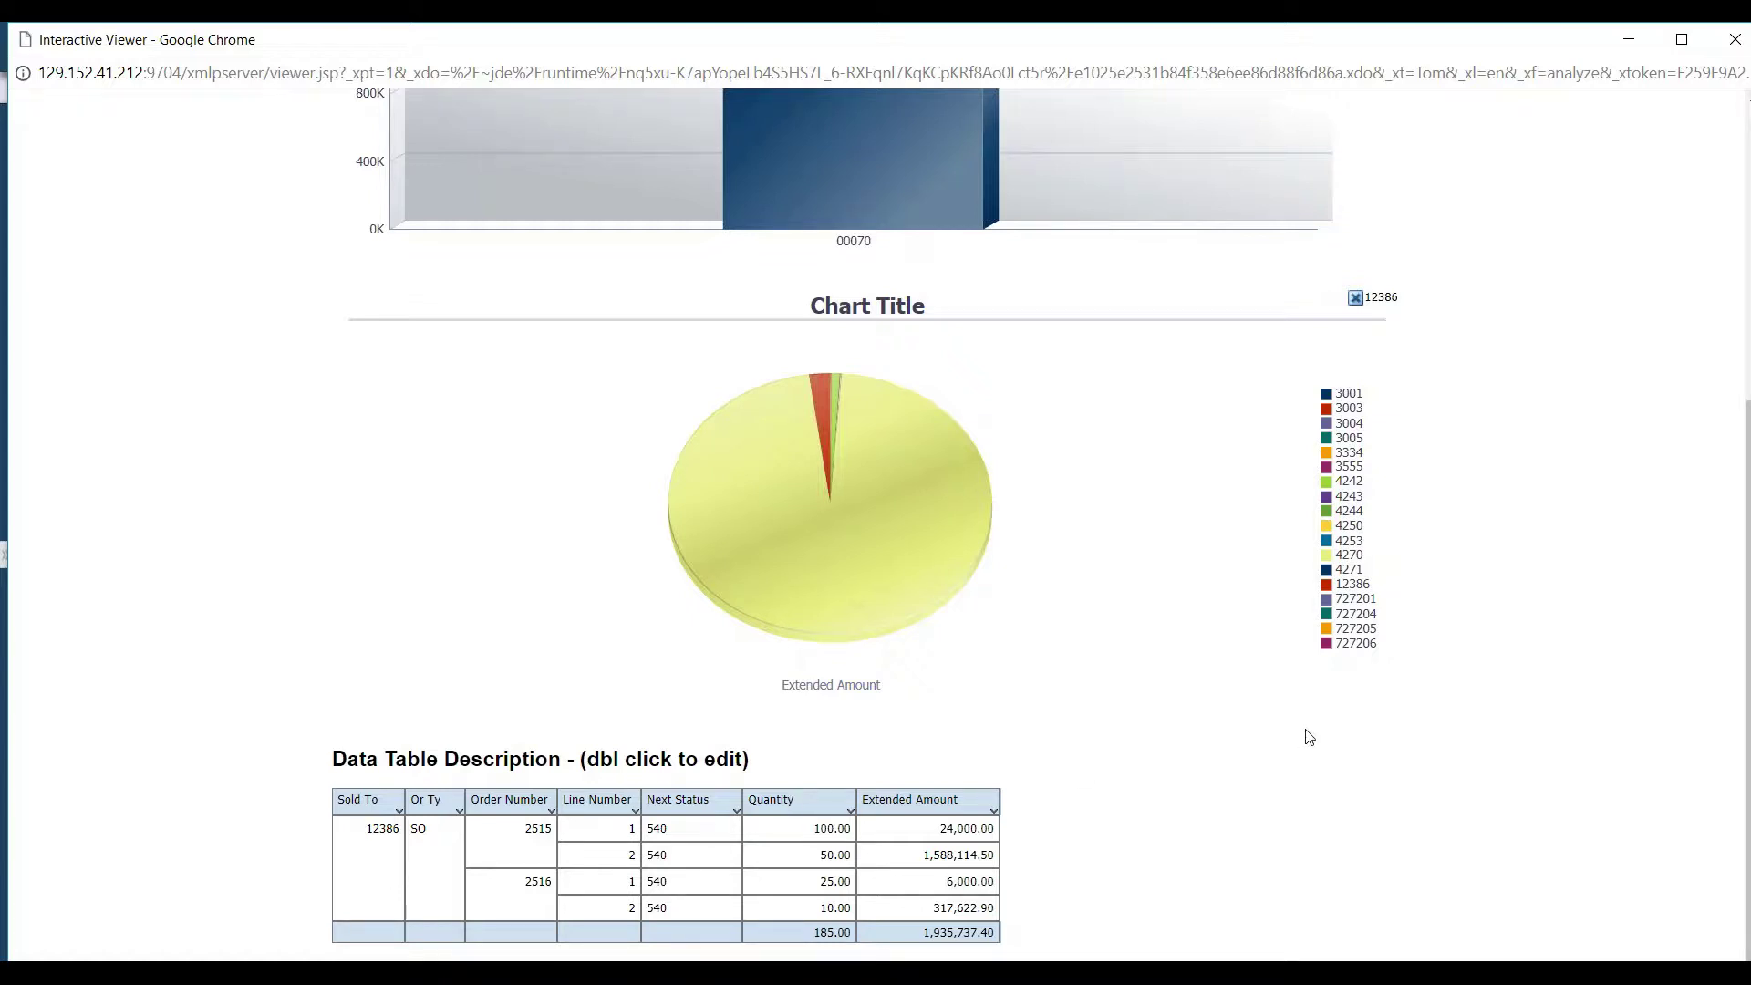
{"action": "scroll", "coordinate": [1323, 702], "scroll_direction": "up", "scroll_amount": 1}
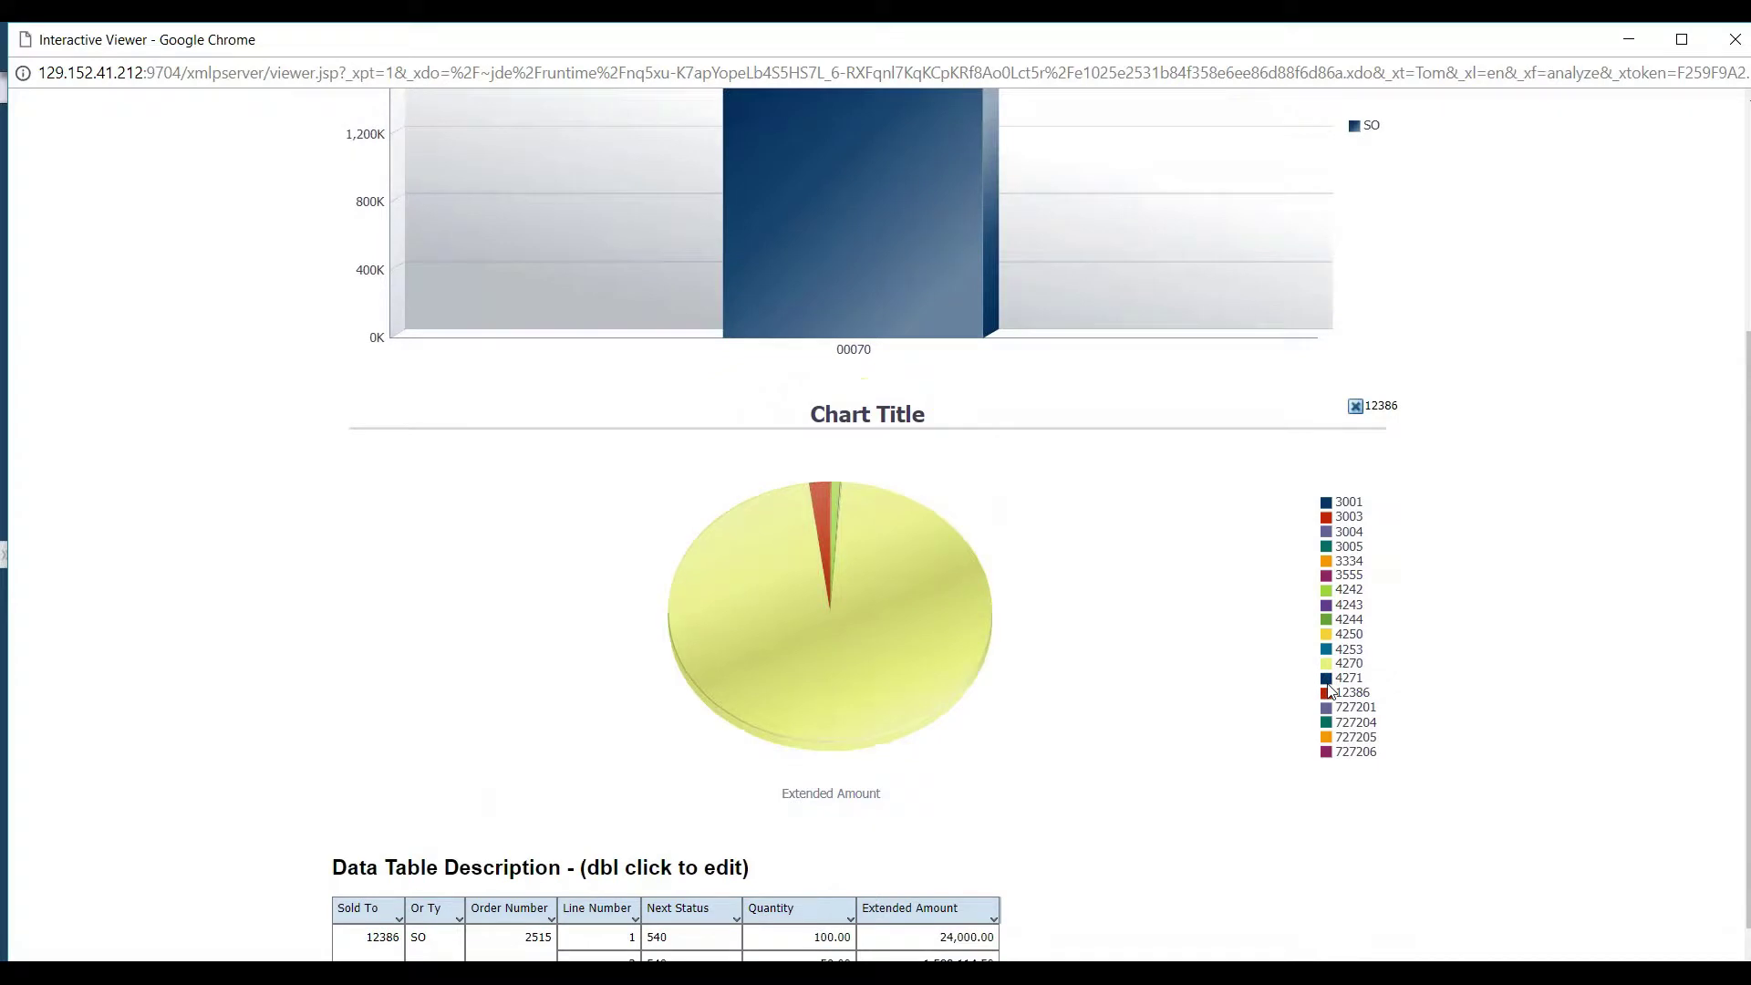
Clear the order type and customer filters from the report charts and filter the data table to next status 560
{"action": "scroll", "coordinate": [1330, 691], "scroll_direction": "up", "scroll_amount": 1}
{"action": "scroll", "coordinate": [1360, 544], "scroll_direction": "up", "scroll_amount": 1}
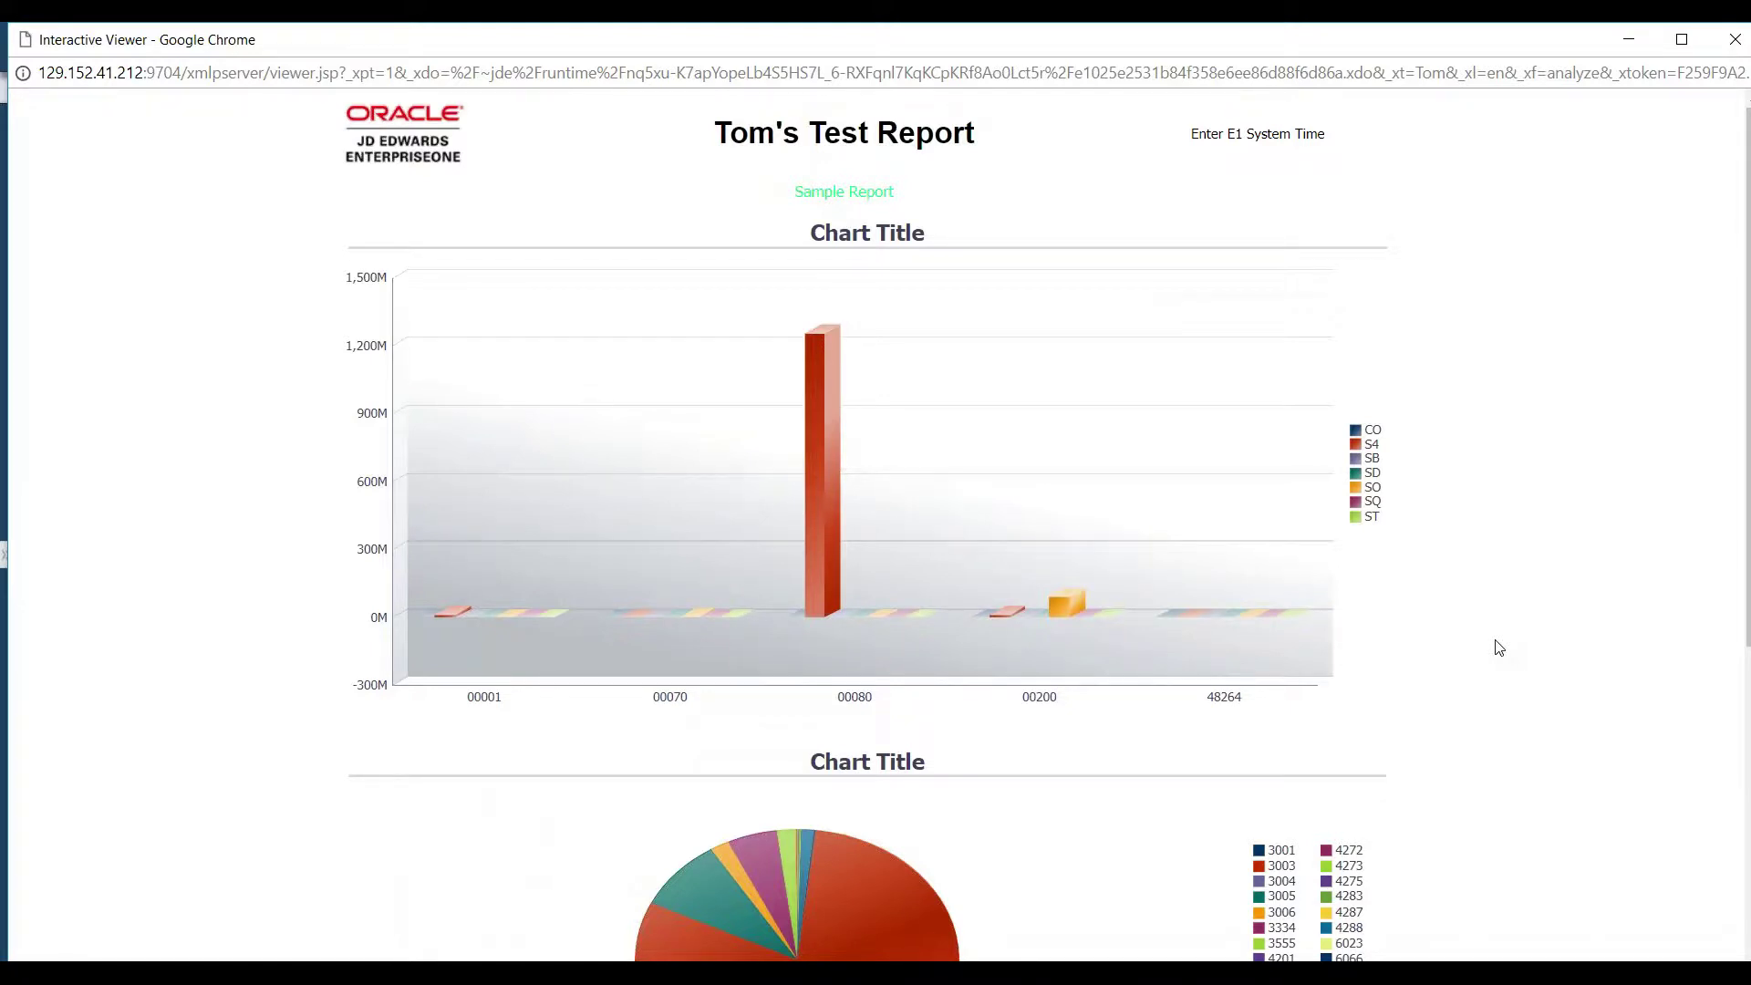
{"action": "scroll", "coordinate": [1499, 648], "scroll_direction": "down", "scroll_amount": 1}
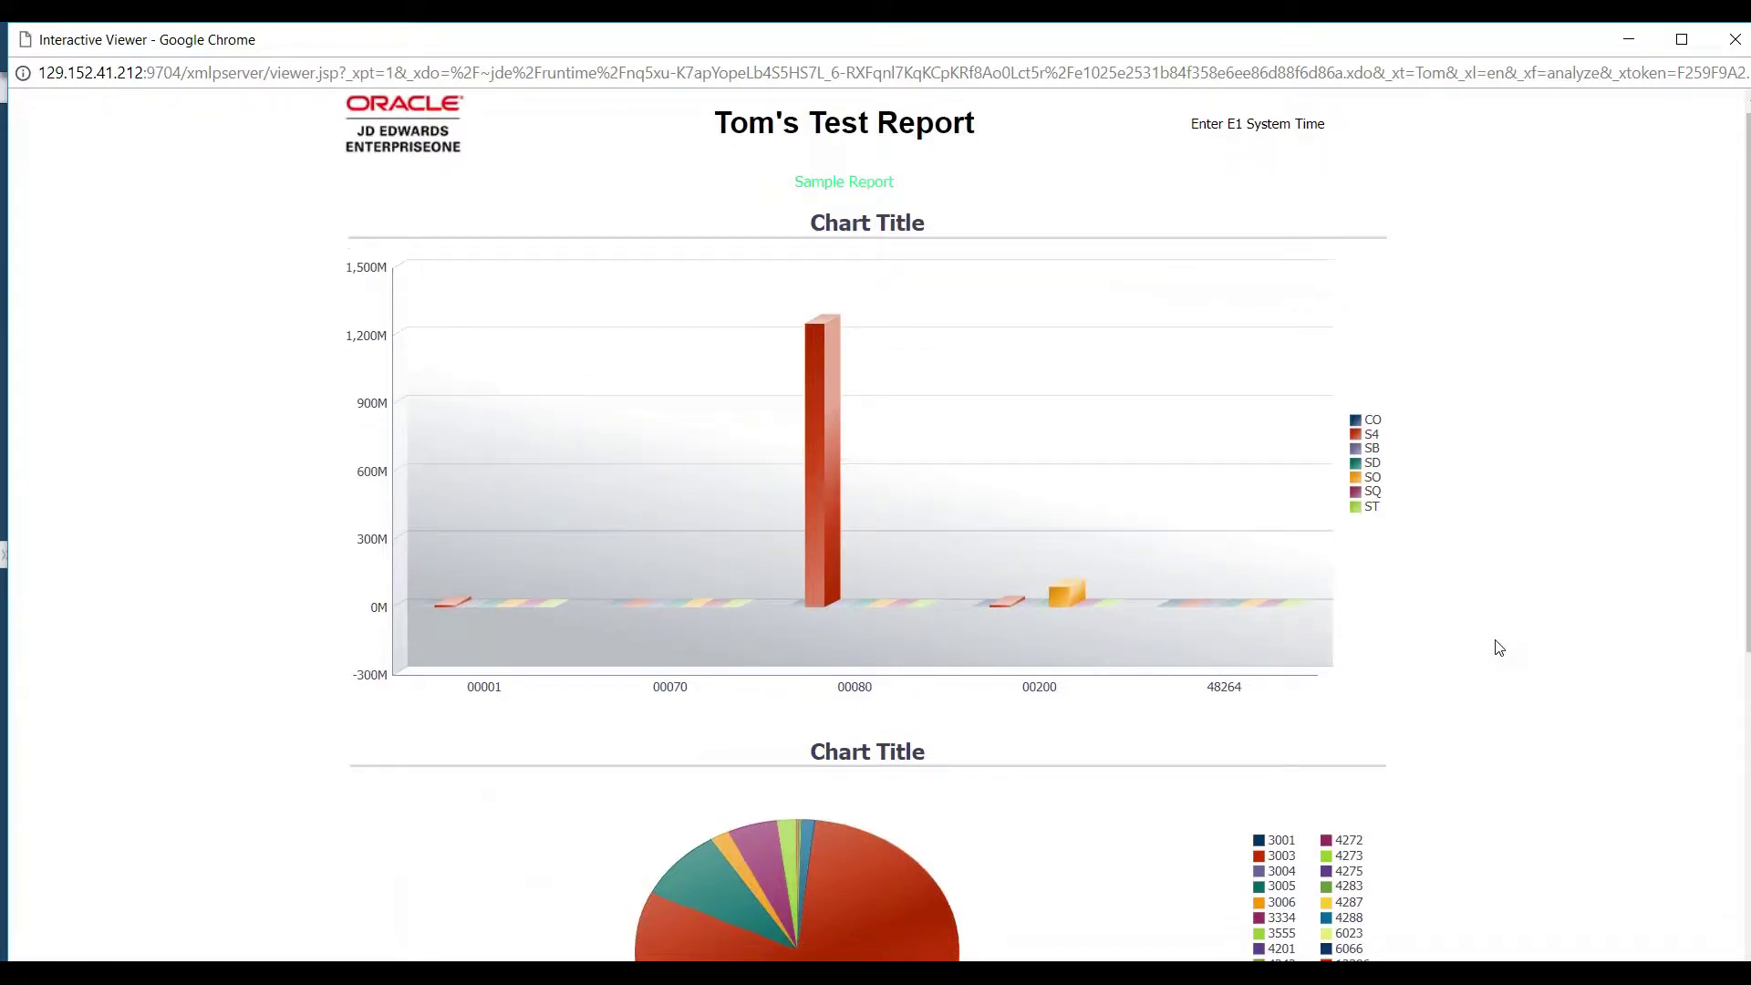
{"action": "scroll", "coordinate": [1499, 648], "scroll_direction": "down", "scroll_amount": 7}
{"action": "left_click", "coordinate": [741, 659]}
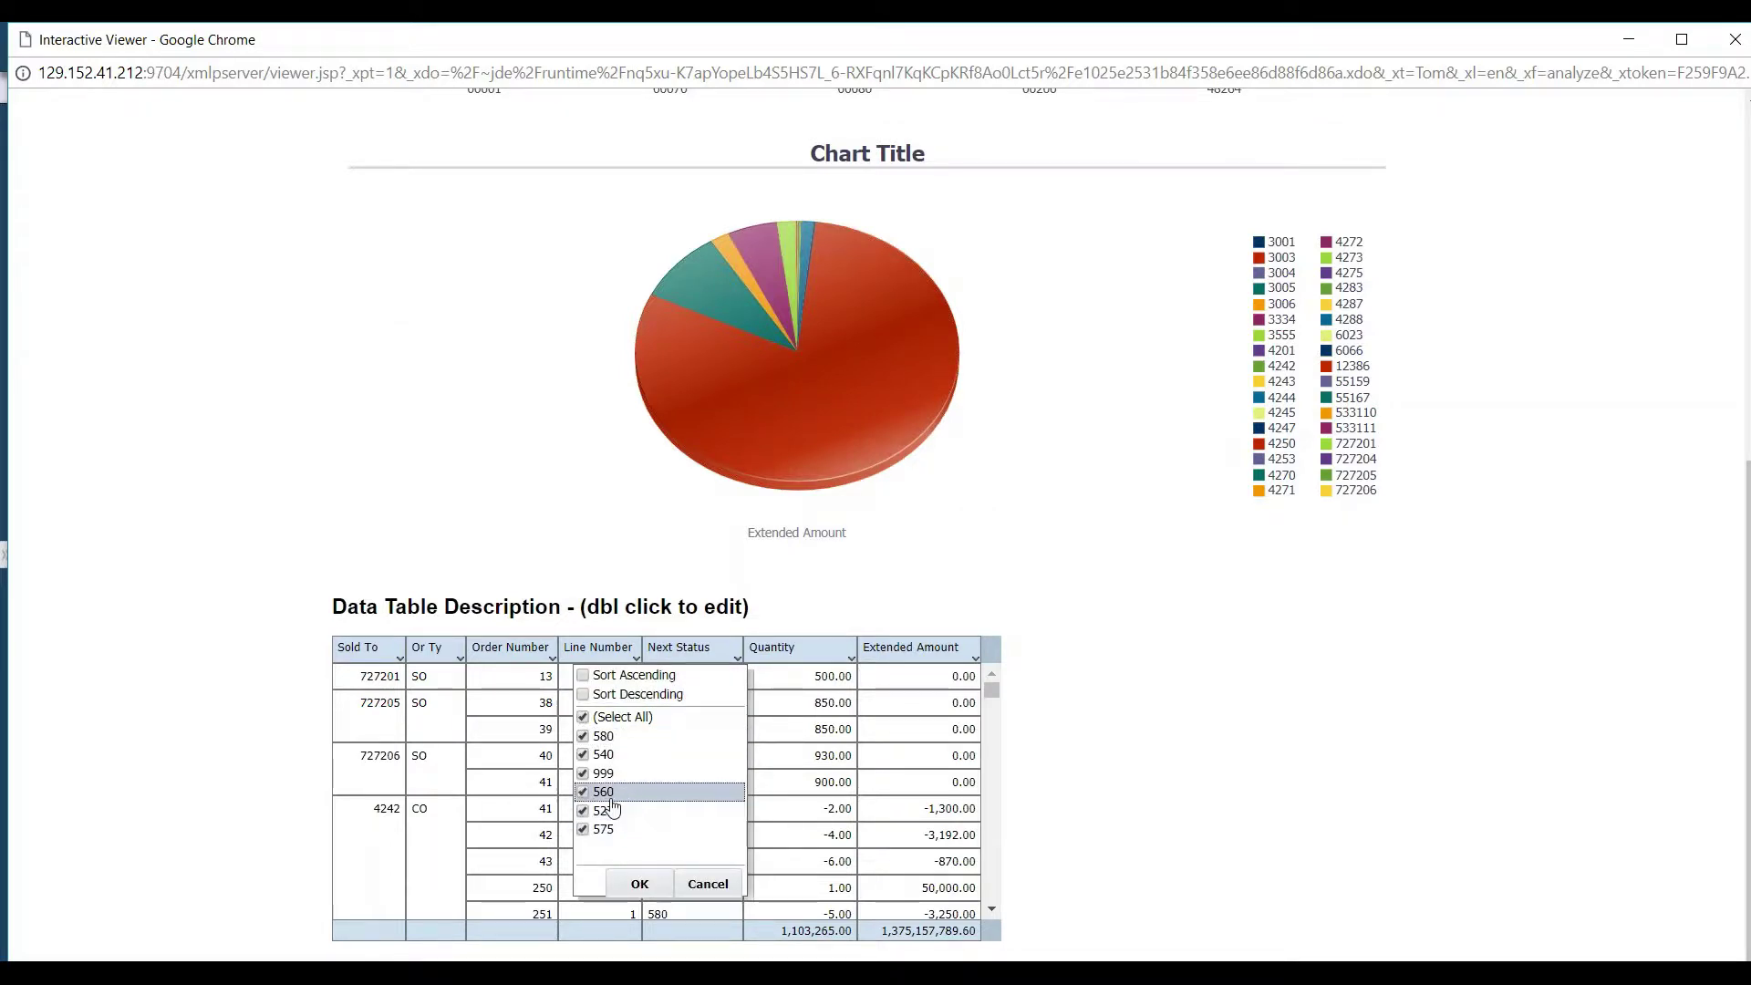
{"action": "left_click", "coordinate": [584, 717]}
{"action": "left_click", "coordinate": [583, 803]}
{"action": "left_click", "coordinate": [640, 884]}
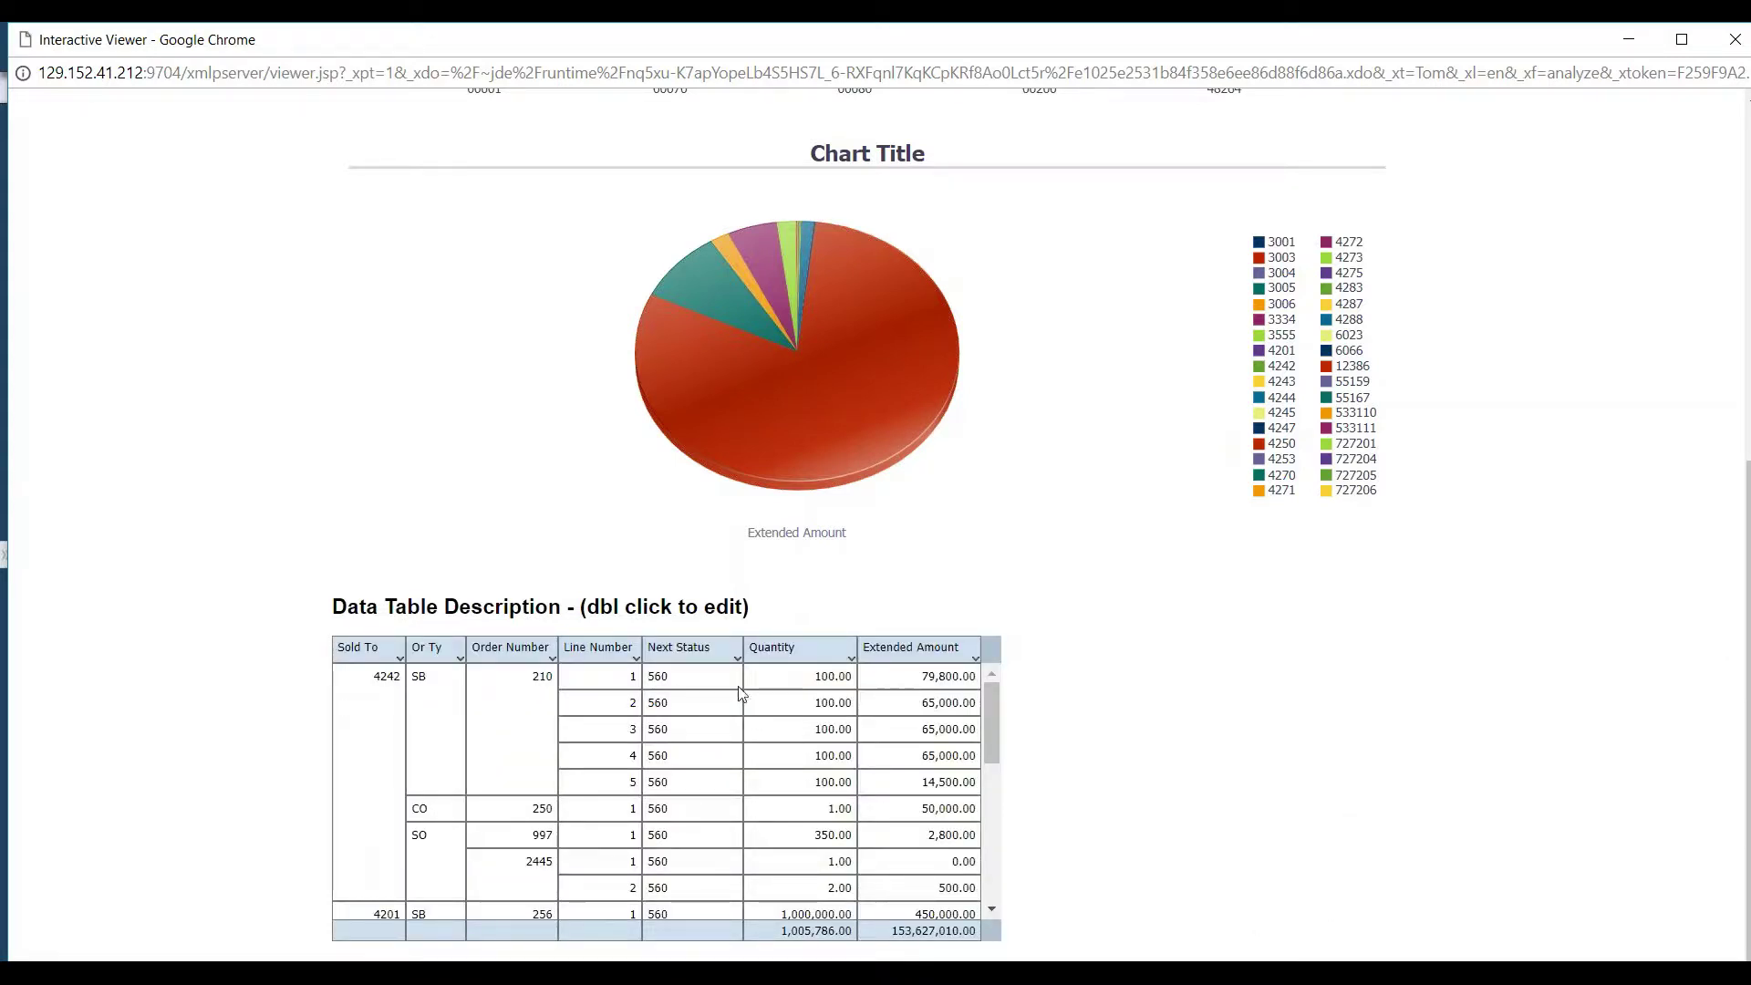
Restore all next status values in the data table and close the interactive report viewer
{"action": "left_click", "coordinate": [737, 661]}
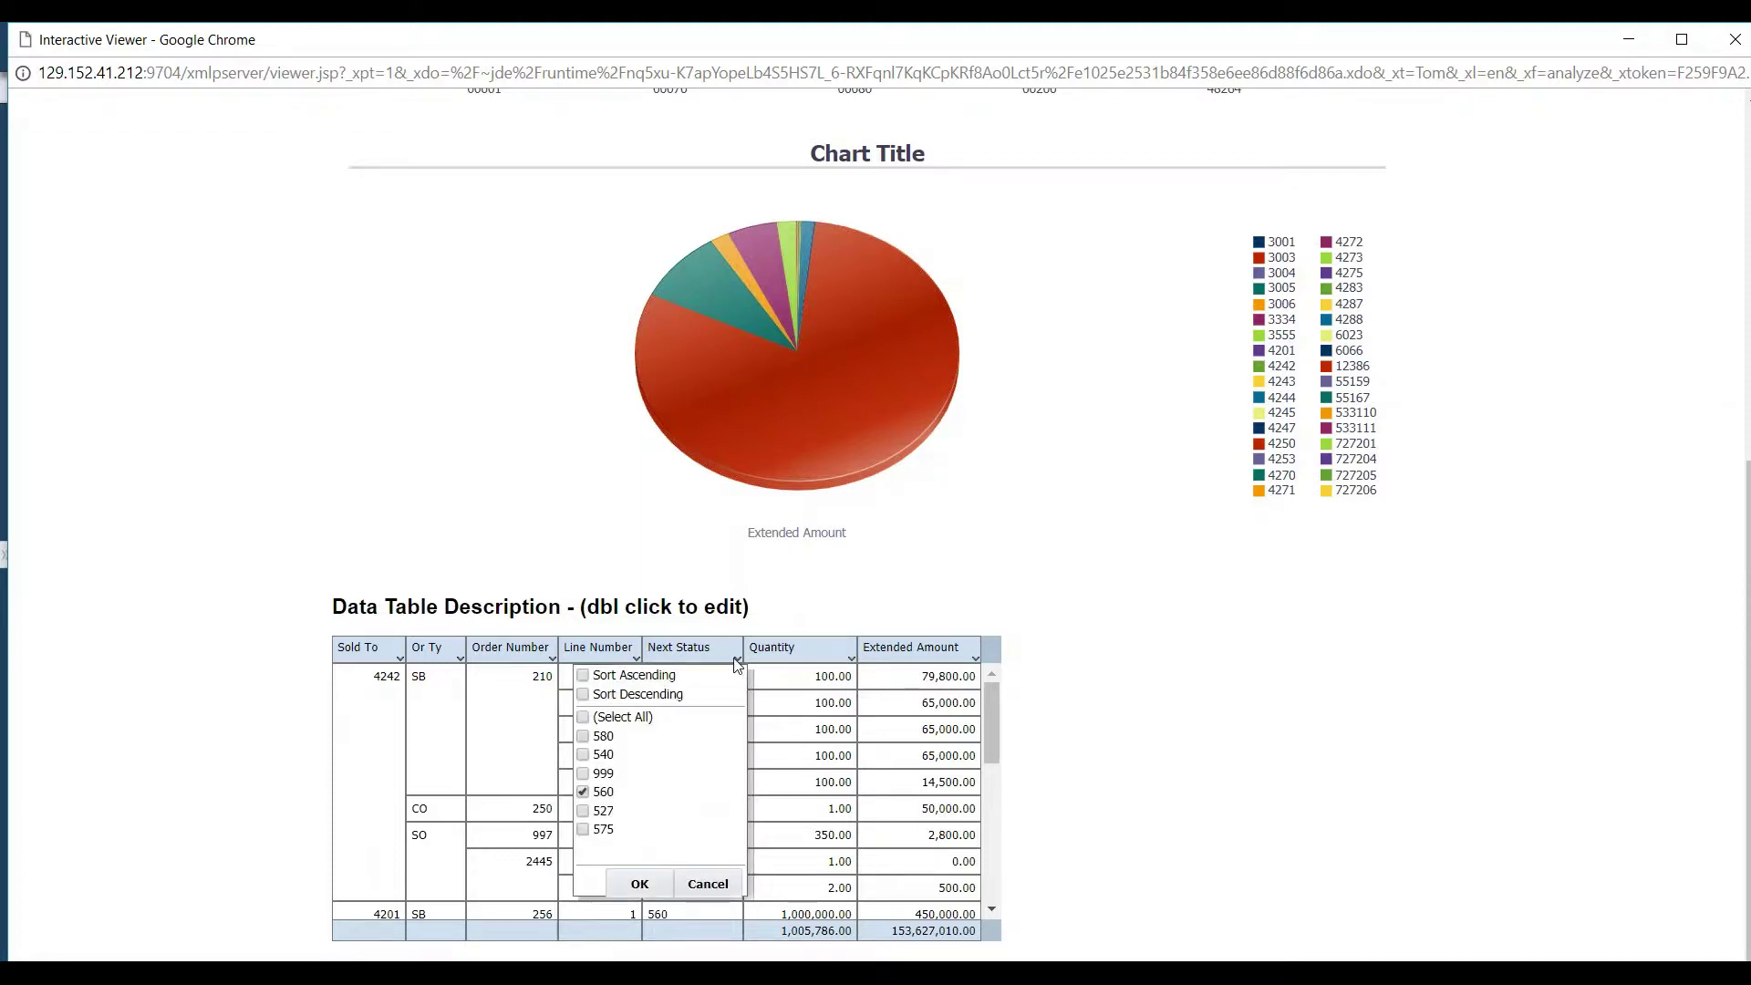
{"action": "left_click", "coordinate": [584, 717]}
{"action": "left_click", "coordinate": [639, 884]}
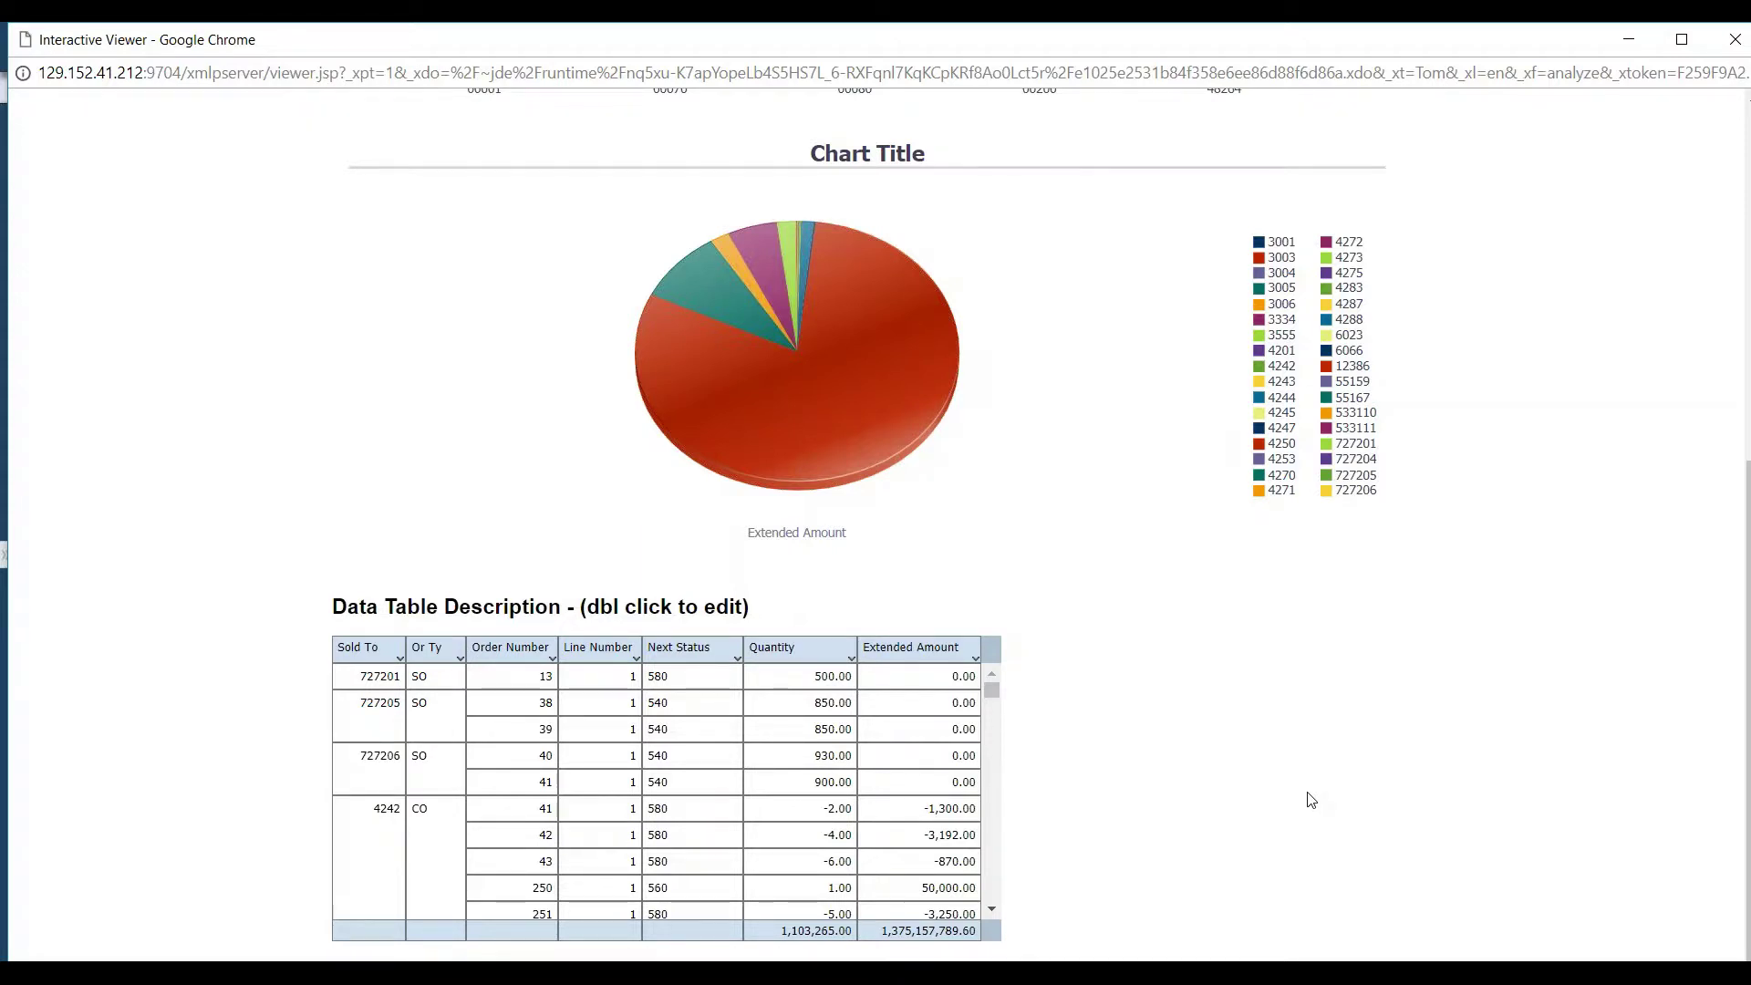
{"action": "scroll", "coordinate": [1311, 800], "scroll_direction": "up", "scroll_amount": 7}
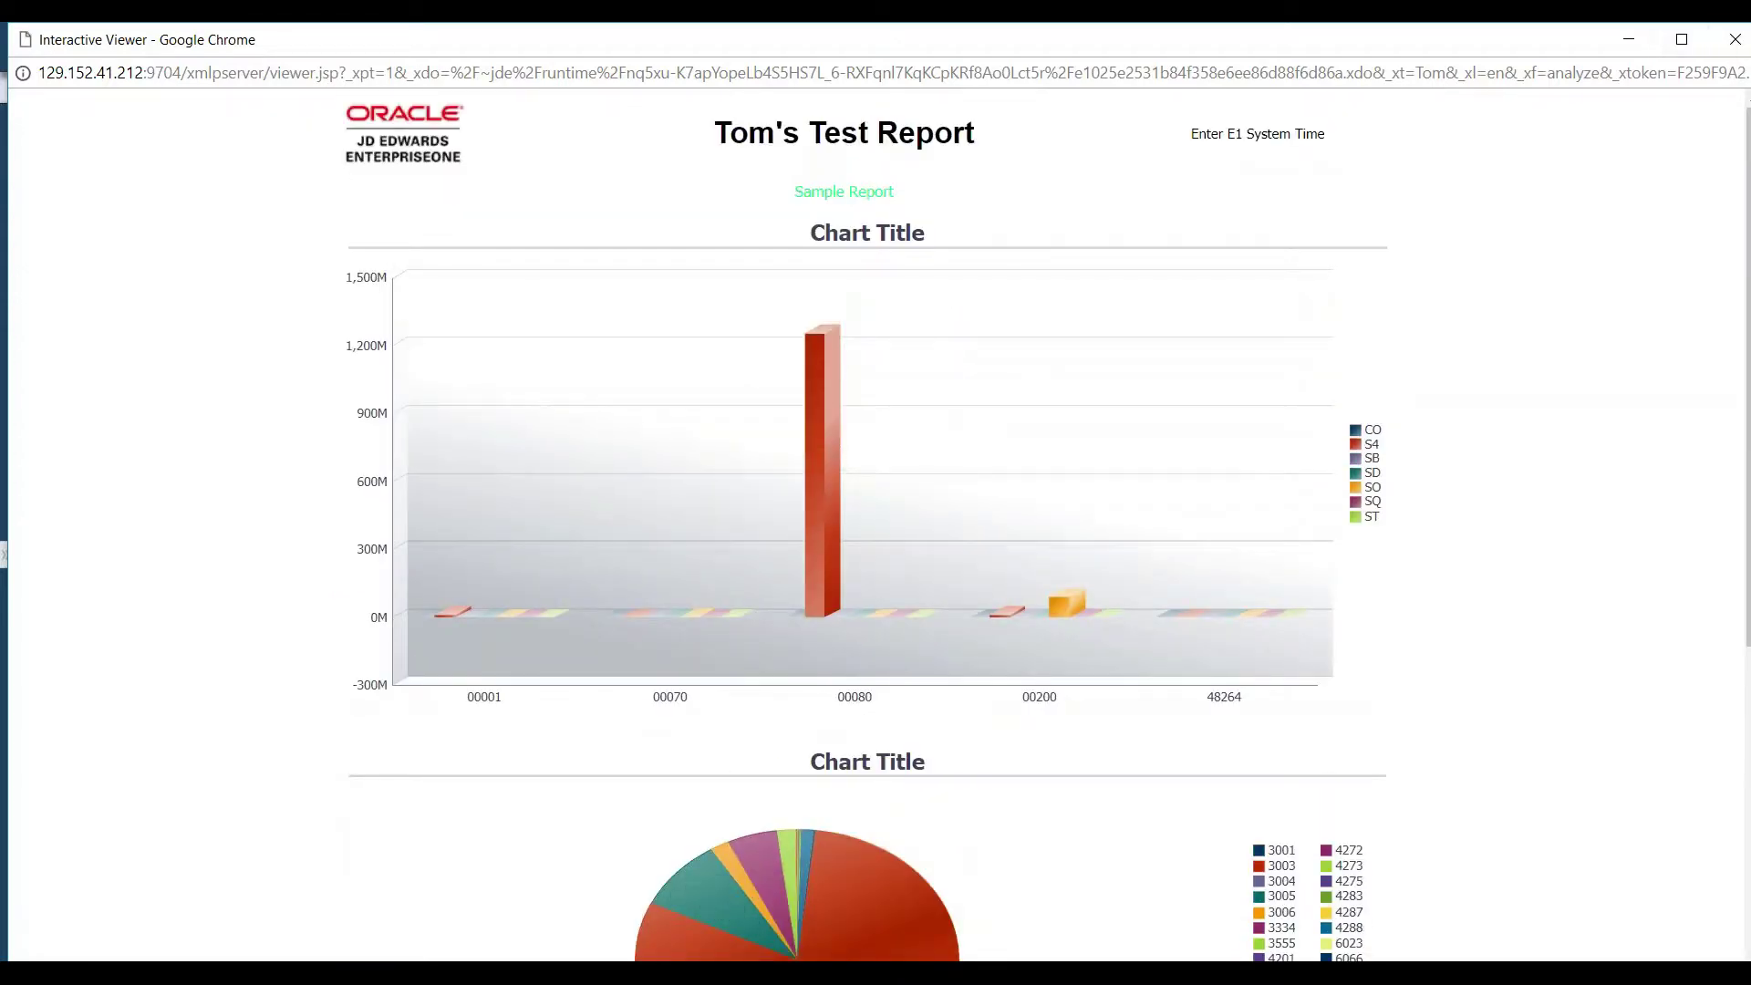
{"action": "left_click", "coordinate": [1736, 39]}
Run the newly designed personal One View report in PDF format, review its chart and table pages, and close it
{"action": "left_click", "coordinate": [415, 148]}
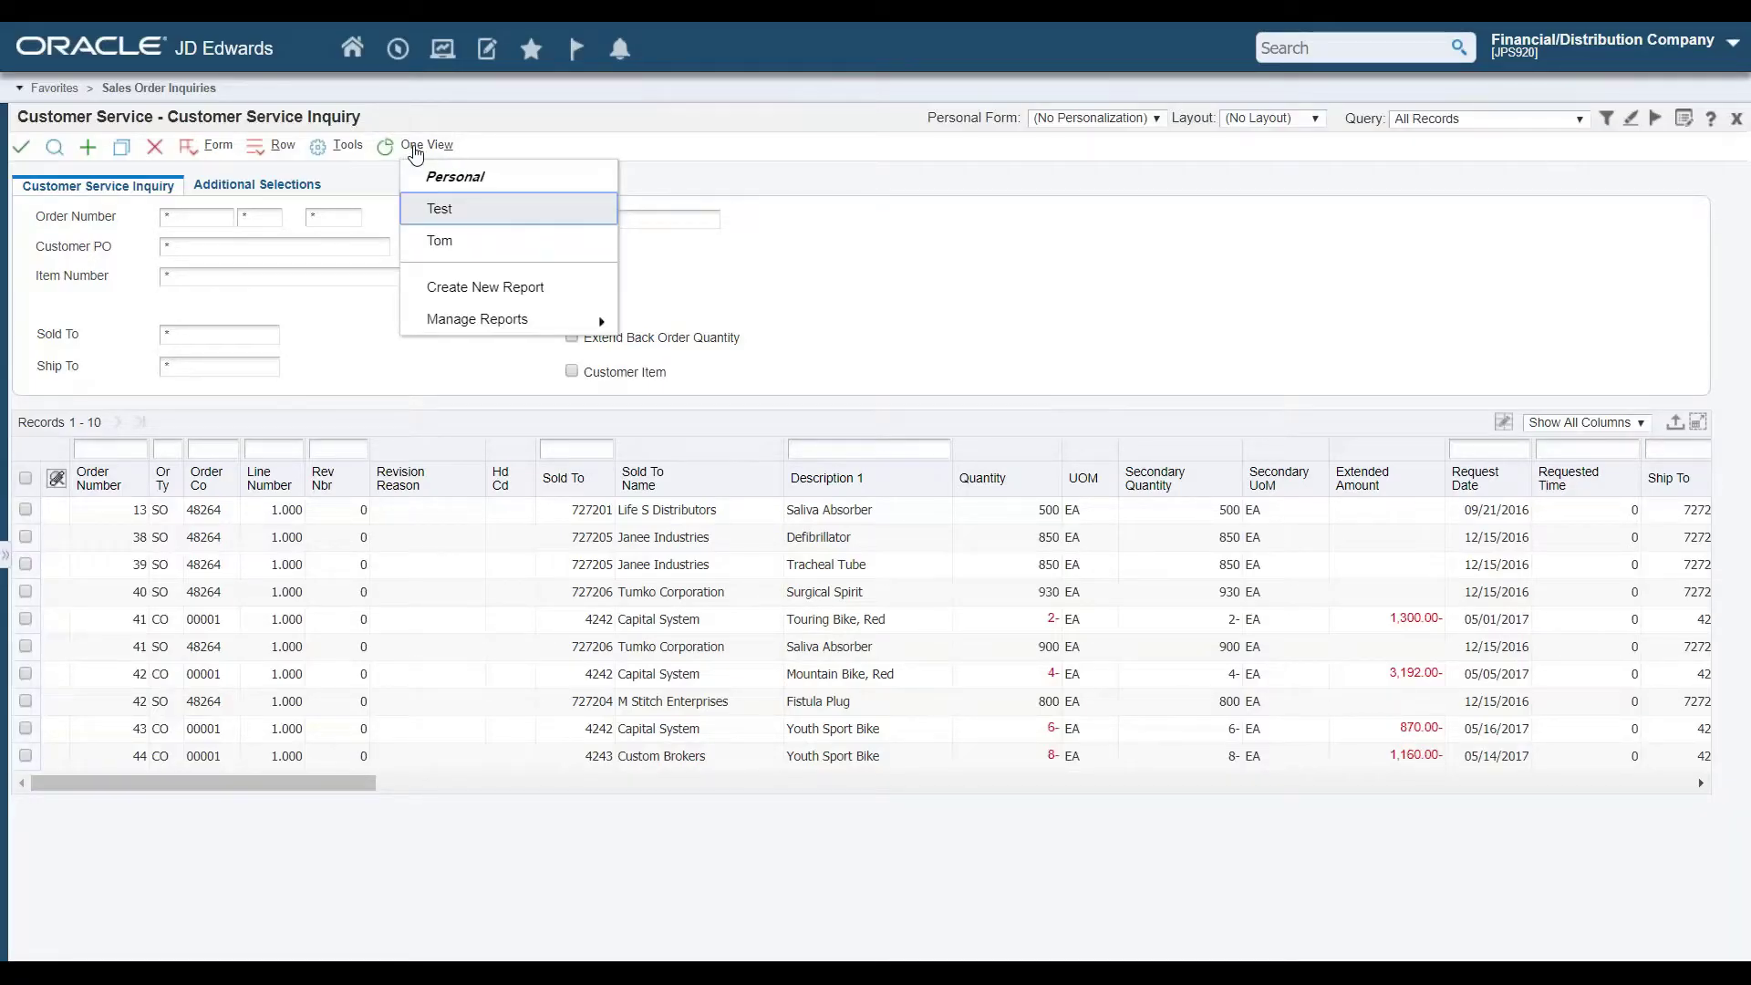
{"action": "mouse_move", "coordinate": [469, 320]}
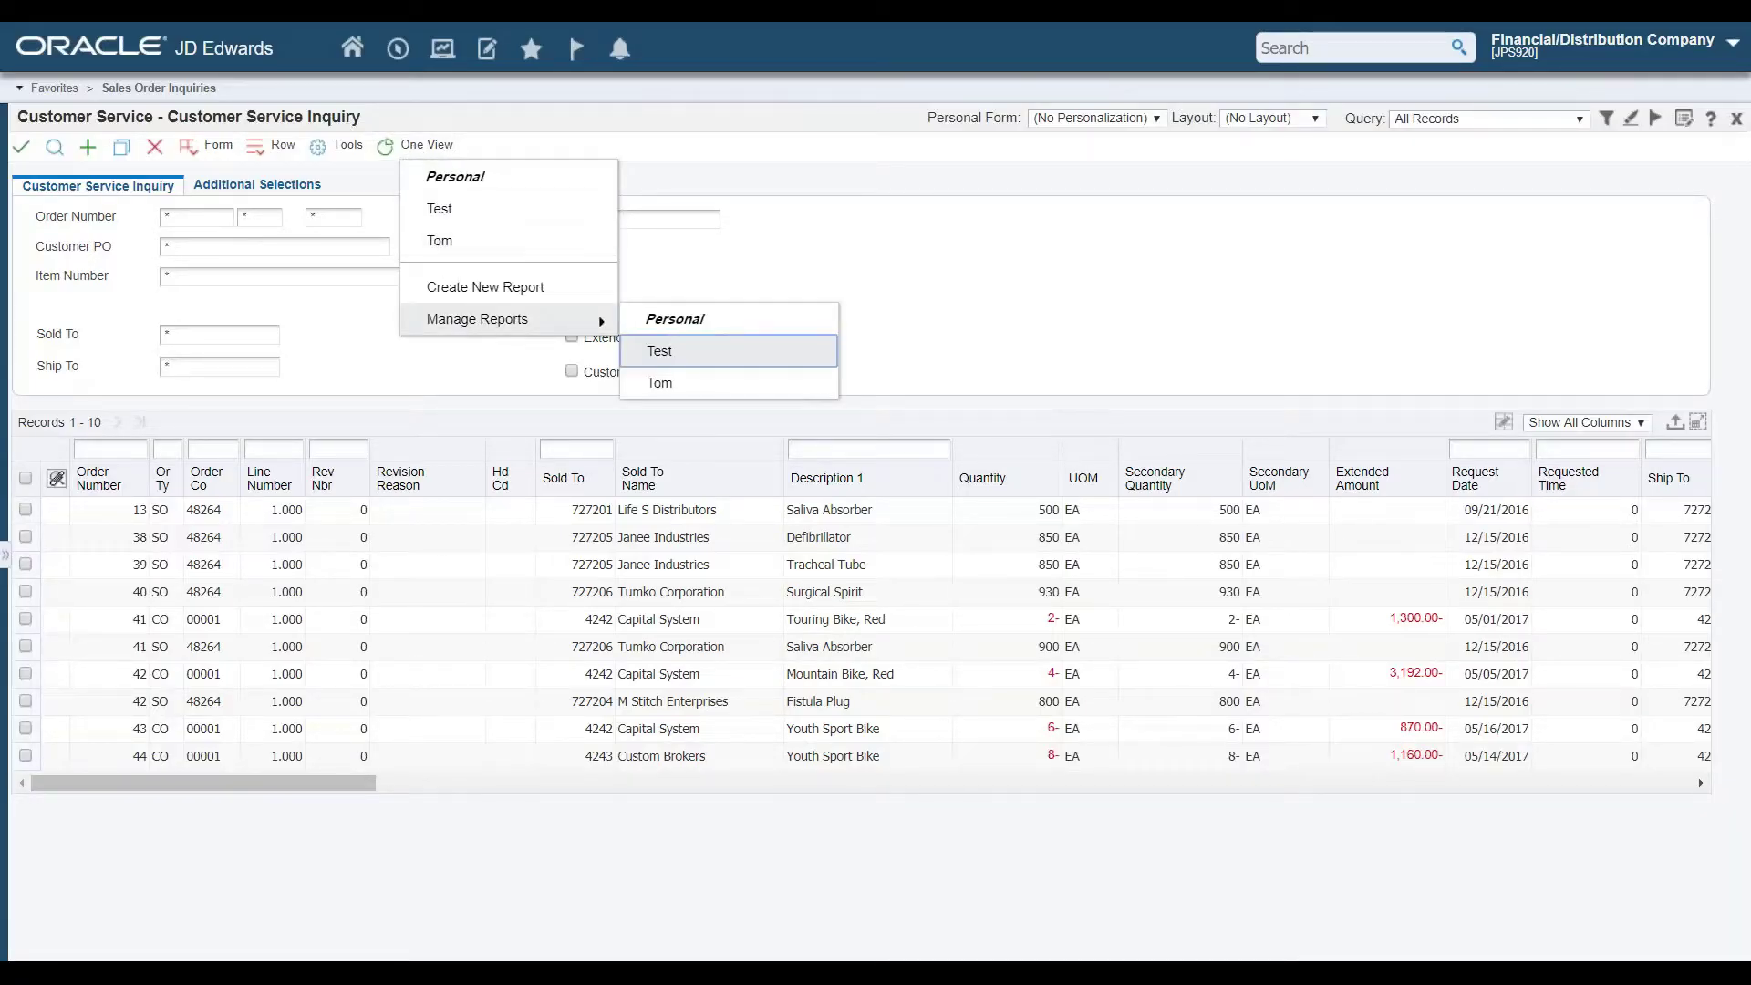
{"action": "left_click", "coordinate": [654, 387]}
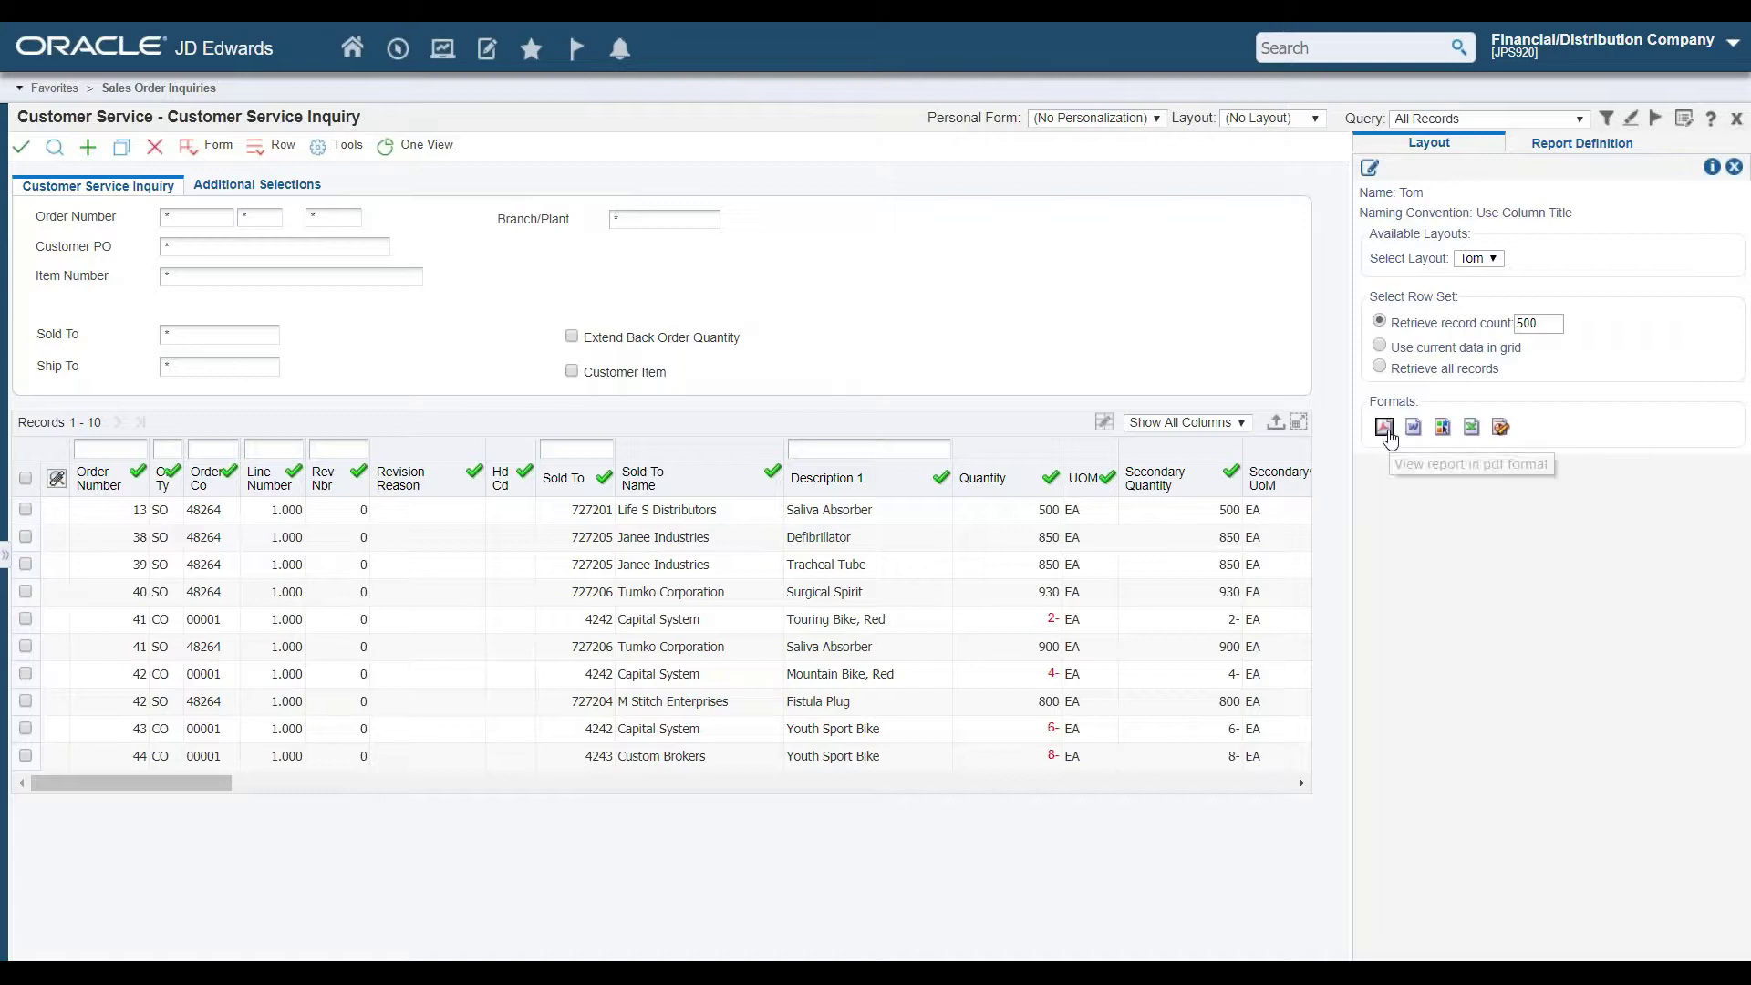
{"action": "left_click", "coordinate": [1389, 435]}
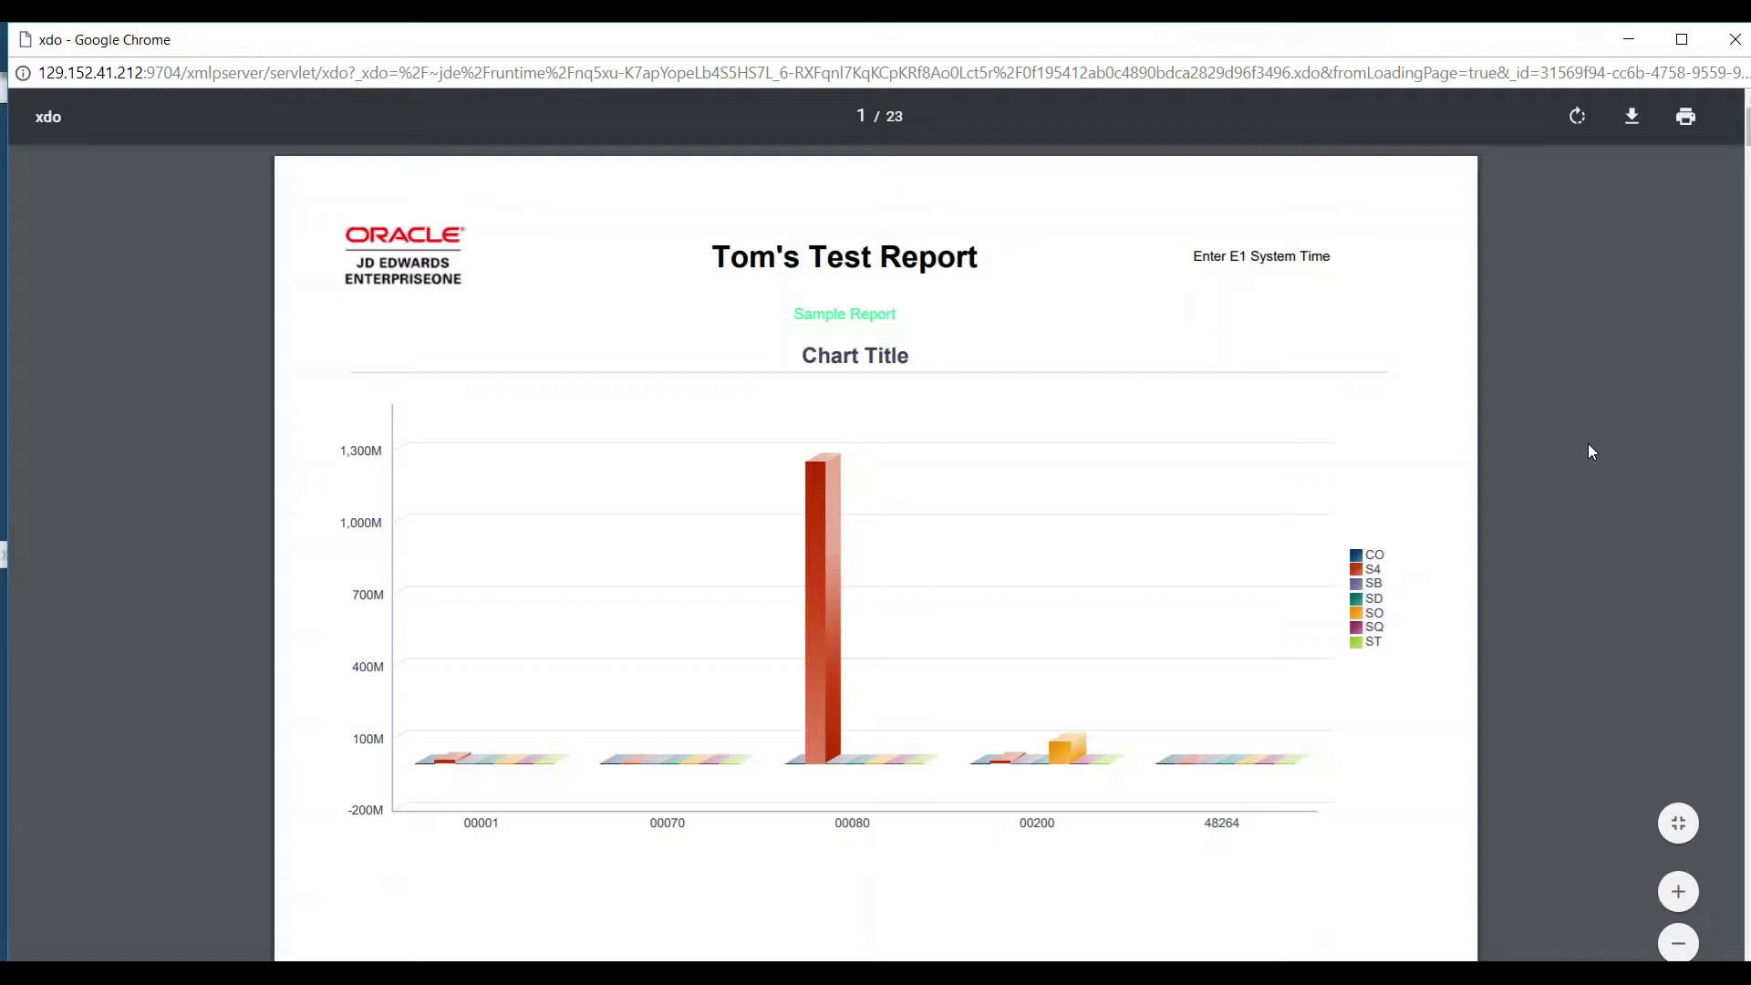
{"action": "scroll", "coordinate": [1592, 451], "scroll_direction": "down", "scroll_amount": 1}
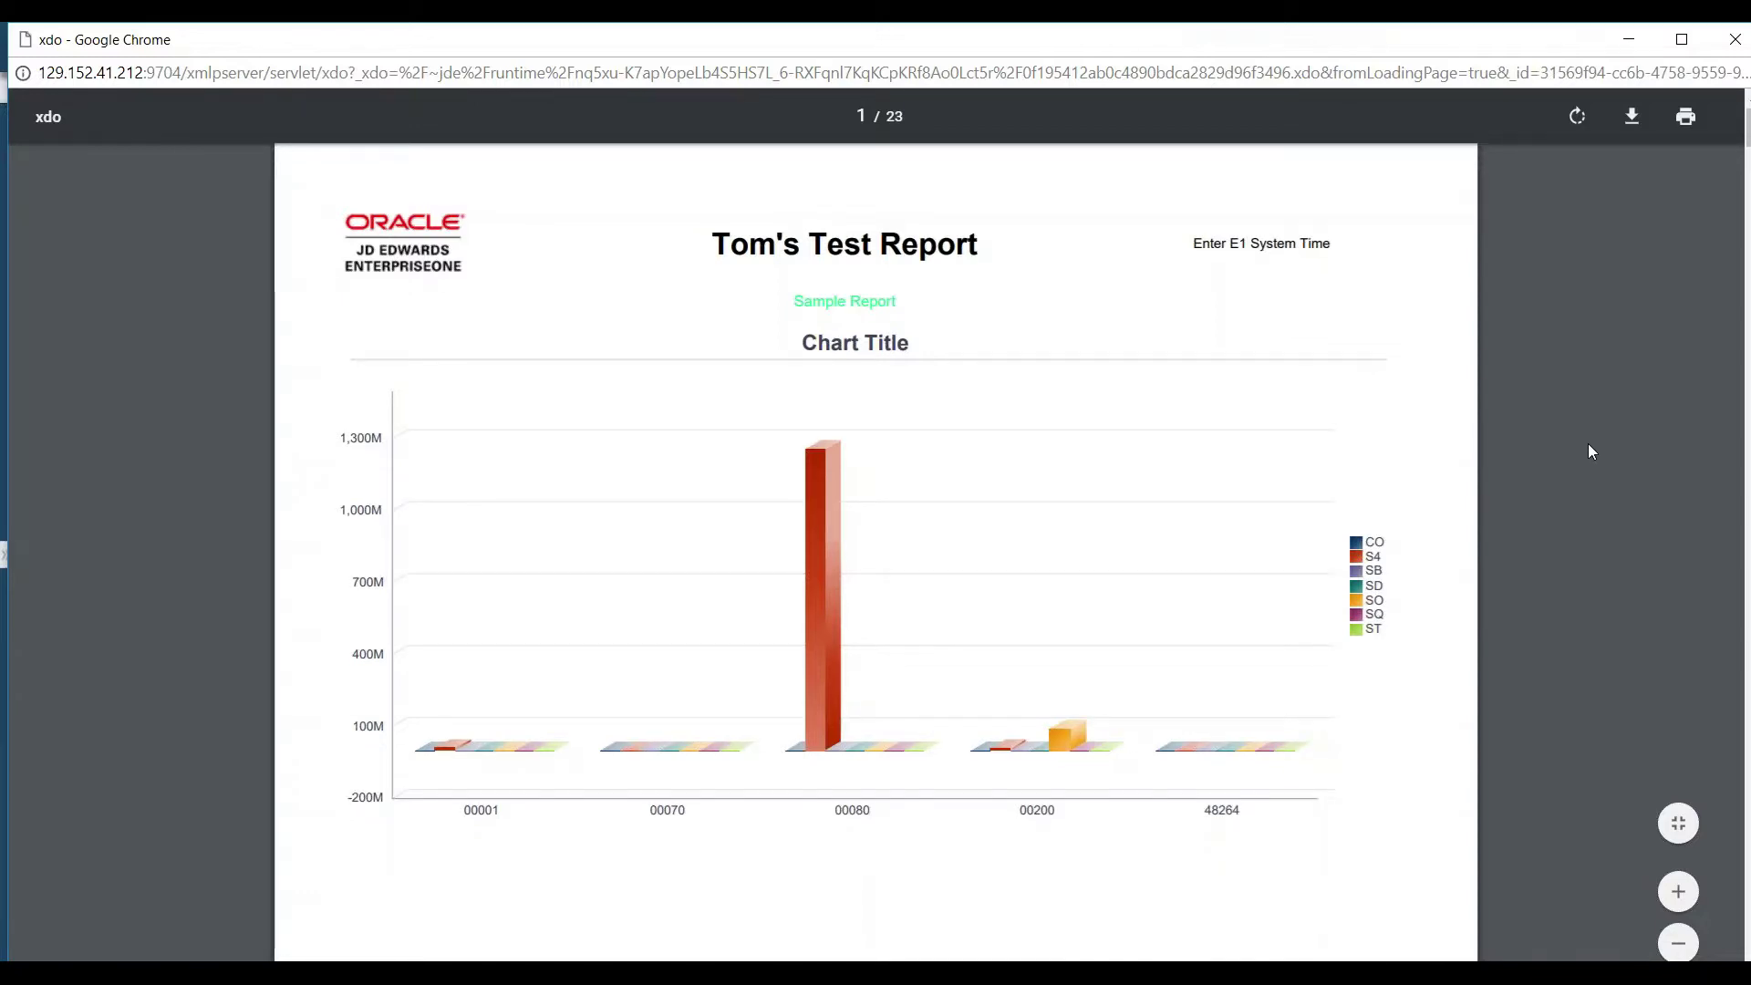
{"action": "scroll", "coordinate": [1589, 444], "scroll_direction": "down", "scroll_amount": 1}
{"action": "scroll", "coordinate": [1587, 444], "scroll_direction": "down", "scroll_amount": 3}
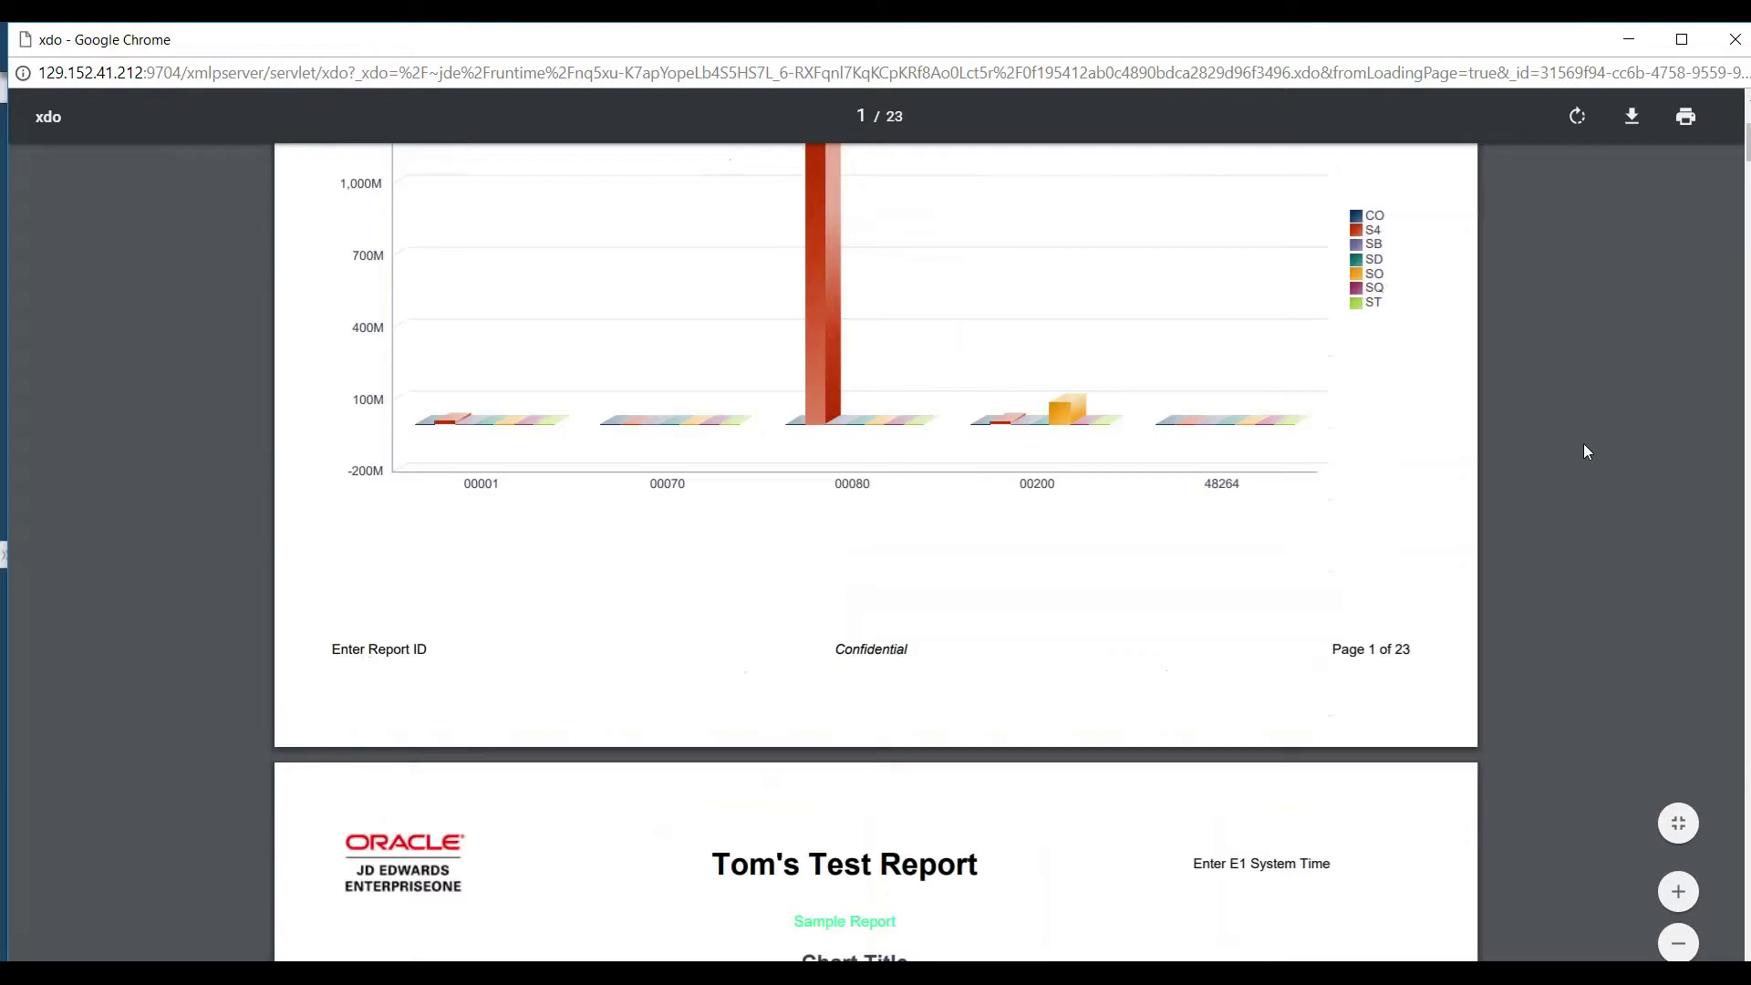
{"action": "scroll", "coordinate": [1584, 443], "scroll_direction": "down", "scroll_amount": 20}
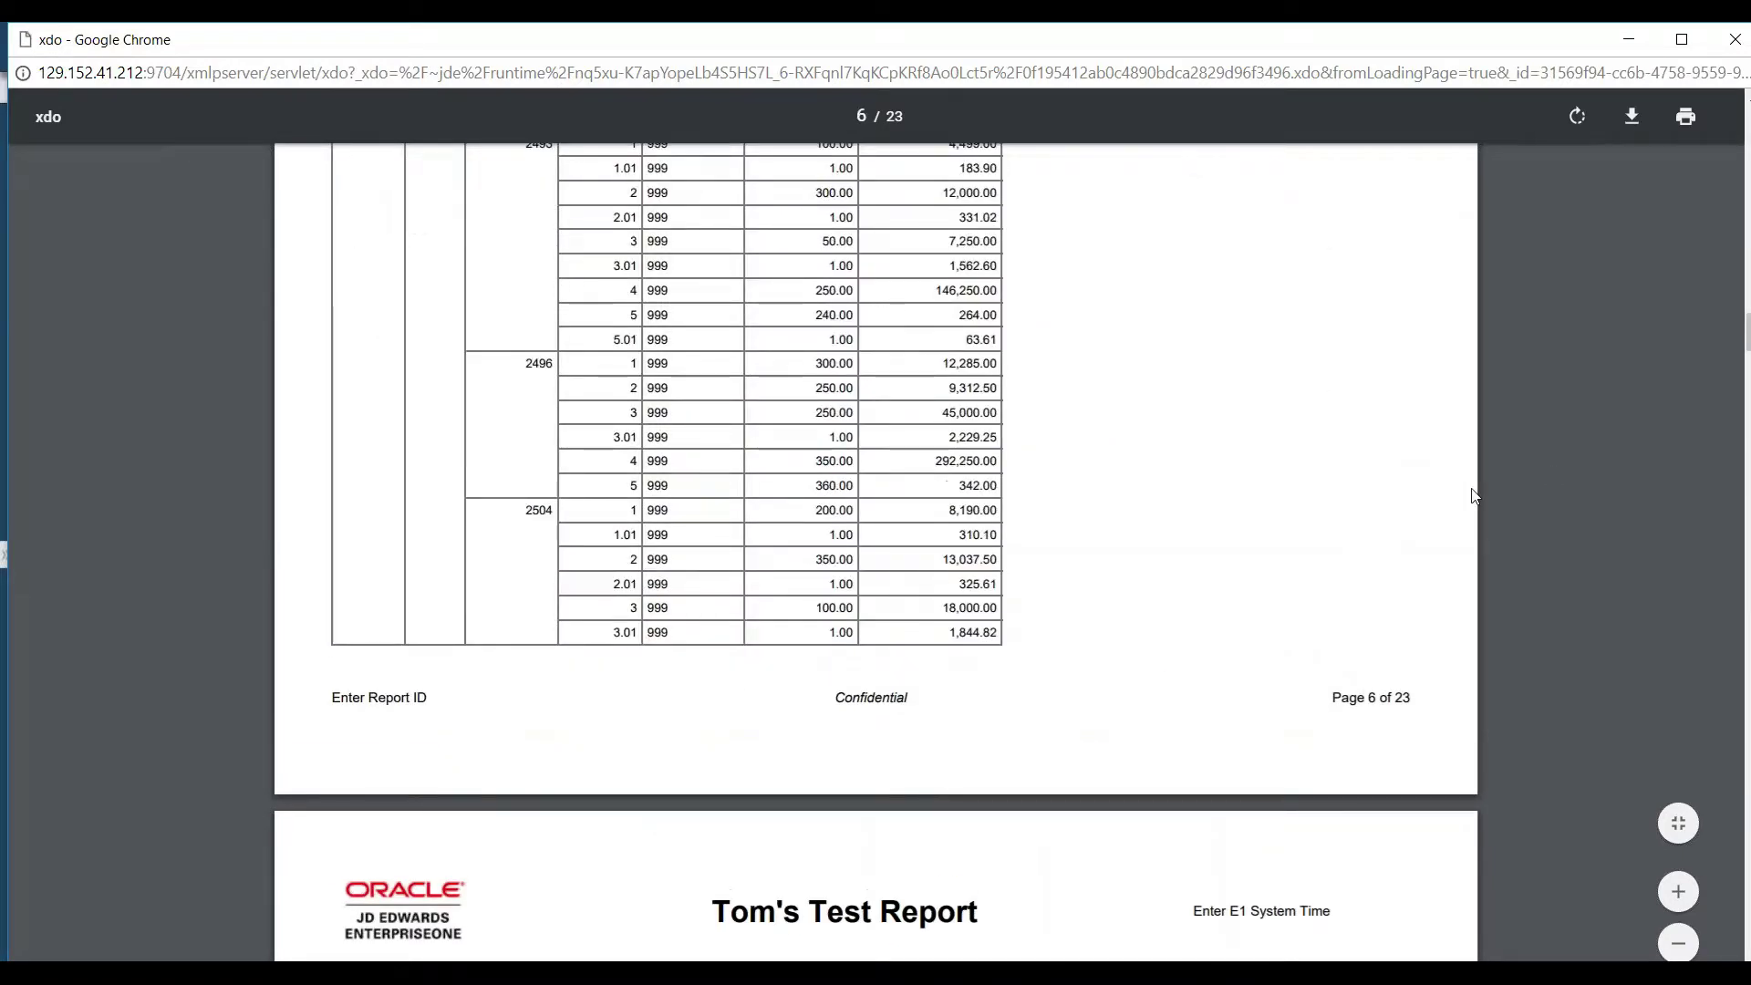
{"action": "scroll", "coordinate": [1475, 496], "scroll_direction": "down", "scroll_amount": 5}
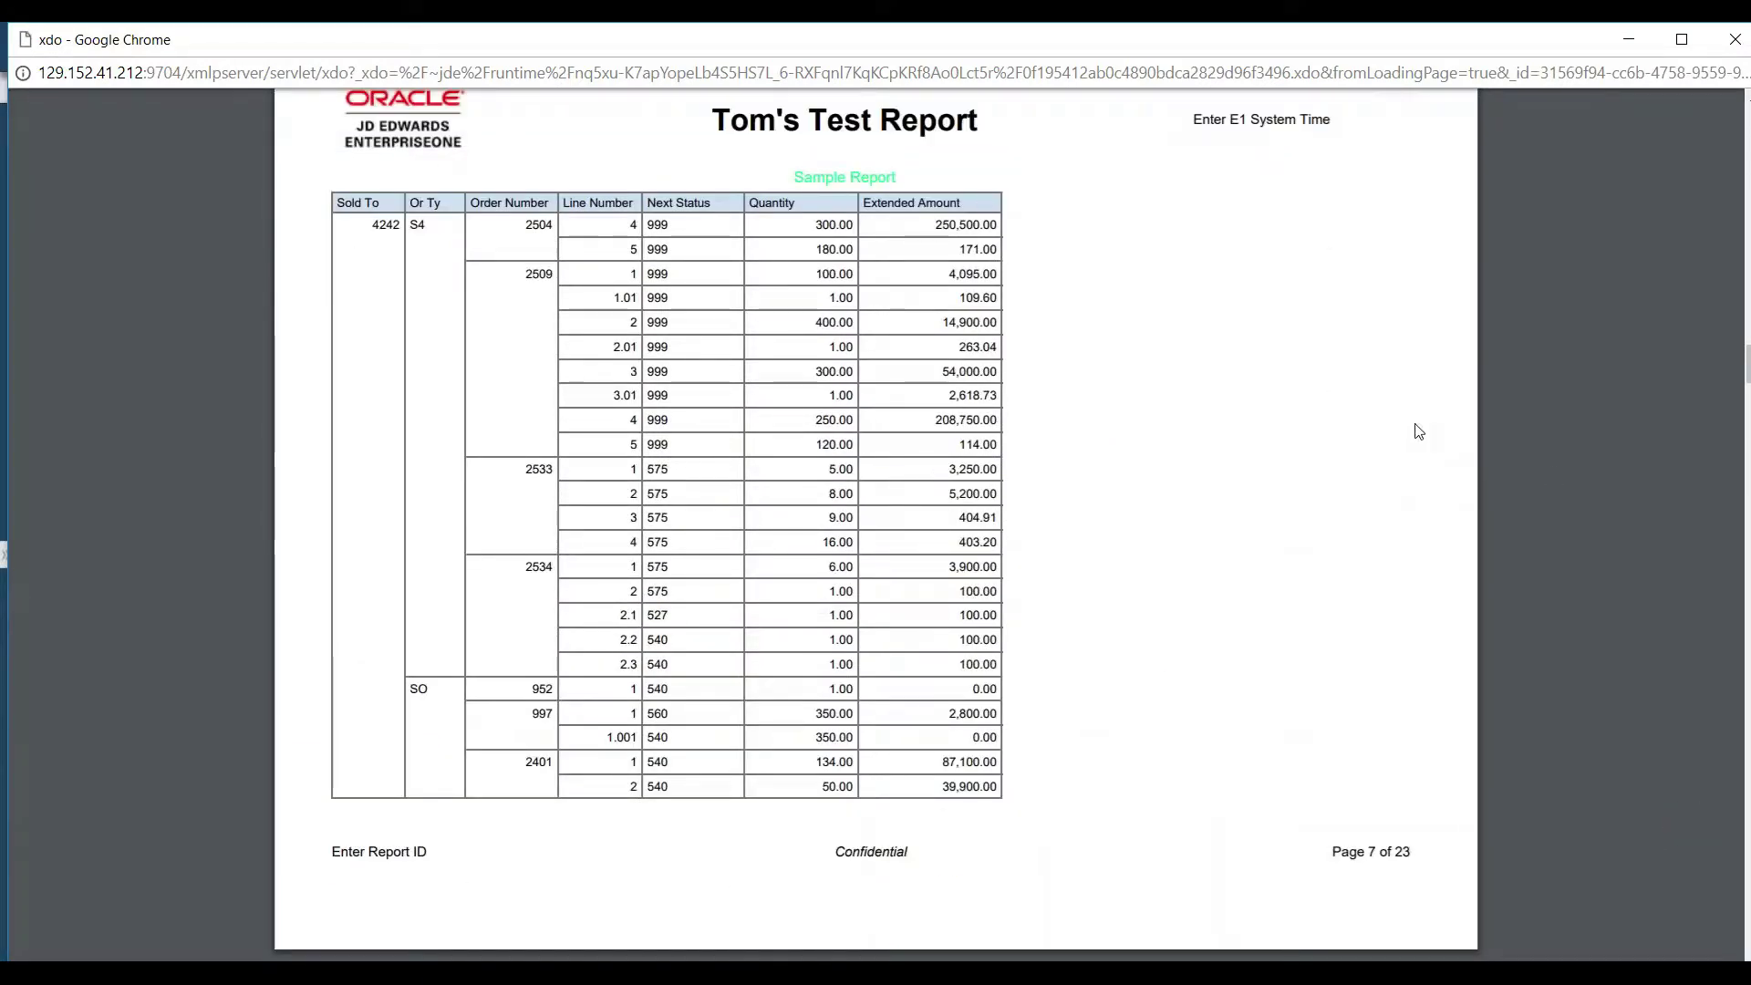
{"action": "left_click", "coordinate": [1736, 40]}
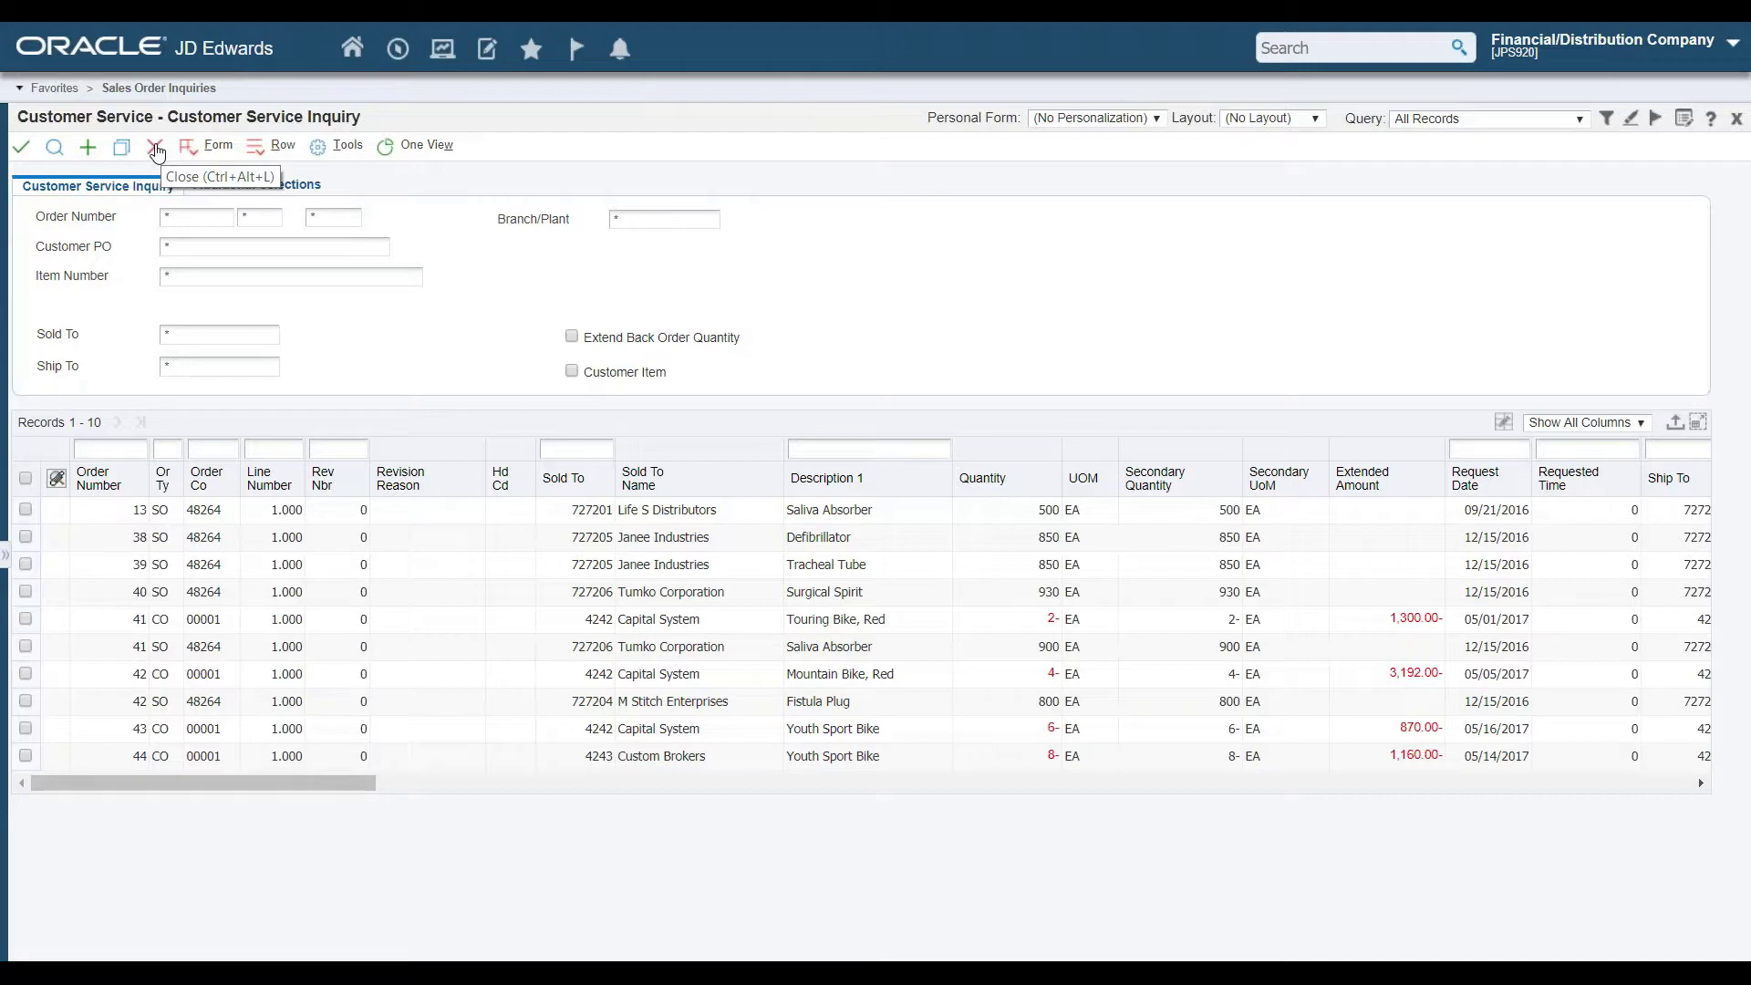
Open the newly designed personal report's layout for editing in BI Publisher
{"action": "left_click", "coordinate": [427, 148]}
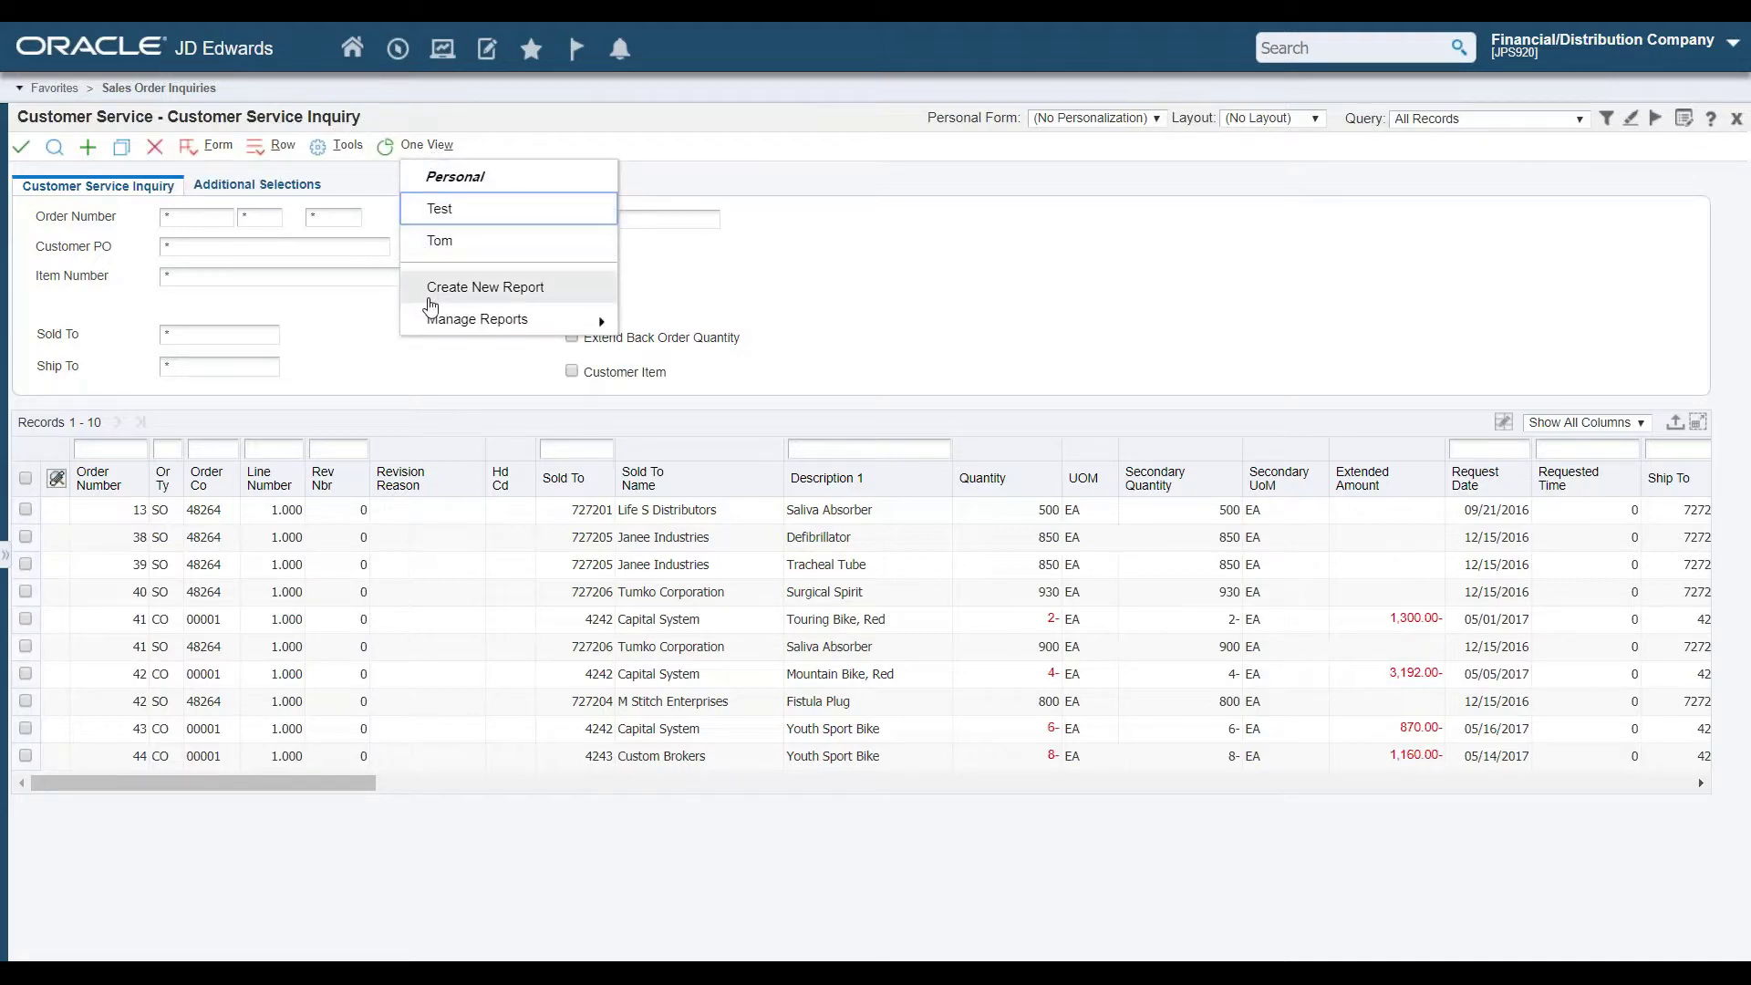
{"action": "mouse_move", "coordinate": [477, 319]}
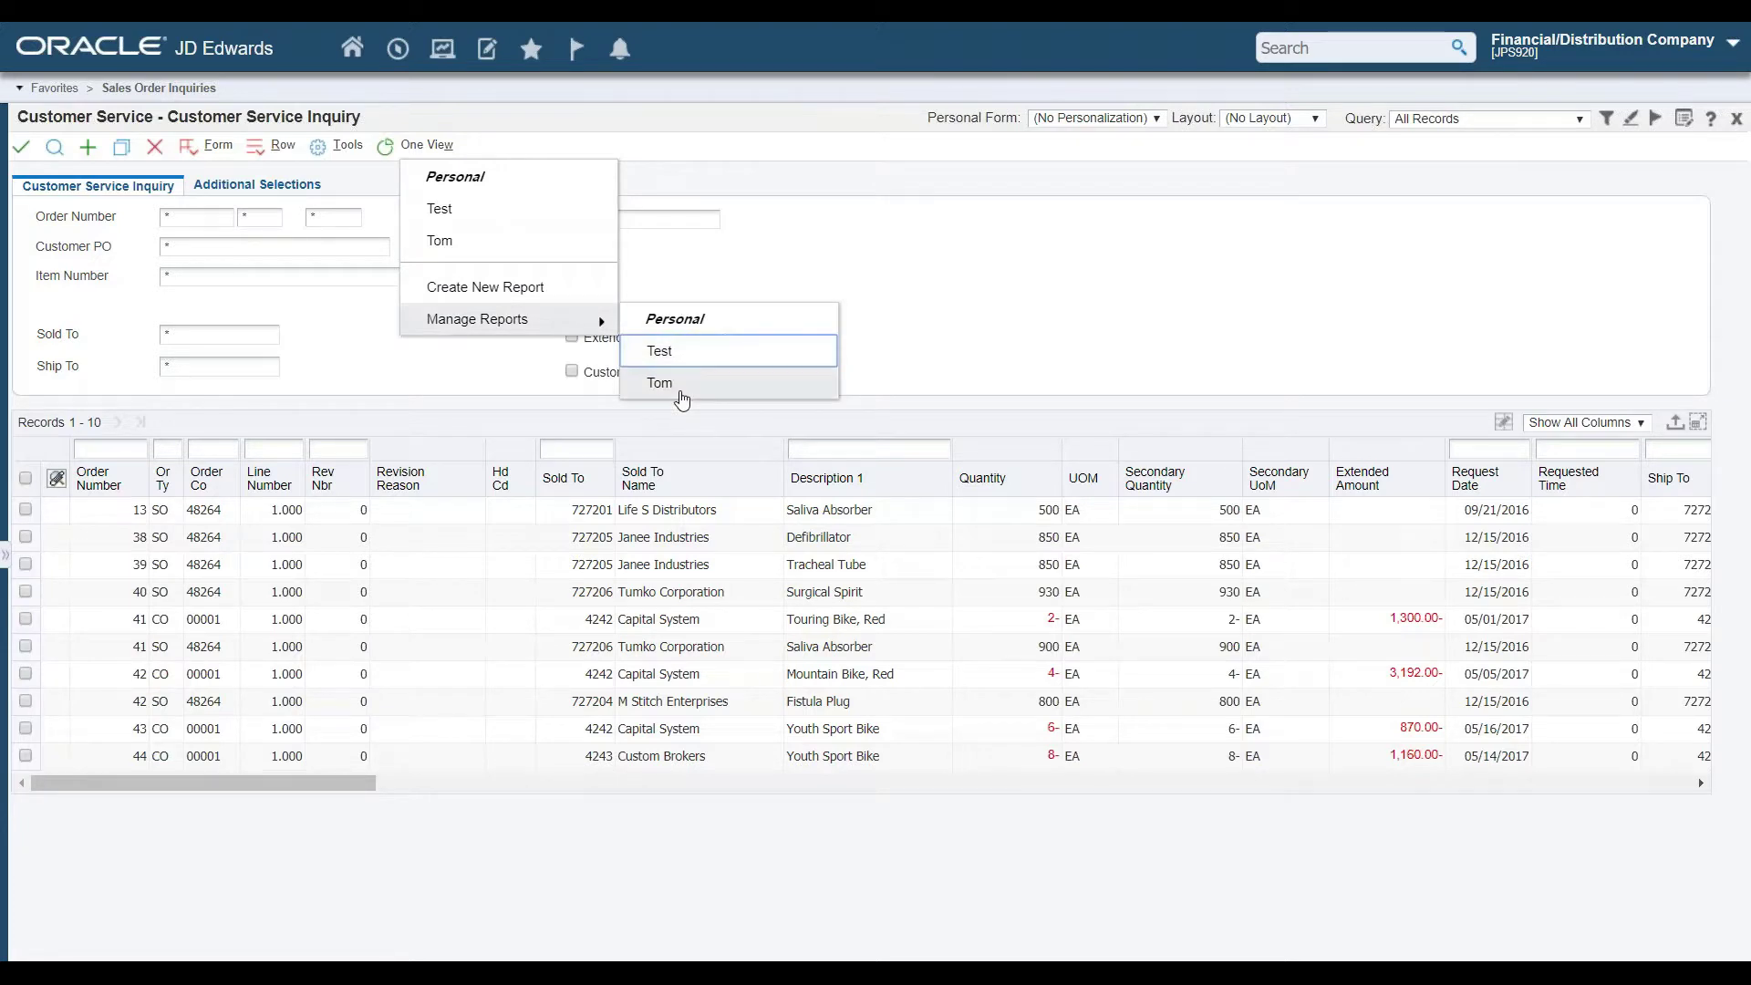
{"action": "left_click", "coordinate": [680, 394]}
{"action": "left_click_drag", "start_coordinate": [680, 394], "coordinate": [652, 401]}
{"action": "left_click", "coordinate": [653, 388]}
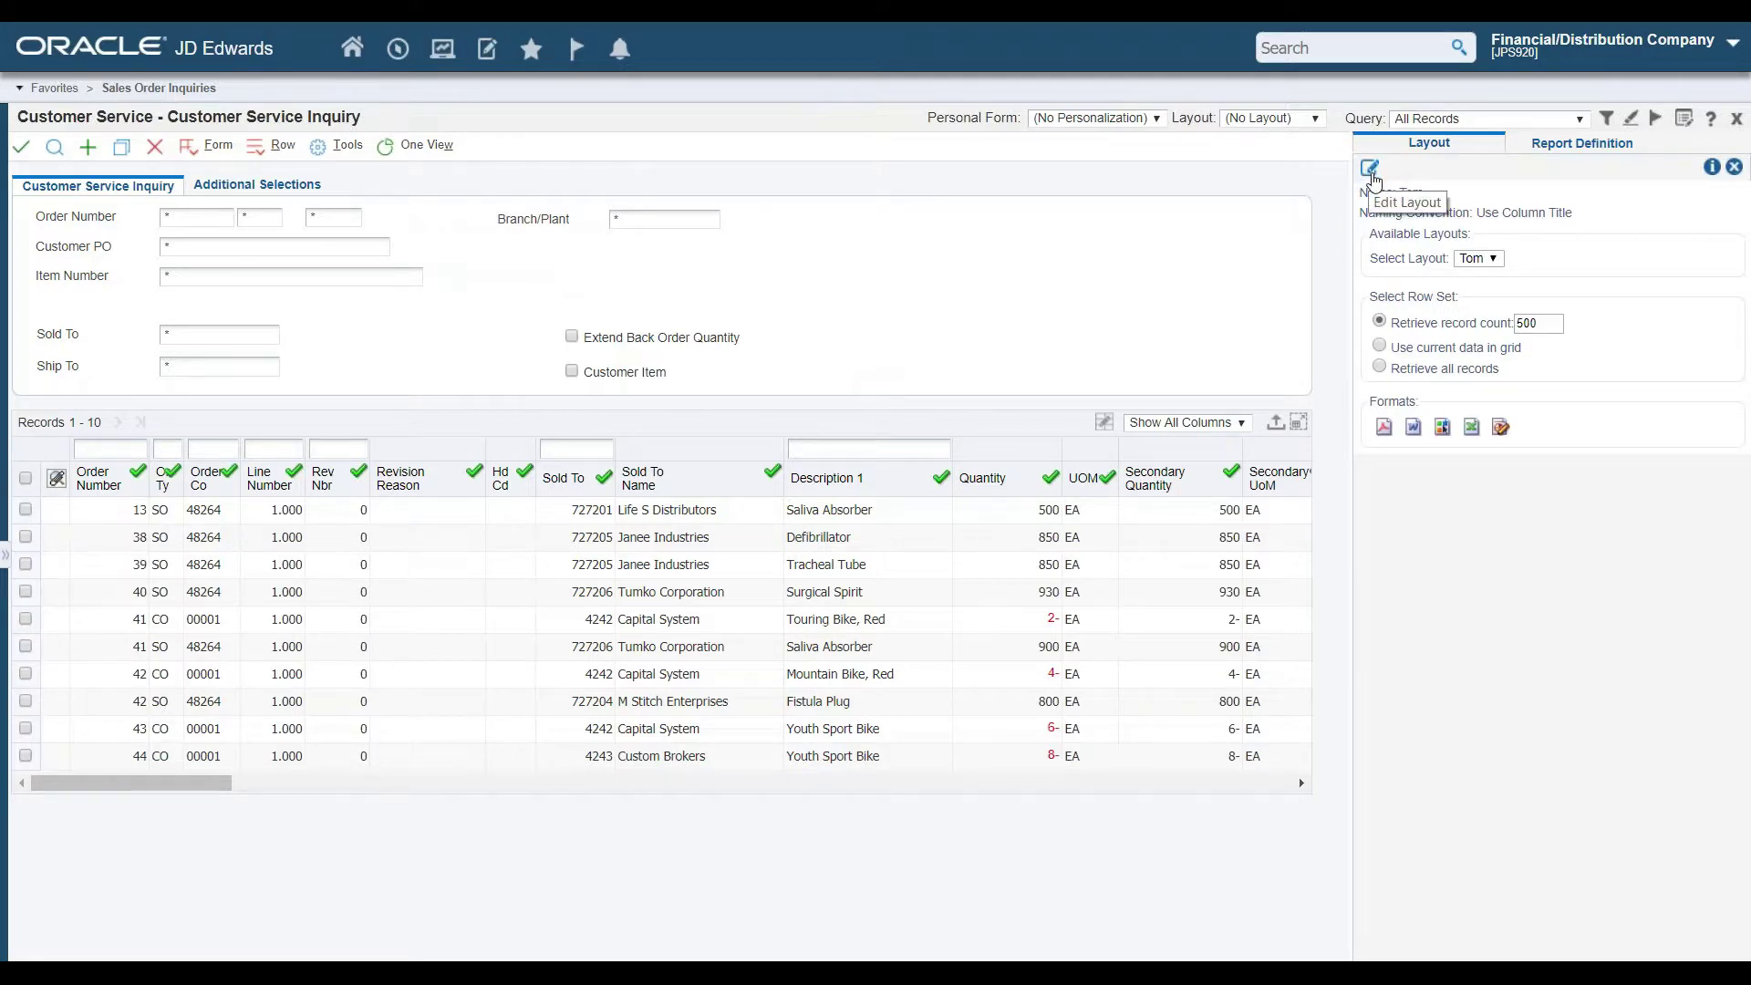
{"action": "left_click", "coordinate": [1371, 170]}
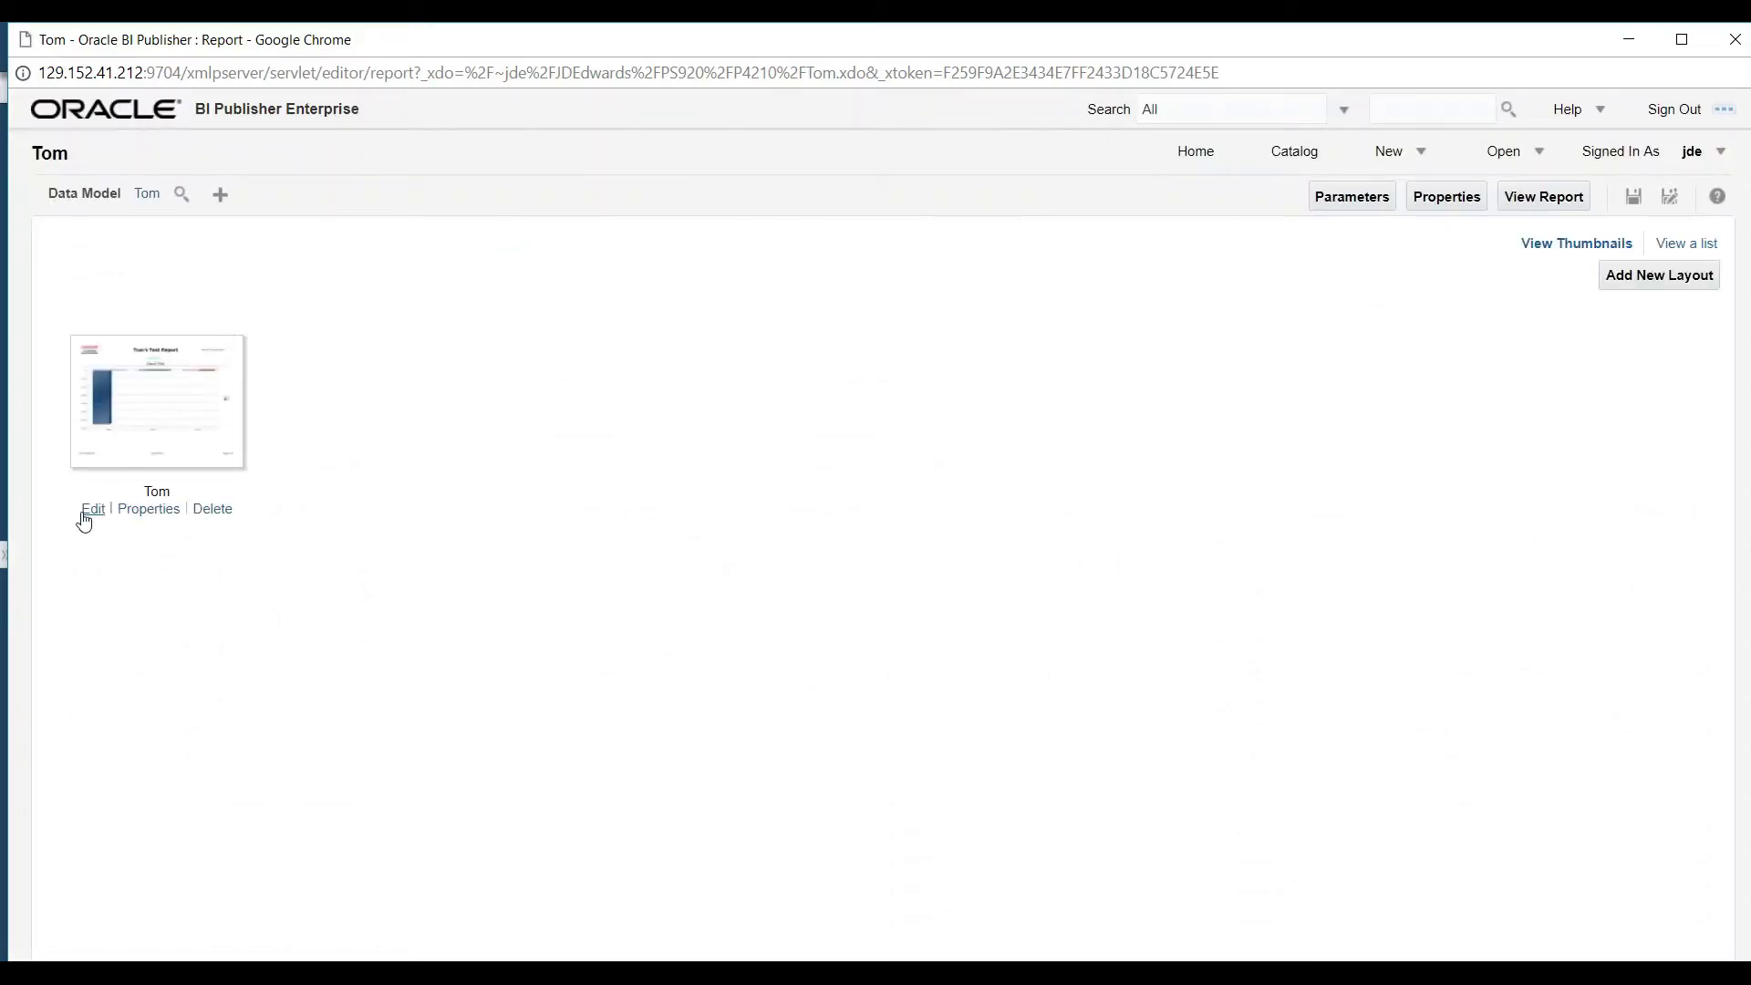
{"action": "left_click", "coordinate": [95, 511]}
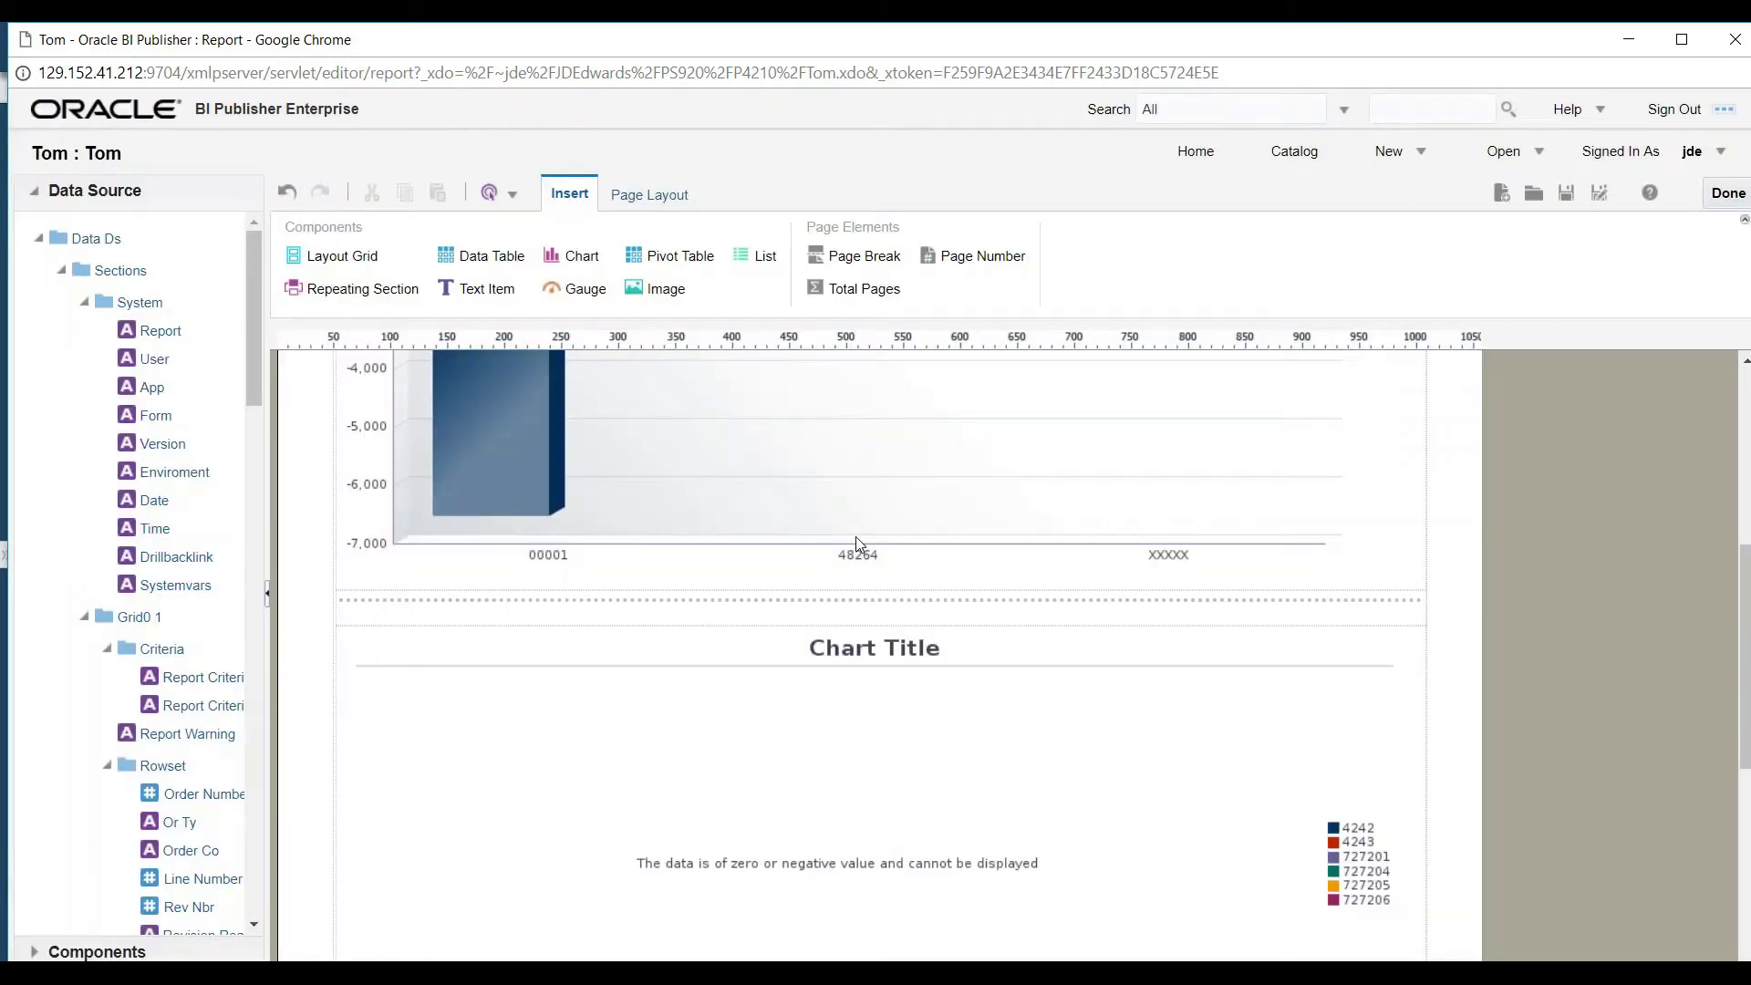
Add the Request Date field as a column after Extended Amount in the layout's data table
{"action": "scroll", "coordinate": [858, 544], "scroll_direction": "down", "scroll_amount": 3}
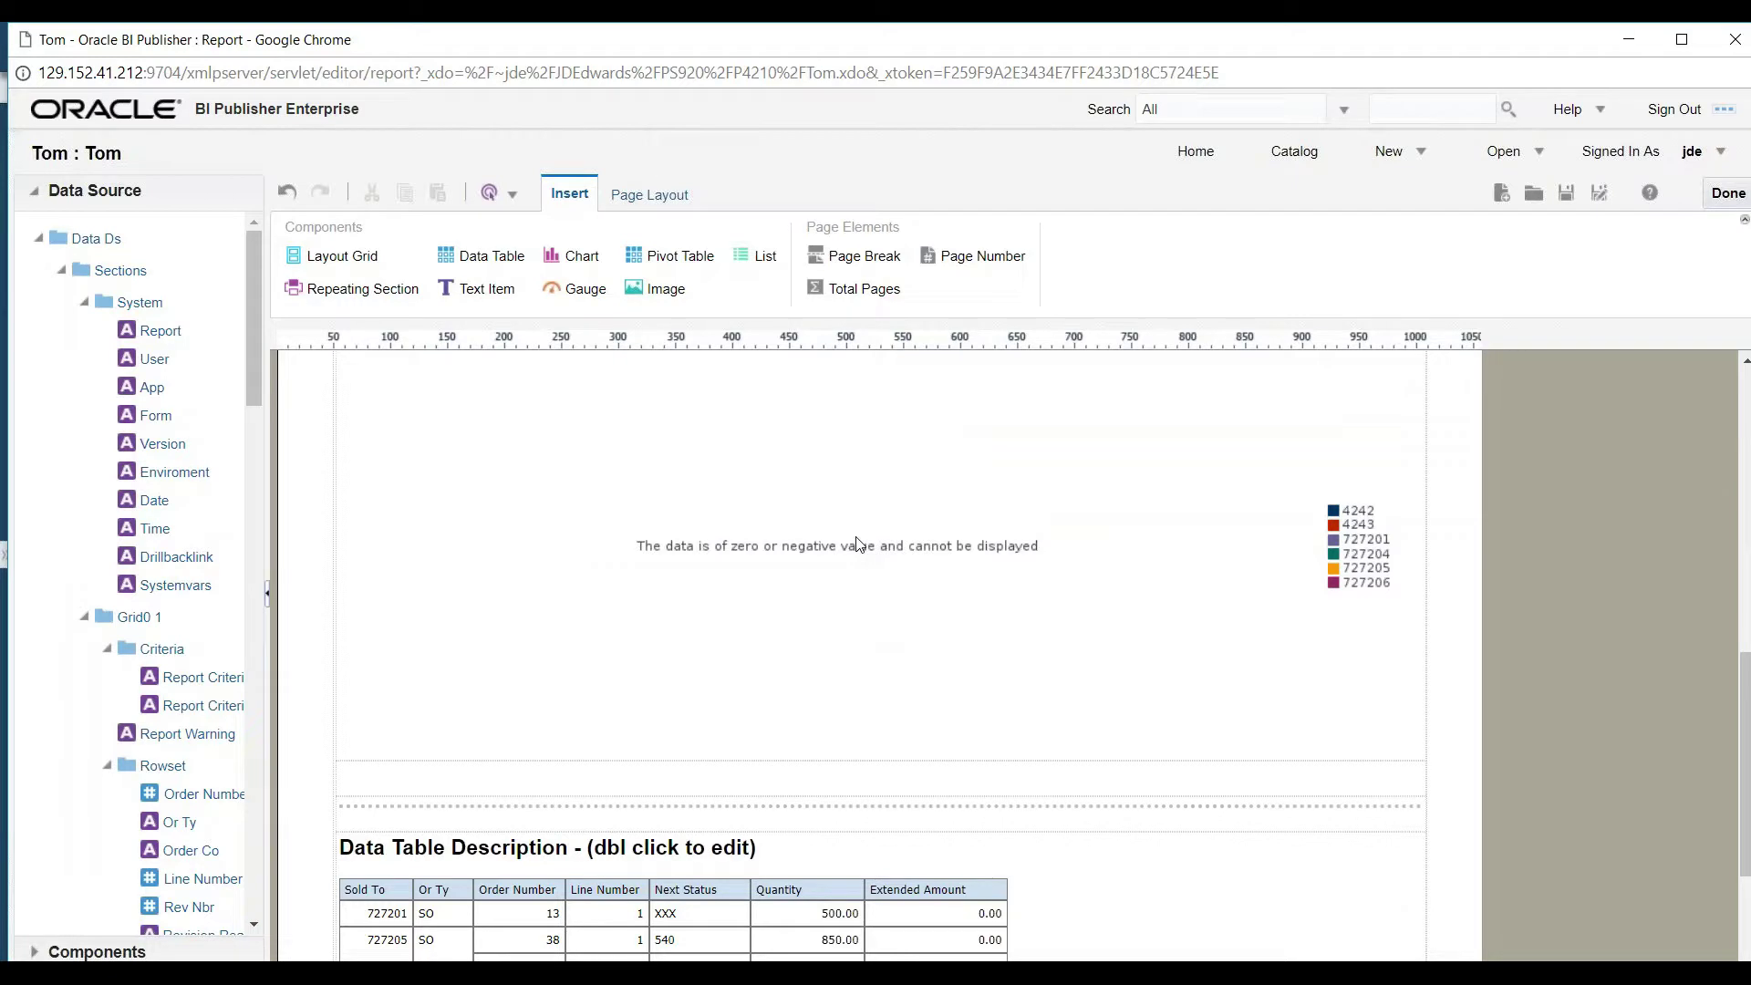
{"action": "scroll", "coordinate": [858, 543], "scroll_direction": "down", "scroll_amount": 2}
{"action": "scroll", "coordinate": [860, 545], "scroll_direction": "down", "scroll_amount": 1}
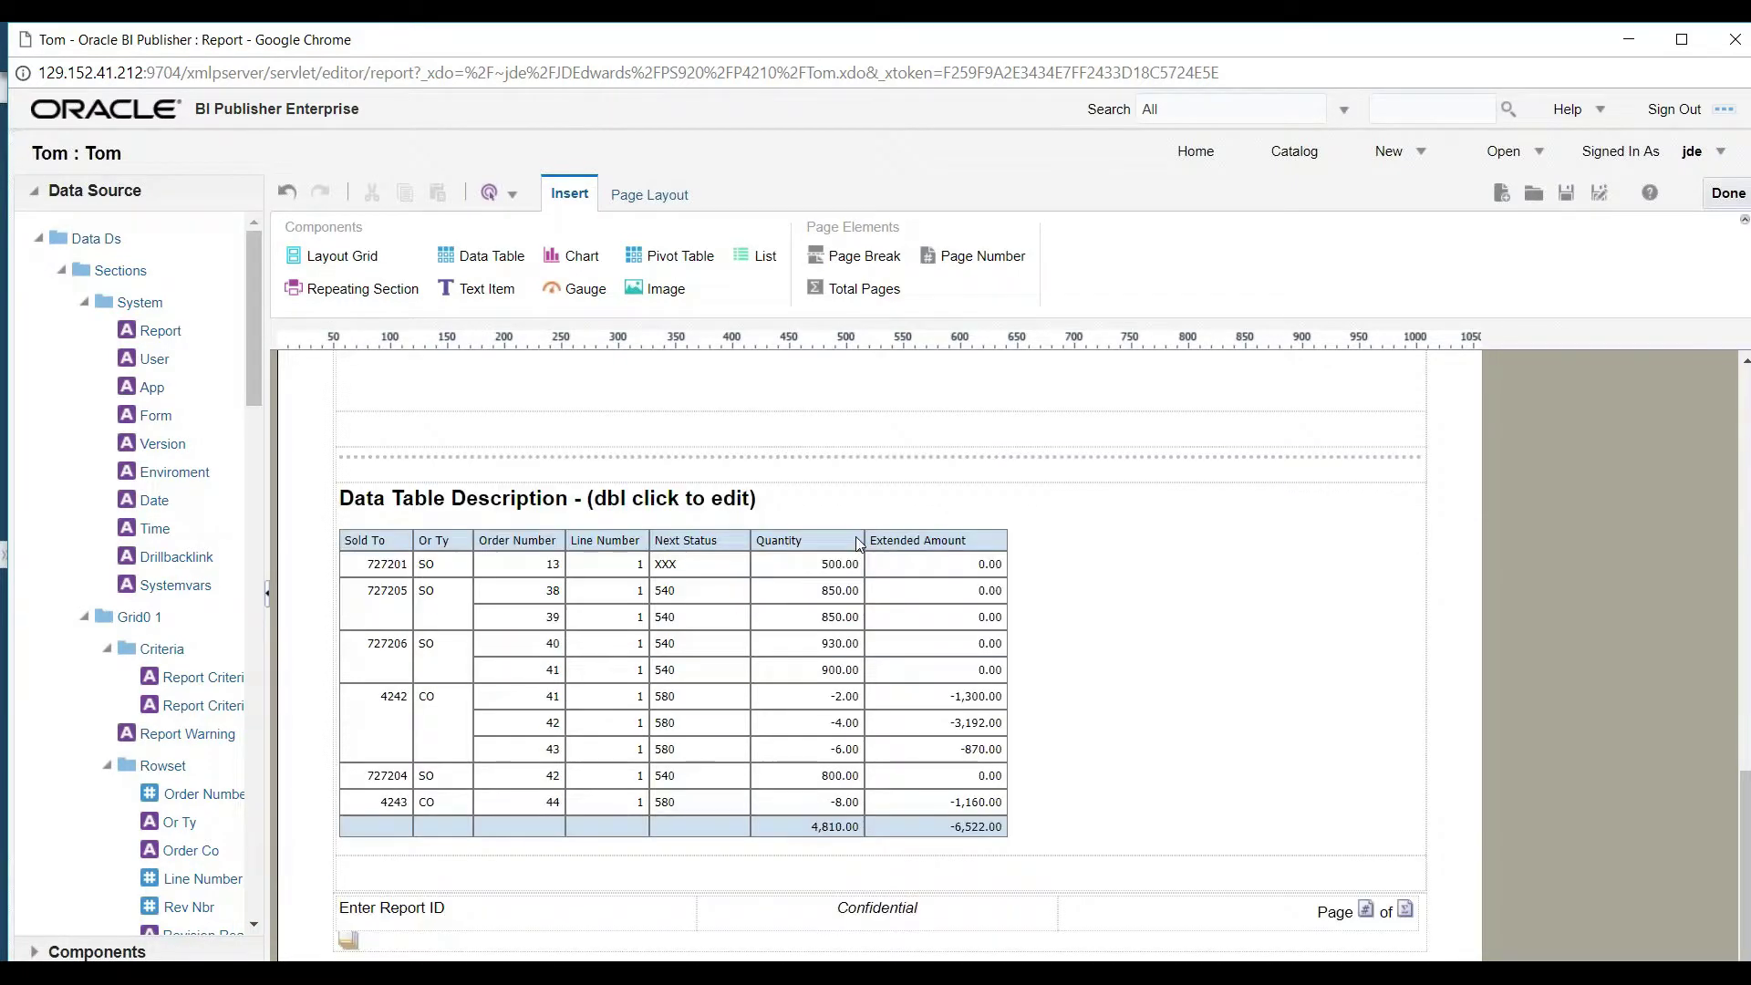
{"action": "left_click", "coordinate": [1201, 568]}
{"action": "left_click_drag", "start_coordinate": [256, 359], "coordinate": [249, 425]}
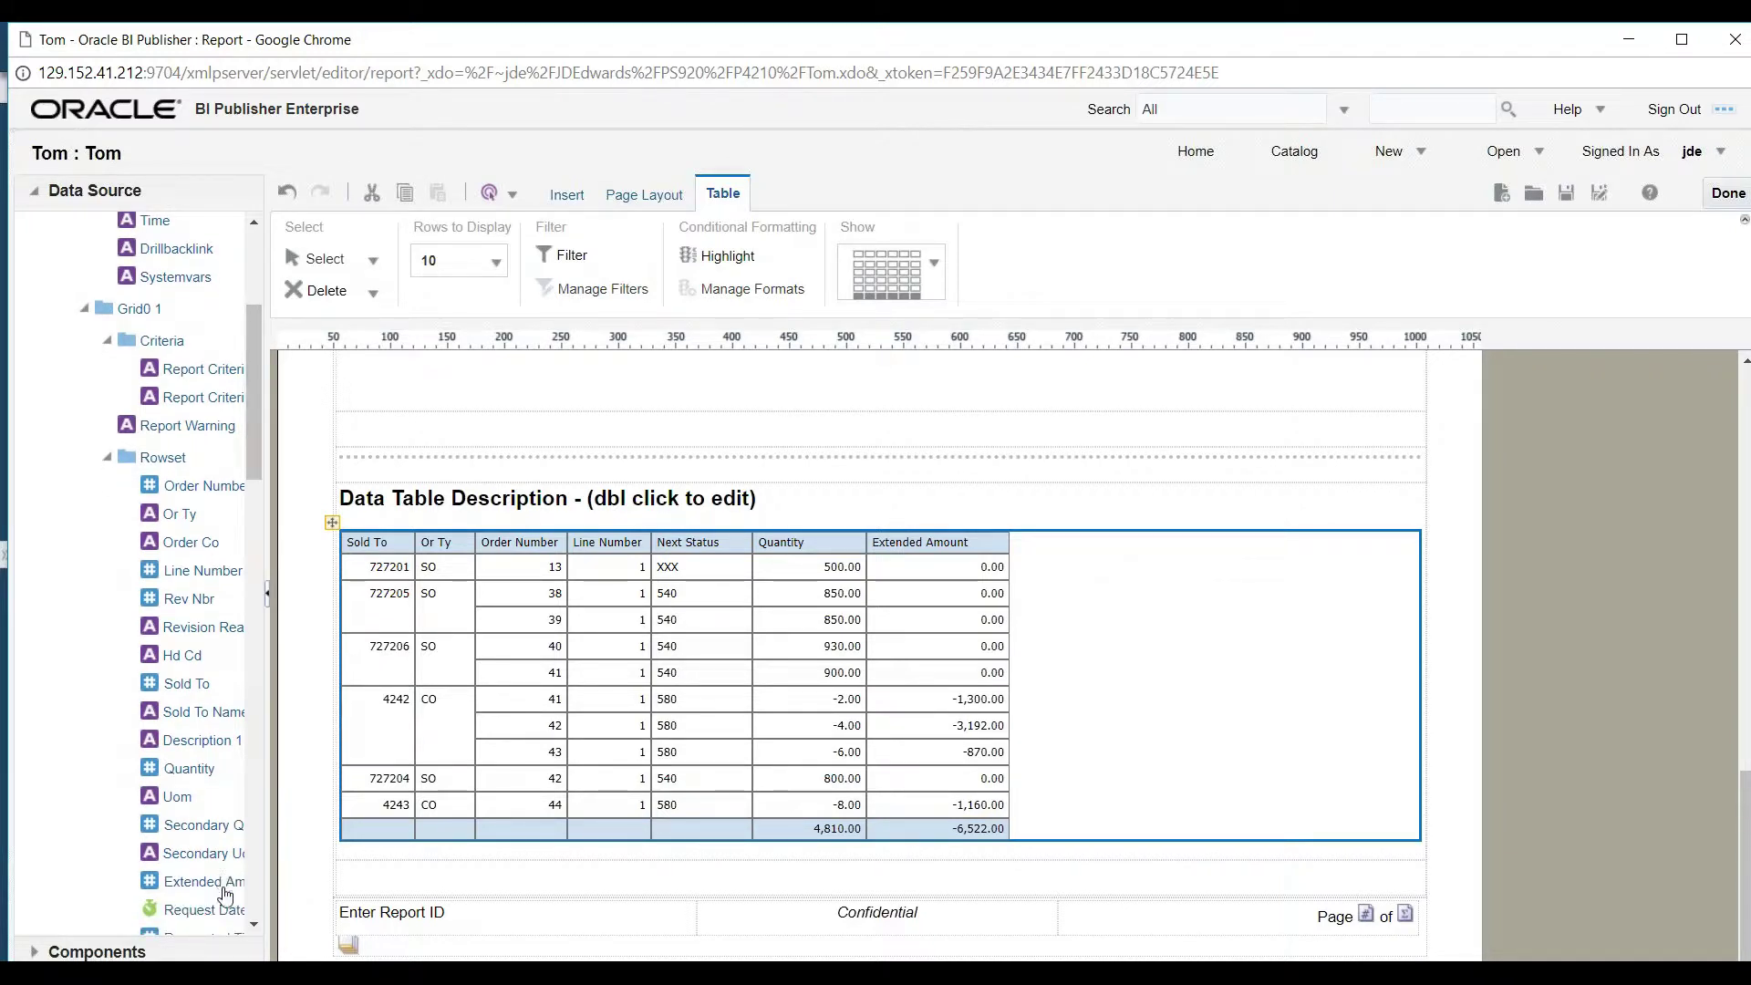
{"action": "left_click_drag", "start_coordinate": [212, 911], "coordinate": [1088, 570]}
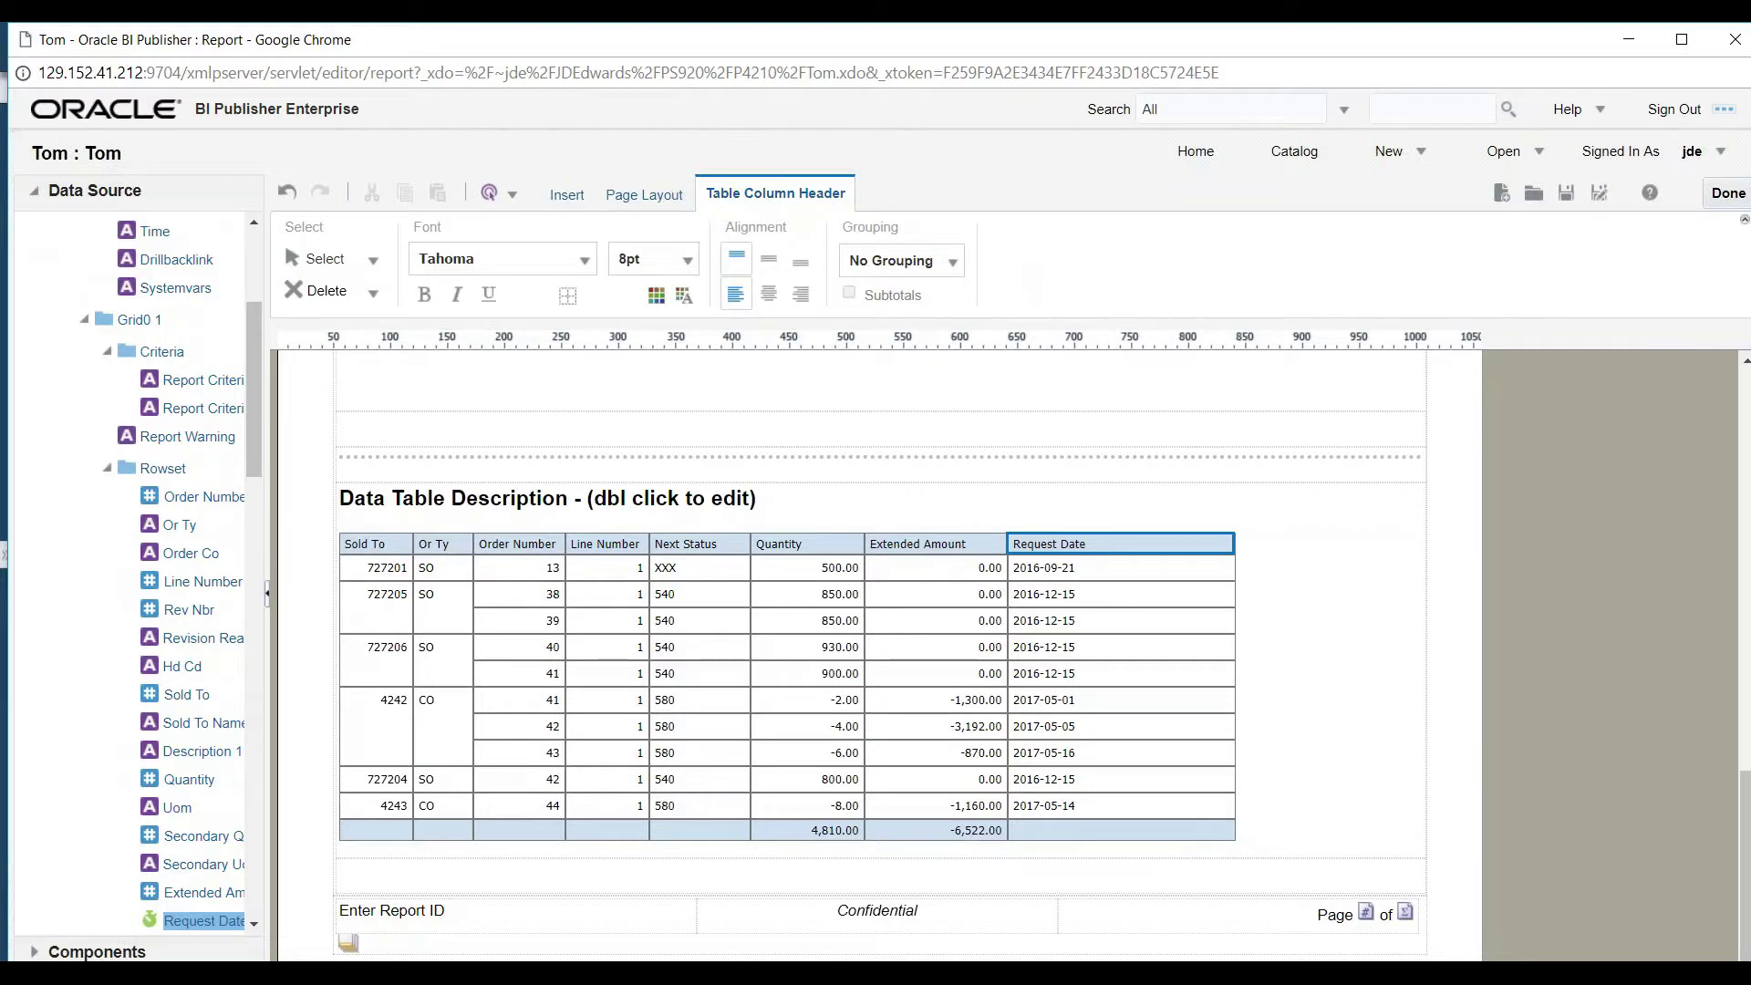
Save the modified report layout and close the BI Publisher window
{"action": "left_click", "coordinate": [1567, 192]}
{"action": "left_click", "coordinate": [1308, 757]}
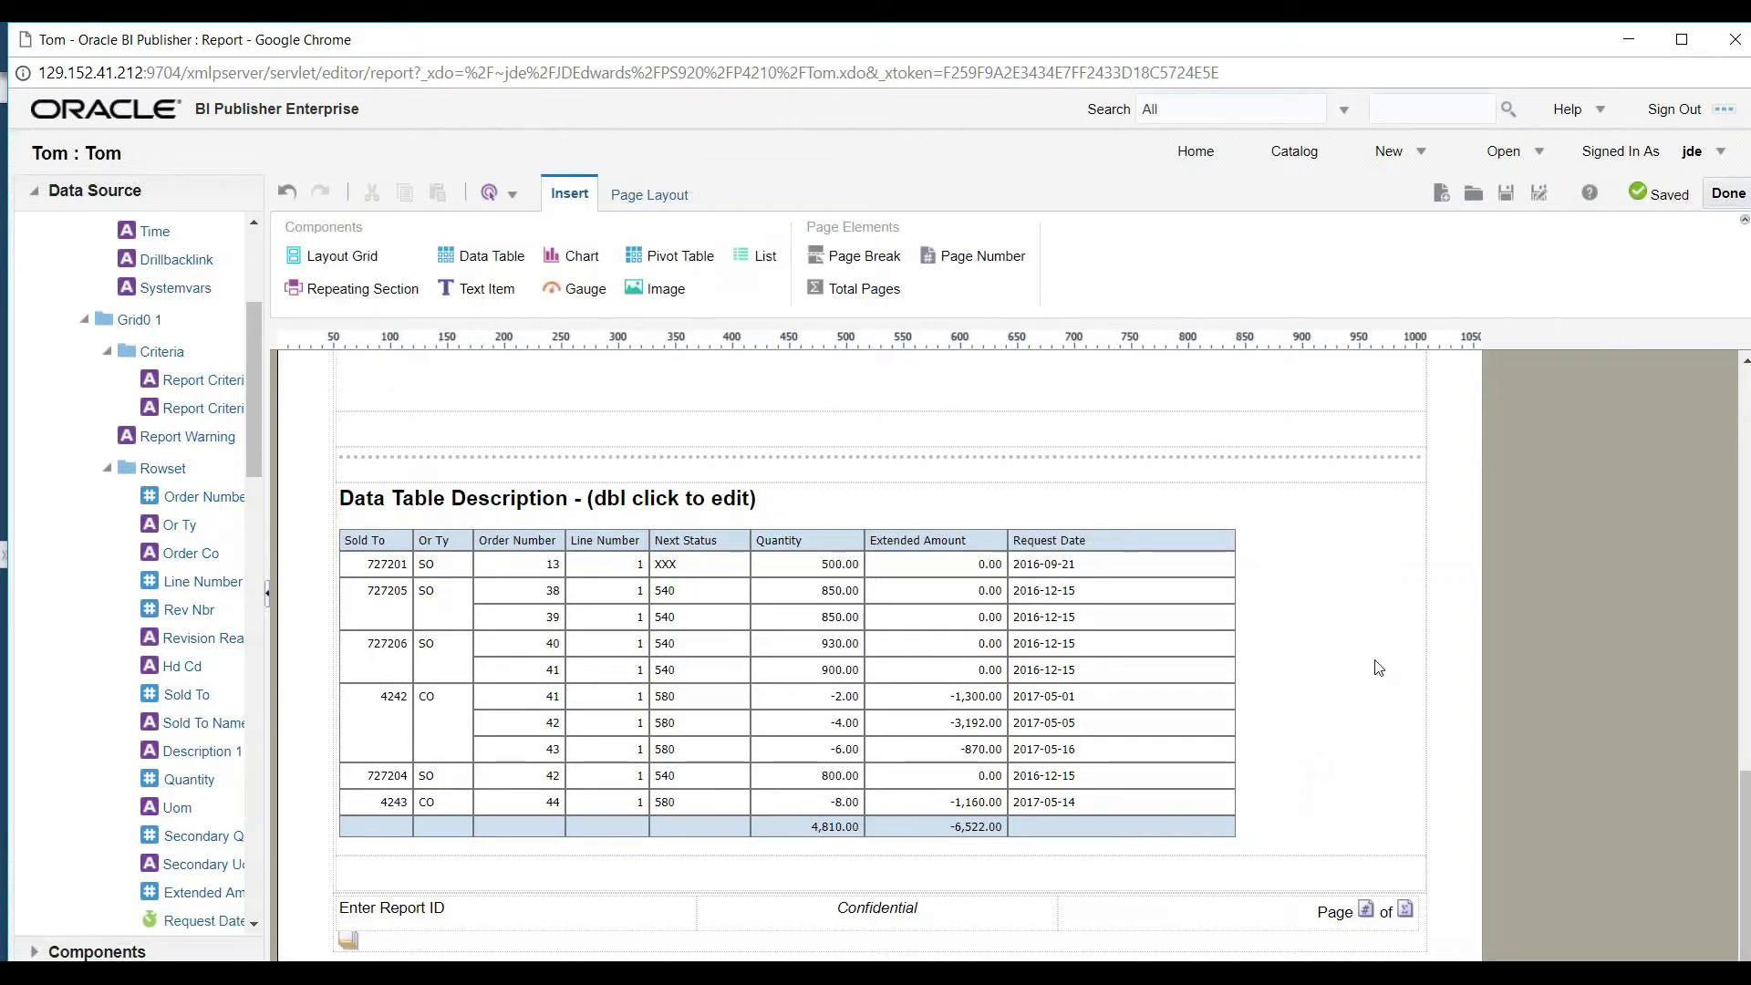
{"action": "left_click", "coordinate": [1735, 42]}
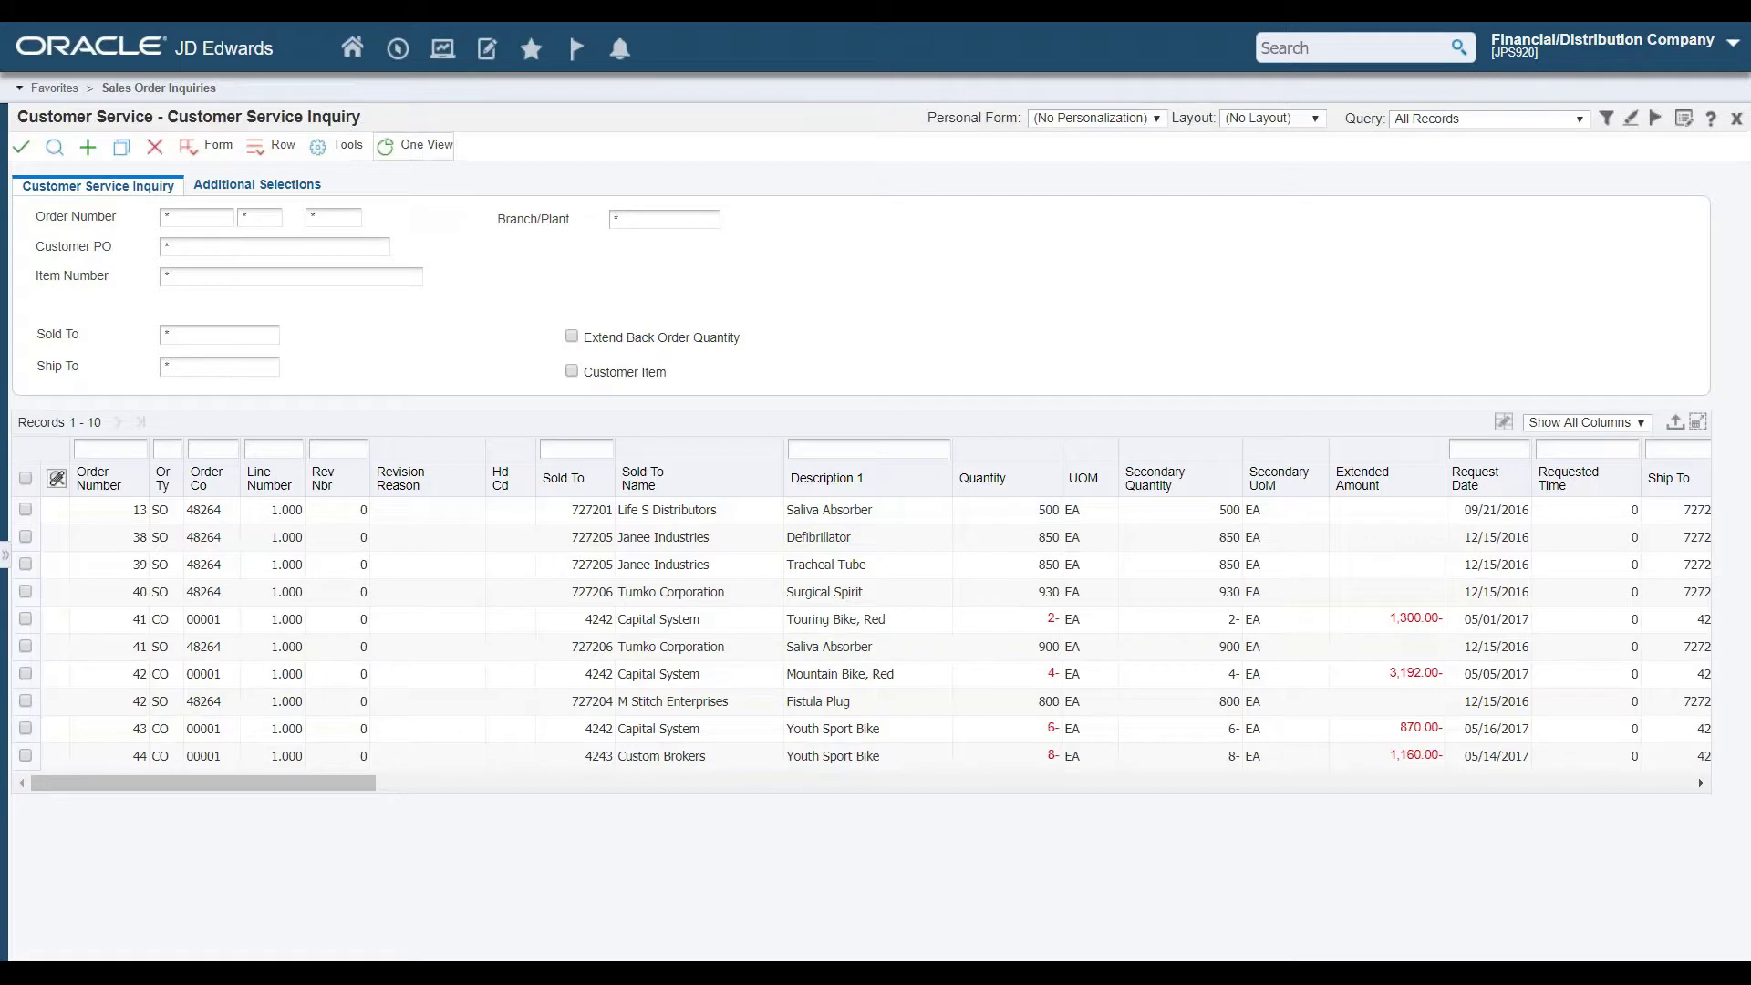
Examine the personal report's definition, including its default row set and selected columns, and close it
{"action": "left_click", "coordinate": [418, 145]}
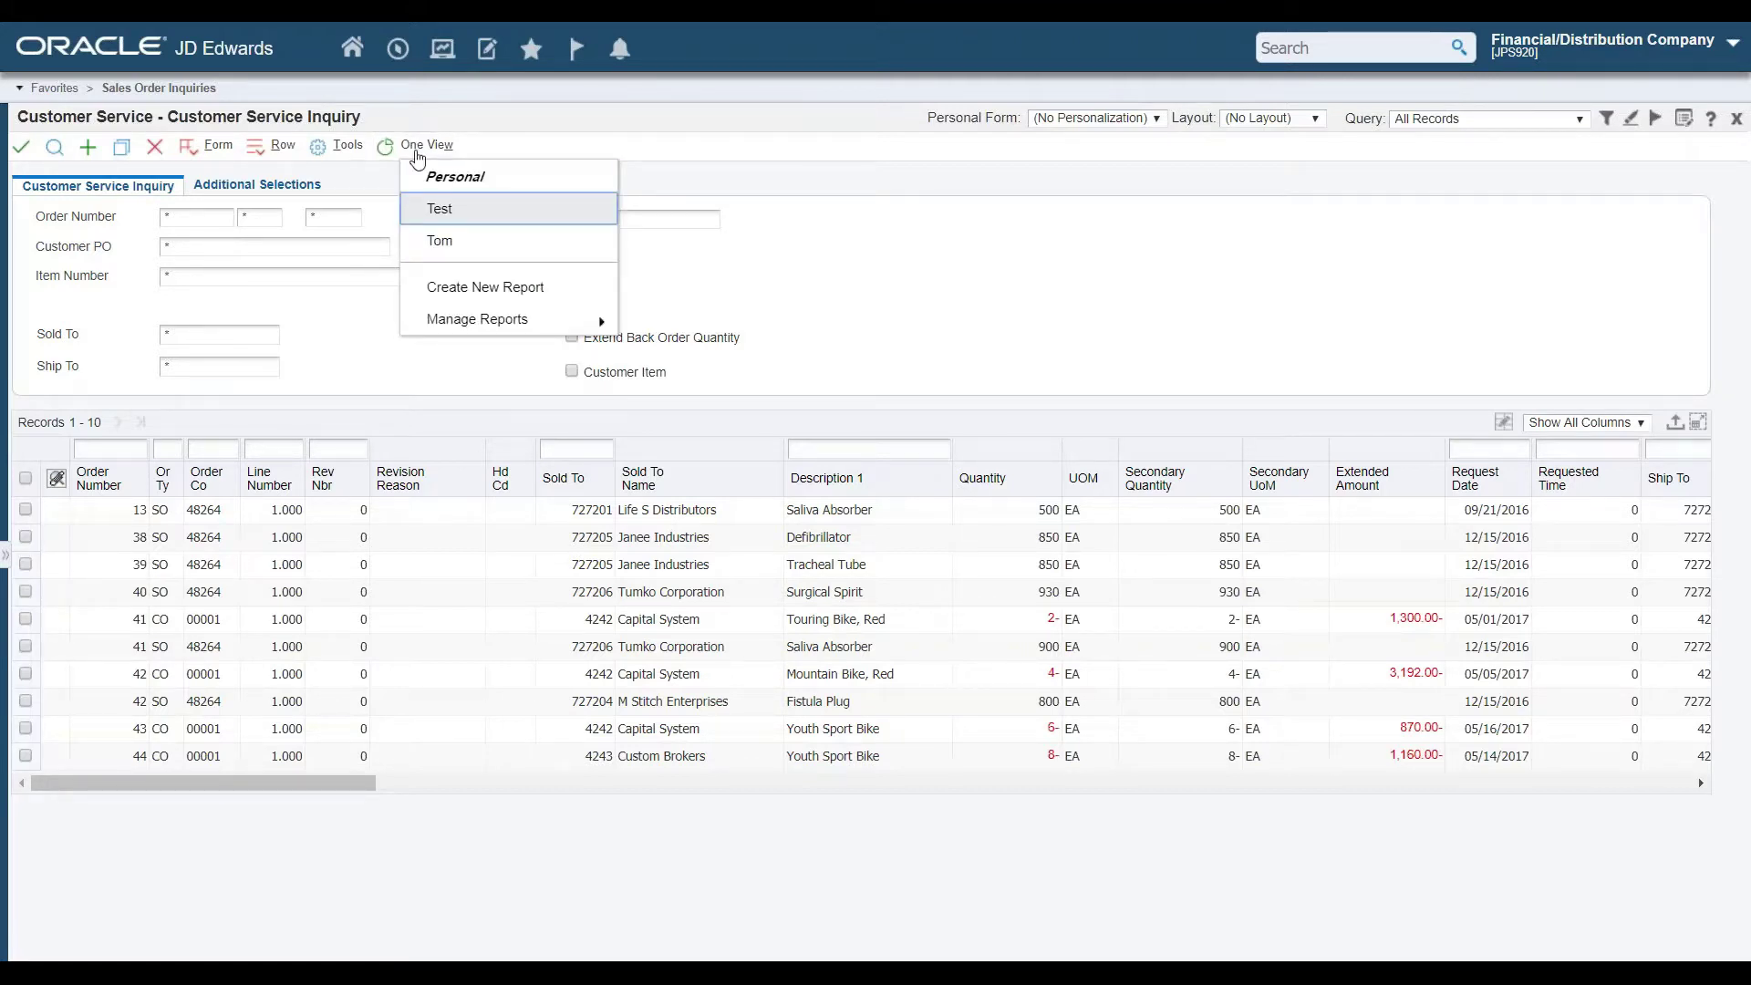
{"action": "mouse_move", "coordinate": [461, 323]}
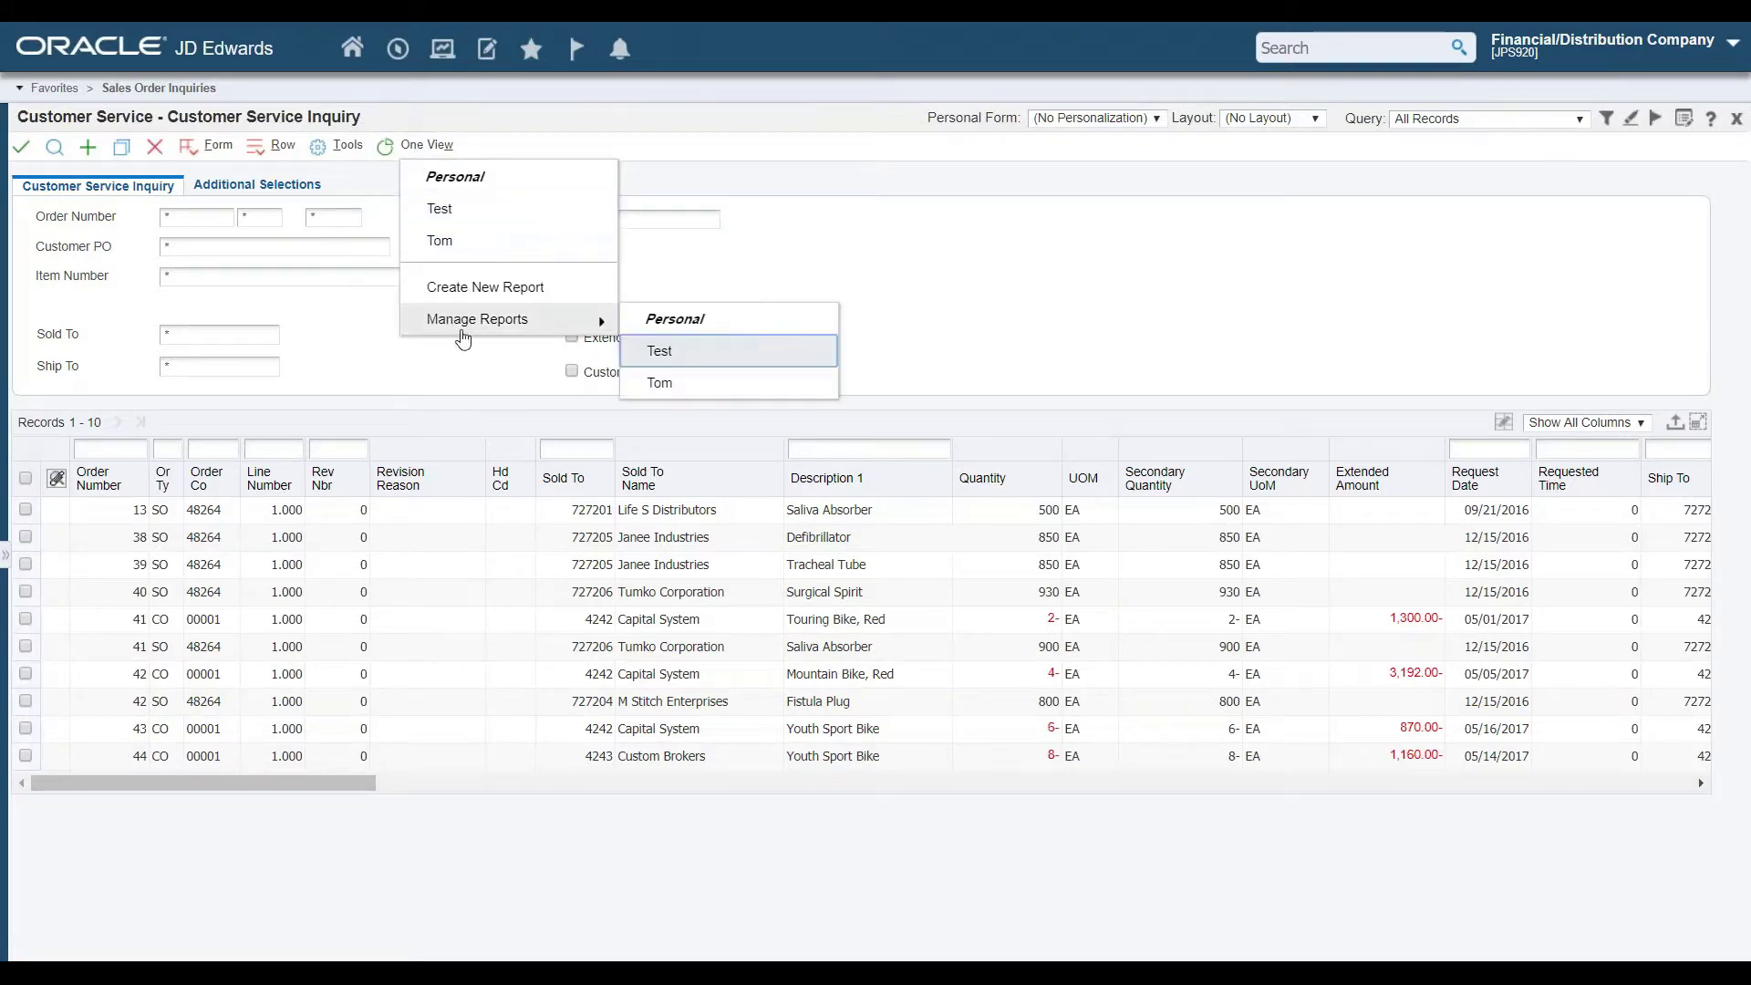
{"action": "left_click", "coordinate": [671, 384]}
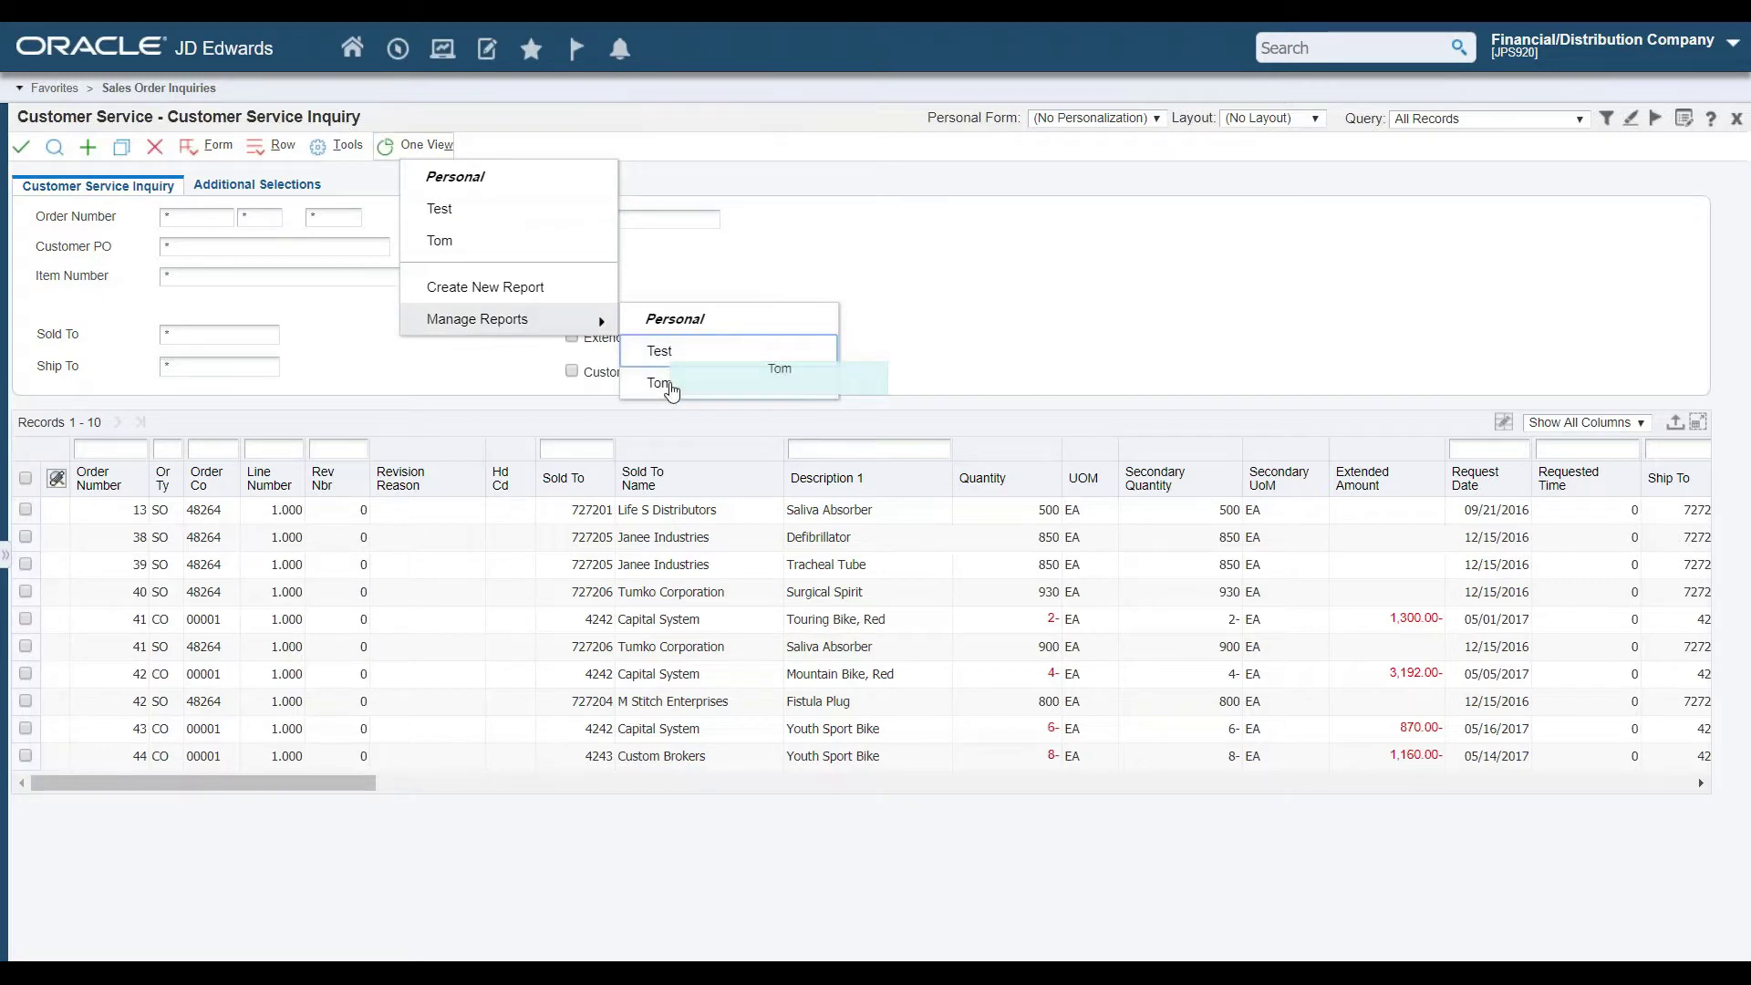
{"action": "left_click", "coordinate": [1551, 144]}
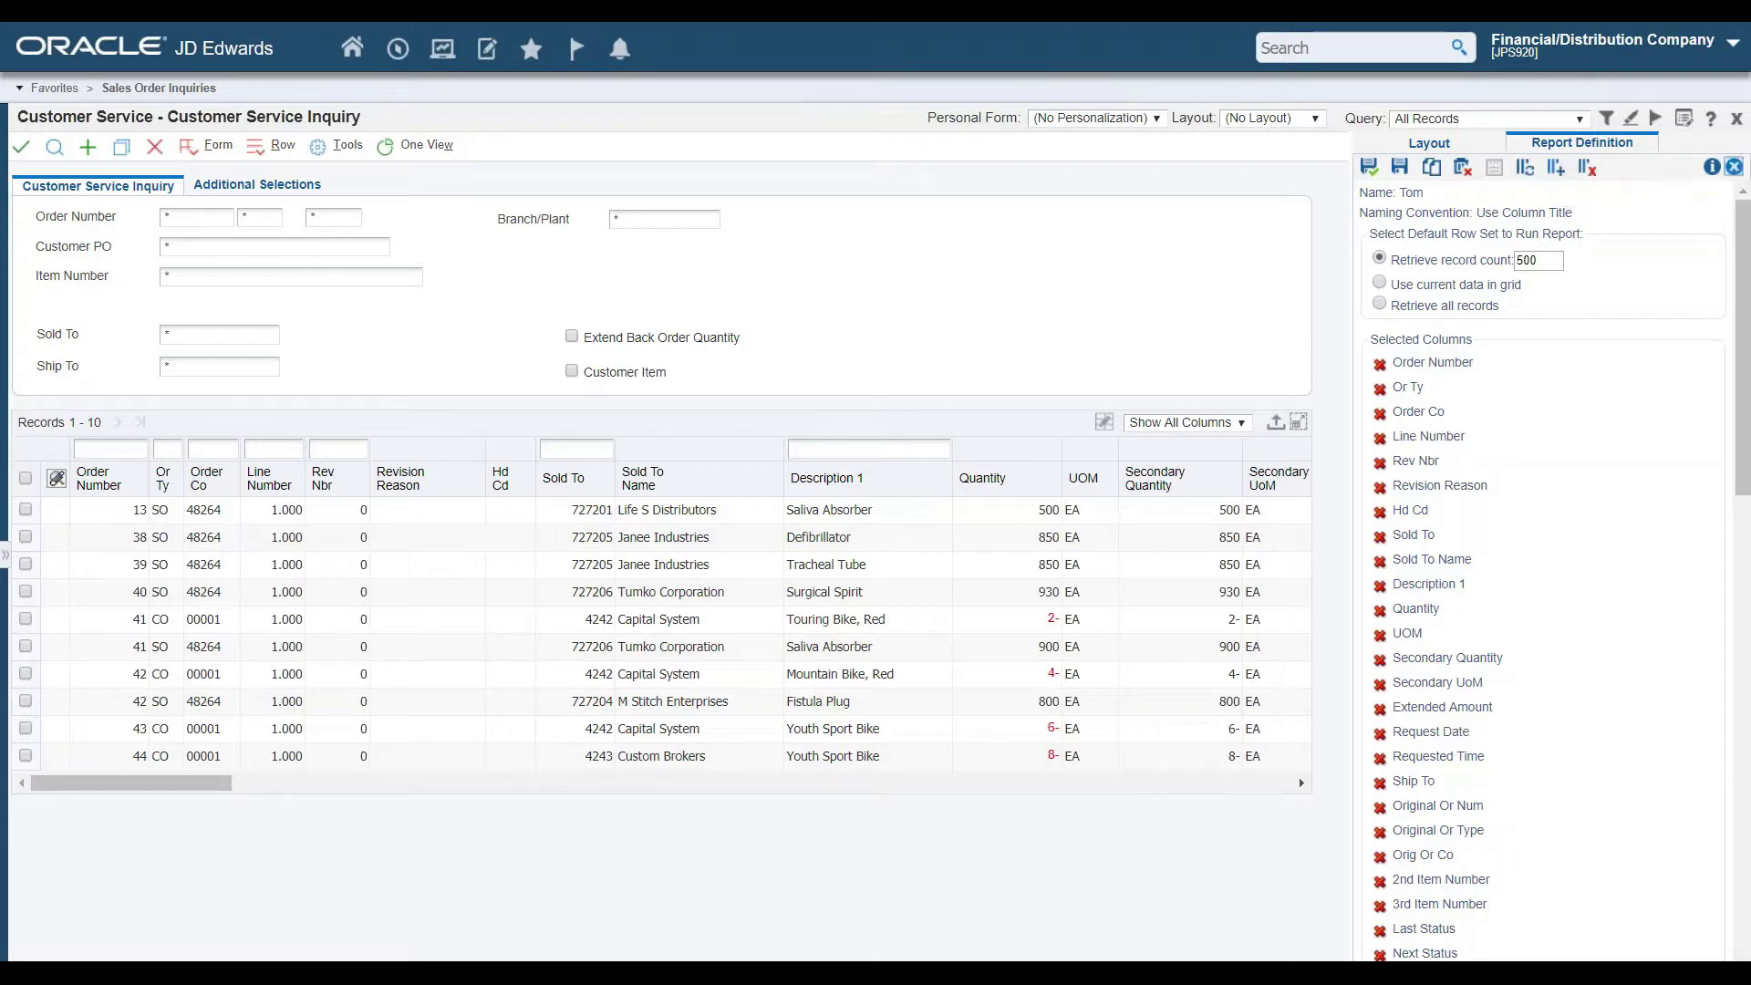
{"action": "left_click", "coordinate": [1734, 166]}
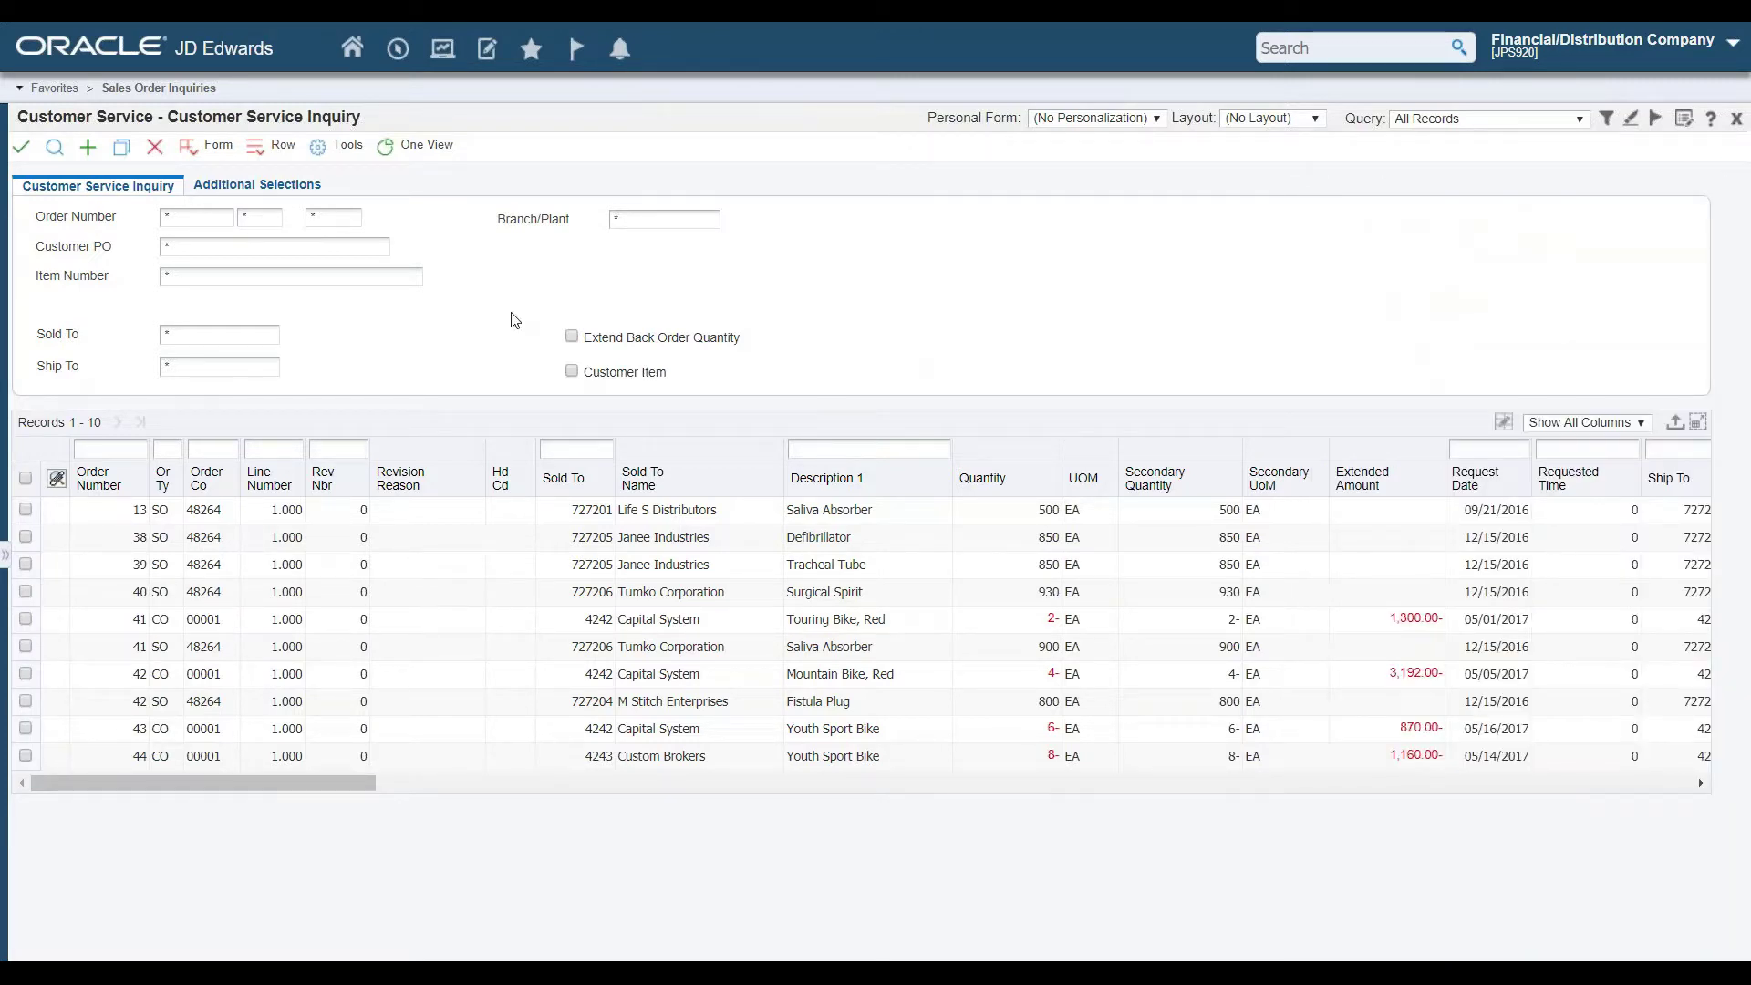
Close Customer Service Inquiry and open One View Open Sales Inquiry from the Sales Order Inquiries favorites
{"action": "left_click", "coordinate": [155, 147]}
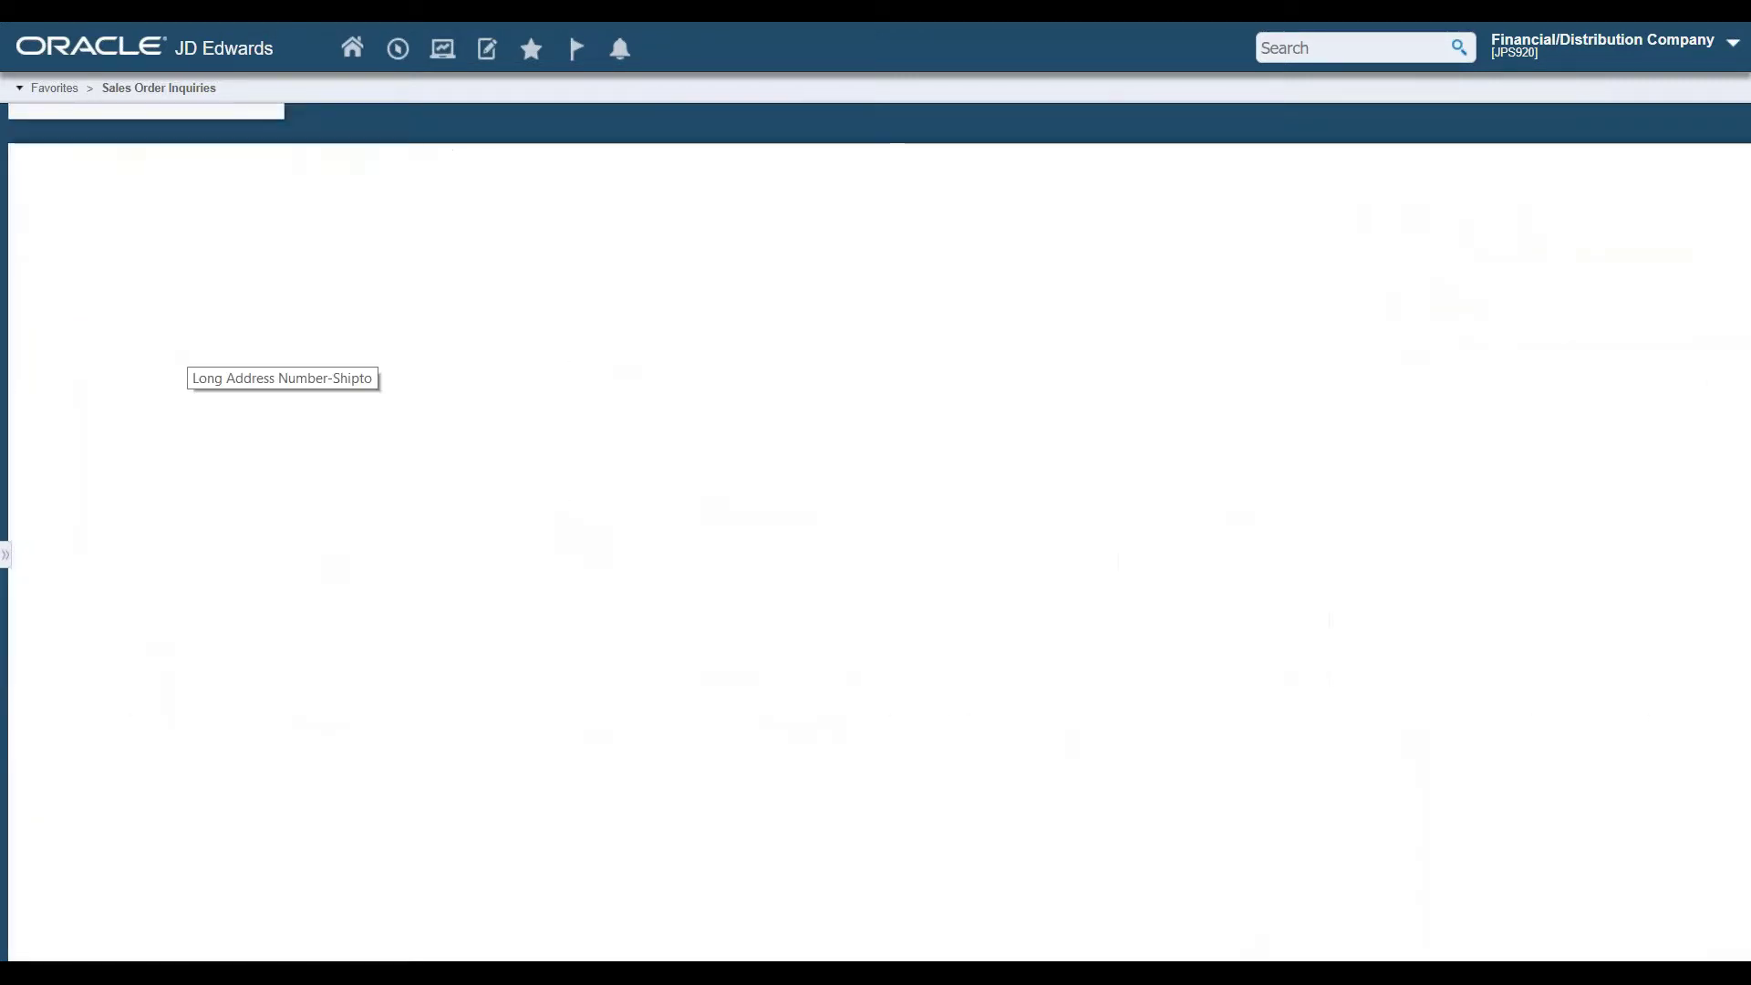
{"action": "left_click", "coordinate": [533, 53]}
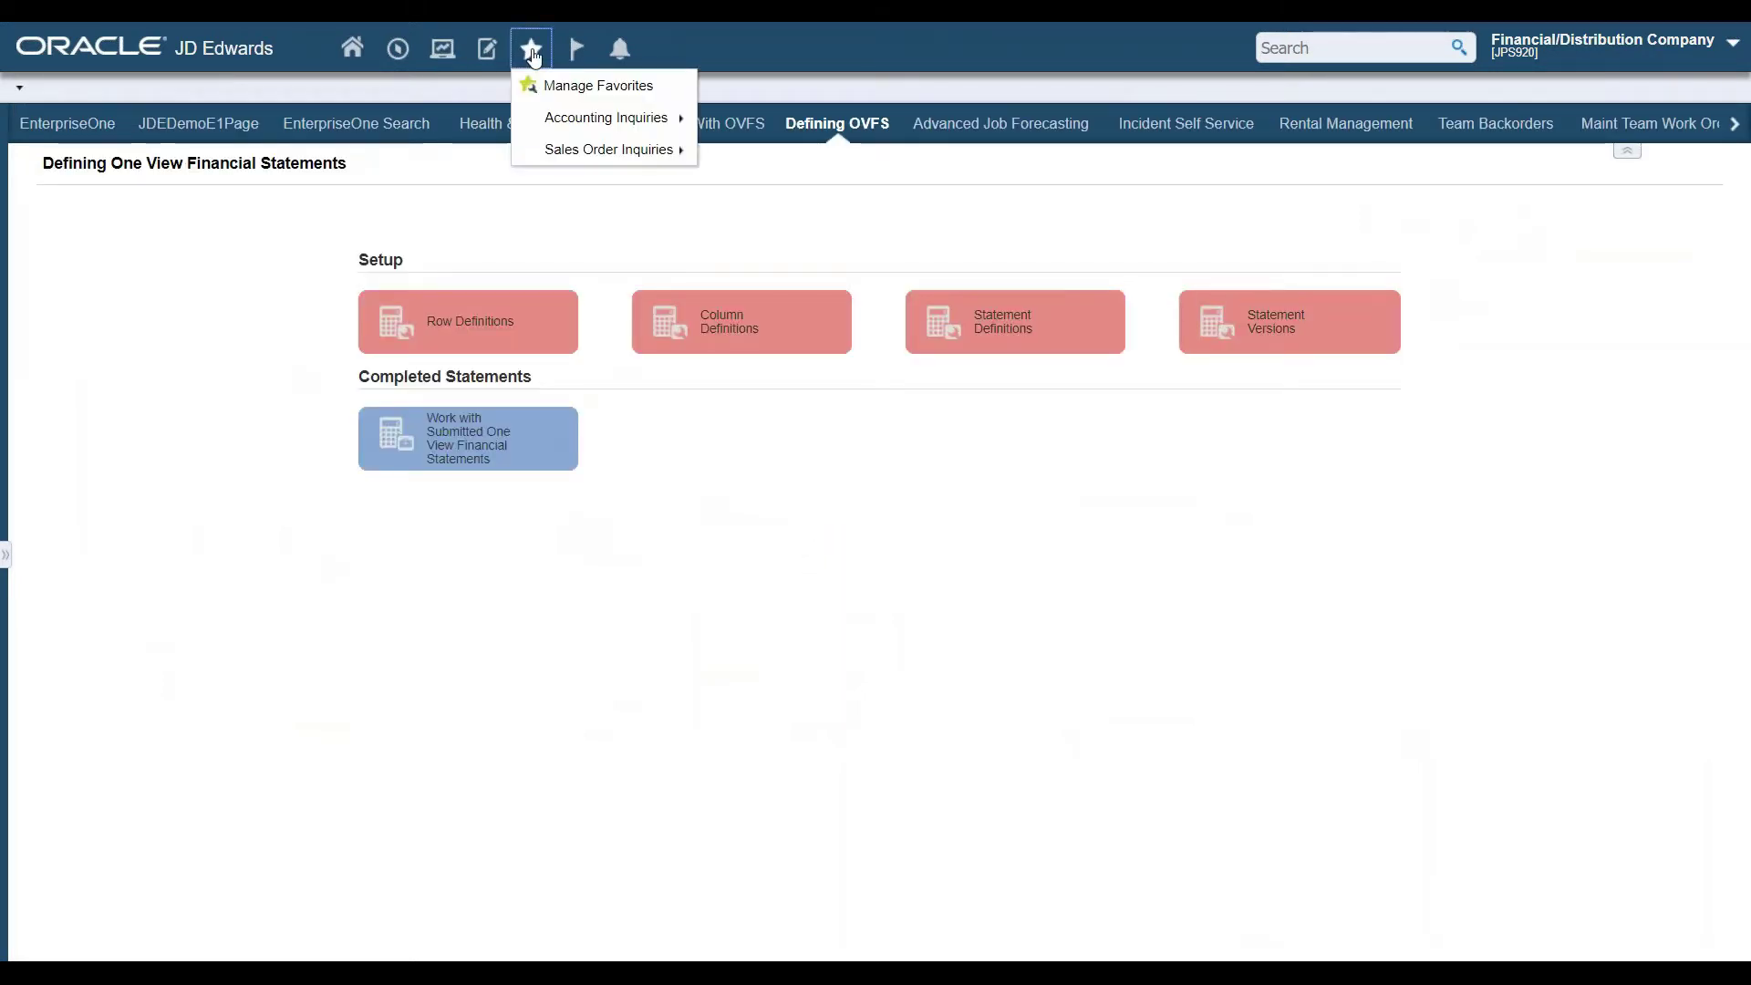
{"action": "left_click", "coordinate": [599, 153]}
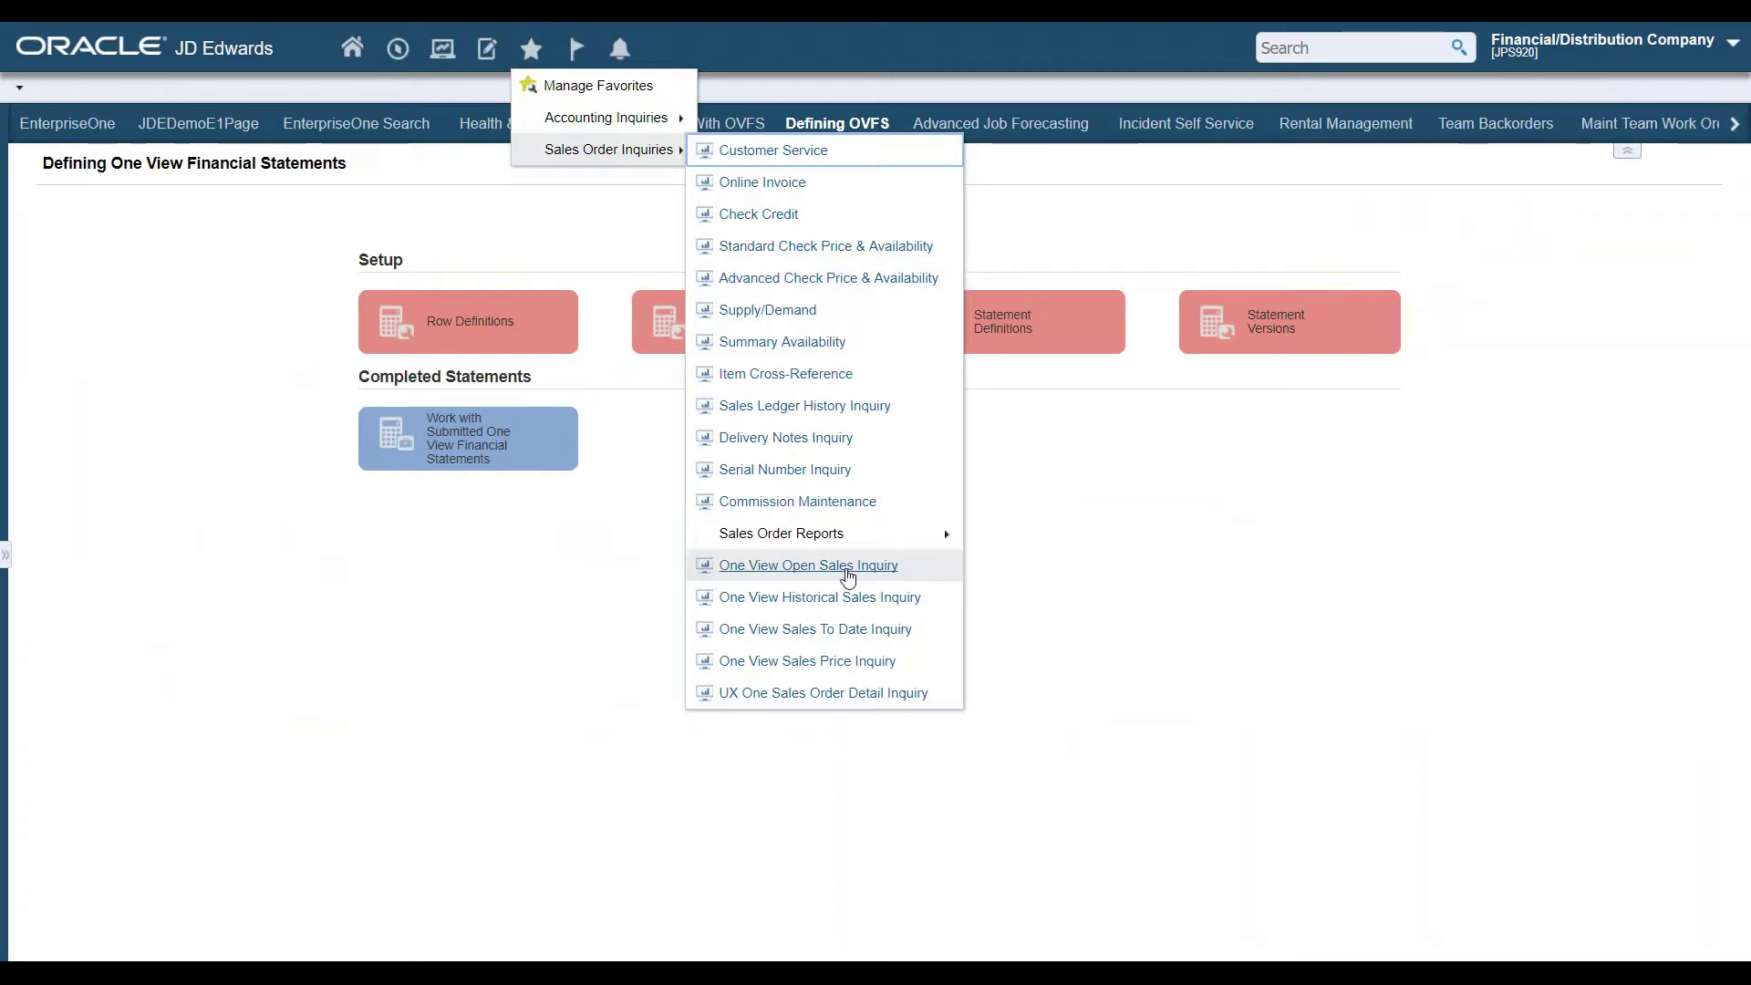
{"action": "left_click", "coordinate": [833, 569]}
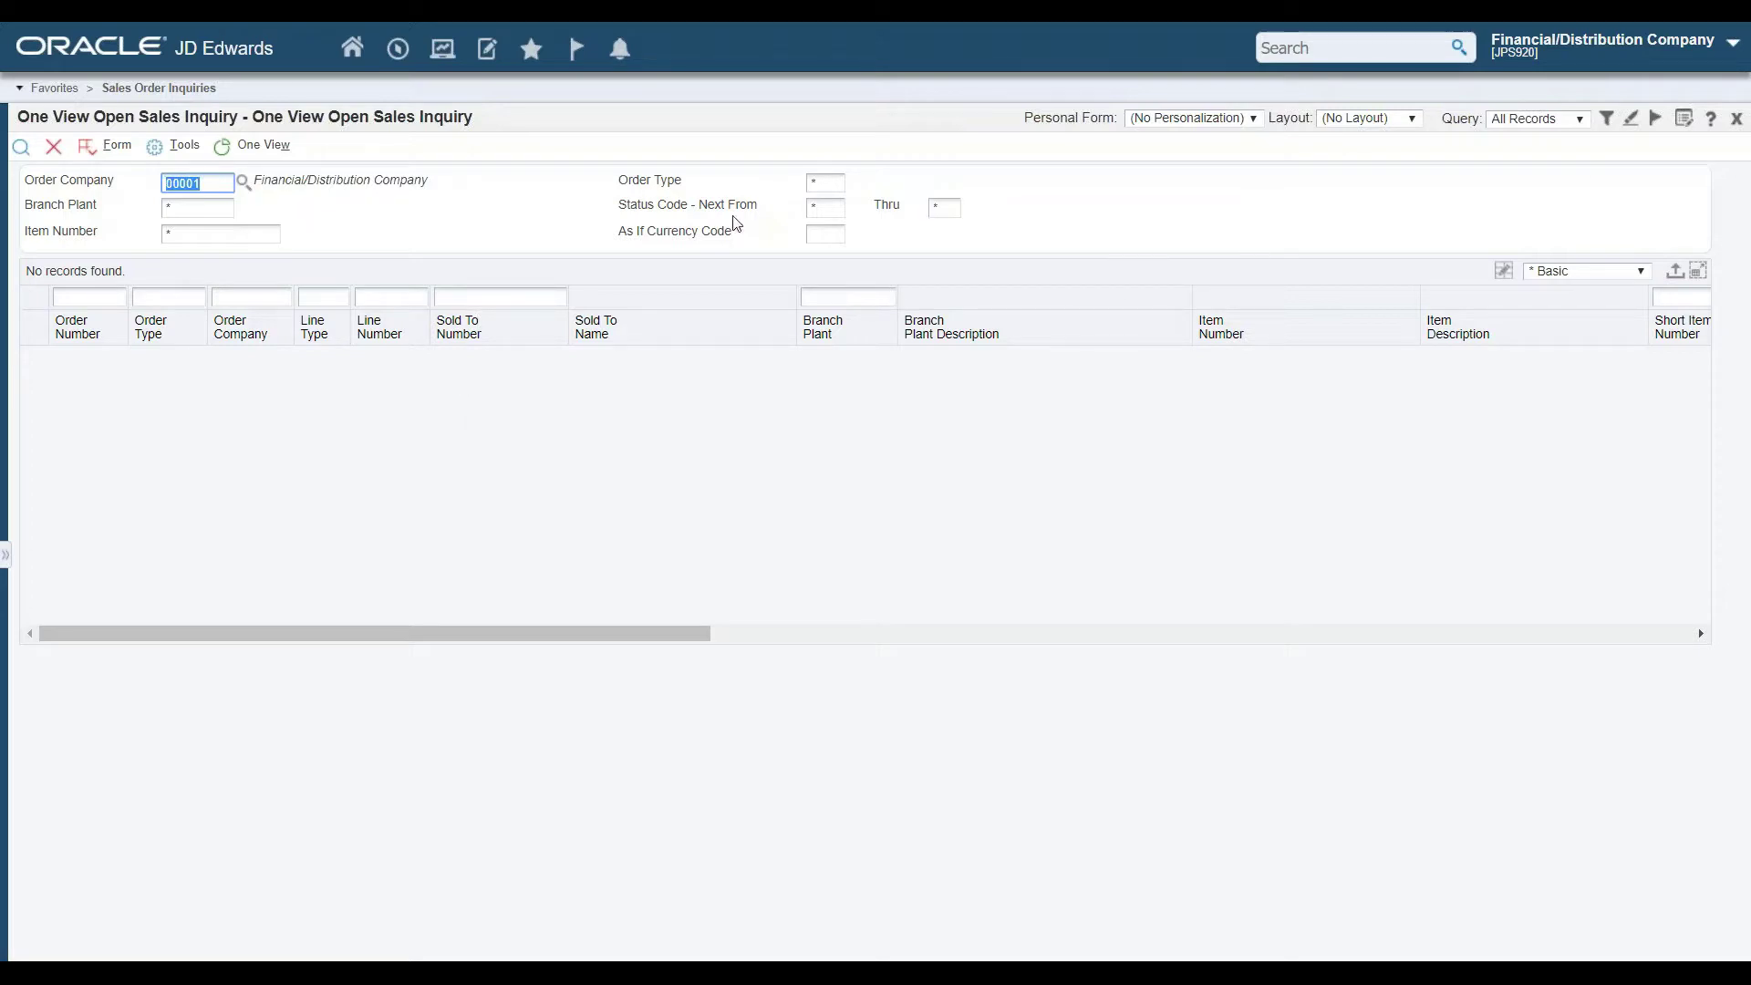
Show all columns in the open sales grid and run the prebuilt Commitment Report to review its chart and item summary
{"action": "left_click", "coordinate": [1642, 272]}
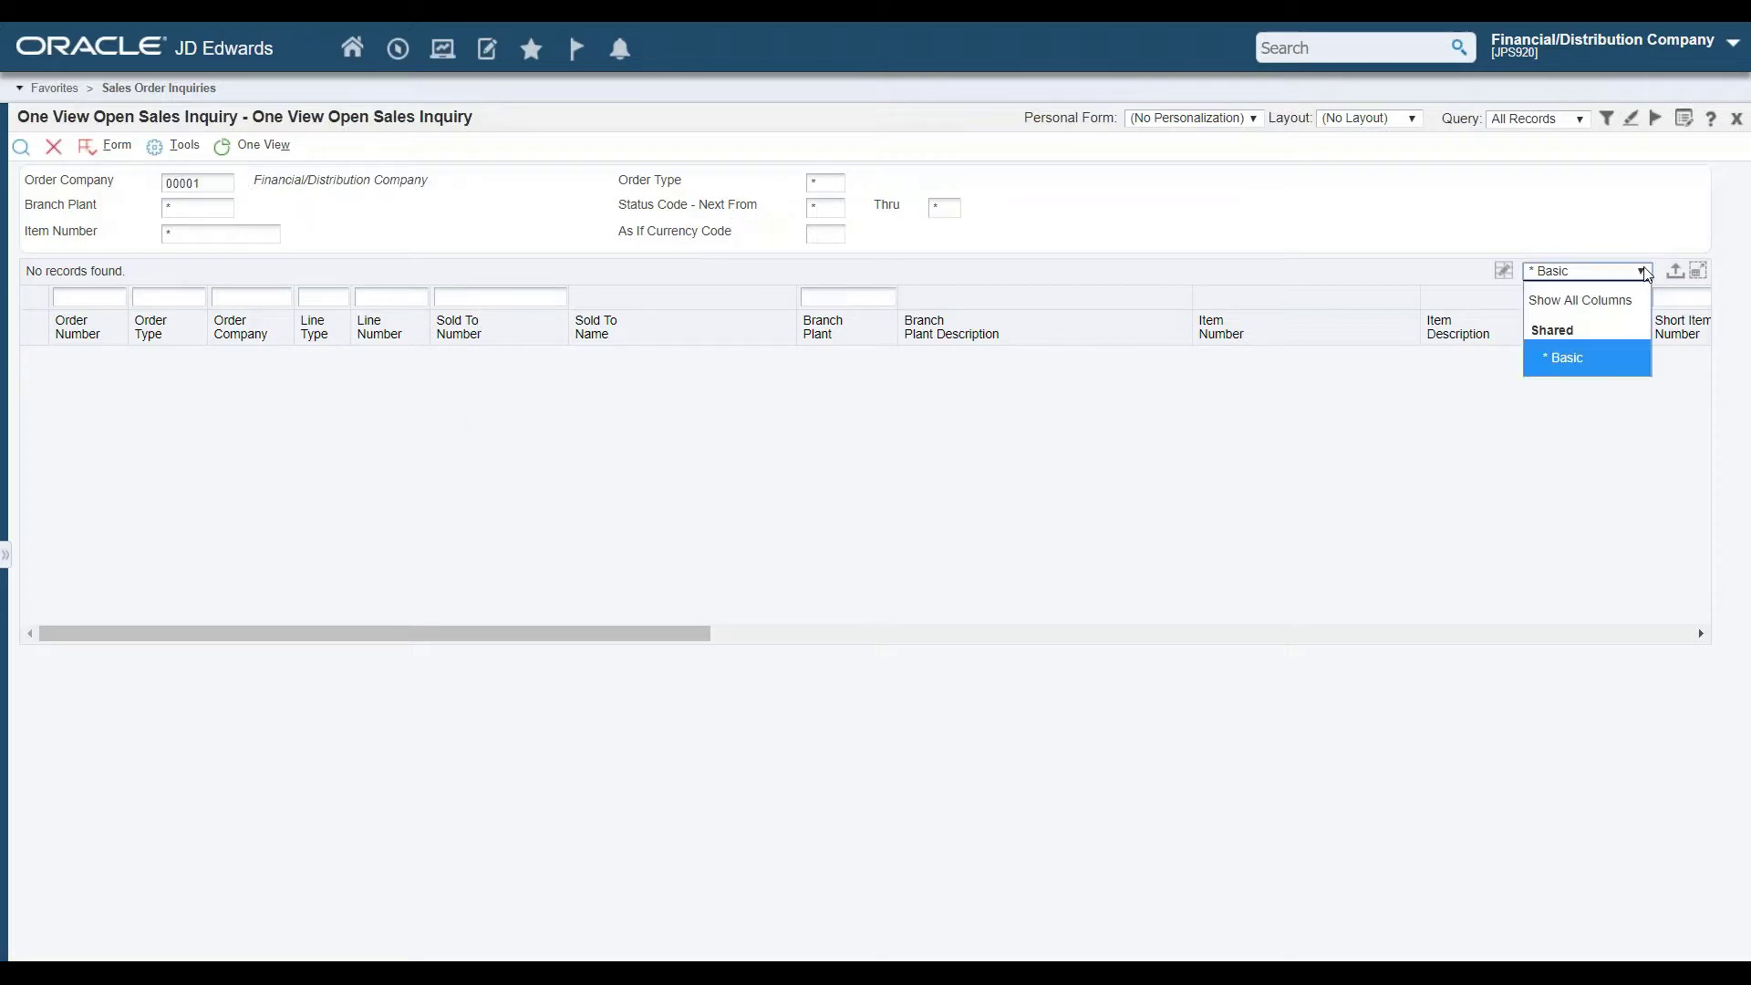
{"action": "left_click", "coordinate": [1580, 300]}
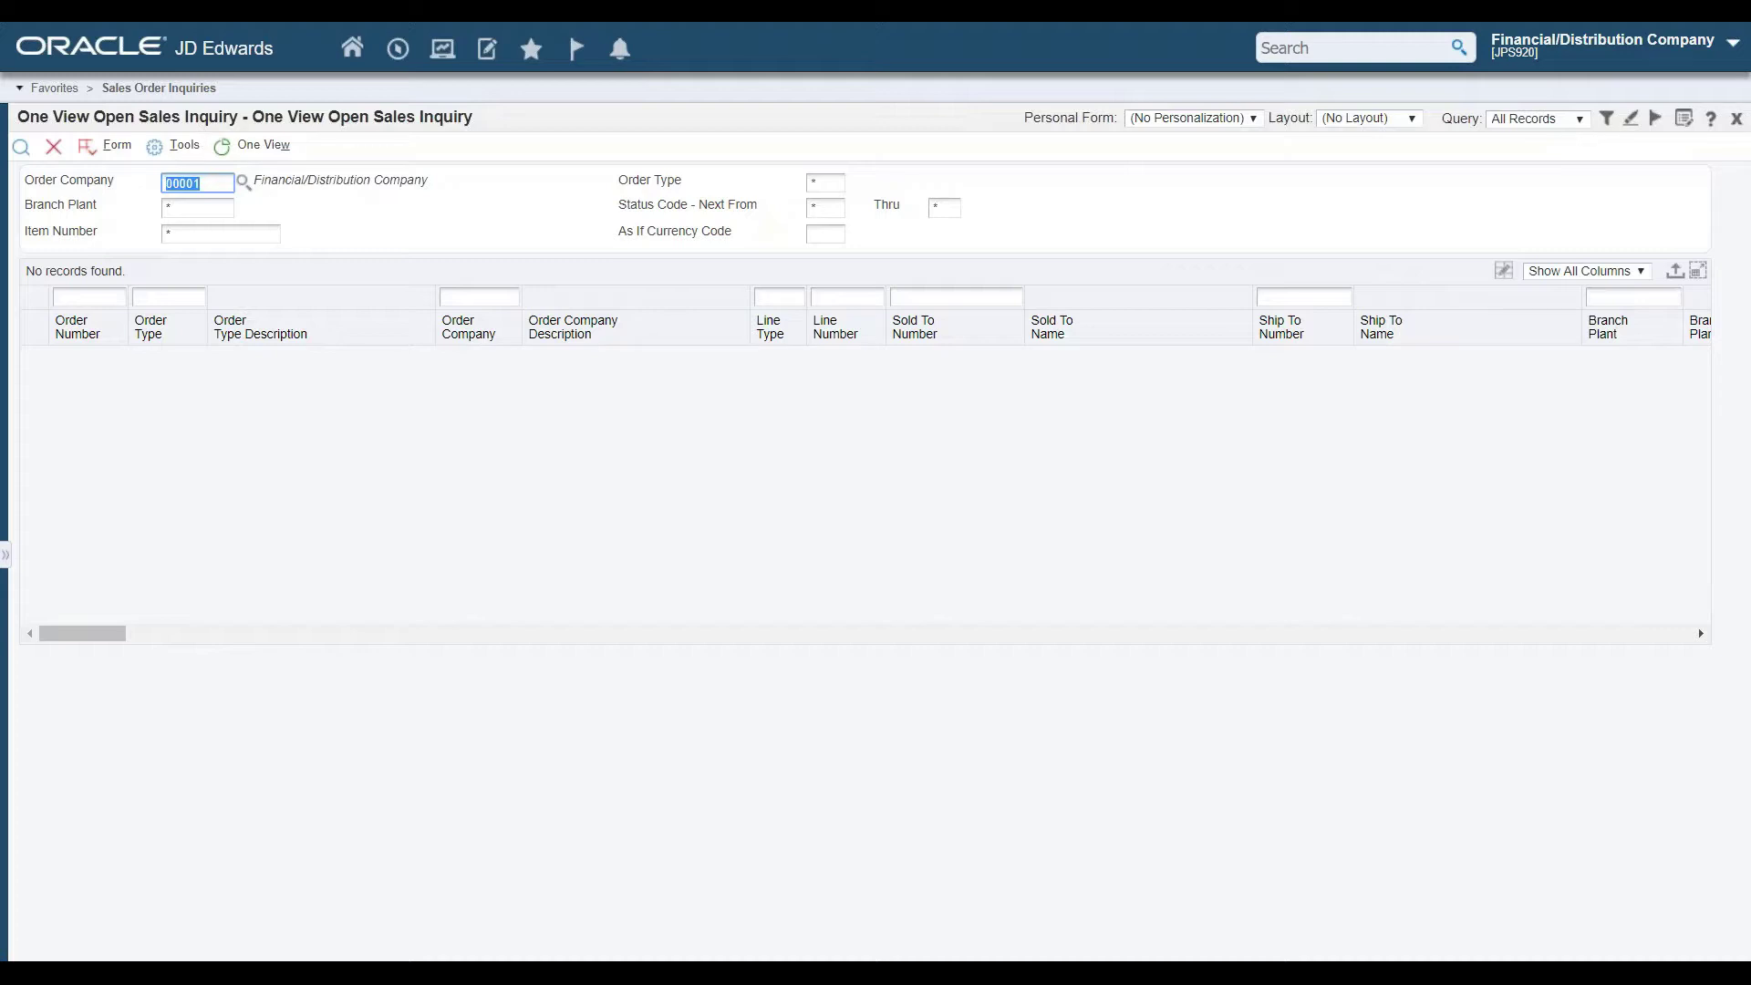
{"action": "left_click", "coordinate": [256, 155]}
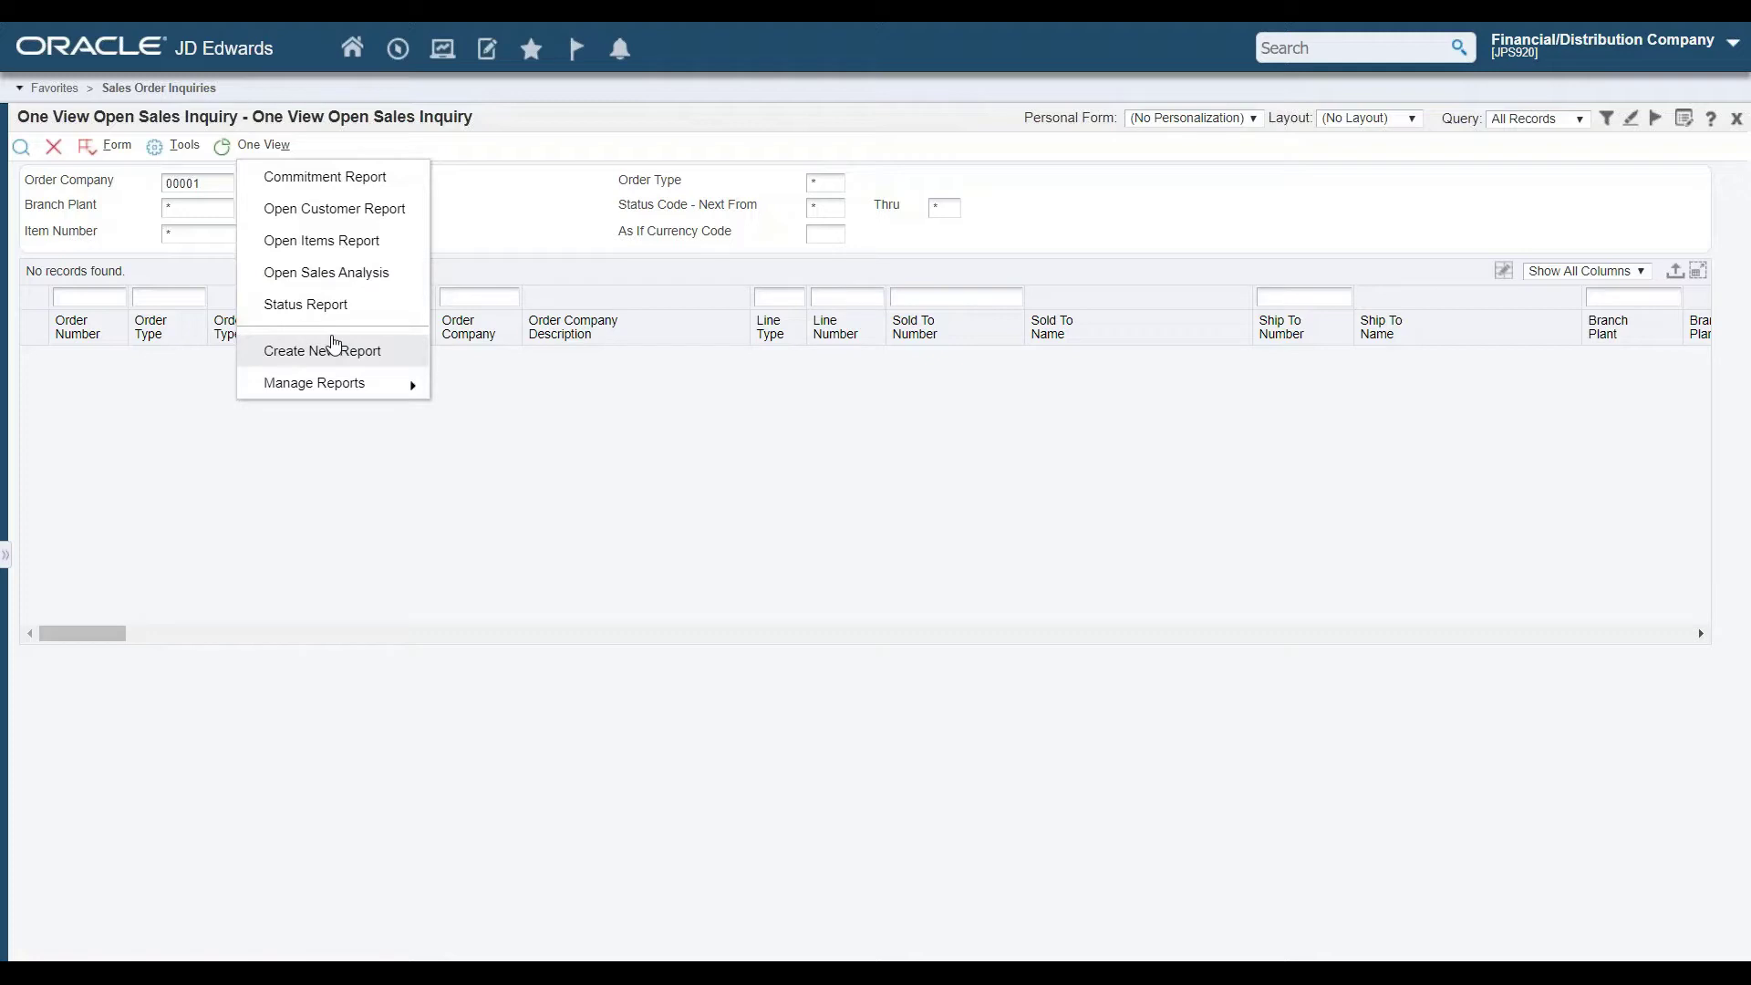
{"action": "left_click", "coordinate": [314, 185]}
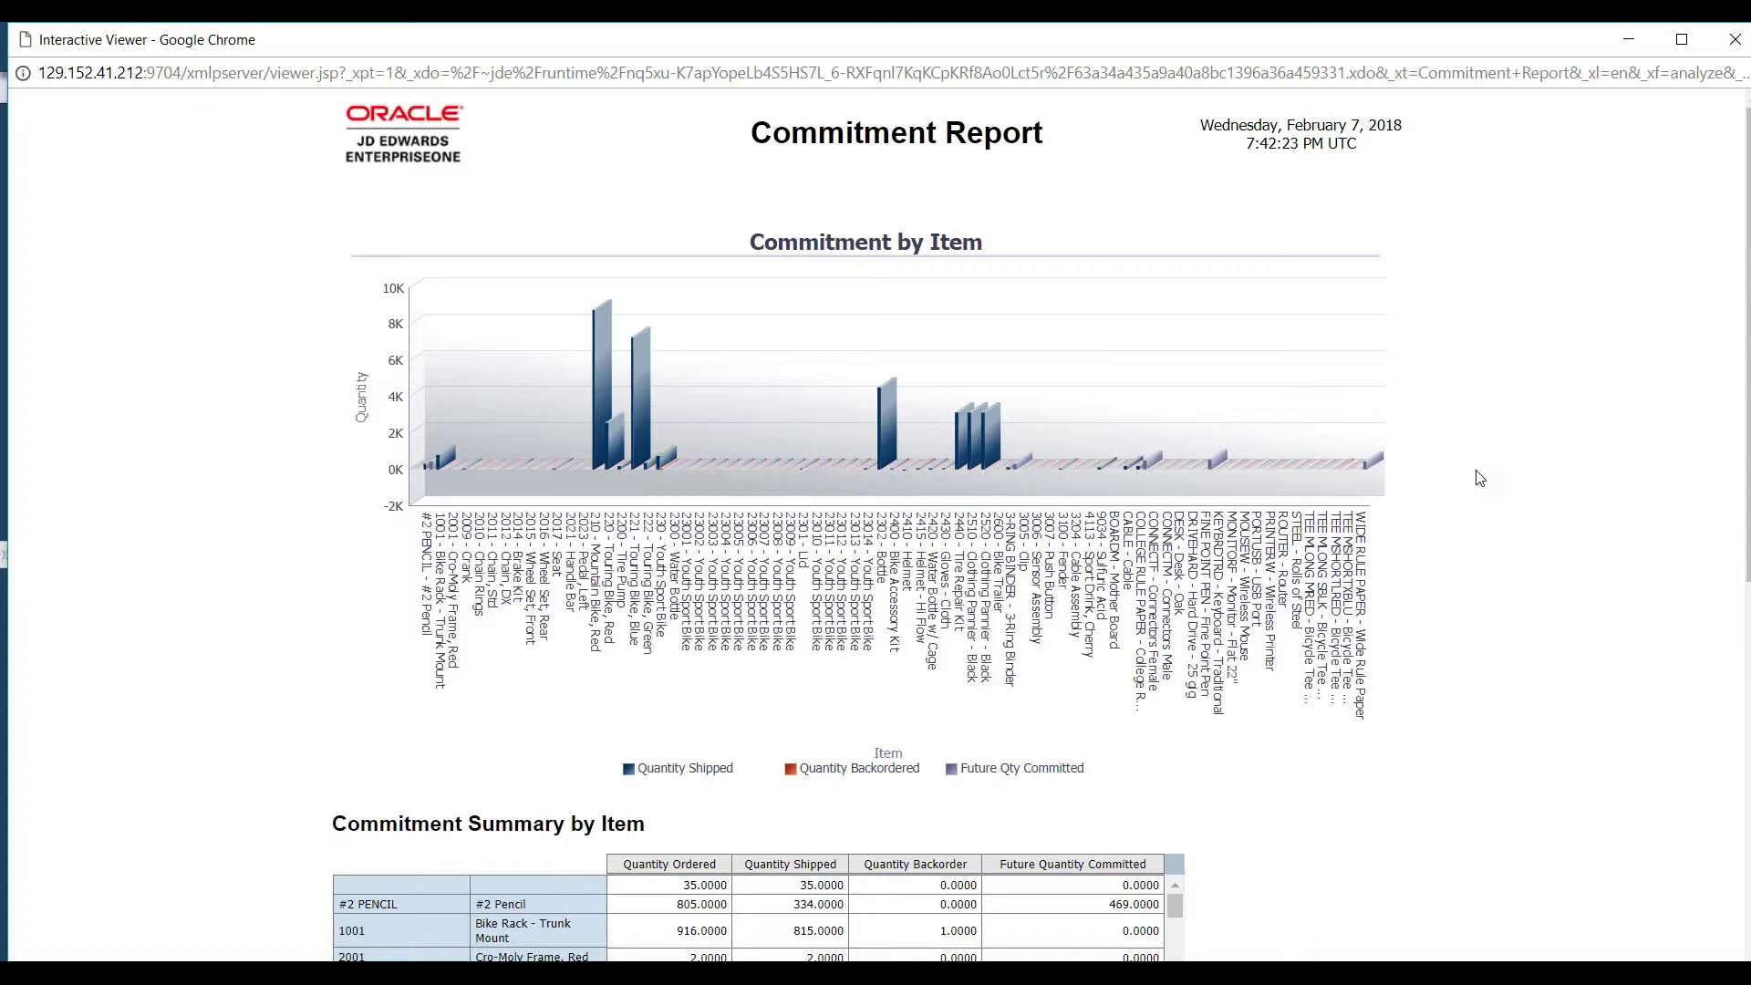
{"action": "scroll", "coordinate": [1484, 480], "scroll_direction": "down", "scroll_amount": 9}
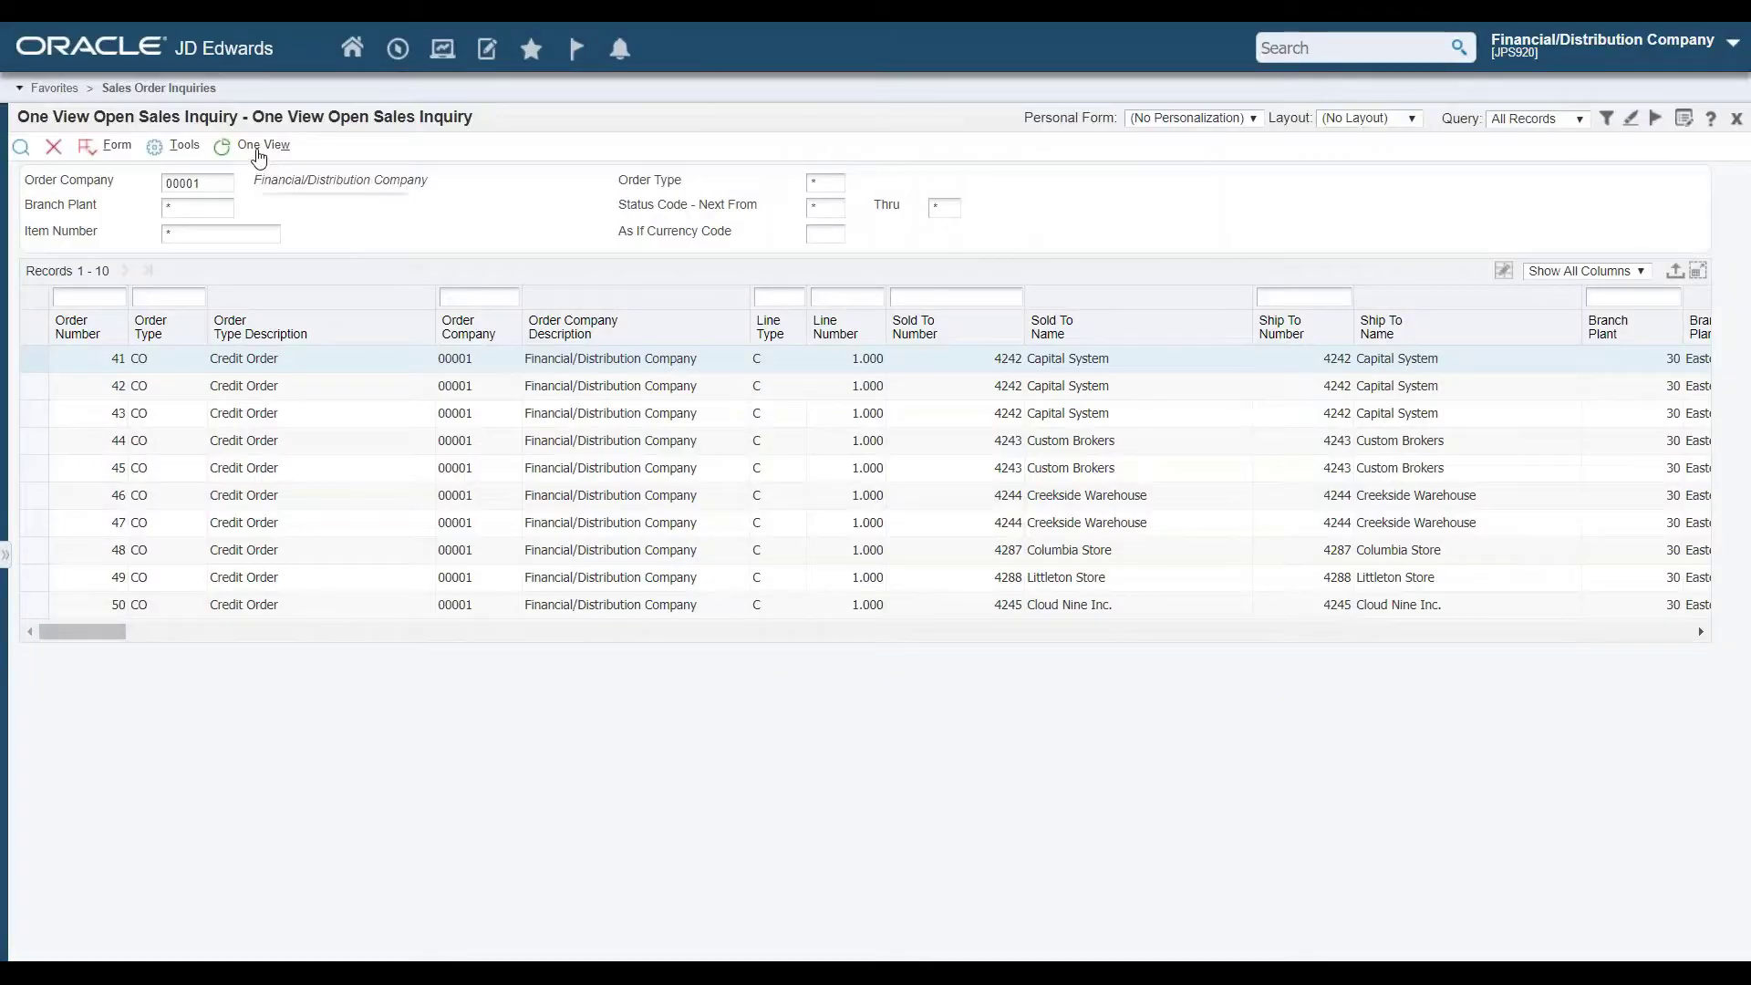
Copy the shared Commitment Report's definition to a personal report under a new name
{"action": "left_click", "coordinate": [260, 149]}
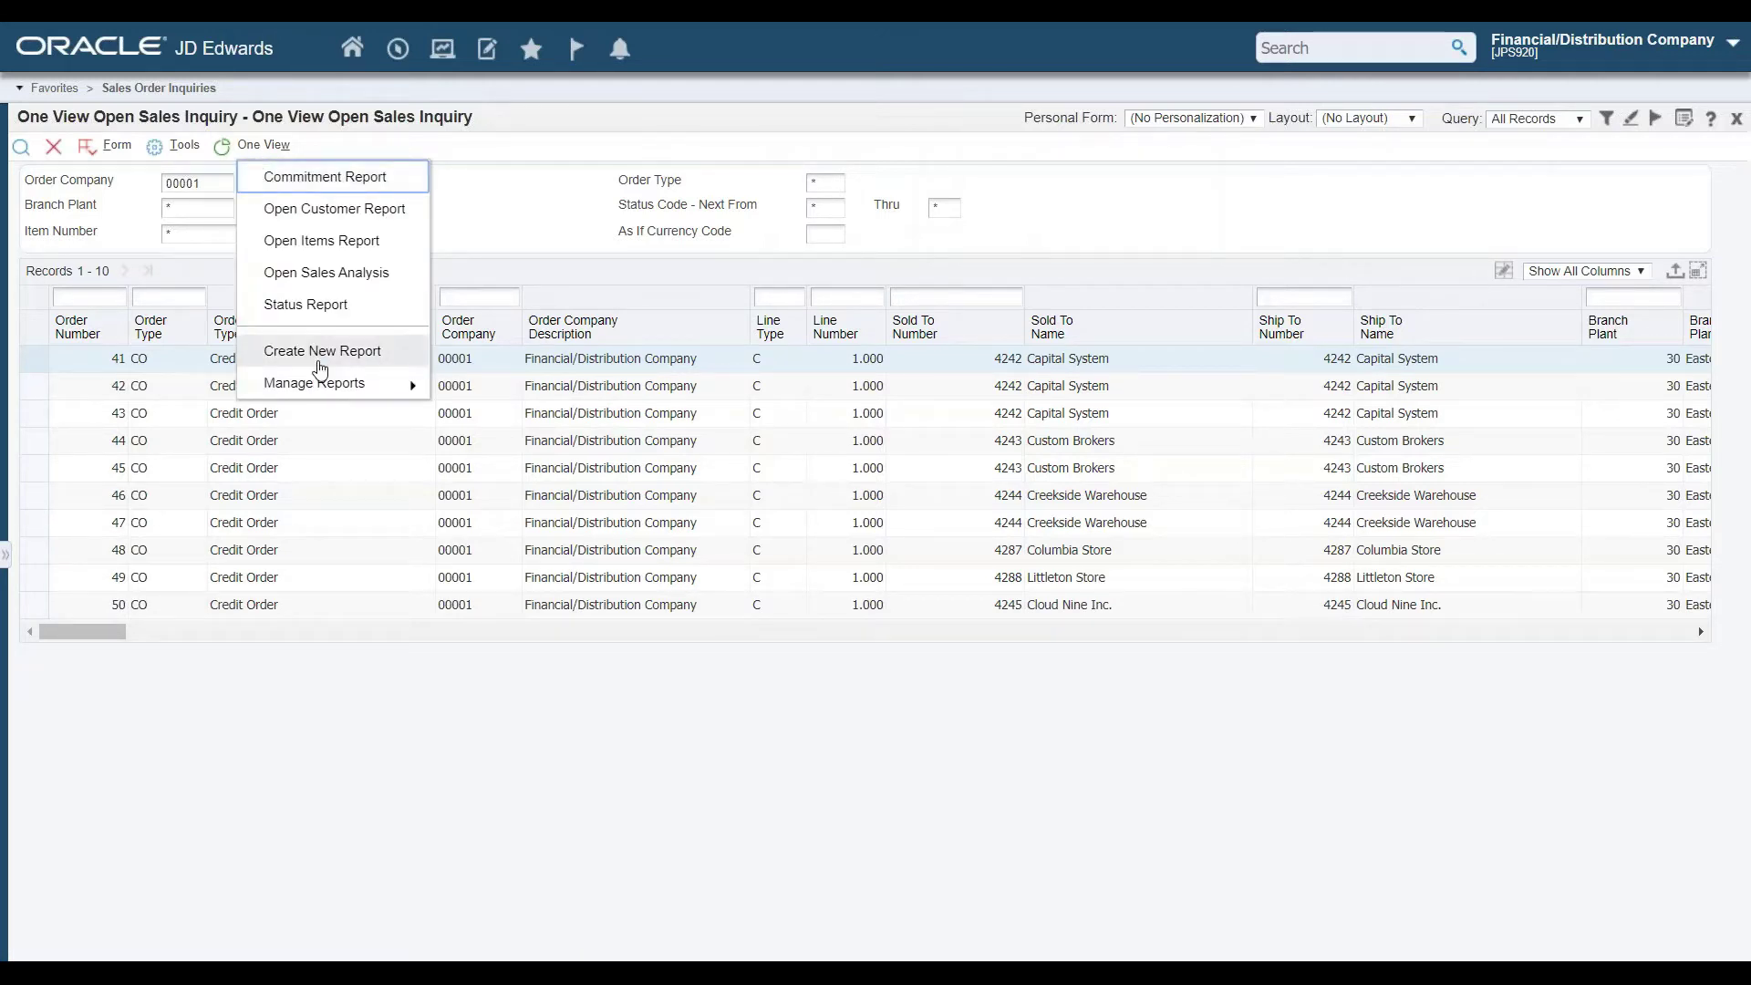
{"action": "mouse_move", "coordinate": [344, 382]}
{"action": "left_click", "coordinate": [518, 380]}
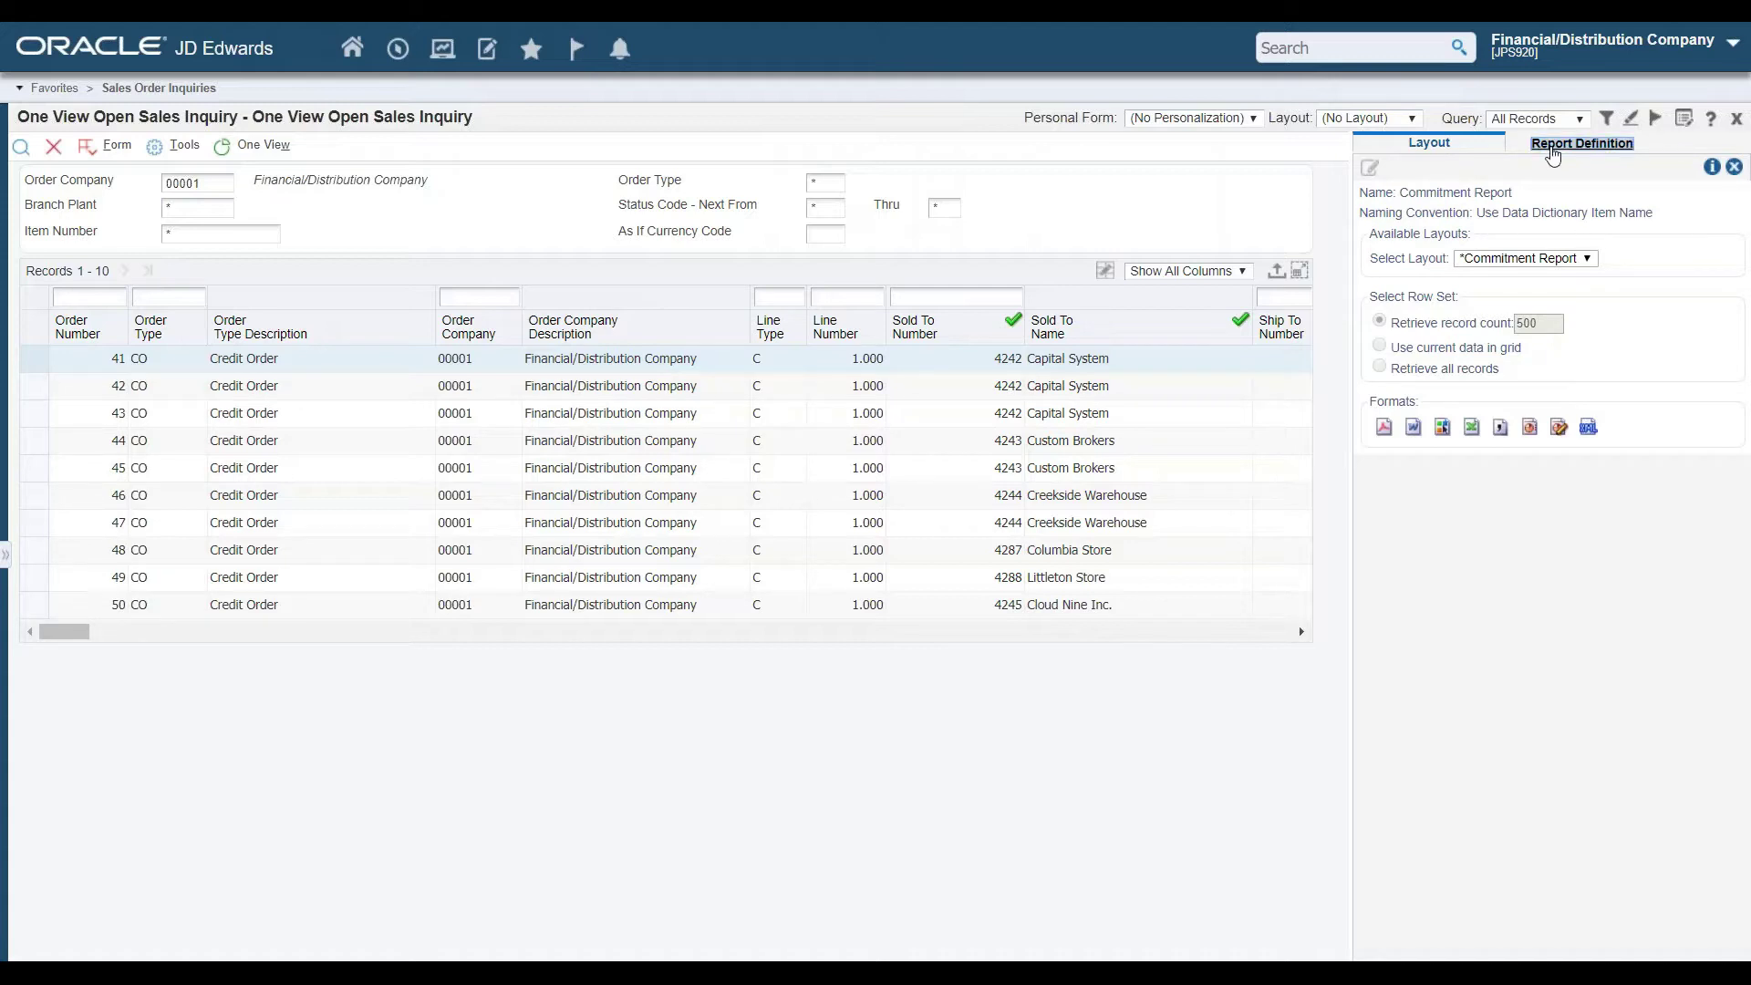
{"action": "left_click", "coordinate": [1533, 146]}
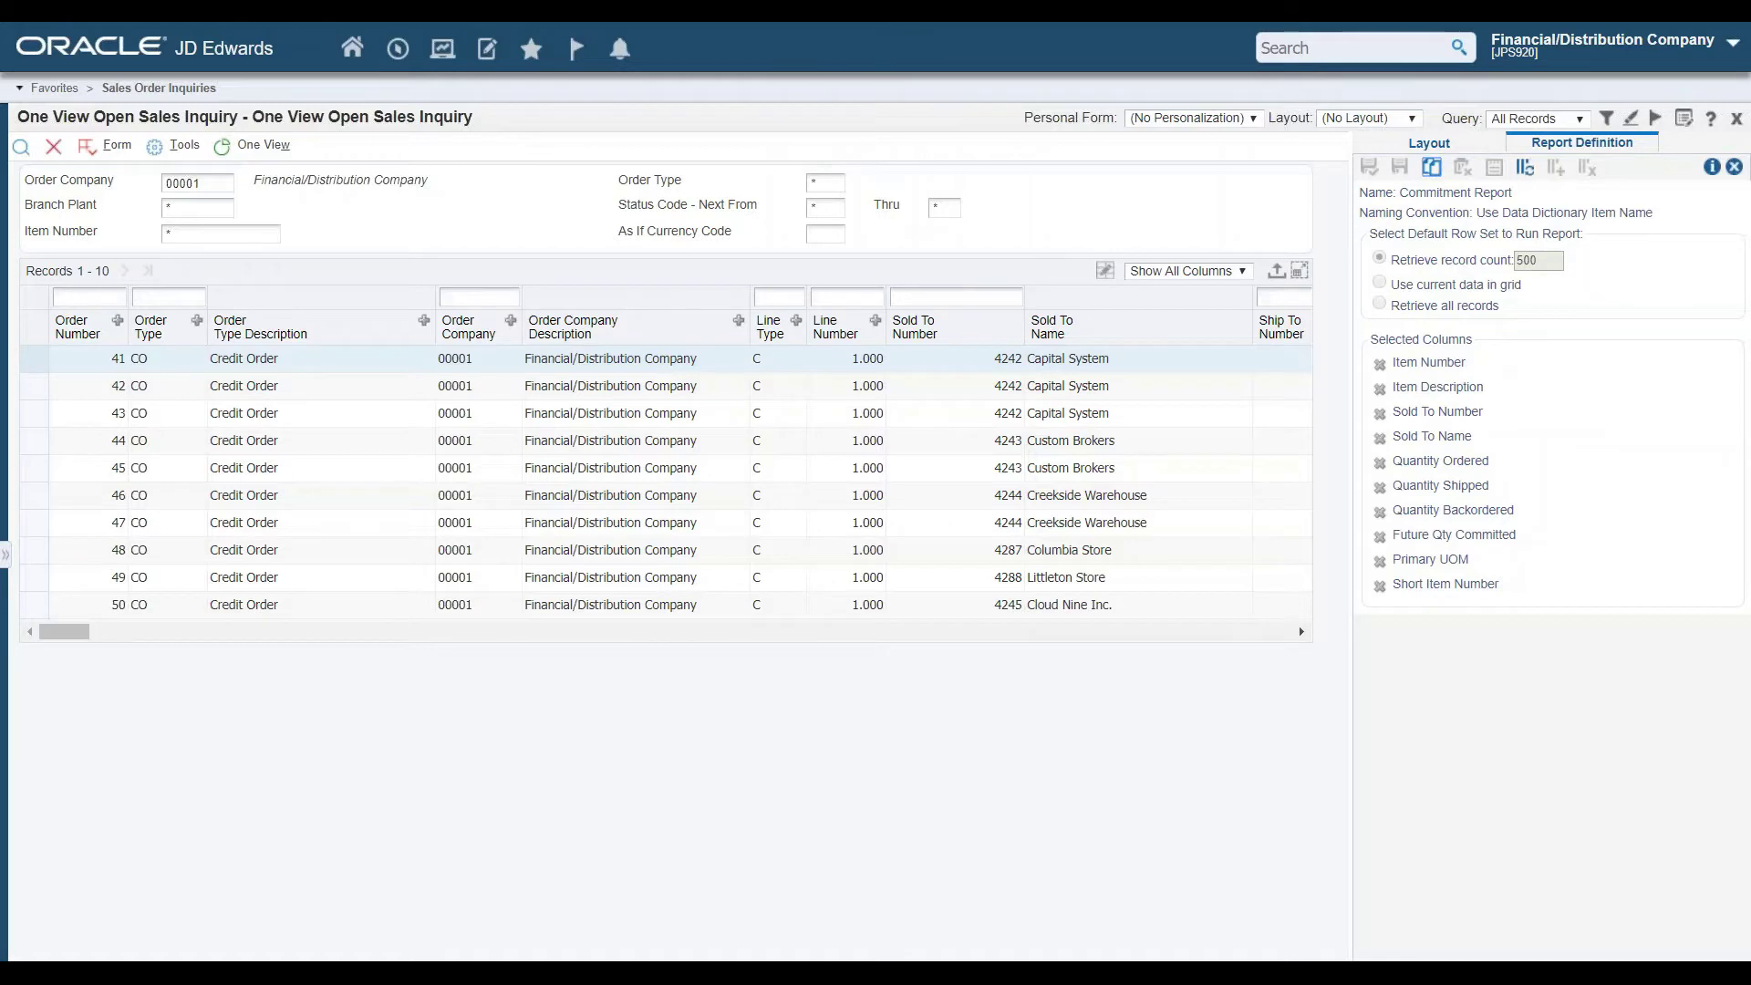
{"action": "left_click", "coordinate": [1428, 168]}
{"action": "type", "text": "Tom2"}
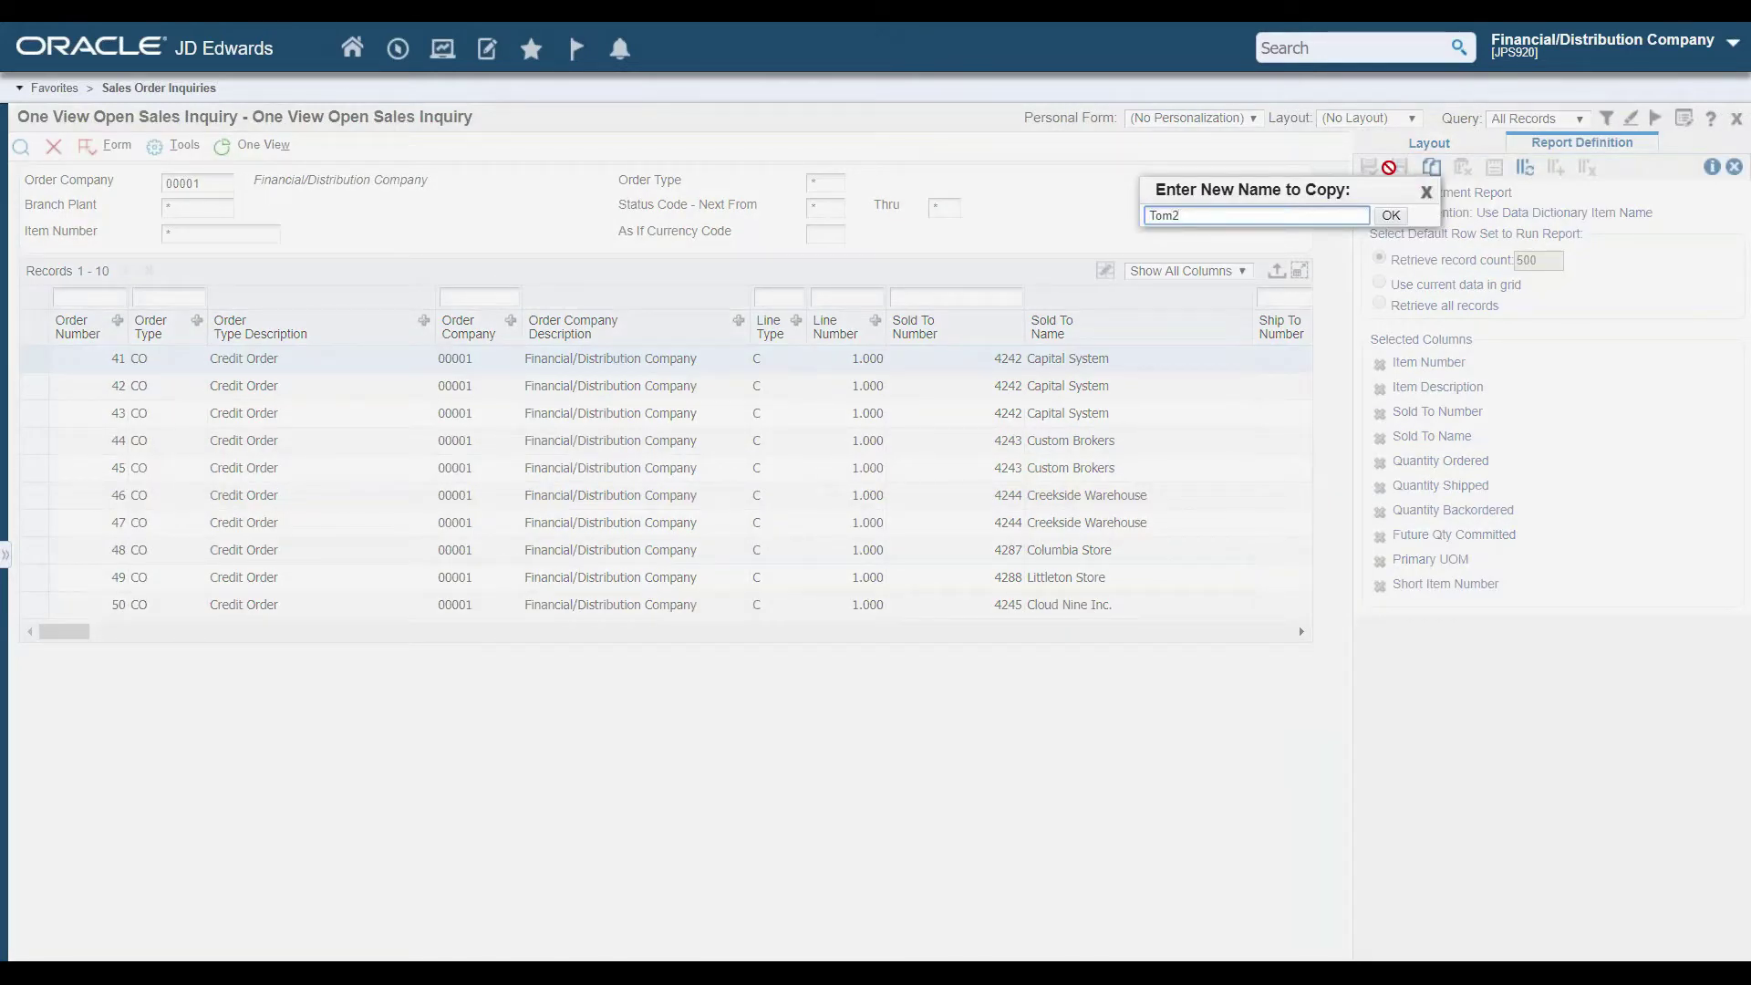
{"action": "left_click", "coordinate": [1392, 215]}
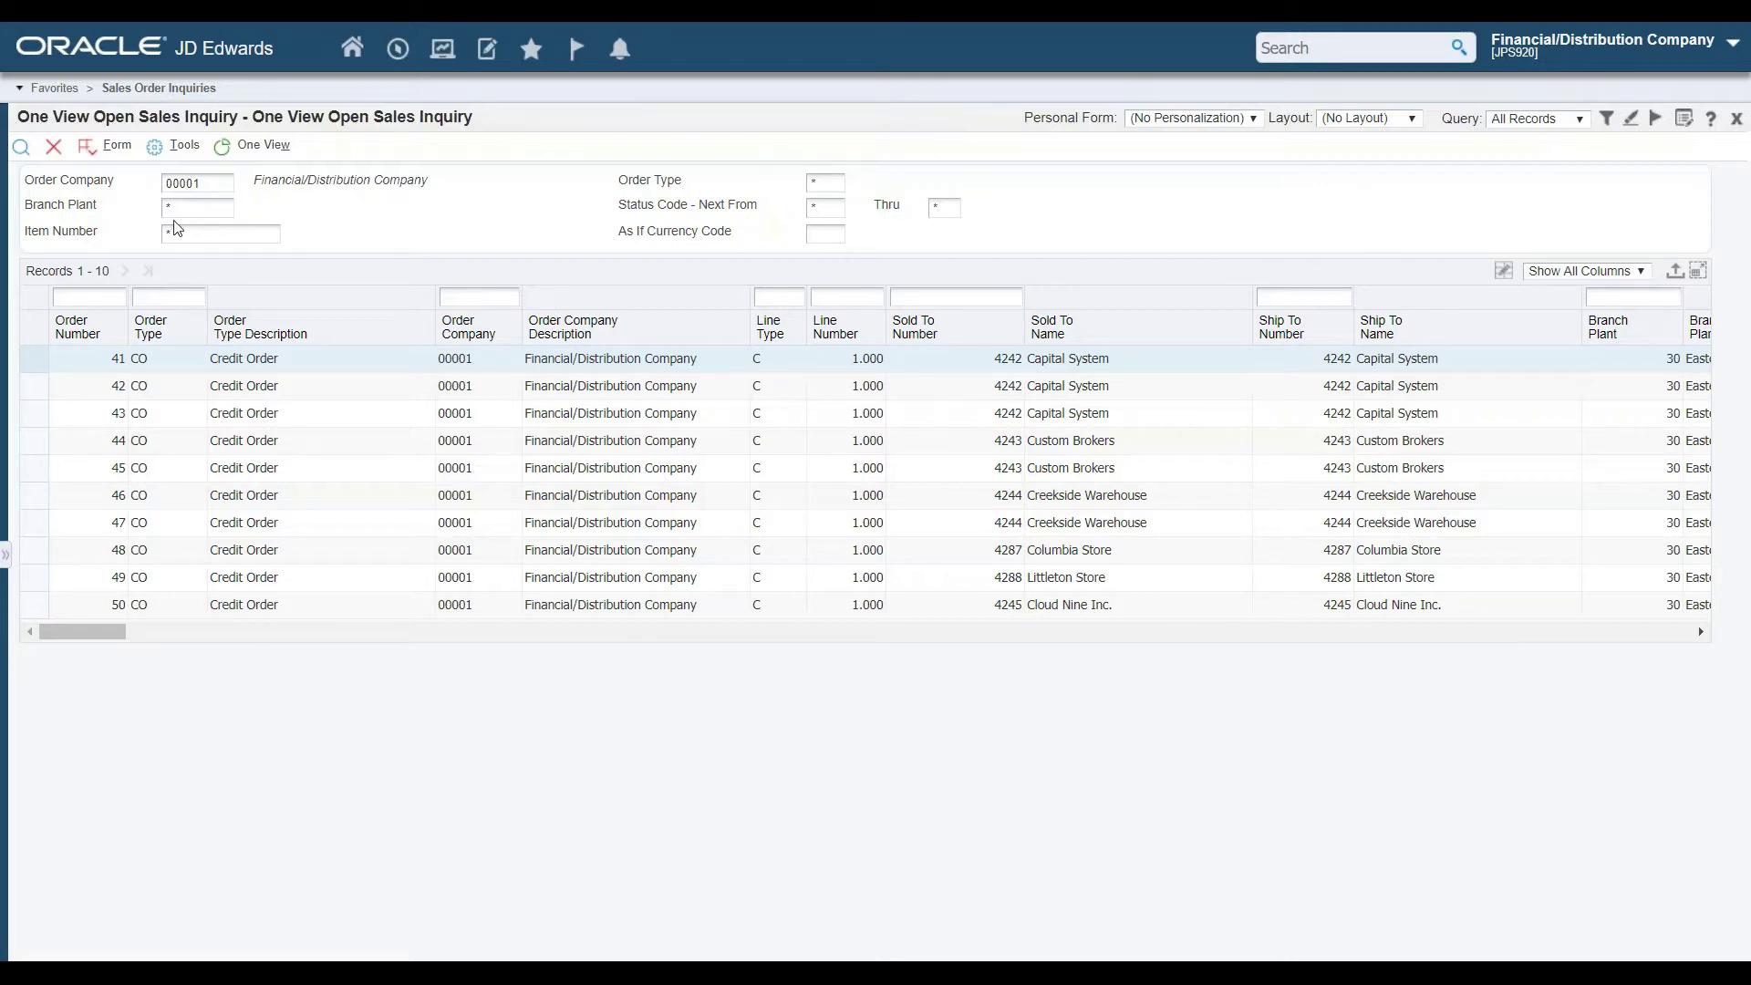
Reload the open sales records and open the copied personal report's layout for editing in BI Publisher
{"action": "left_click", "coordinate": [20, 146]}
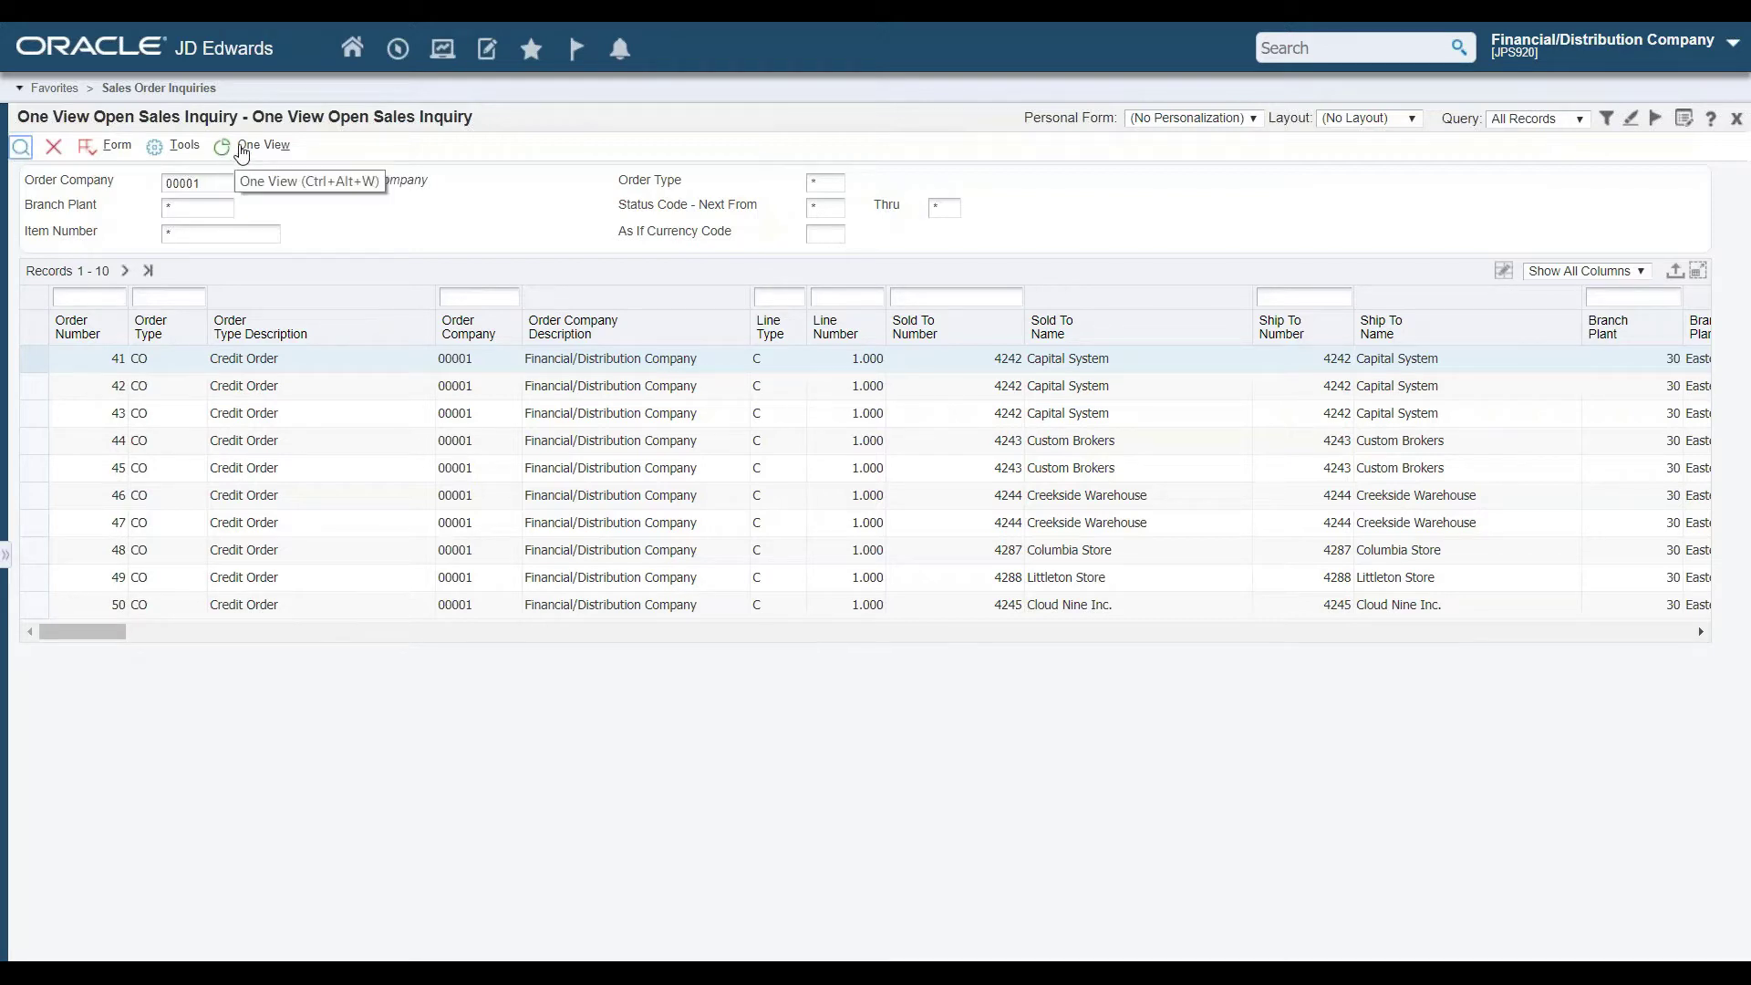
{"action": "left_click", "coordinate": [262, 147]}
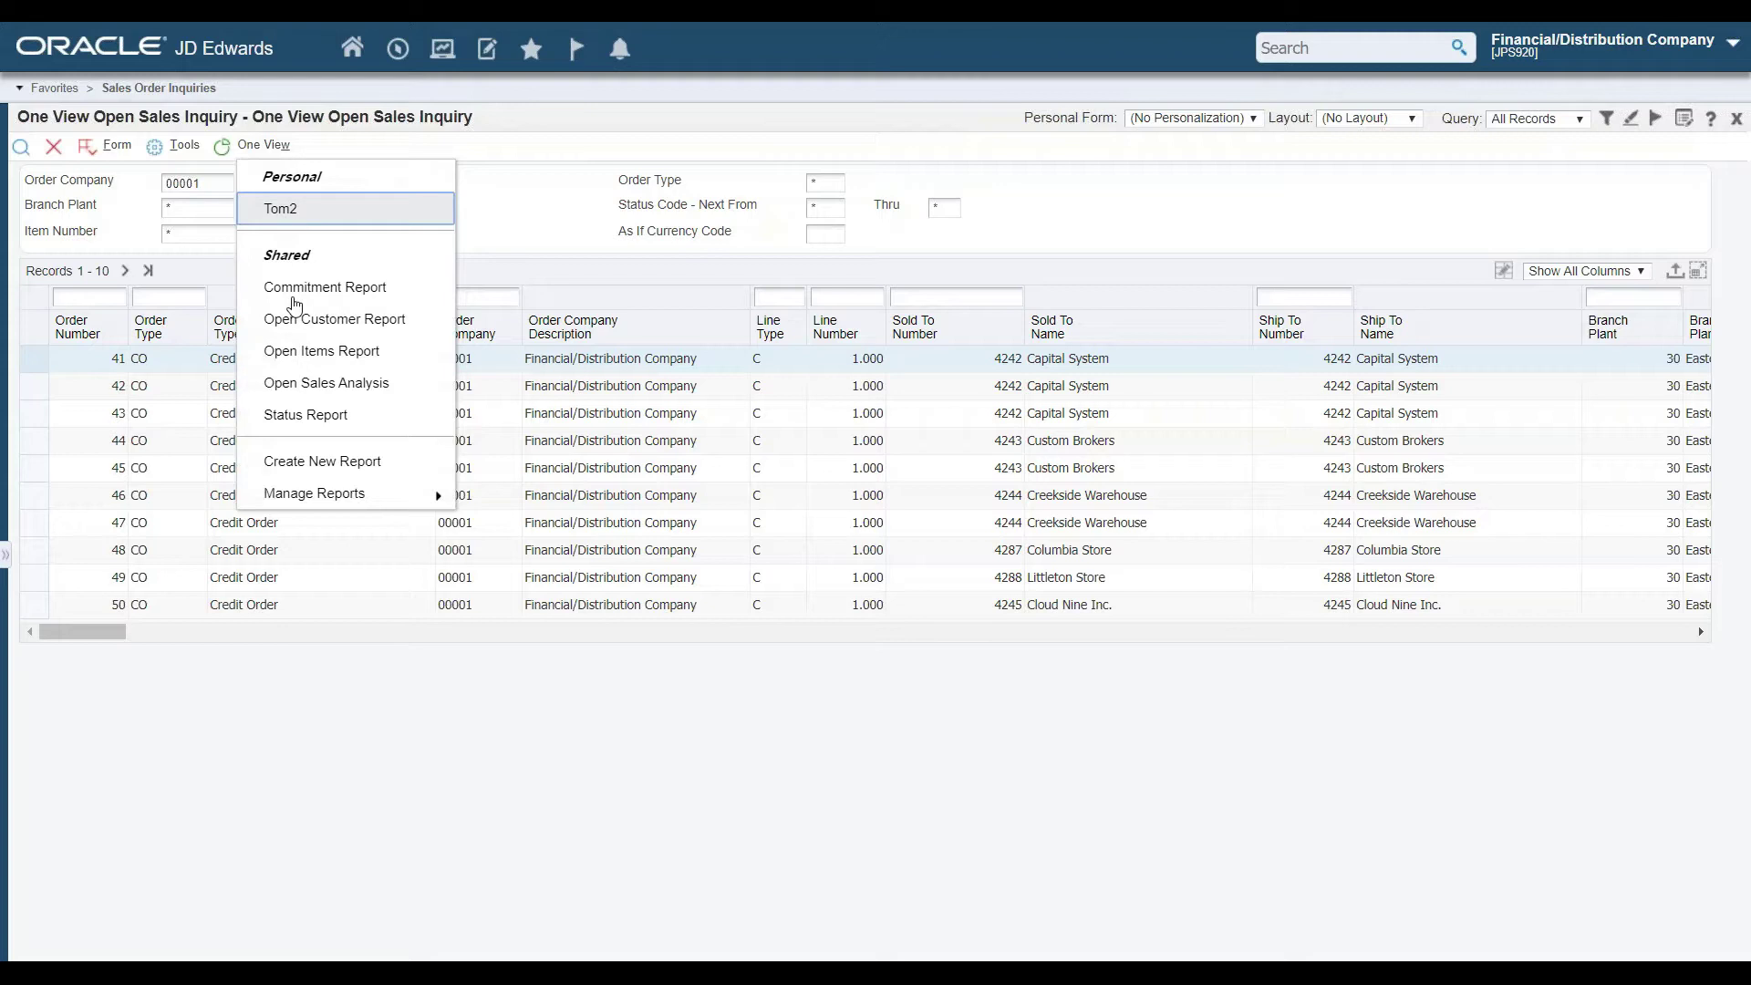
{"action": "mouse_move", "coordinate": [356, 500]}
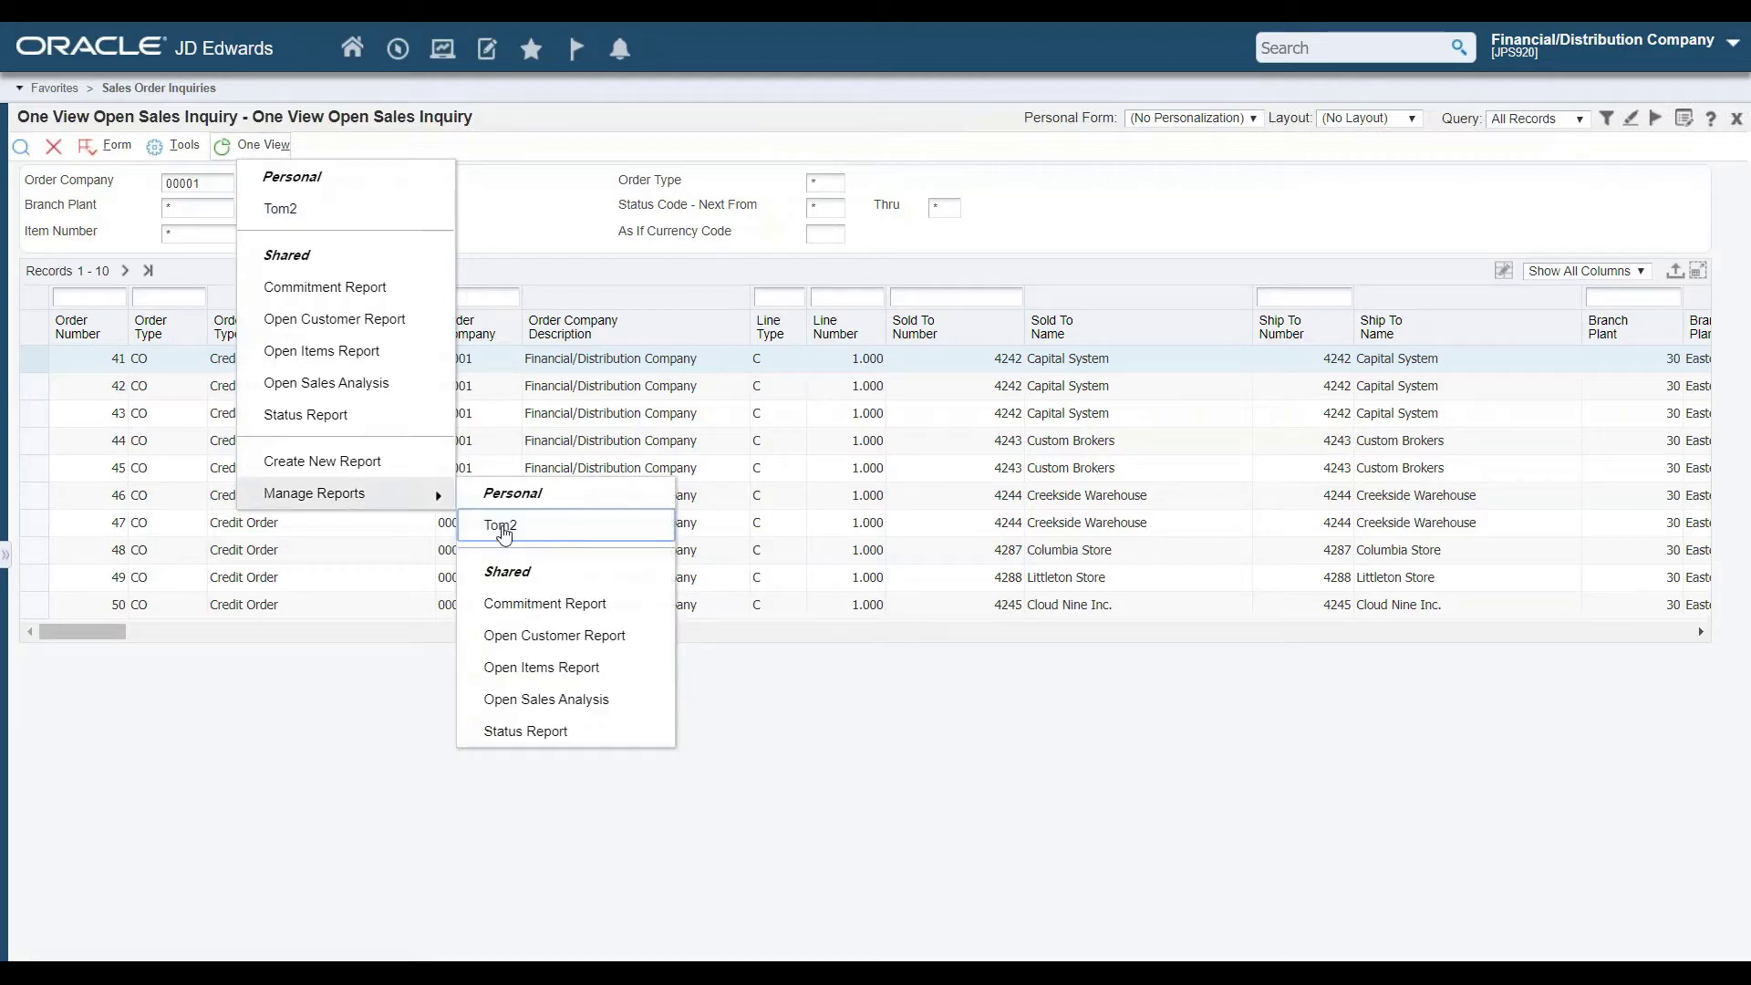
{"action": "left_click", "coordinate": [502, 527]}
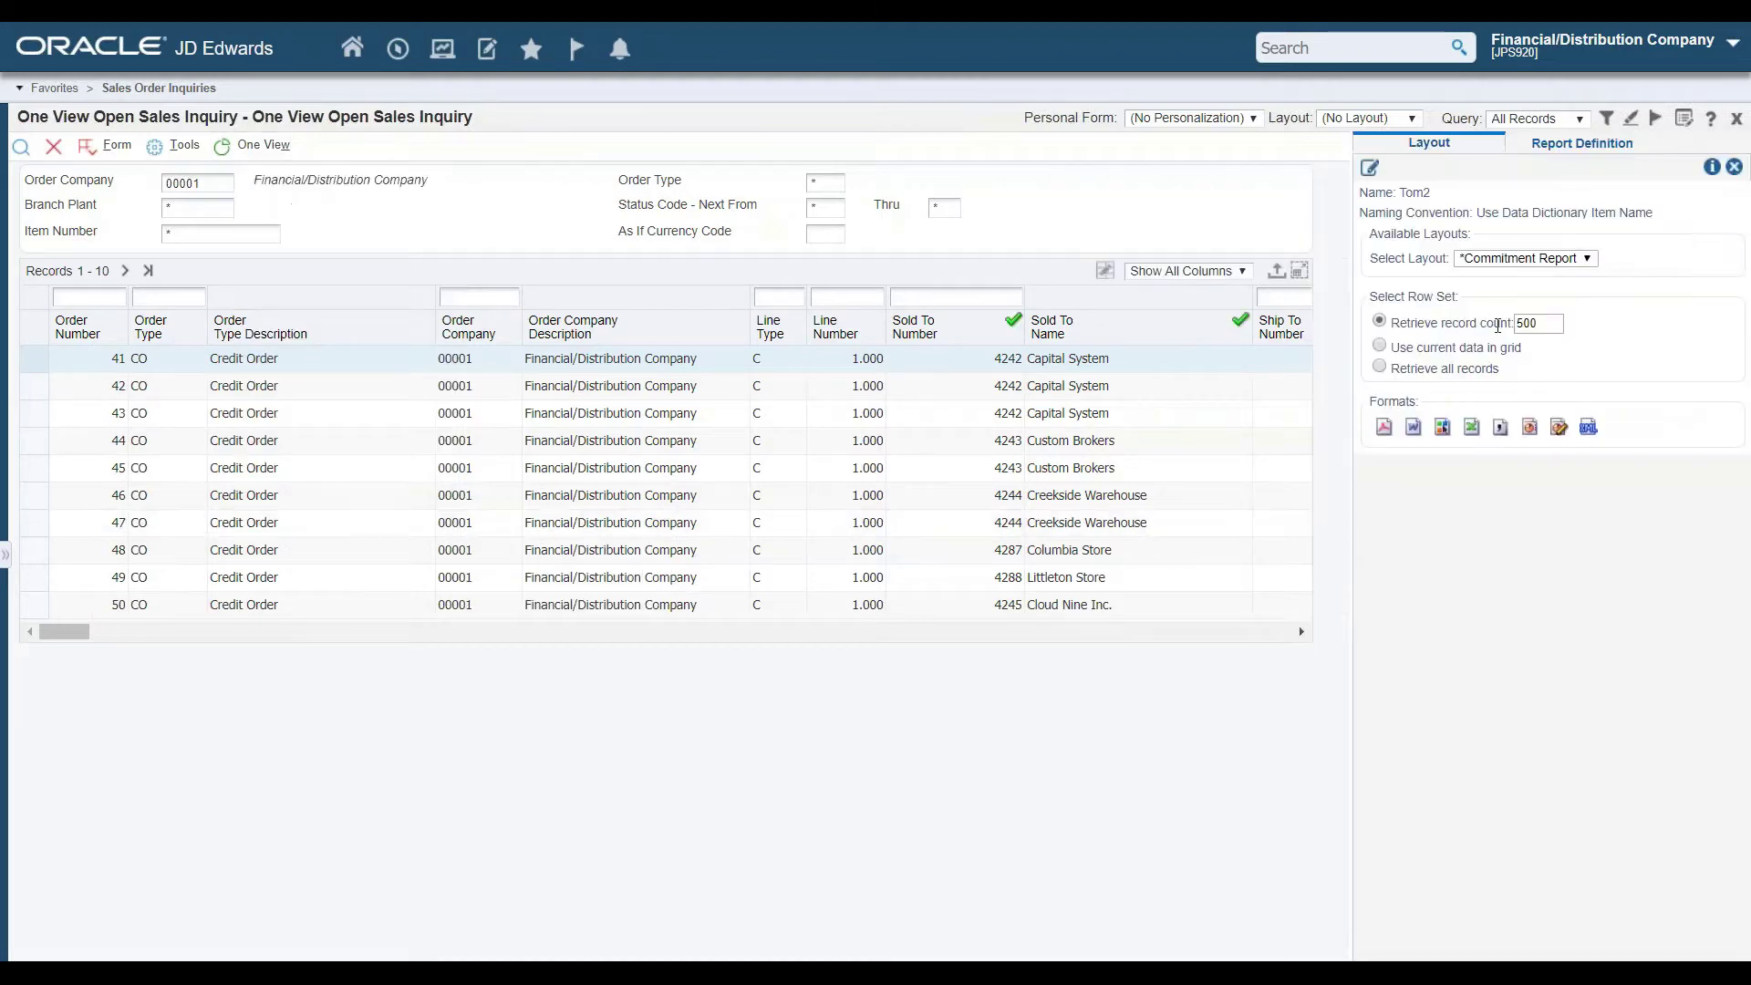
{"action": "left_click", "coordinate": [1368, 170]}
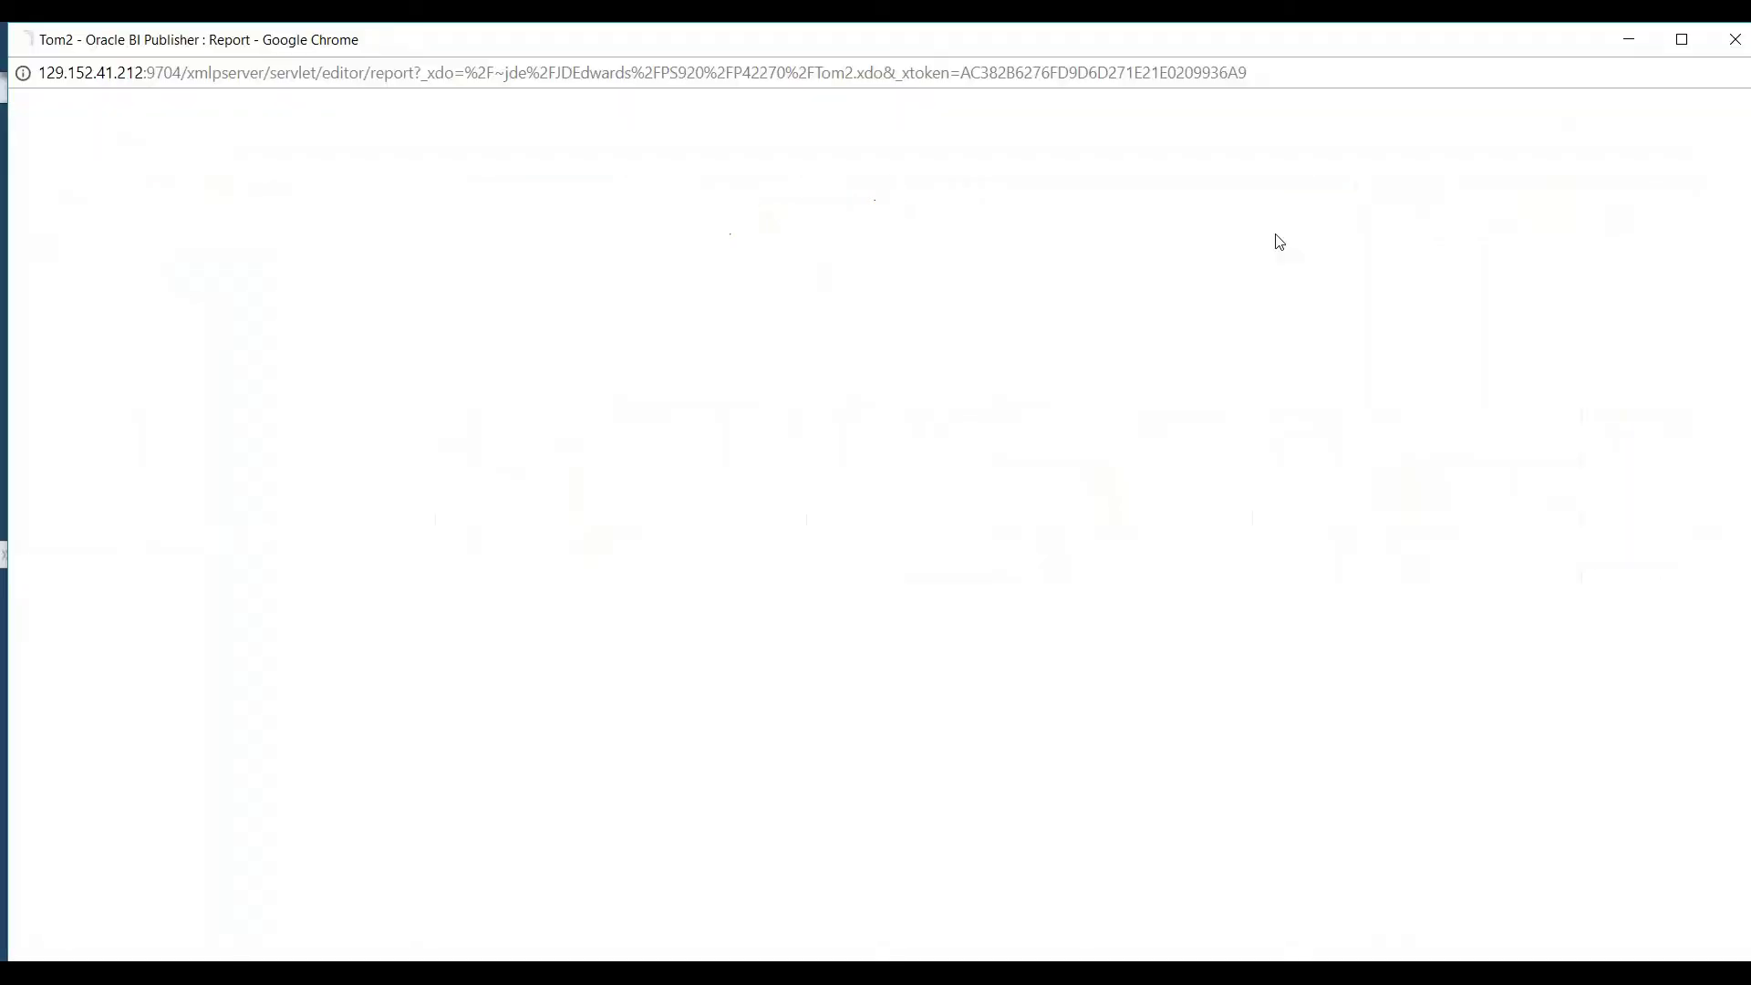
{"action": "left_click", "coordinate": [93, 508]}
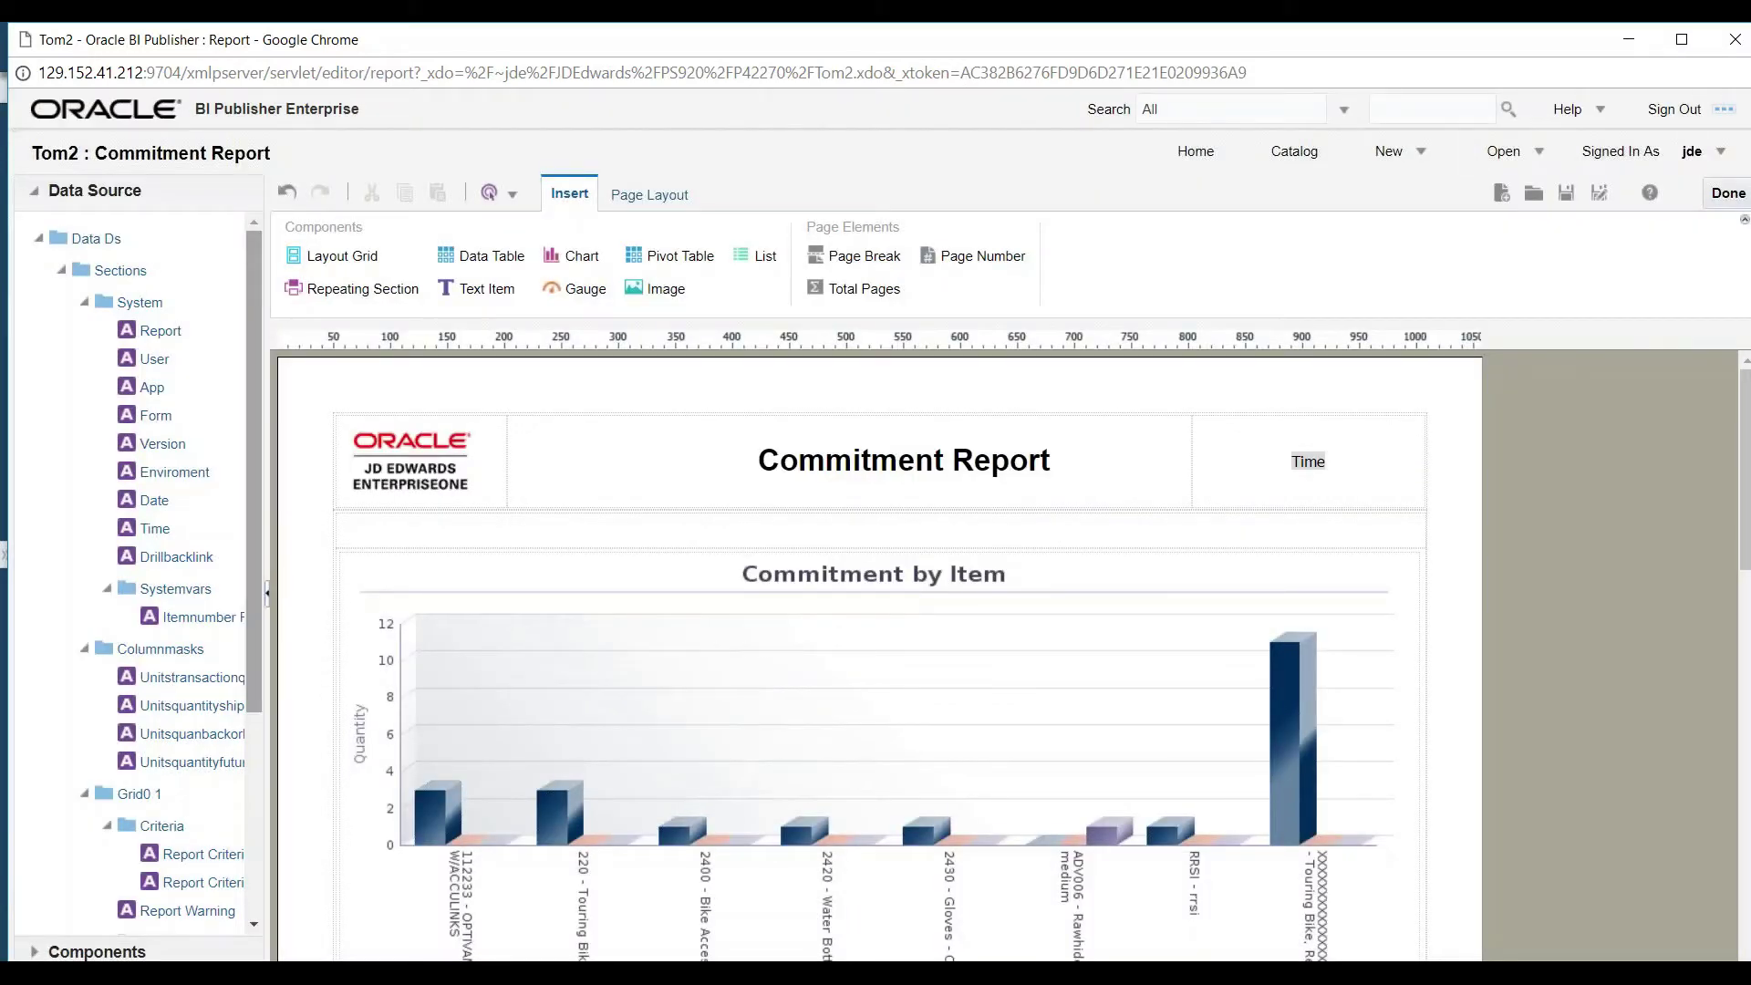
Widen the data source pane, examine the report's available rowset fields, and close BI Publisher without saving
{"action": "left_click_drag", "start_coordinate": [496, 447], "coordinate": [497, 447]}
{"action": "scroll", "coordinate": [213, 743], "scroll_direction": "down", "scroll_amount": 3}
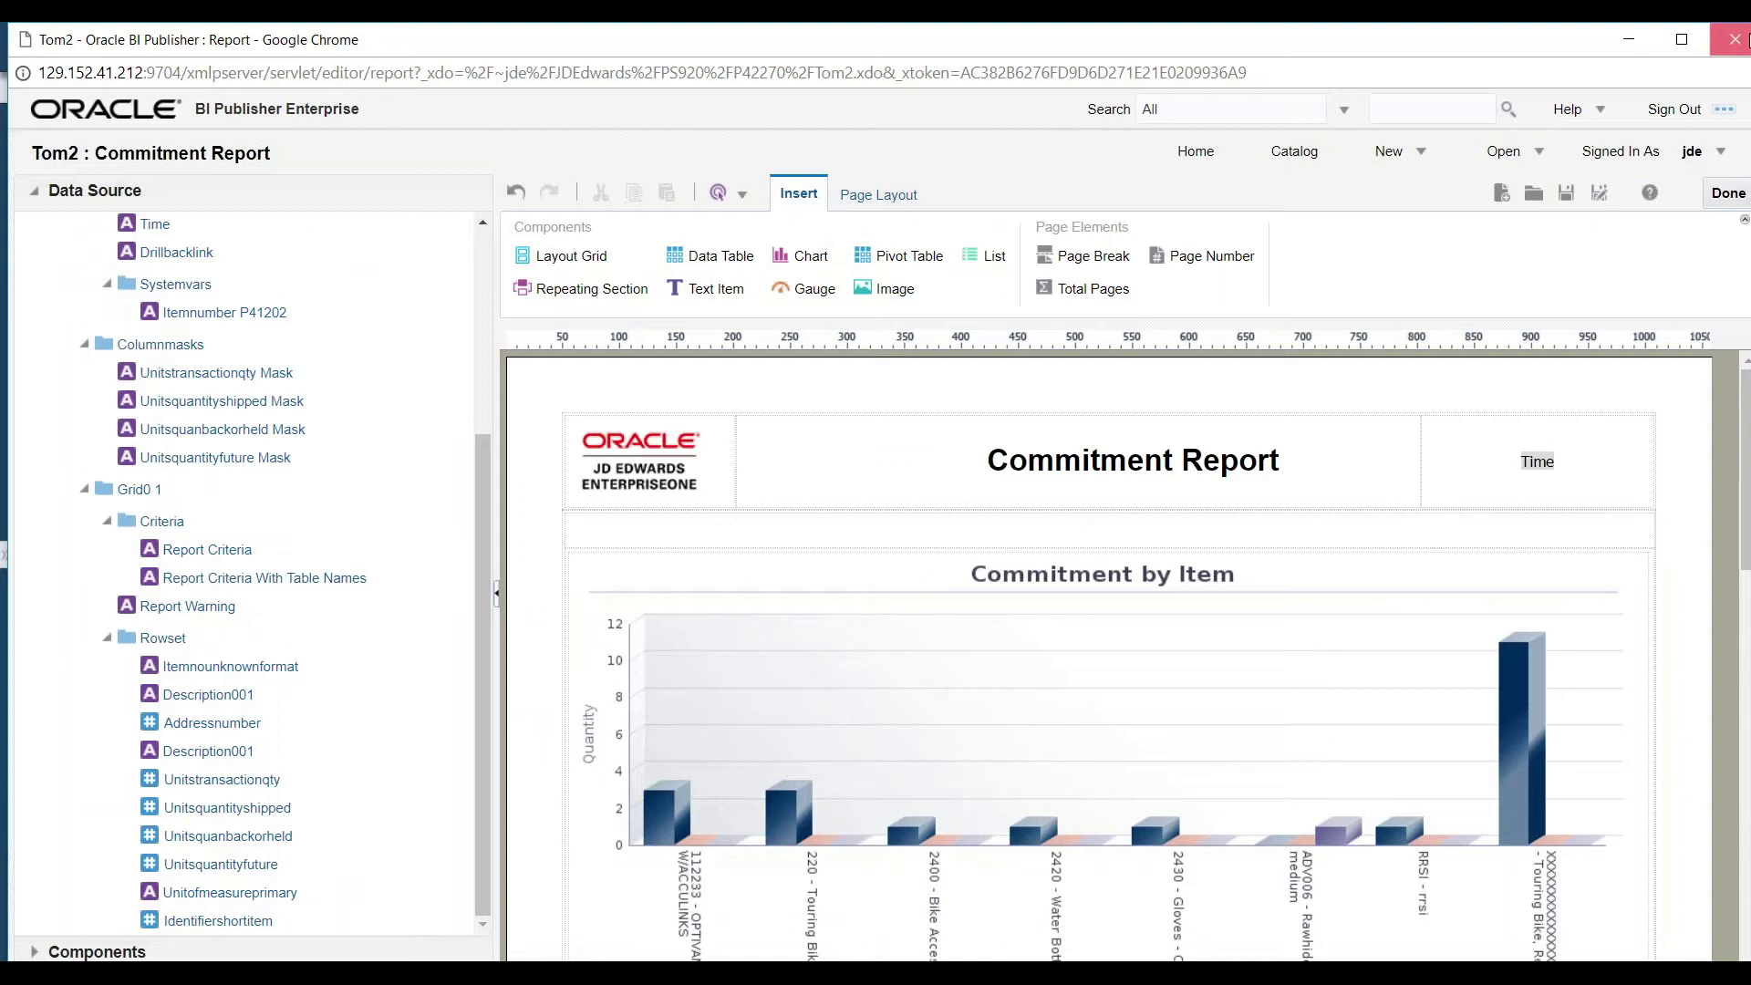
{"action": "left_click", "coordinate": [1735, 39]}
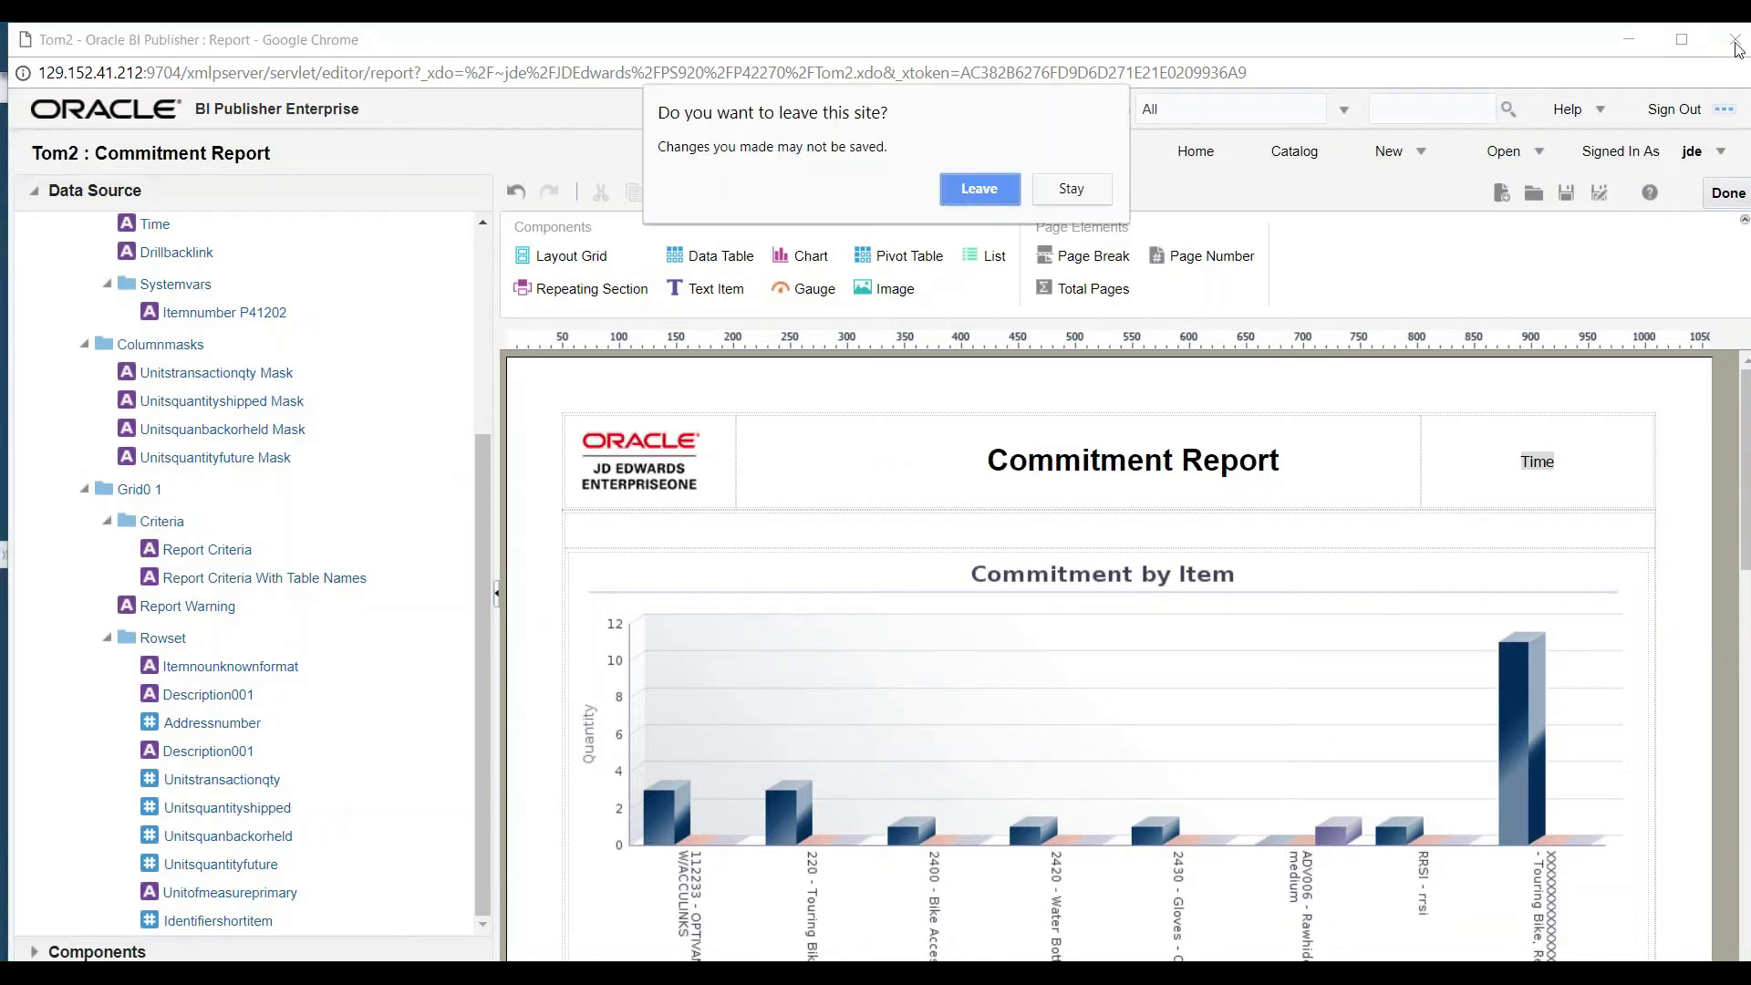
{"action": "left_click", "coordinate": [963, 192]}
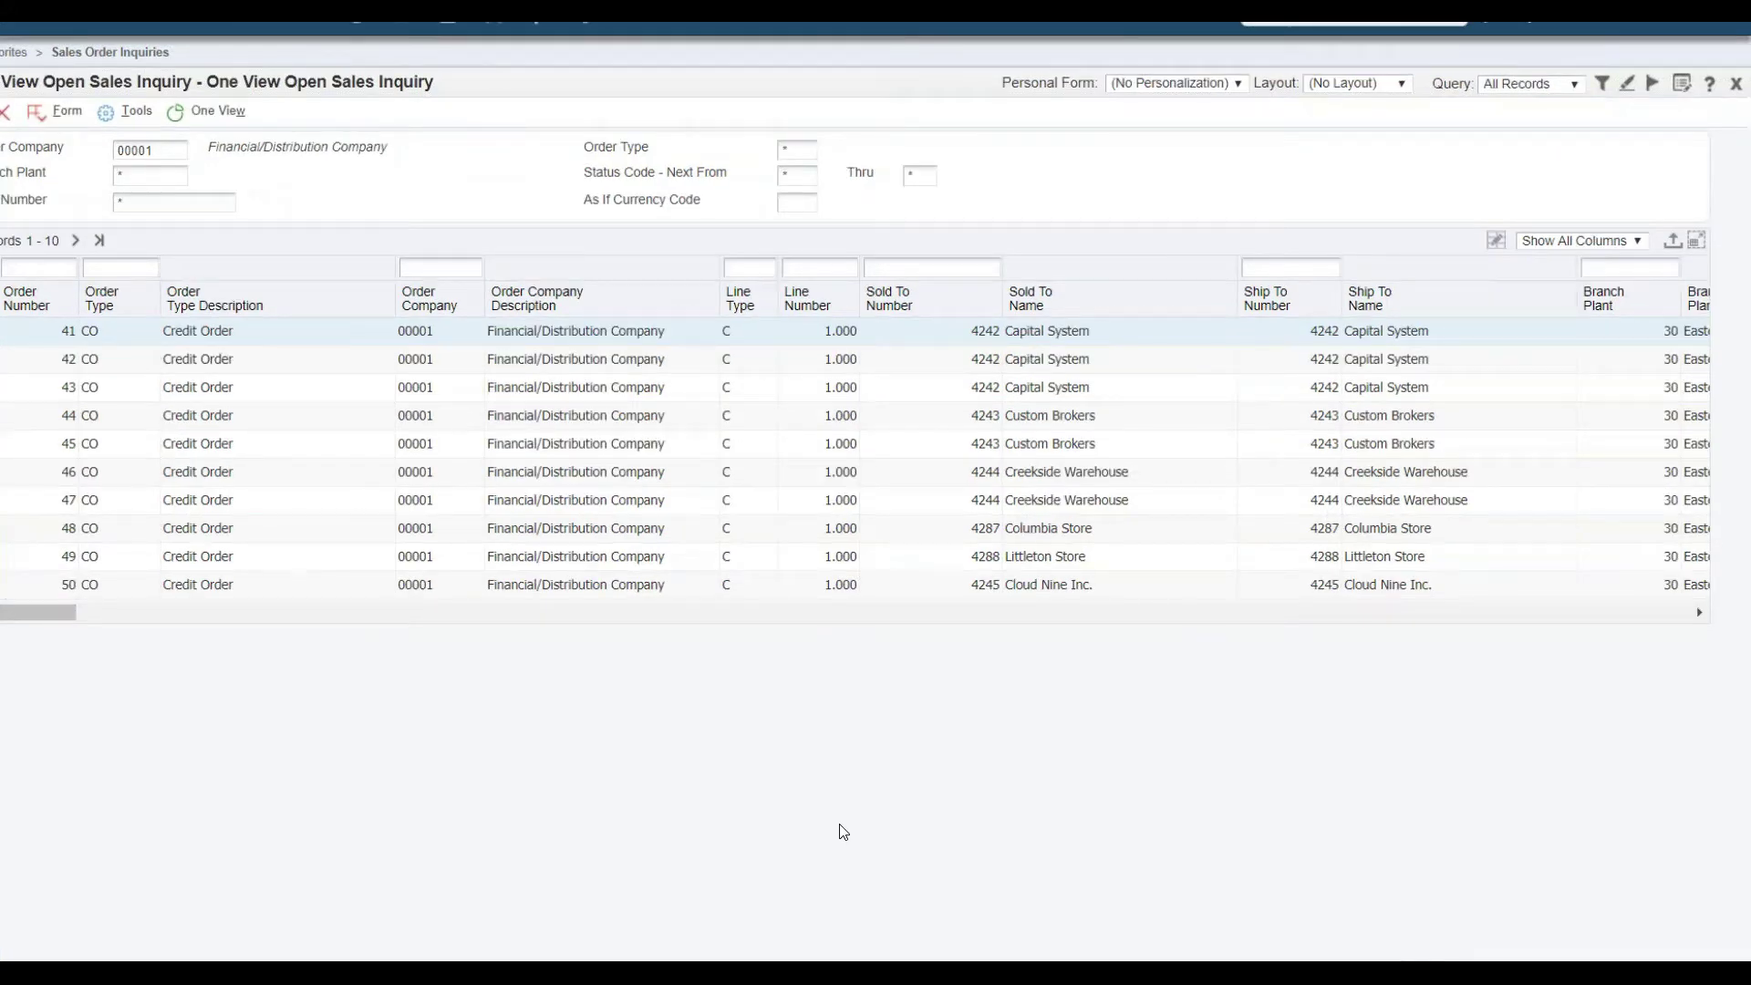
Switch to the PowerPoint presentation and start the slide show from the Demonstration slide
{"action": "key", "text": "alt+Tab"}
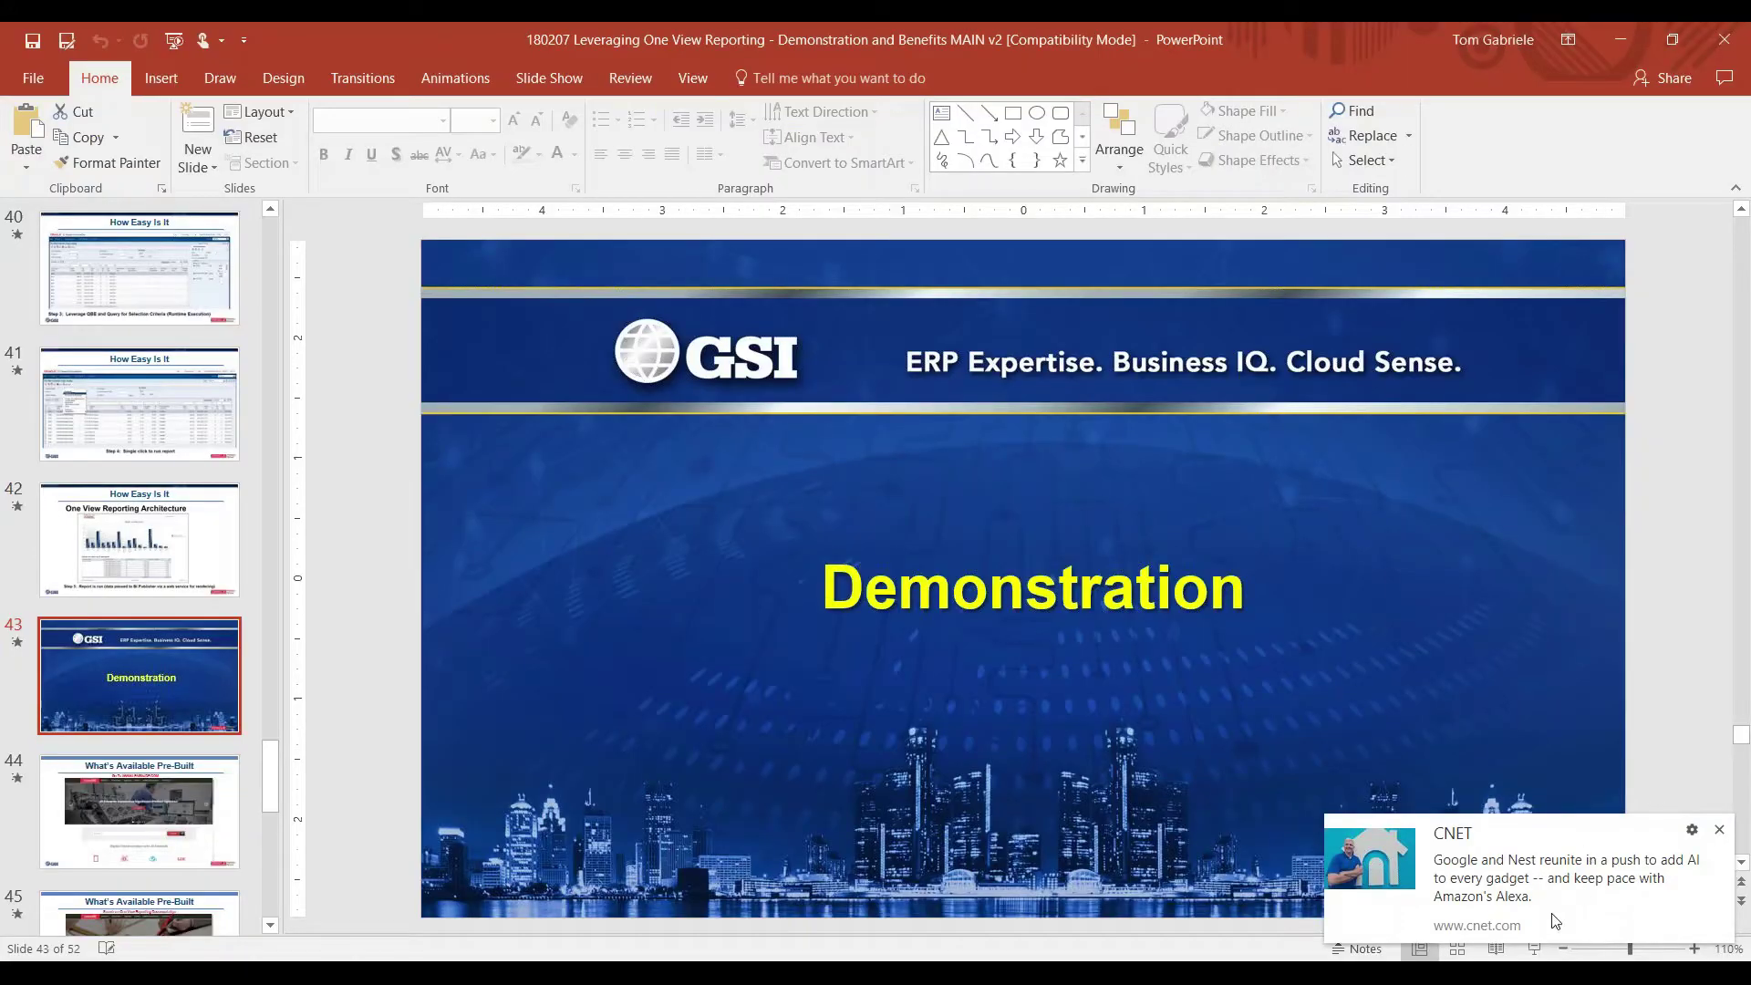
{"action": "left_click", "coordinate": [1536, 949]}
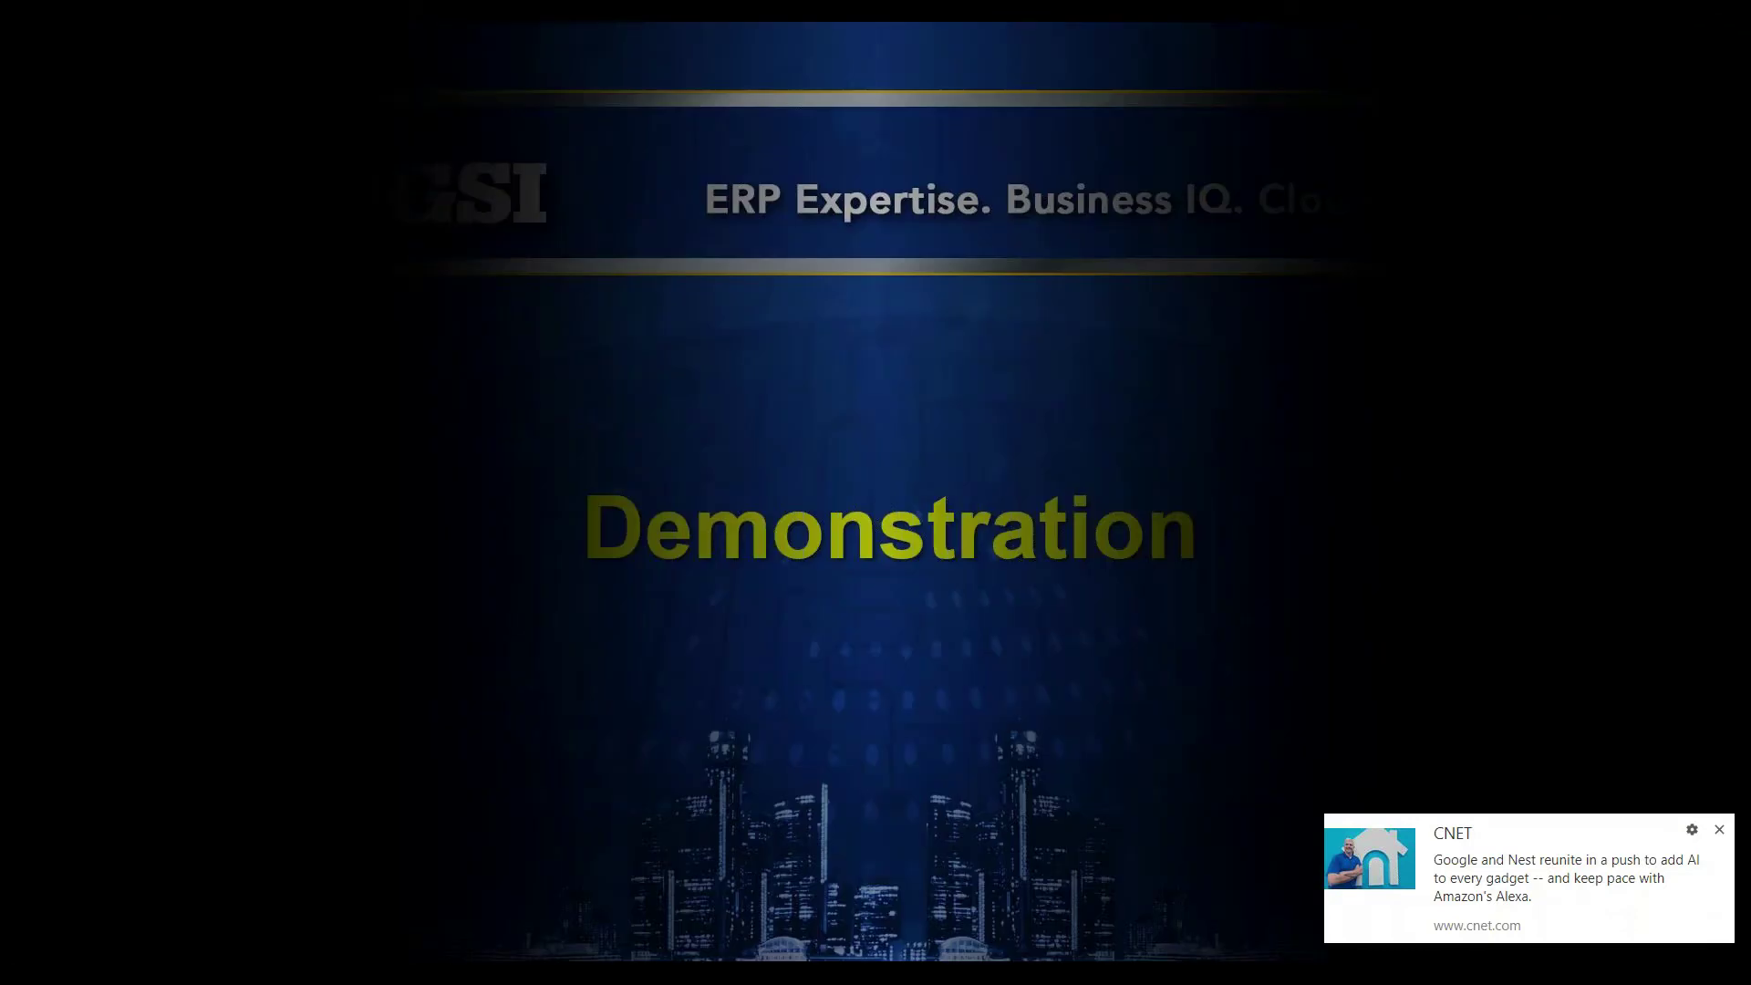